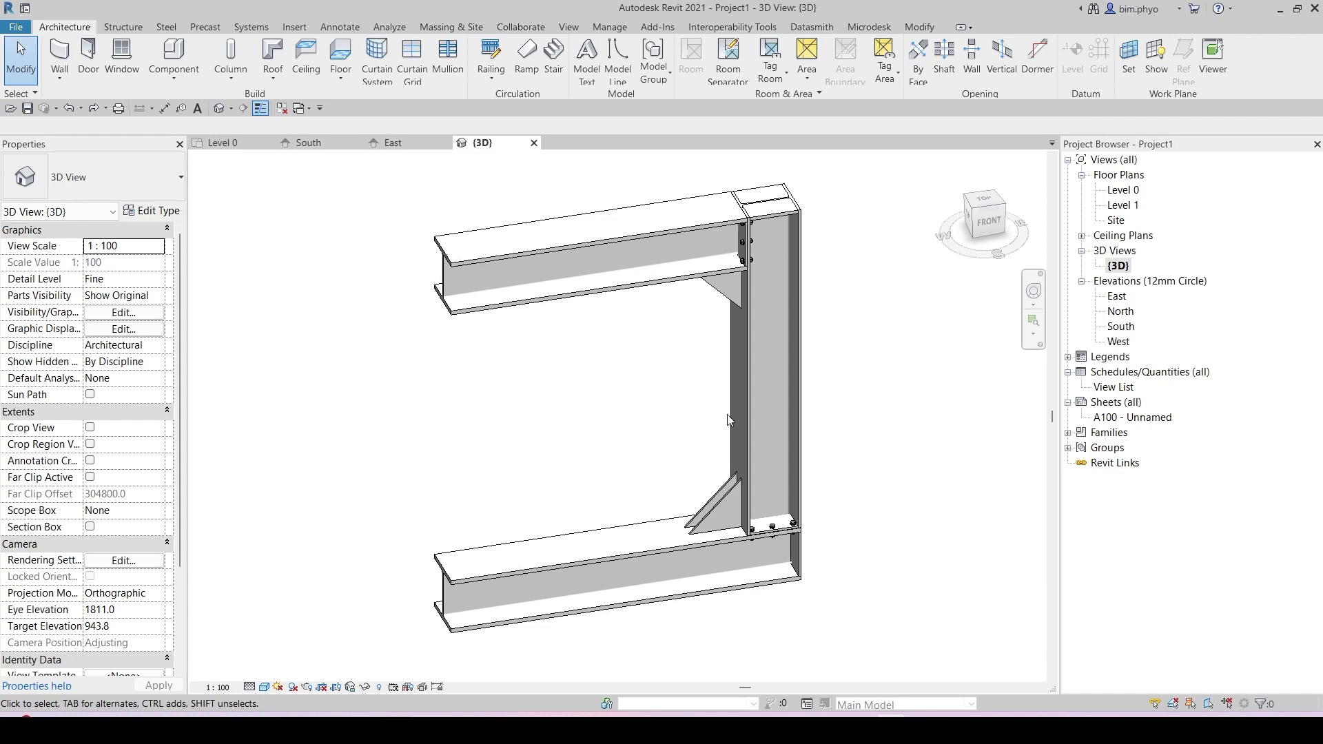
{"action": "key", "text": "ctrl"}
{"action": "key", "text": "ctrl"}
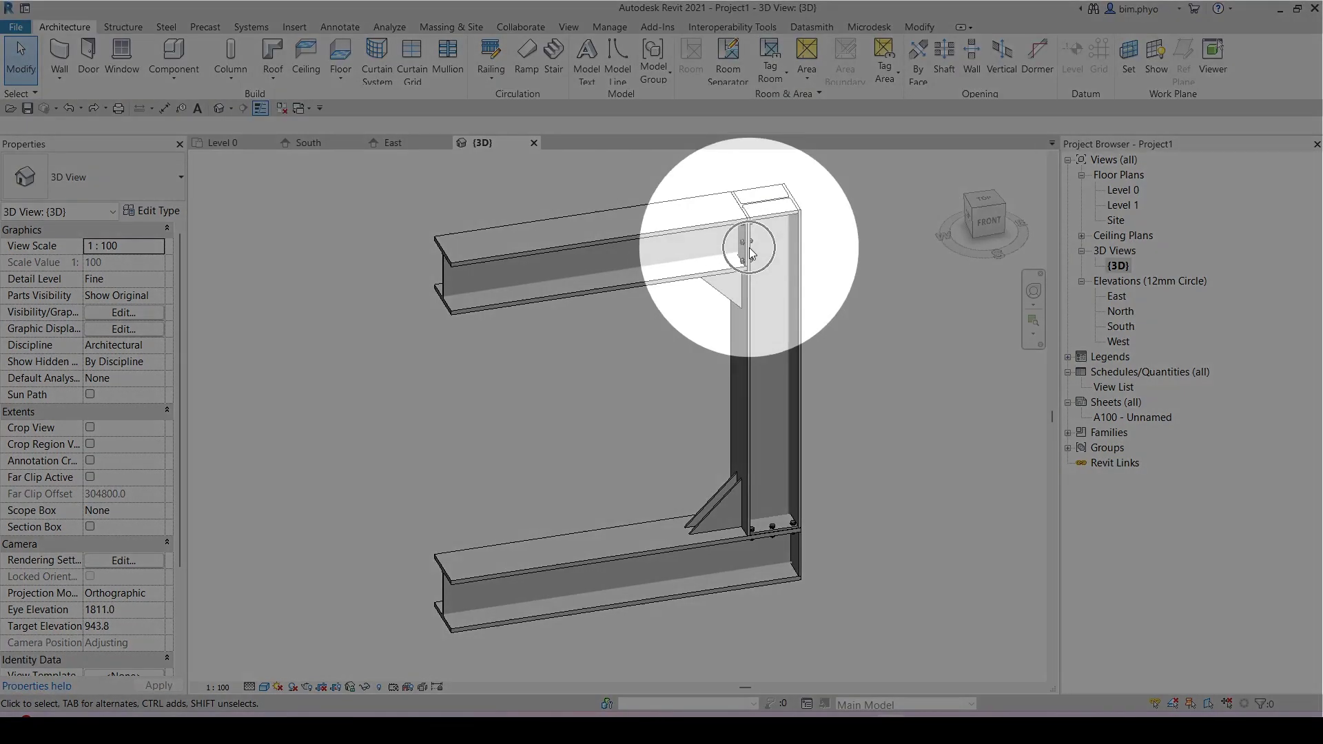
{"action": "key", "text": "ctrl"}
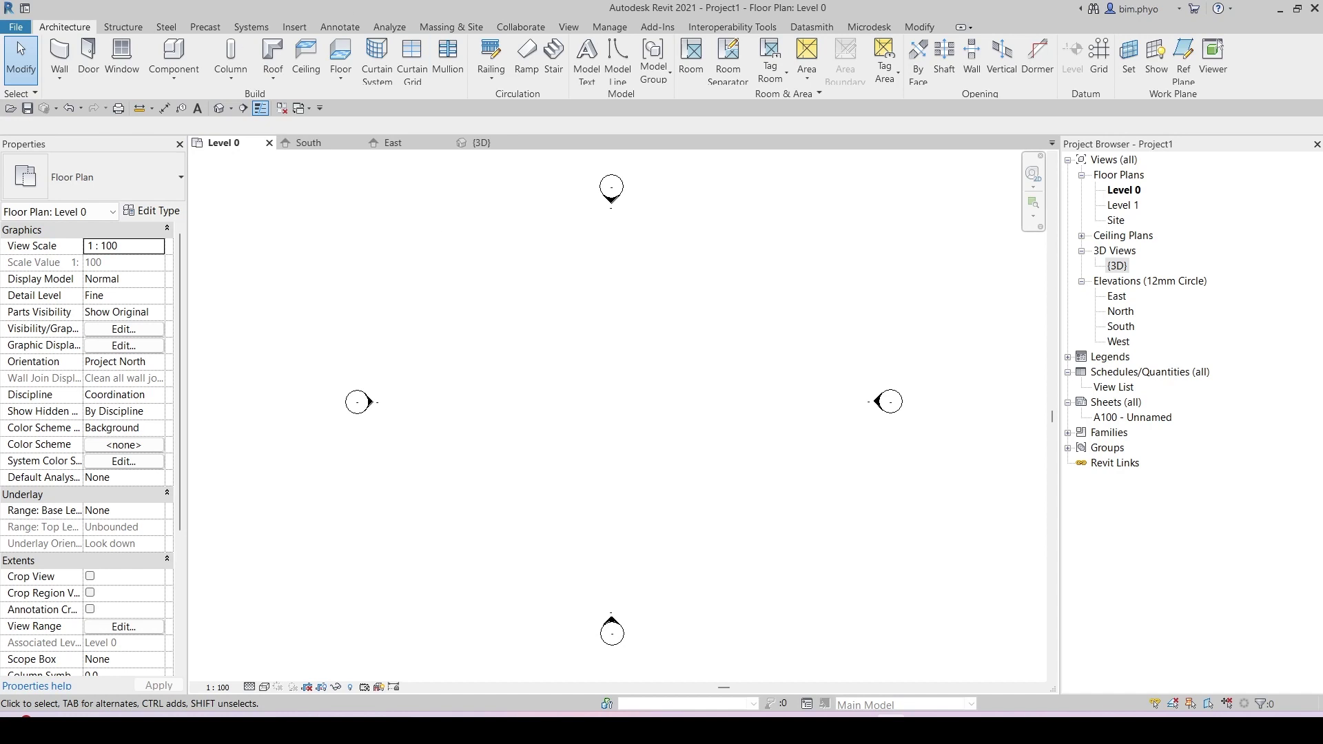
Place a horizontal UC305x305x158 beam 2000 mm long on Level 0, between the elevation markers.
{"action": "left_click", "coordinate": [116, 26]}
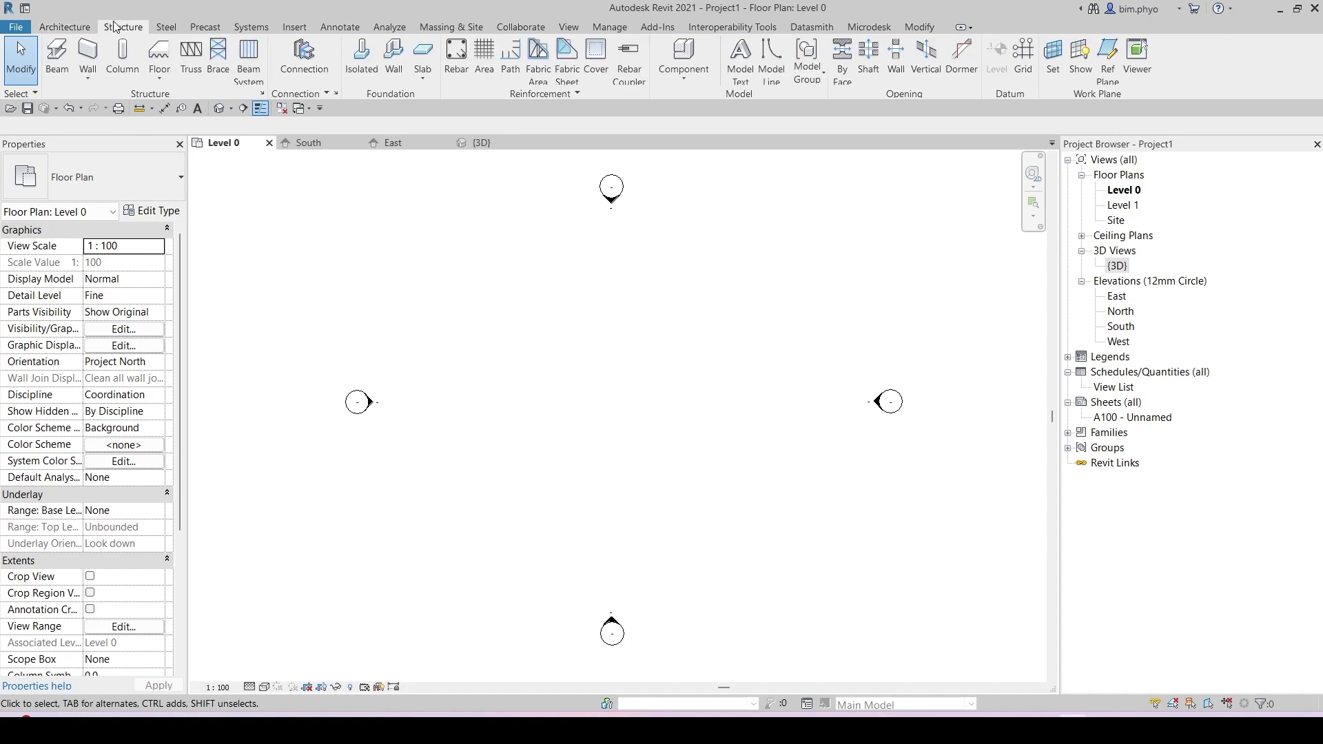
{"action": "left_click", "coordinate": [49, 65]}
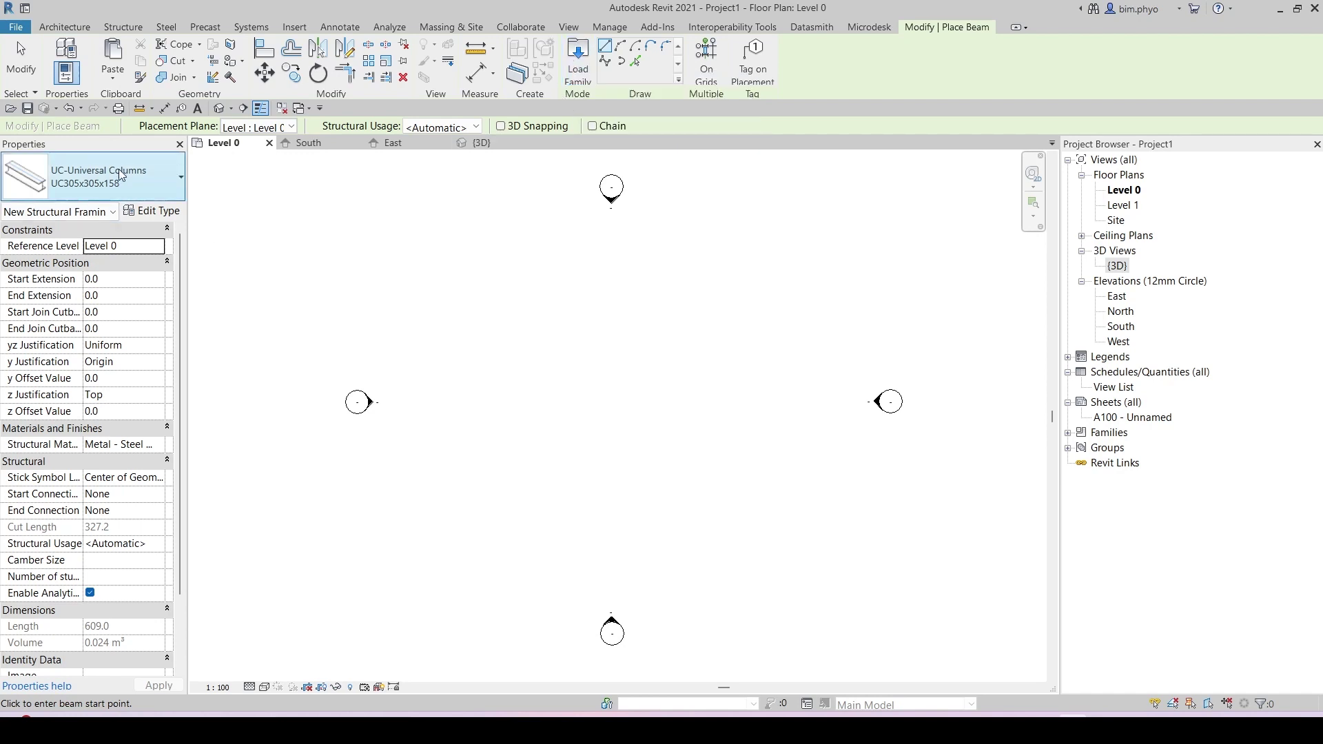
{"action": "left_click", "coordinate": [529, 398]}
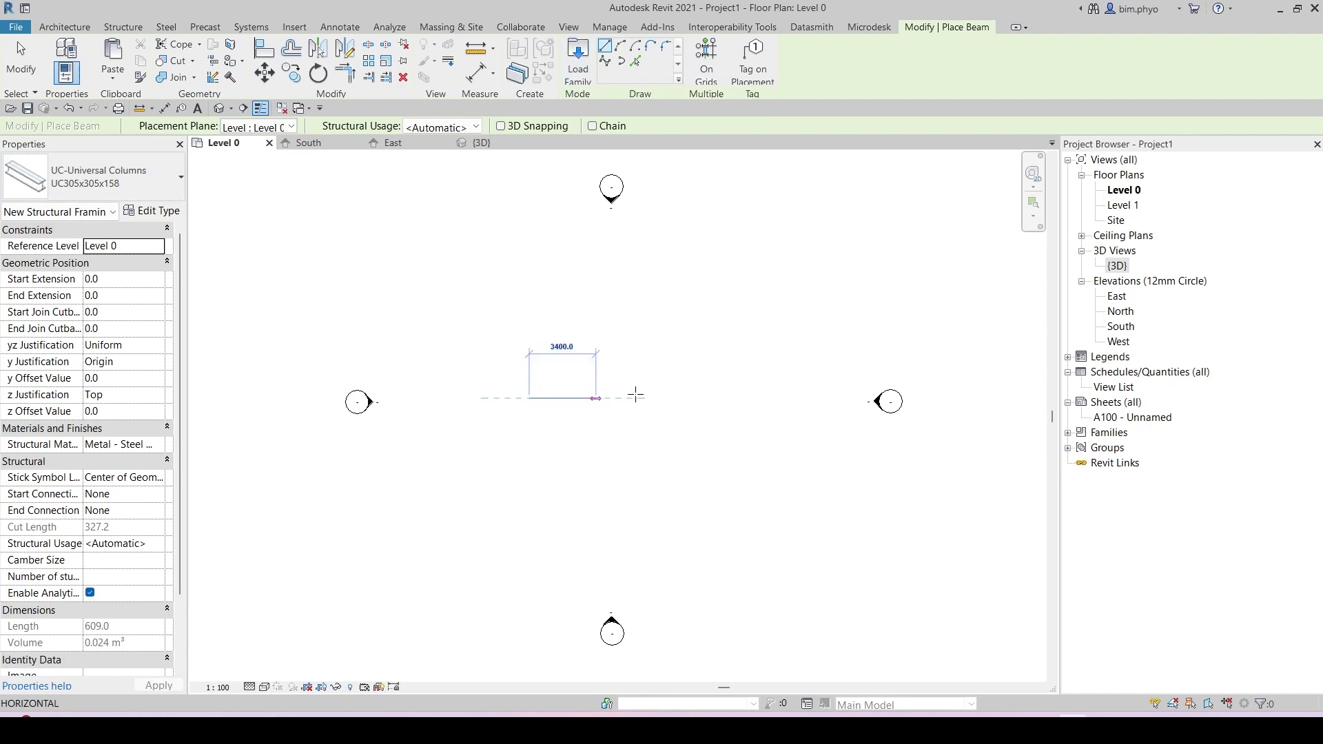
{"action": "type", "text": "2000"}
{"action": "key", "text": "Return"}
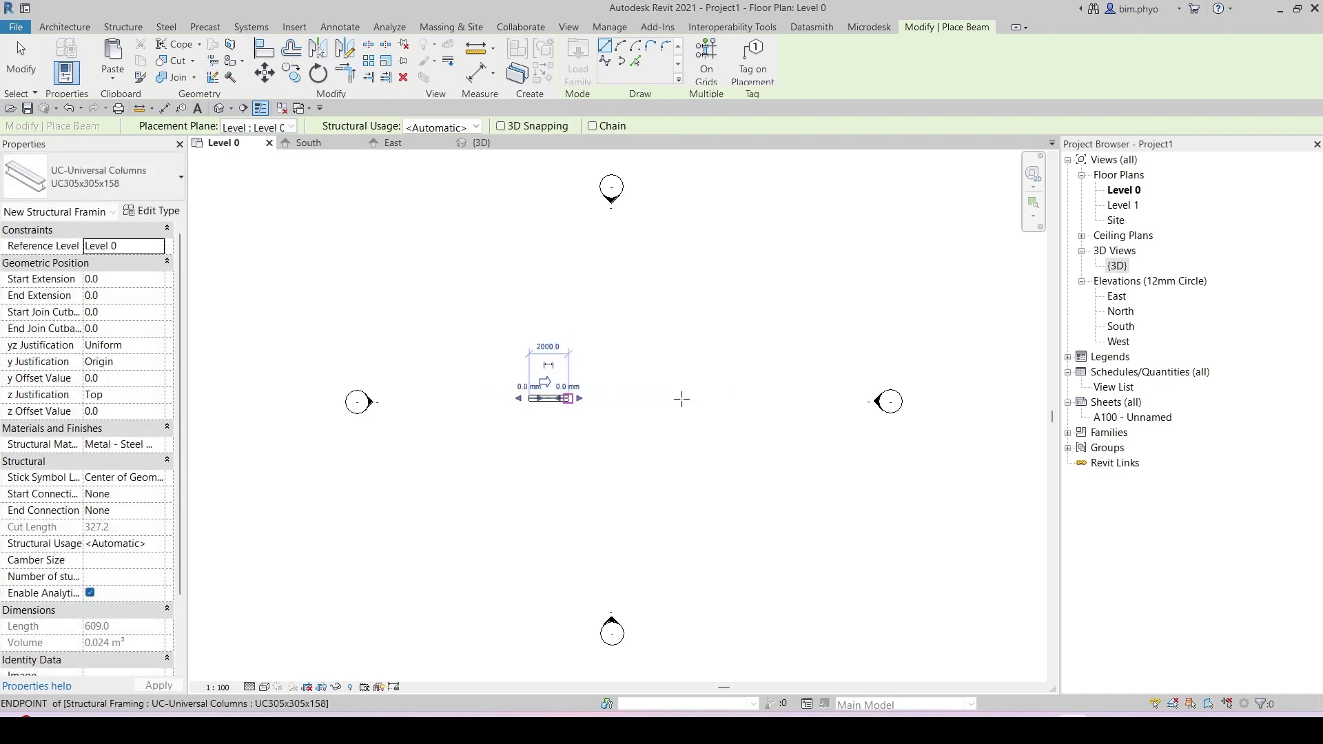
{"action": "key", "text": "Escape"}
{"action": "key", "text": "Escape"}
{"action": "scroll", "coordinate": [538, 408], "scroll_direction": "up", "scroll_amount": 1}
{"action": "scroll", "coordinate": [688, 503], "scroll_direction": "down", "scroll_amount": 1}
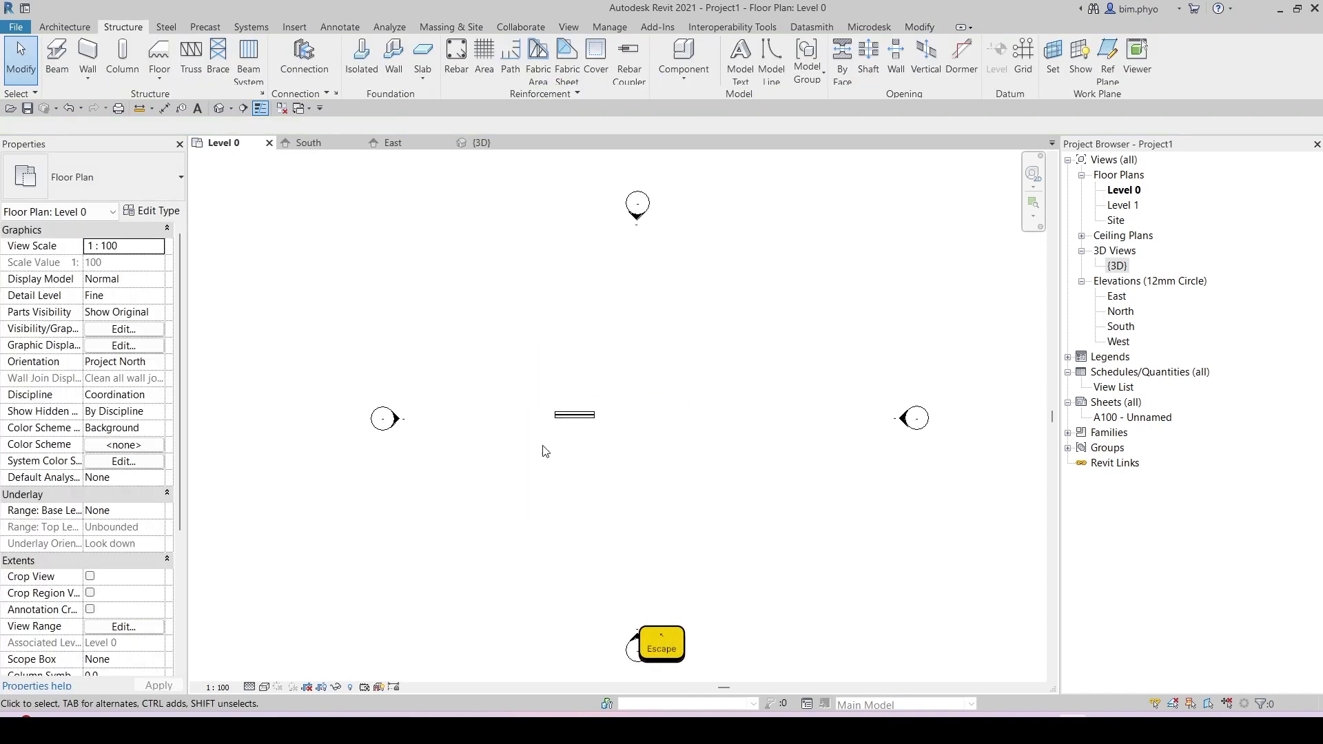
Nudge the beam horizontally toward the middle of the Level 0 plan and deselect it.
{"action": "left_click", "coordinate": [554, 403]}
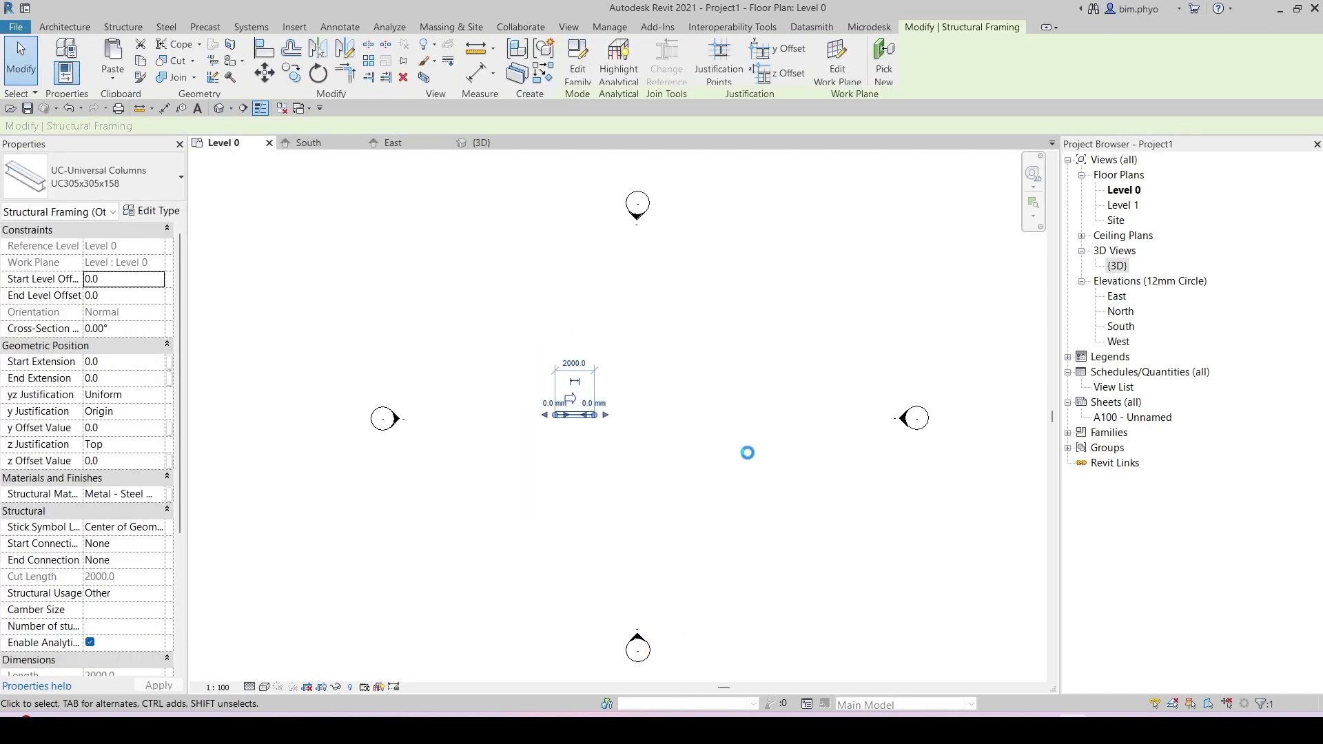
{"action": "key", "text": "Right"}
{"action": "key", "text": "Right"}
{"action": "key", "text": "Right"}
{"action": "key", "text": "Right"}
{"action": "key", "text": "Right"}
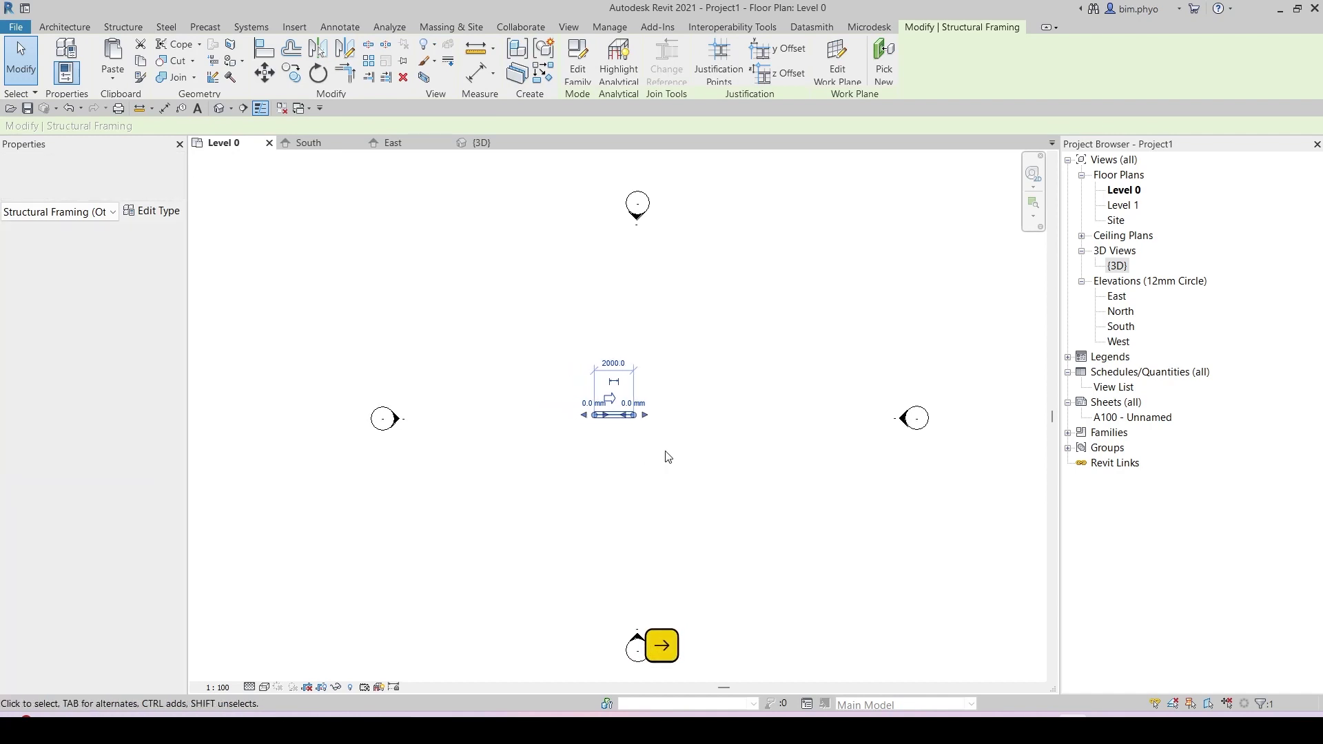
{"action": "key", "text": "Right"}
{"action": "key", "text": "Right"}
{"action": "key", "text": "Right"}
{"action": "key", "text": "Right"}
{"action": "left_click", "coordinate": [683, 389]}
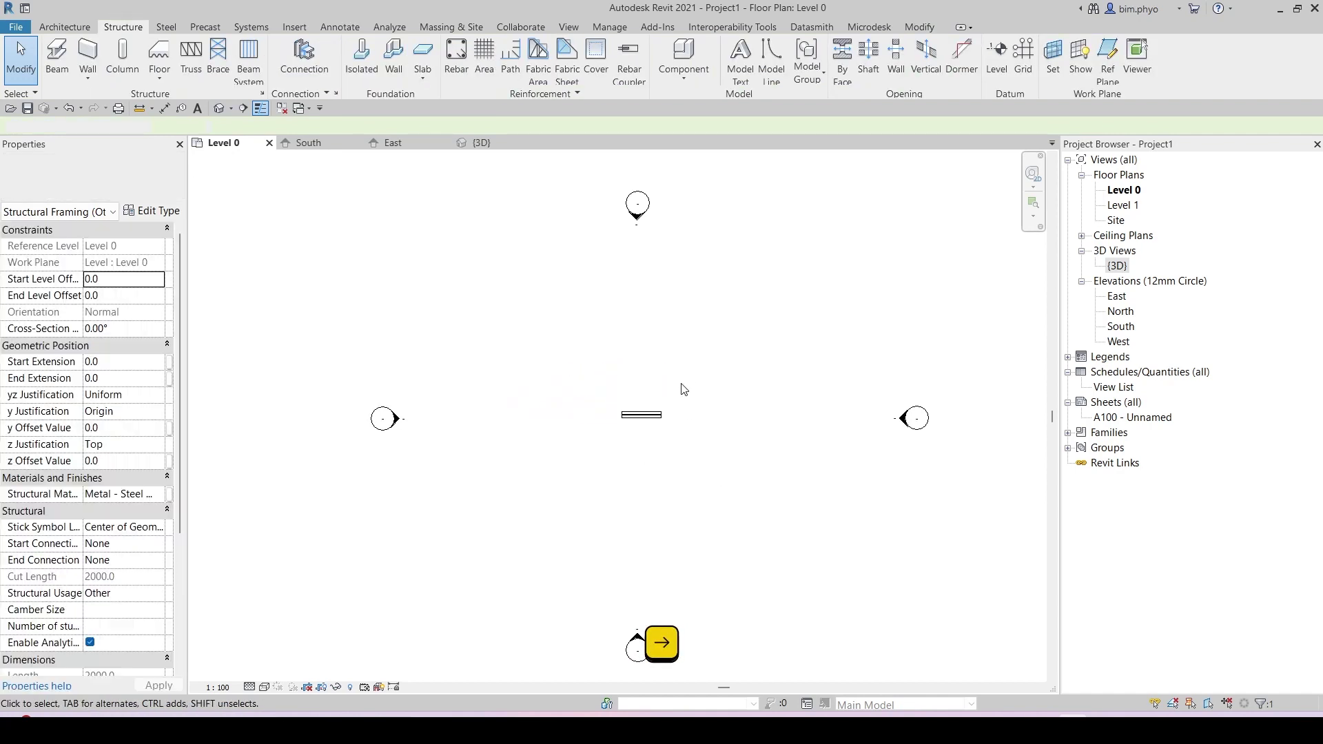
{"action": "scroll", "coordinate": [638, 419], "scroll_direction": "up", "scroll_amount": 8}
{"action": "middle_click_drag", "start_coordinate": [765, 348], "coordinate": [679, 360]}
{"action": "key", "text": "Escape"}
{"action": "key", "text": "Escape"}
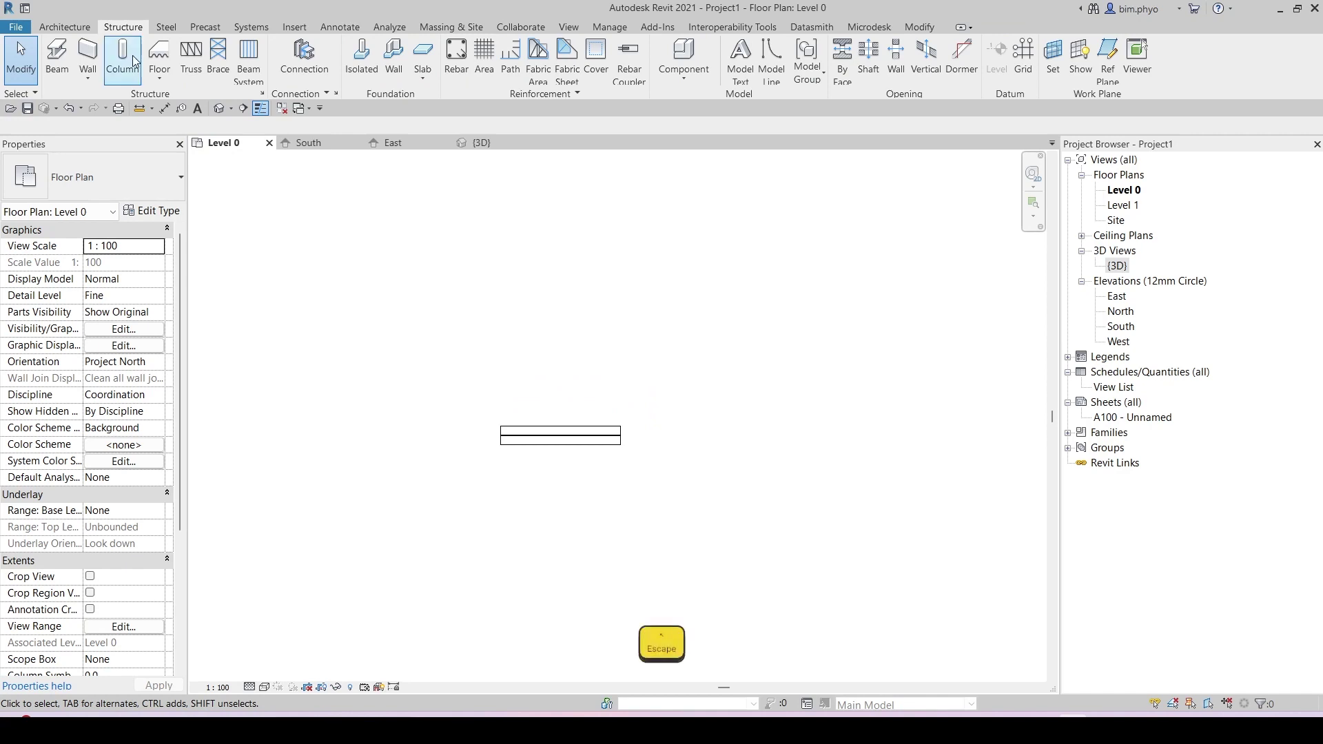
Place a vertical UC305x305x97 structural column, 2000 mm high, on the beam's centreline near its east end.
{"action": "left_click", "coordinate": [136, 62]}
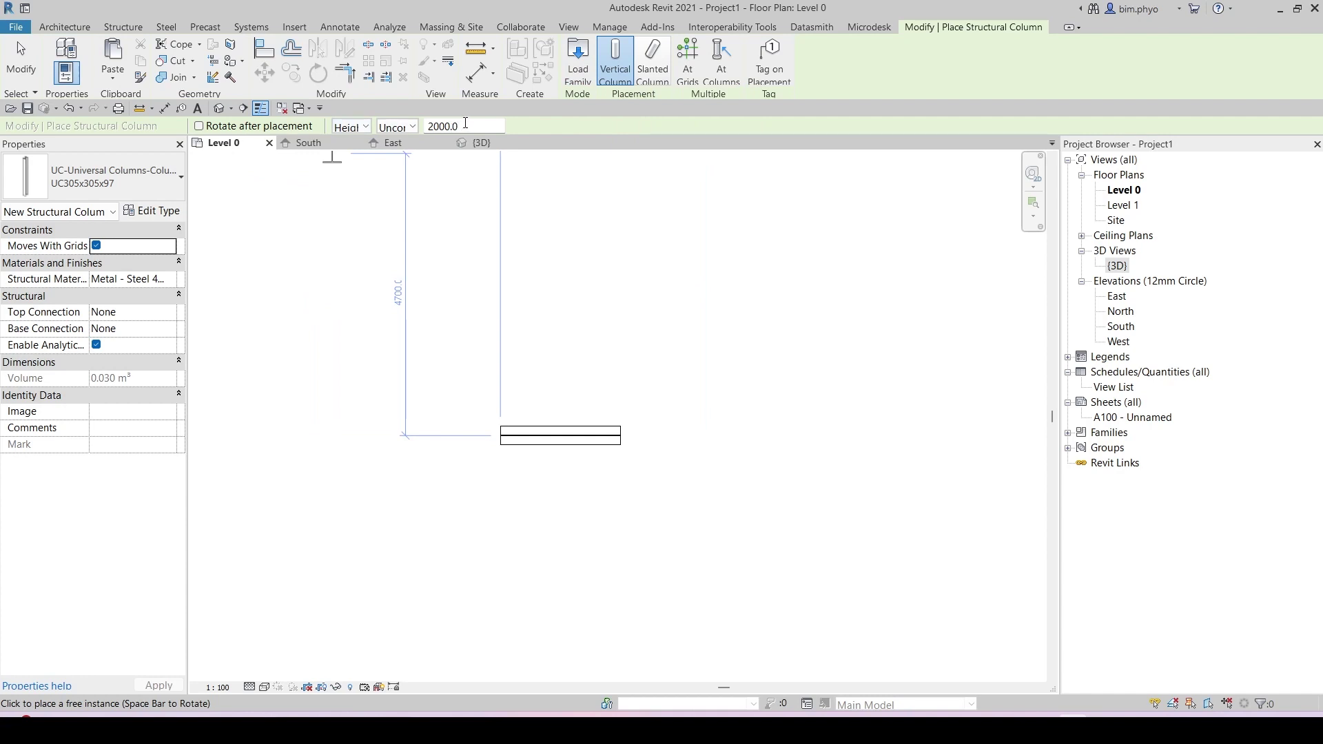
{"action": "scroll", "coordinate": [606, 413], "scroll_direction": "up", "scroll_amount": 8}
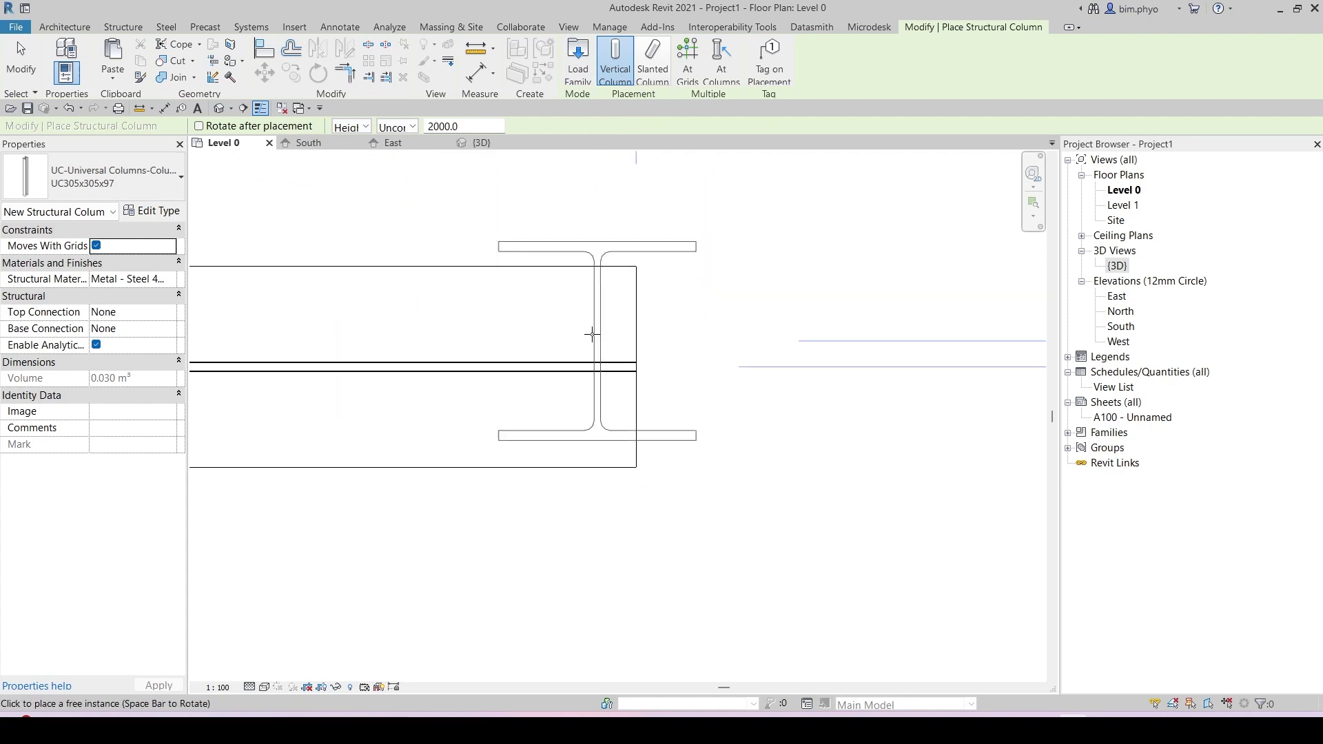
{"action": "left_click", "coordinate": [479, 373]}
{"action": "key", "text": "Escape"}
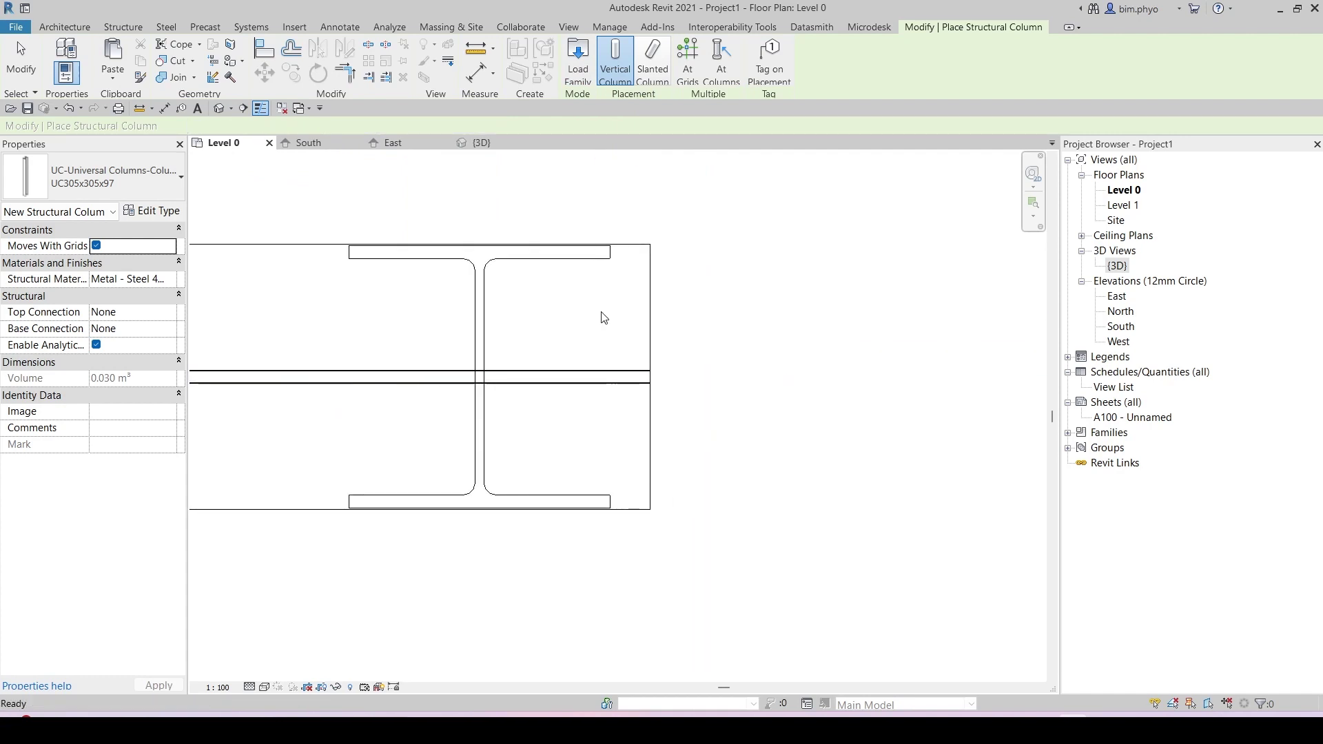
Align the column's outer flange face with the beam's east end in plan.
{"action": "key", "text": "a"}
{"action": "key", "text": "l"}
{"action": "scroll", "coordinate": [635, 317], "scroll_direction": "up", "scroll_amount": 2}
{"action": "left_click", "coordinate": [659, 293]}
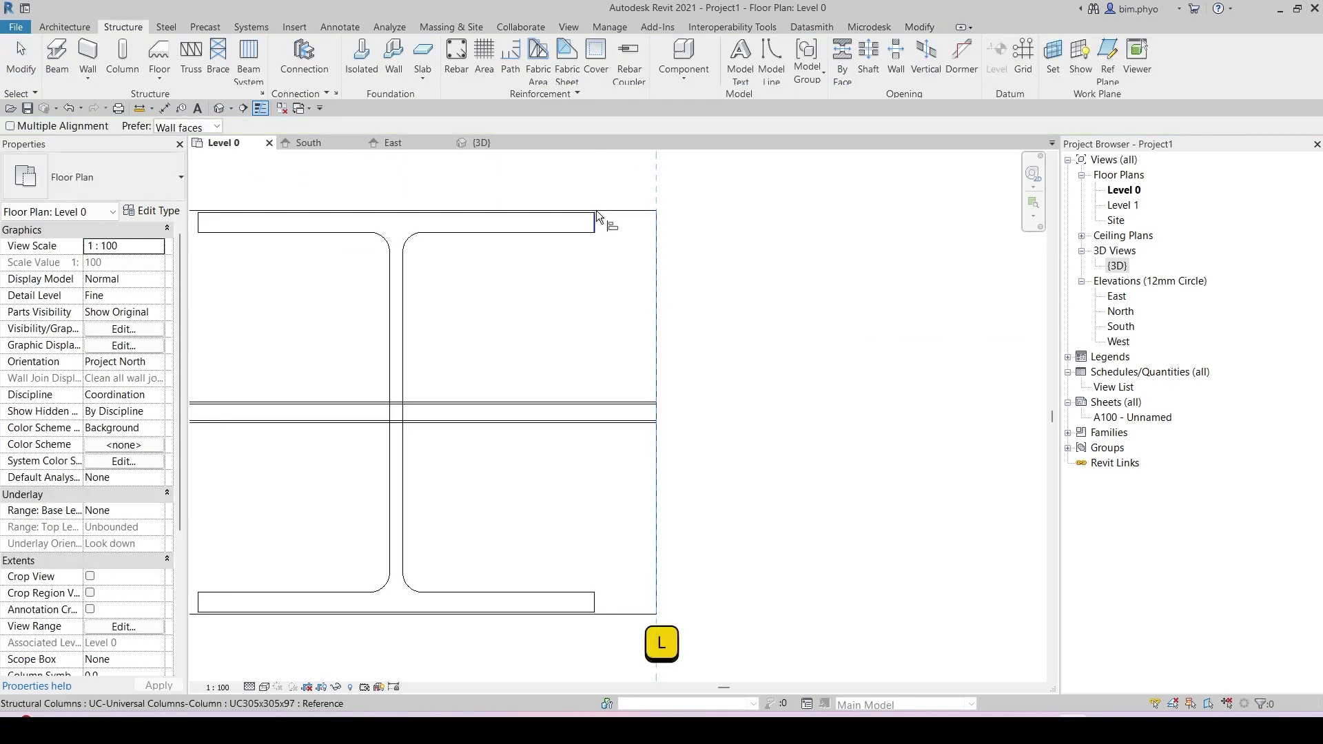
{"action": "left_click", "coordinate": [596, 218]}
{"action": "key", "text": "Escape"}
{"action": "key", "text": "Escape"}
{"action": "scroll", "coordinate": [747, 357], "scroll_direction": "down", "scroll_amount": 3}
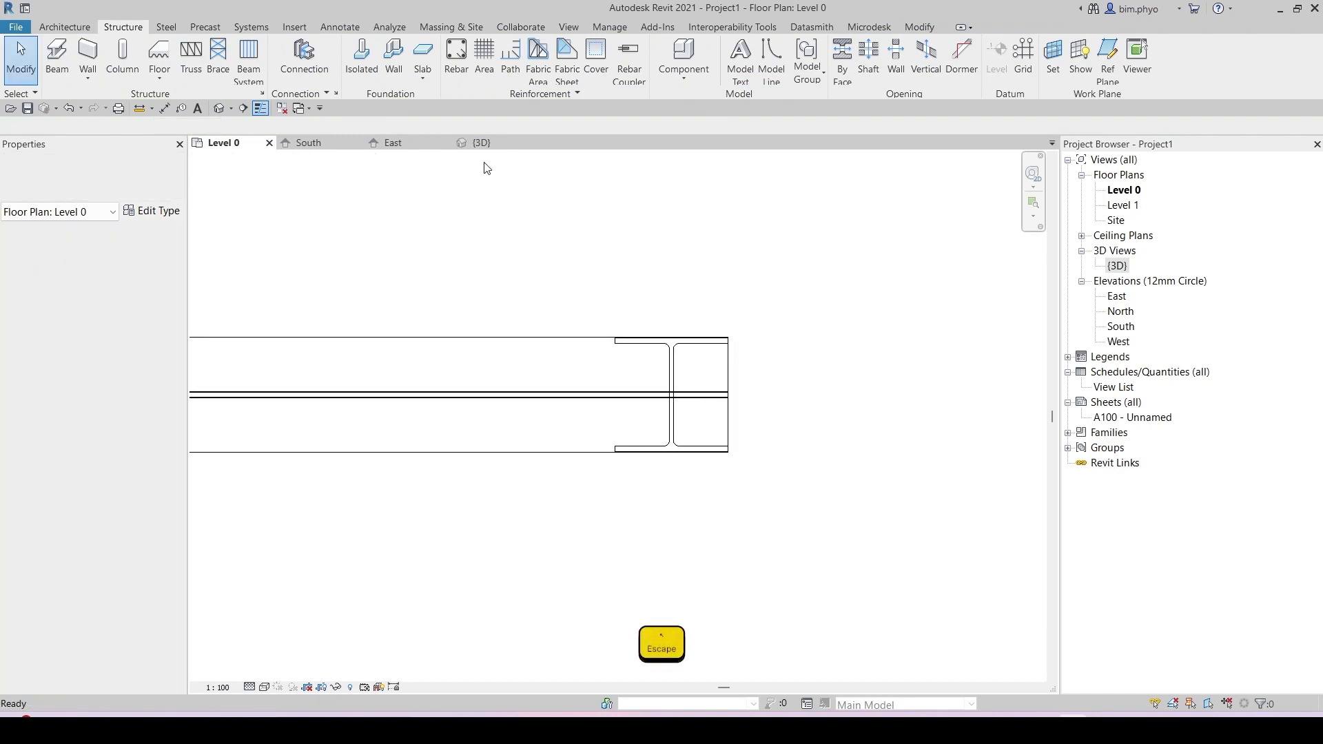
In the South elevation, copy the beam below the column and paste the duplicate aligned to the same place.
{"action": "left_click", "coordinate": [321, 142]}
{"action": "scroll", "coordinate": [718, 372], "scroll_direction": "down", "scroll_amount": 3}
{"action": "middle_click_drag", "start_coordinate": [833, 444], "coordinate": [780, 367]}
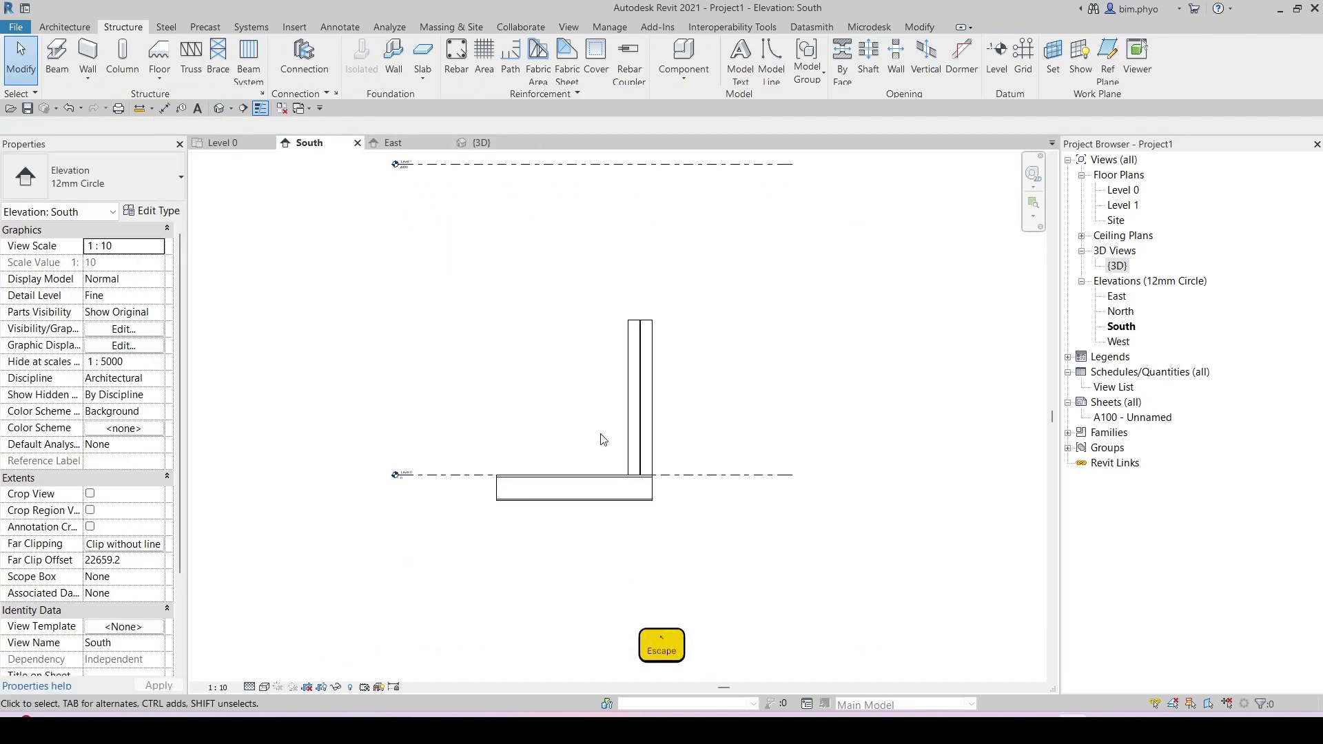
{"action": "scroll", "coordinate": [600, 435], "scroll_direction": "up", "scroll_amount": 3}
{"action": "middle_click_drag", "start_coordinate": [756, 429], "coordinate": [745, 541]}
{"action": "scroll", "coordinate": [736, 467], "scroll_direction": "down", "scroll_amount": 2}
{"action": "scroll", "coordinate": [614, 355], "scroll_direction": "up", "scroll_amount": 3}
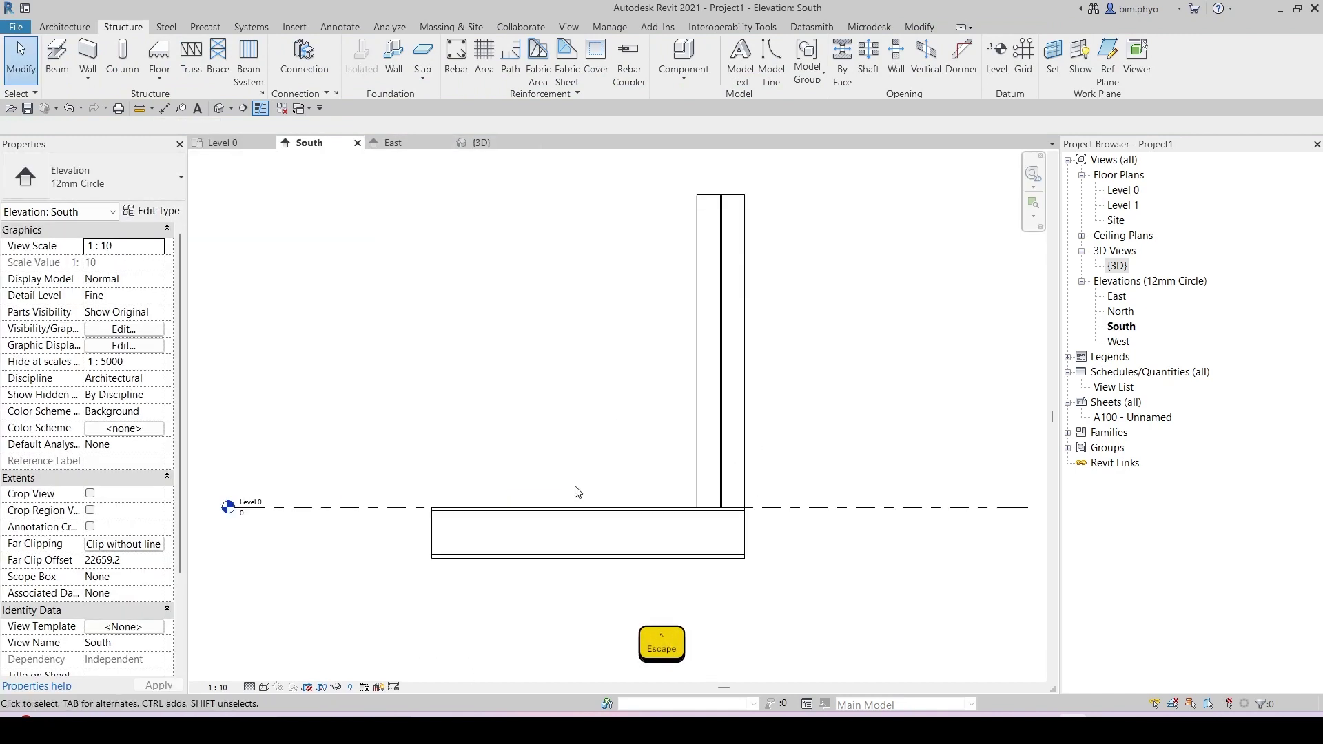
{"action": "scroll", "coordinate": [695, 504], "scroll_direction": "up", "scroll_amount": 3}
{"action": "key", "text": "Escape"}
{"action": "middle_click_drag", "start_coordinate": [804, 446], "coordinate": [842, 503]}
{"action": "scroll", "coordinate": [849, 470], "scroll_direction": "down", "scroll_amount": 2}
{"action": "left_click", "coordinate": [527, 615]}
{"action": "scroll", "coordinate": [664, 370], "scroll_direction": "down", "scroll_amount": 2}
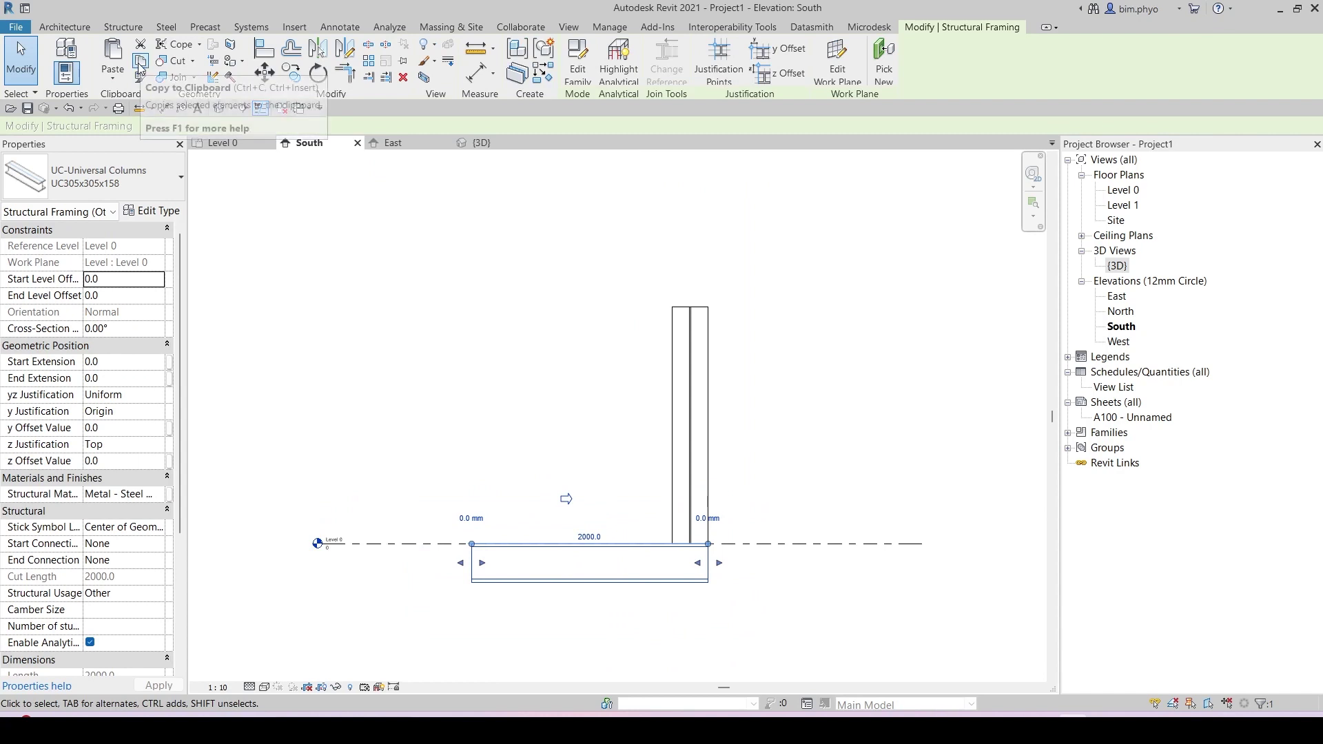
{"action": "left_click", "coordinate": [112, 79]}
{"action": "left_click", "coordinate": [151, 210]}
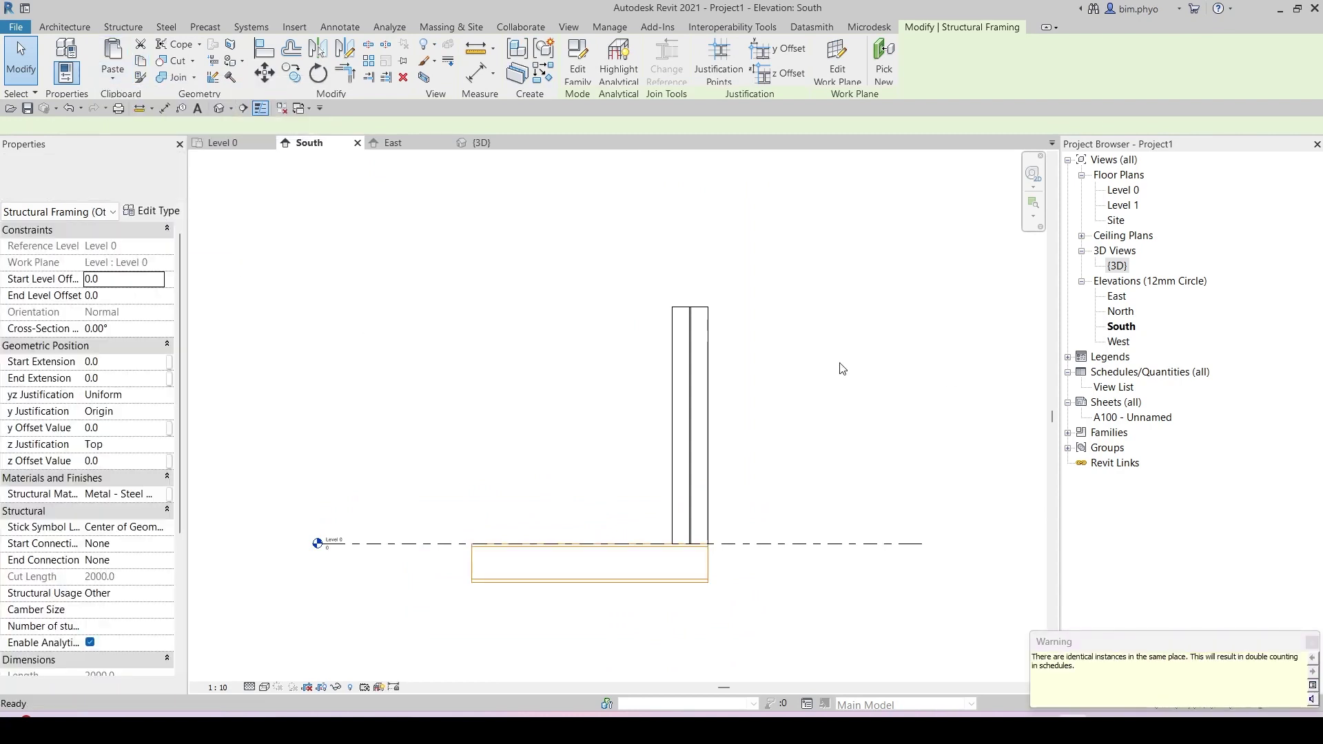
Set the pasted beam's start and end level offsets to 2000 mm.
{"action": "left_click", "coordinate": [124, 280]}
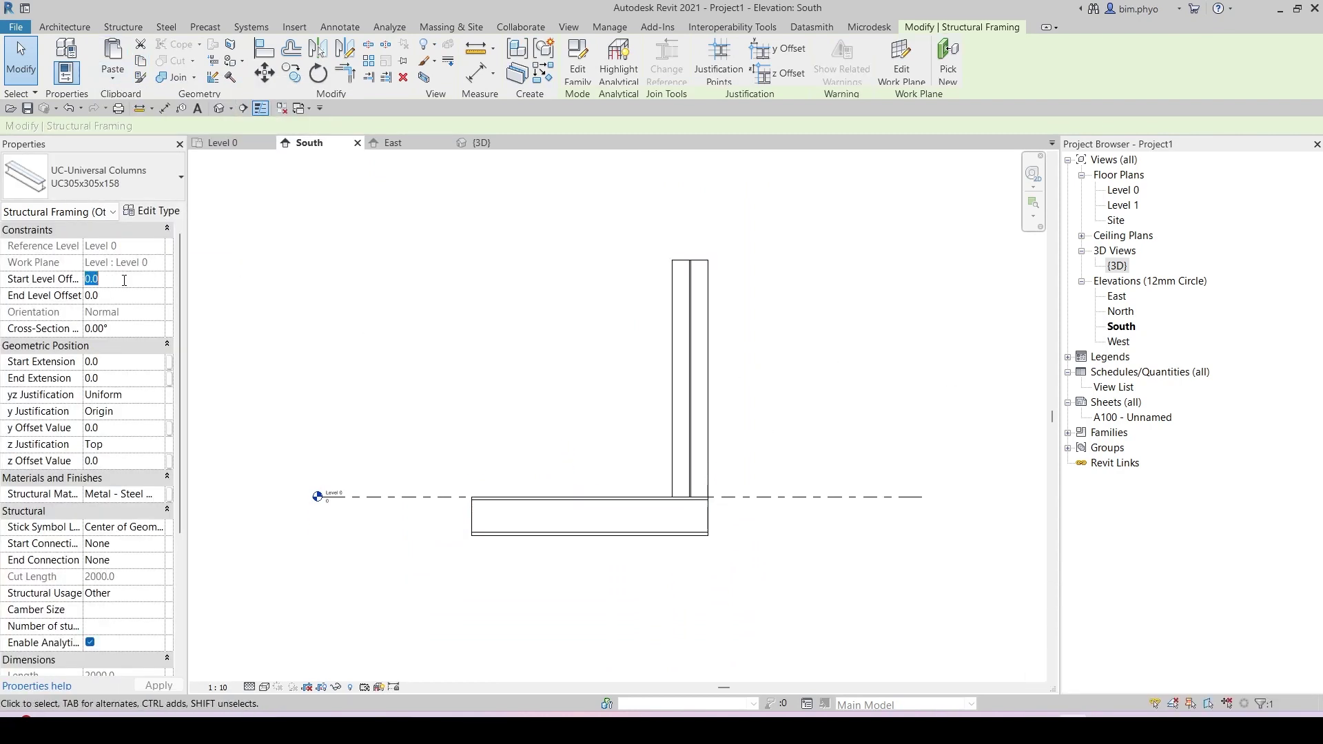
{"action": "type", "text": "2000"}
{"action": "key", "text": "Tab"}
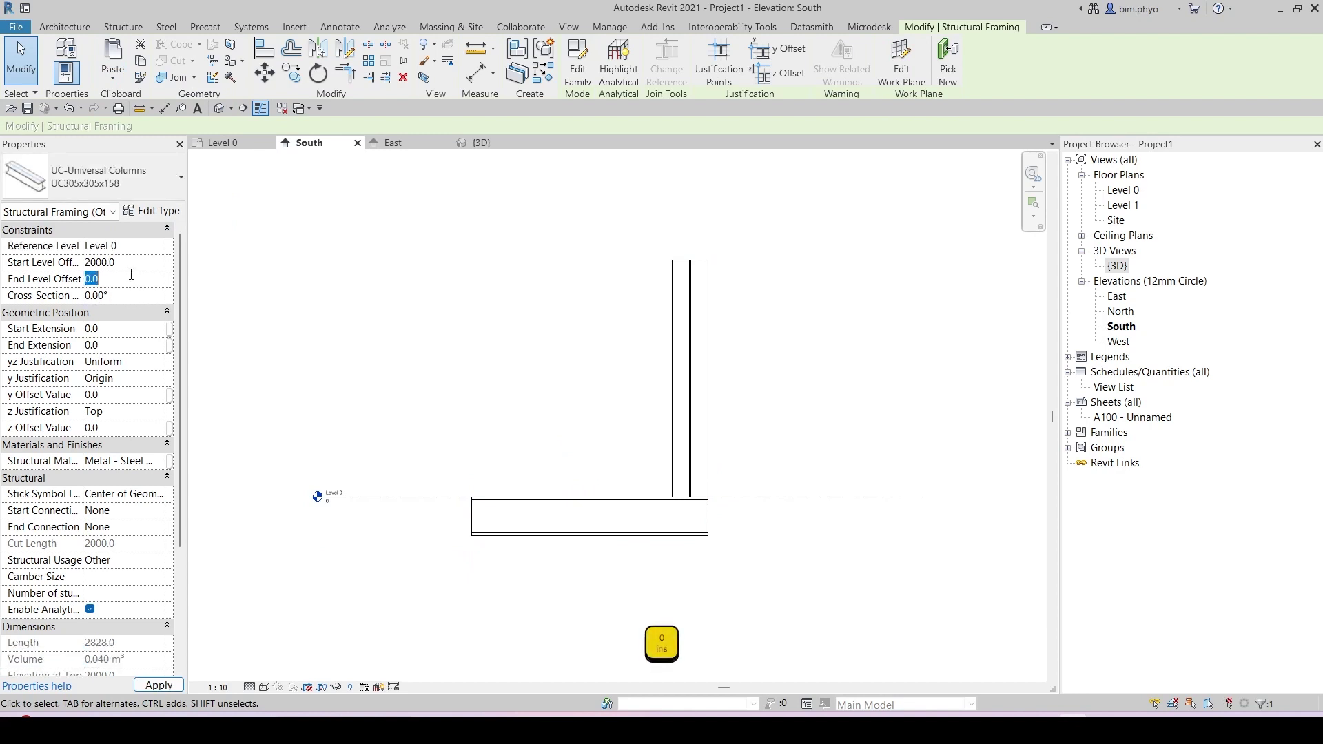
{"action": "type", "text": "2000.0"}
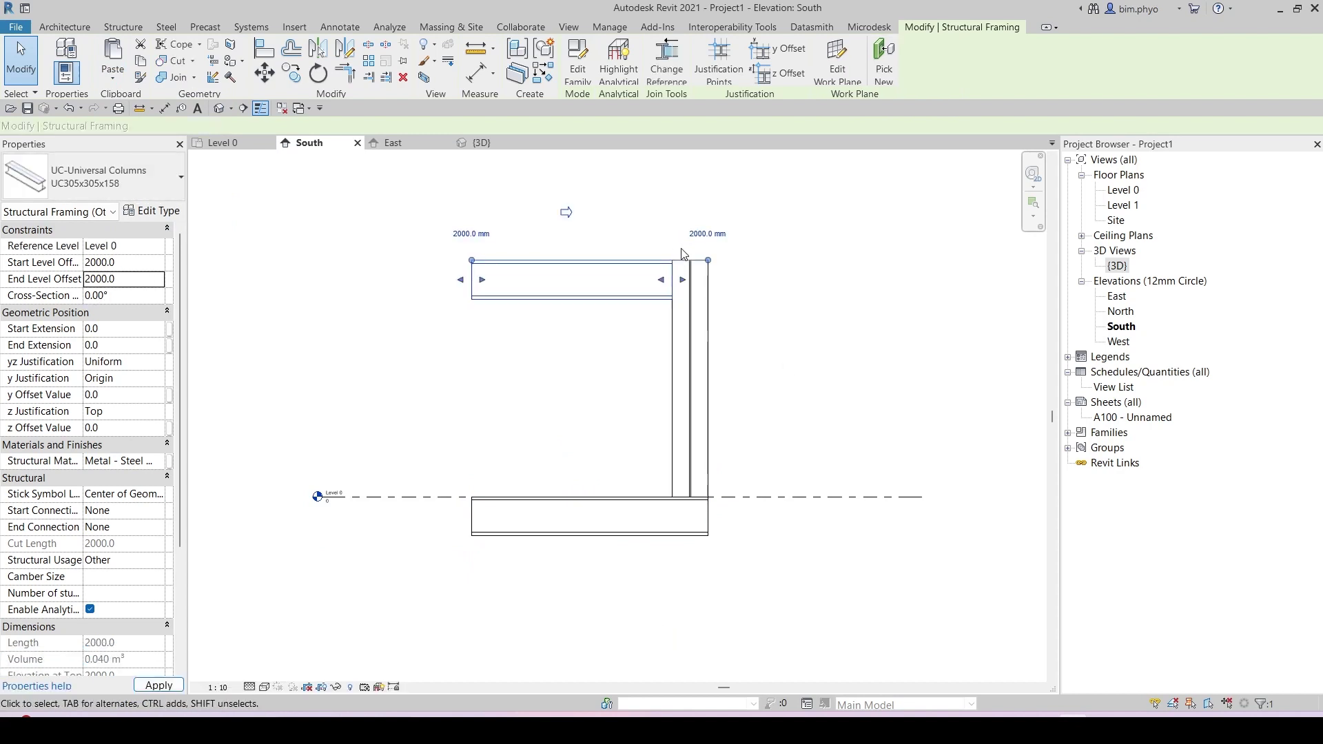
Examine the column's joints with the upper and lower beams in the 3D view.
{"action": "scroll", "coordinate": [685, 259], "scroll_direction": "up", "scroll_amount": 5}
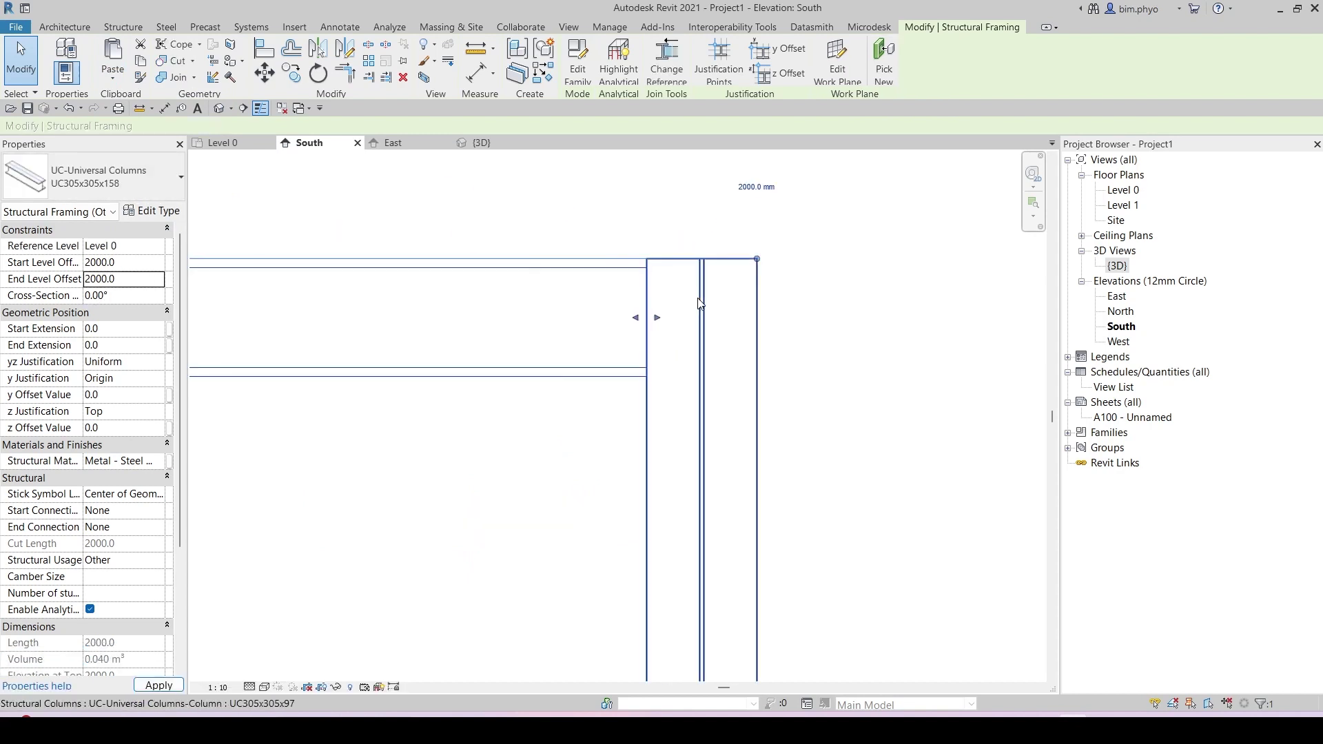
{"action": "left_click", "coordinate": [490, 142]}
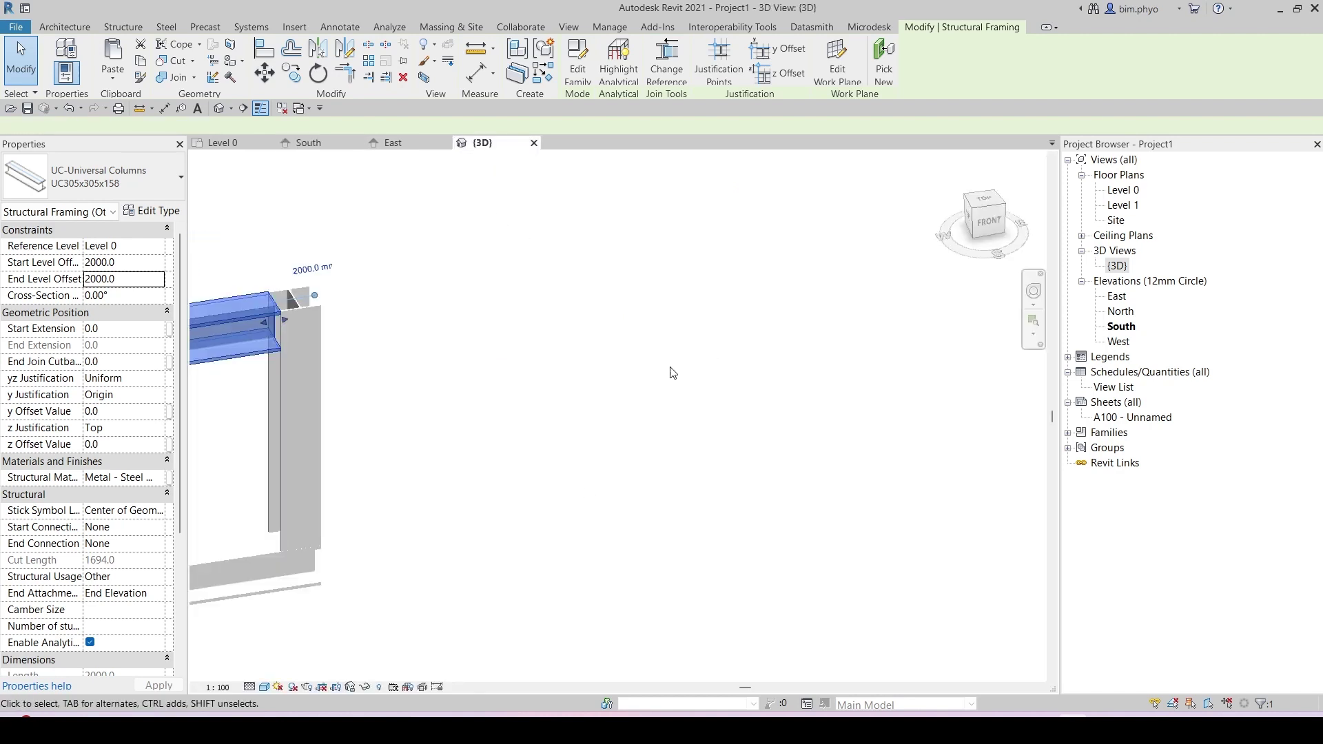
{"action": "scroll", "coordinate": [674, 373], "scroll_direction": "down", "scroll_amount": 2}
{"action": "middle_click_drag", "start_coordinate": [653, 444], "coordinate": [637, 484]}
{"action": "left_click", "coordinate": [543, 422]}
{"action": "scroll", "coordinate": [544, 422], "scroll_direction": "up", "scroll_amount": 2}
{"action": "left_click", "coordinate": [635, 482]}
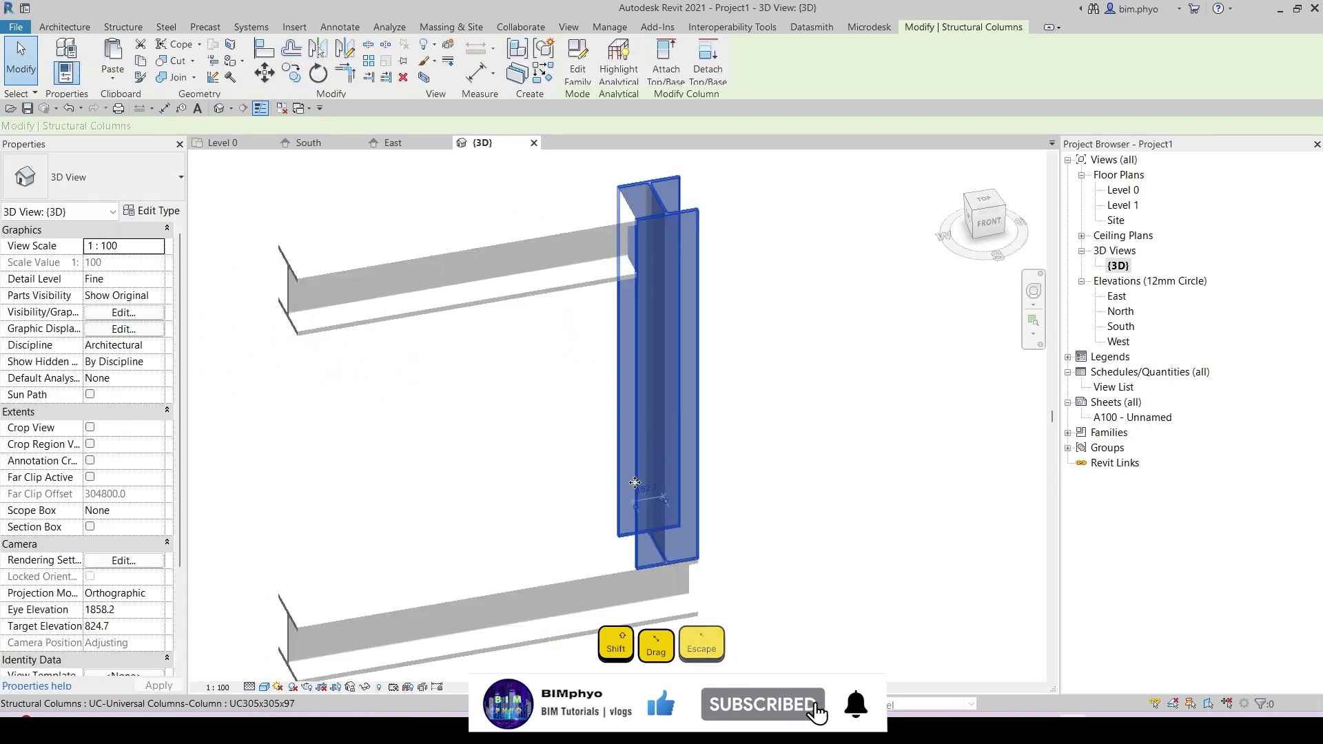
{"action": "middle_click_drag", "start_coordinate": [463, 487], "coordinate": [604, 483], "text": "shift"}
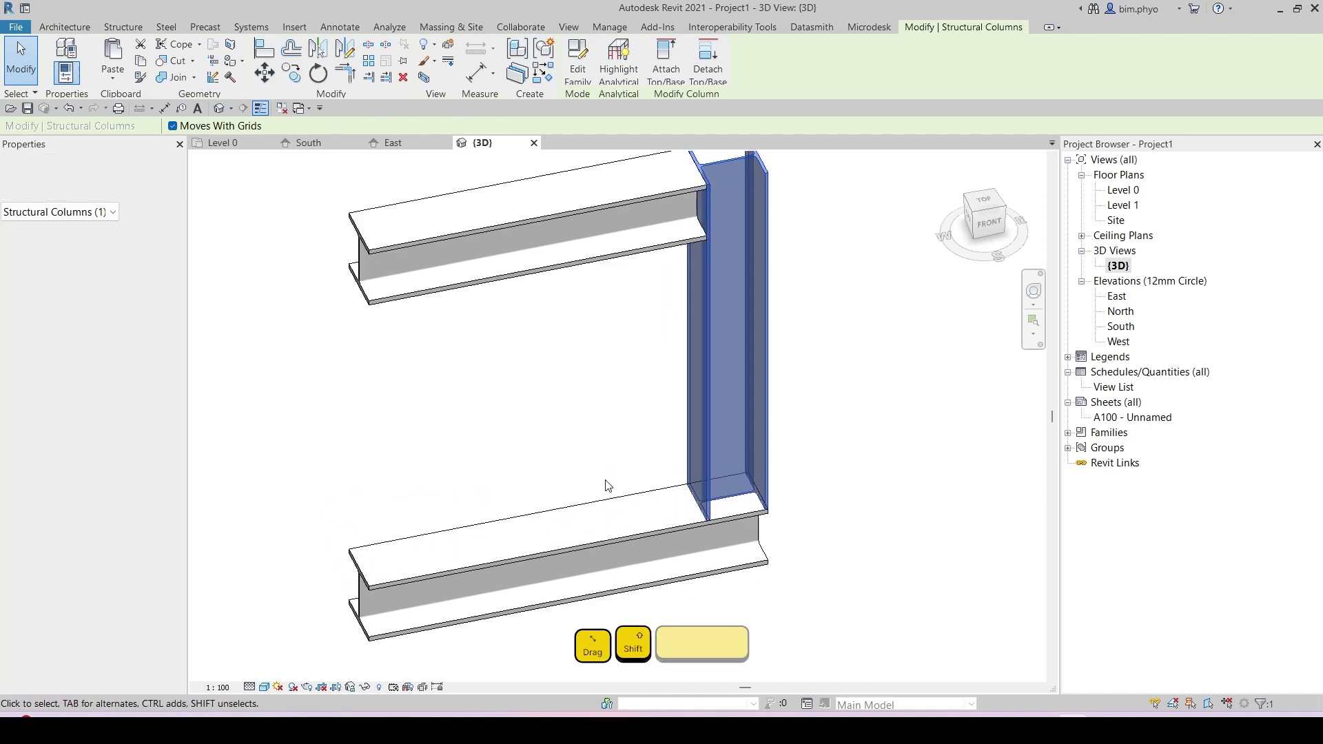
{"action": "middle_click_drag", "start_coordinate": [704, 414], "coordinate": [792, 493], "text": "shift"}
{"action": "left_click", "coordinate": [792, 494]}
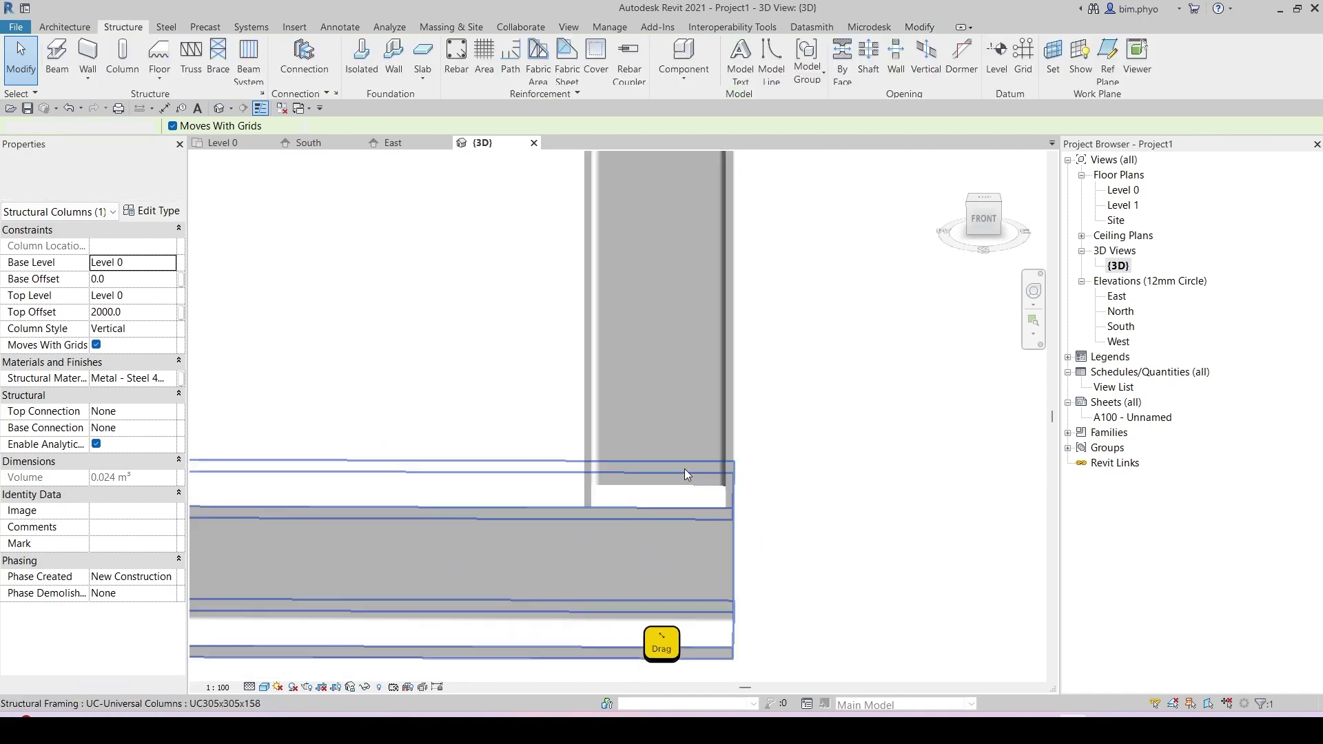
{"action": "mouse_move", "coordinate": [639, 503]}
{"action": "middle_mouse_down", "text": "shift"}
{"action": "mouse_move", "coordinate": [616, 499]}
{"action": "mouse_move", "coordinate": [730, 592]}
{"action": "mouse_move", "coordinate": [632, 508]}
{"action": "middle_mouse_up", "text": "shift"}
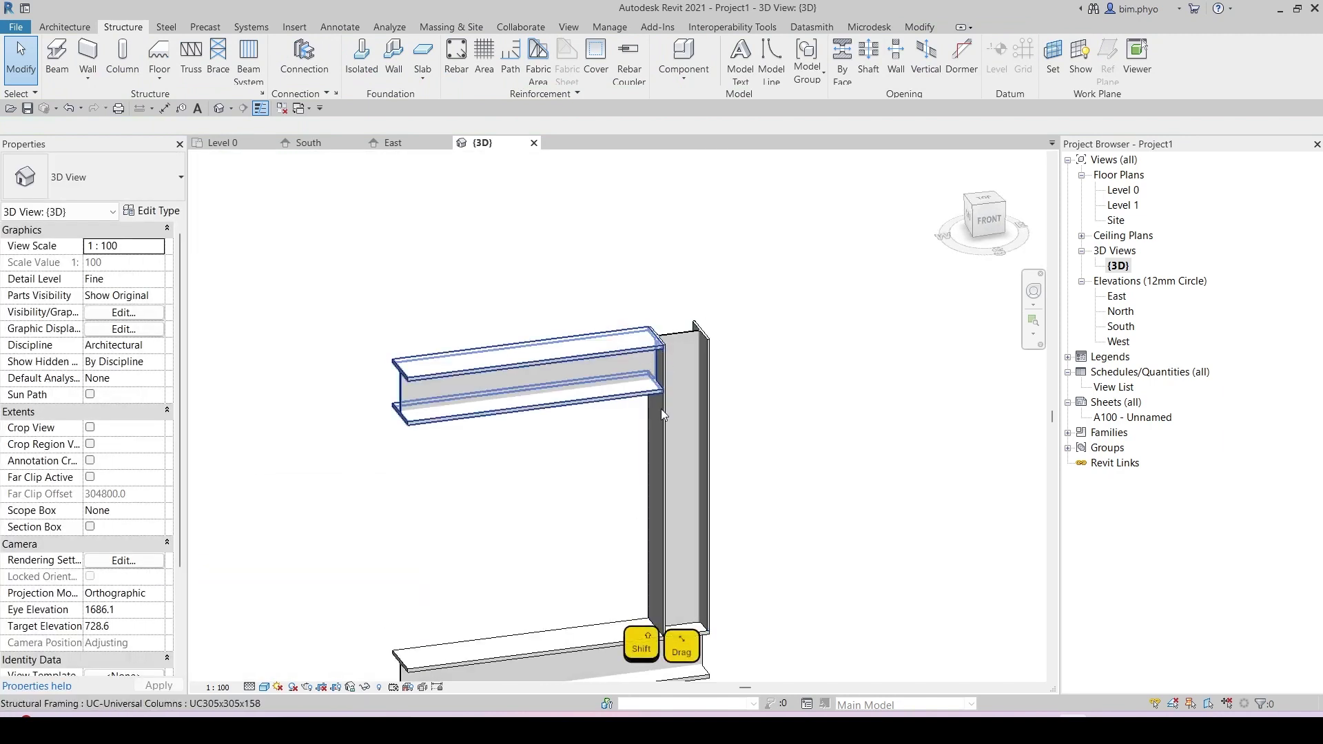
{"action": "scroll", "coordinate": [654, 384], "scroll_direction": "up", "scroll_amount": 3}
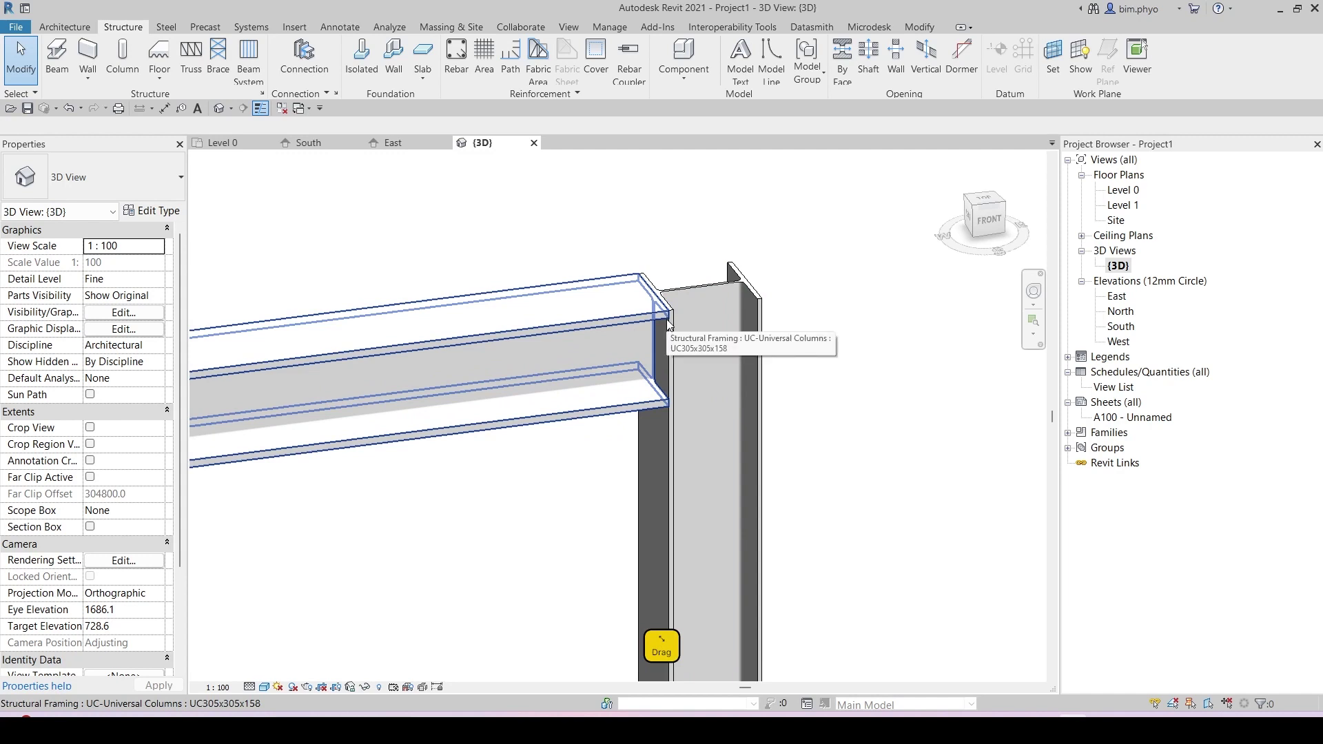
{"action": "scroll", "coordinate": [850, 413], "scroll_direction": "down", "scroll_amount": 3}
{"action": "middle_click_drag", "start_coordinate": [854, 523], "coordinate": [819, 315]}
{"action": "middle_click_drag", "start_coordinate": [783, 504], "coordinate": [790, 521]}
{"action": "scroll", "coordinate": [785, 517], "scroll_direction": "down", "scroll_amount": 1}
{"action": "middle_click_drag", "start_coordinate": [862, 482], "coordinate": [825, 497]}
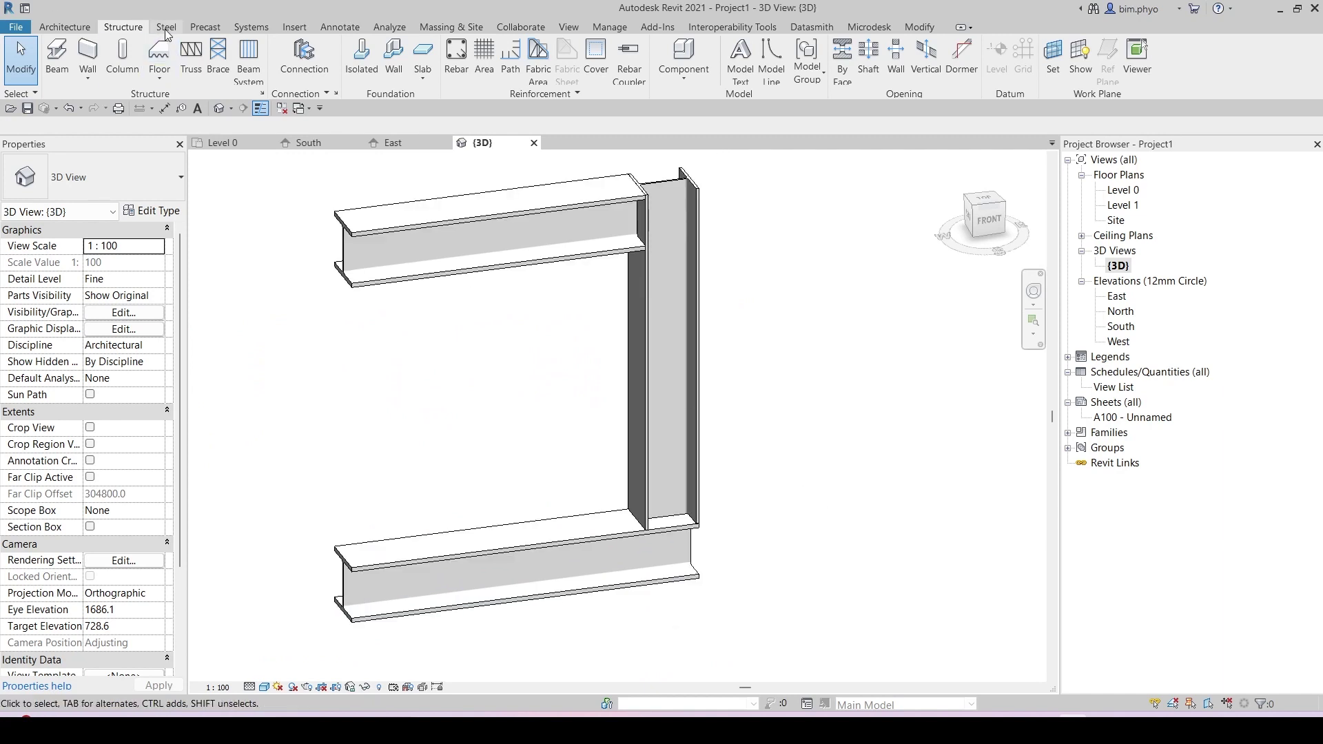
Start a new steel plate and set its work plane to the lower beam's top flange face at the column base.
{"action": "key", "text": "ctrl"}
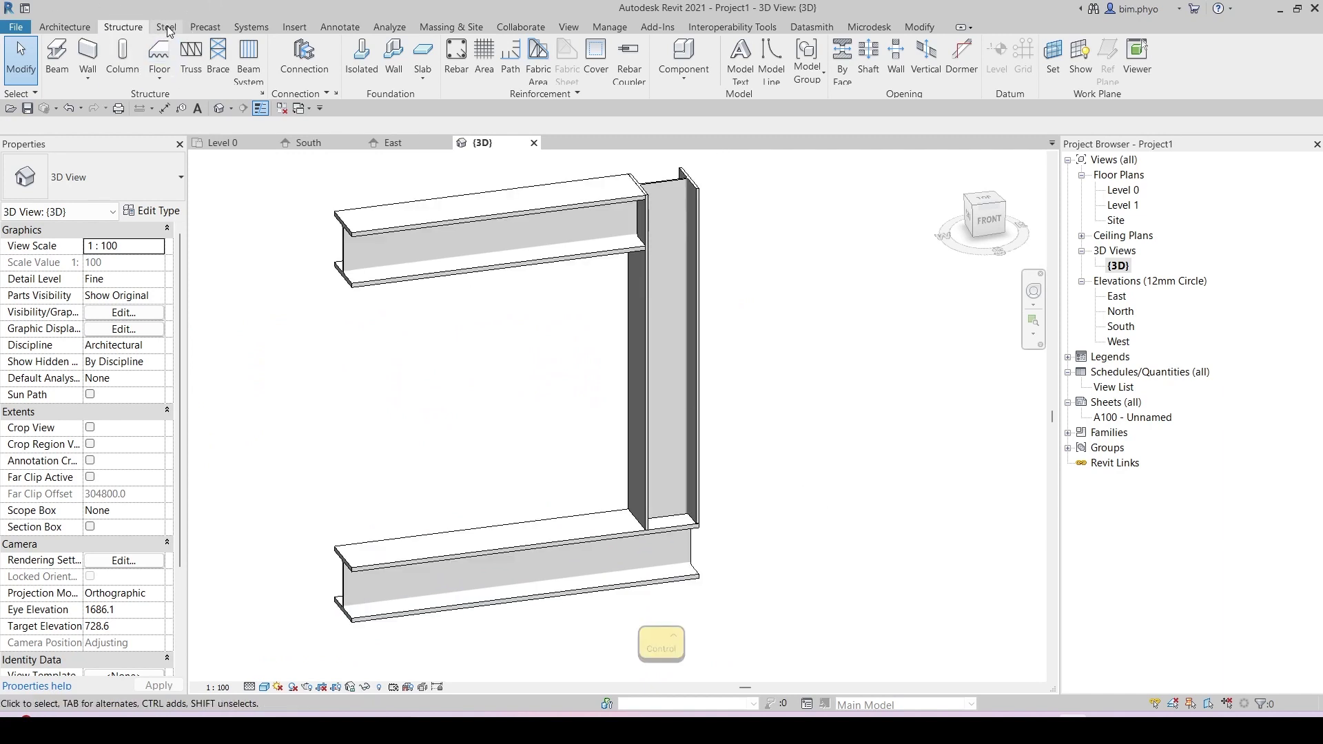
{"action": "left_click", "coordinate": [167, 26]}
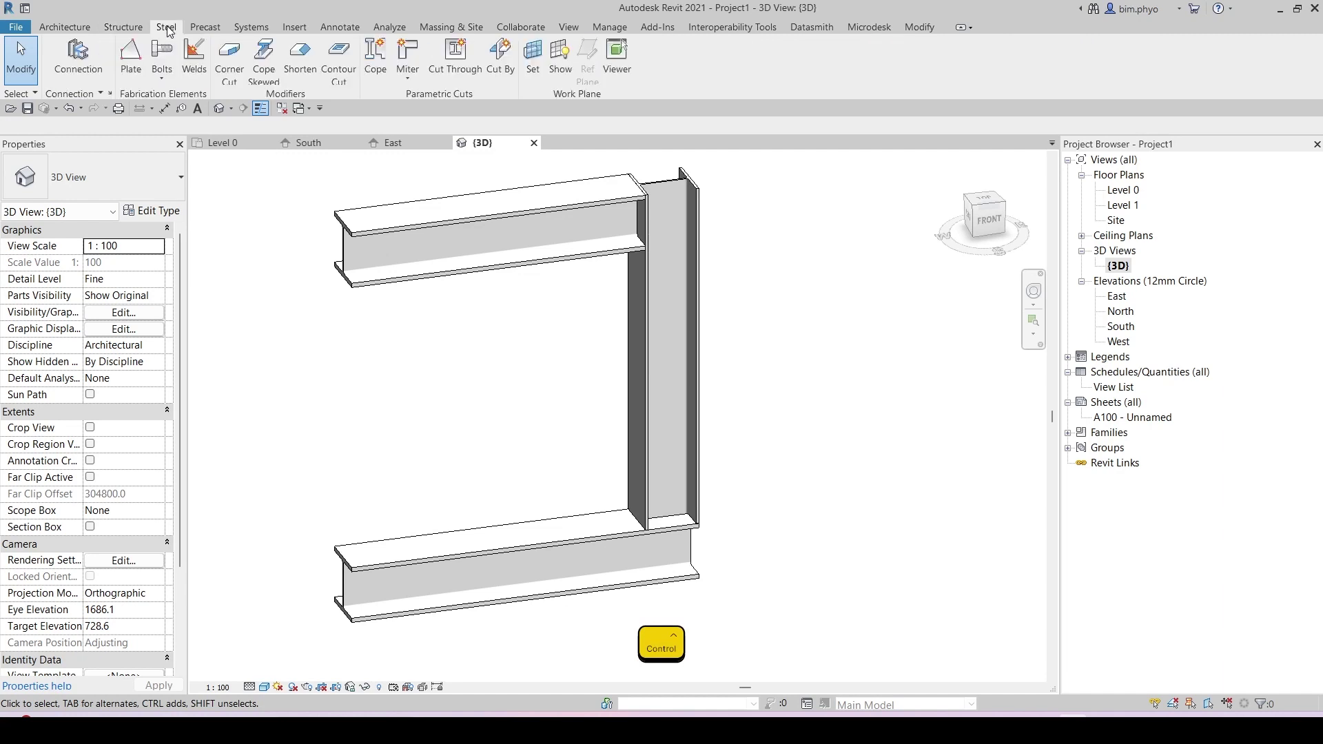
{"action": "left_click", "coordinate": [137, 63]}
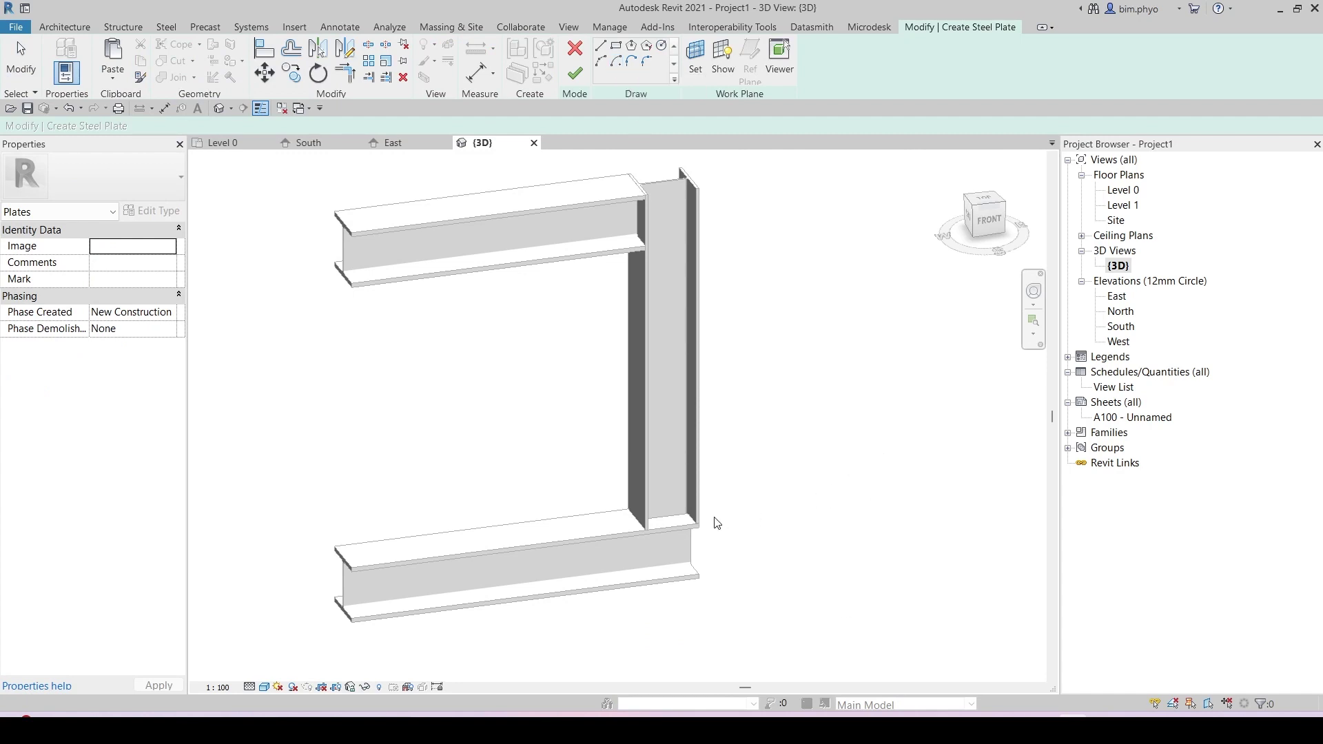
{"action": "scroll", "coordinate": [716, 522], "scroll_direction": "up", "scroll_amount": 6}
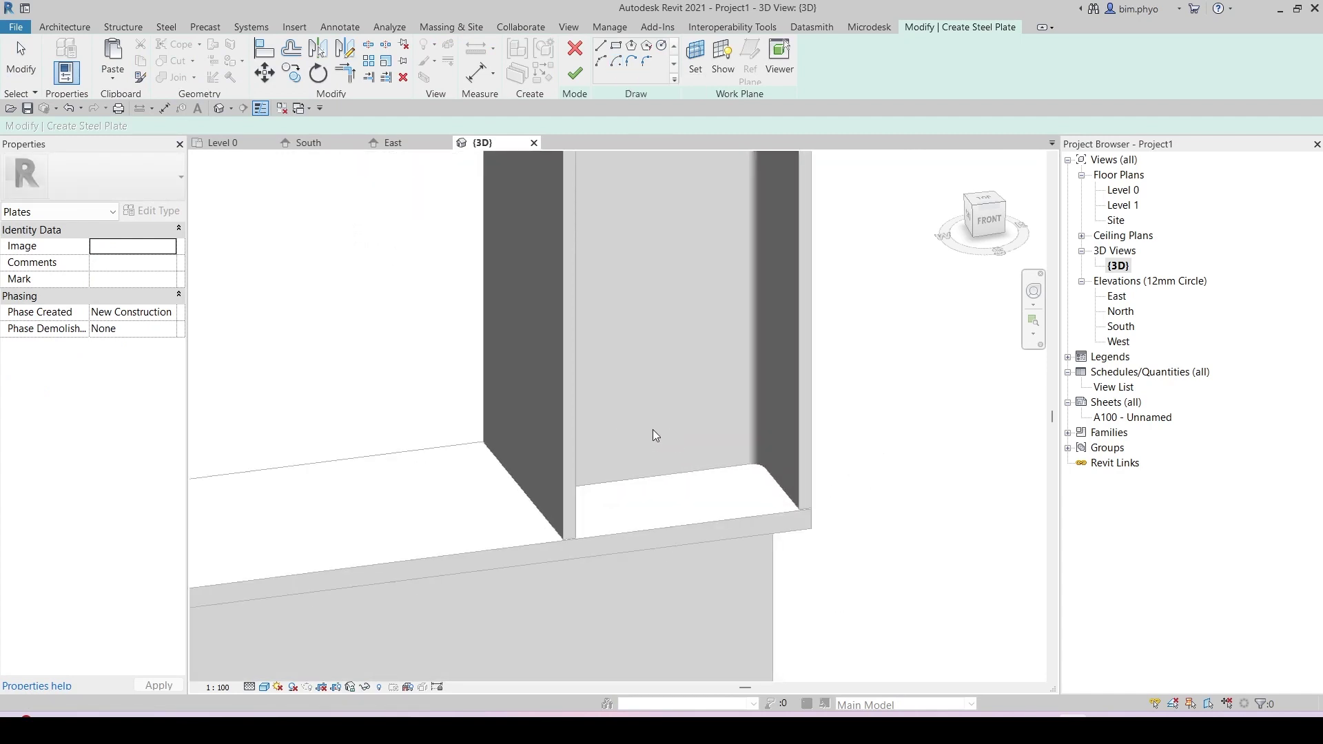
{"action": "left_click", "coordinate": [696, 52]}
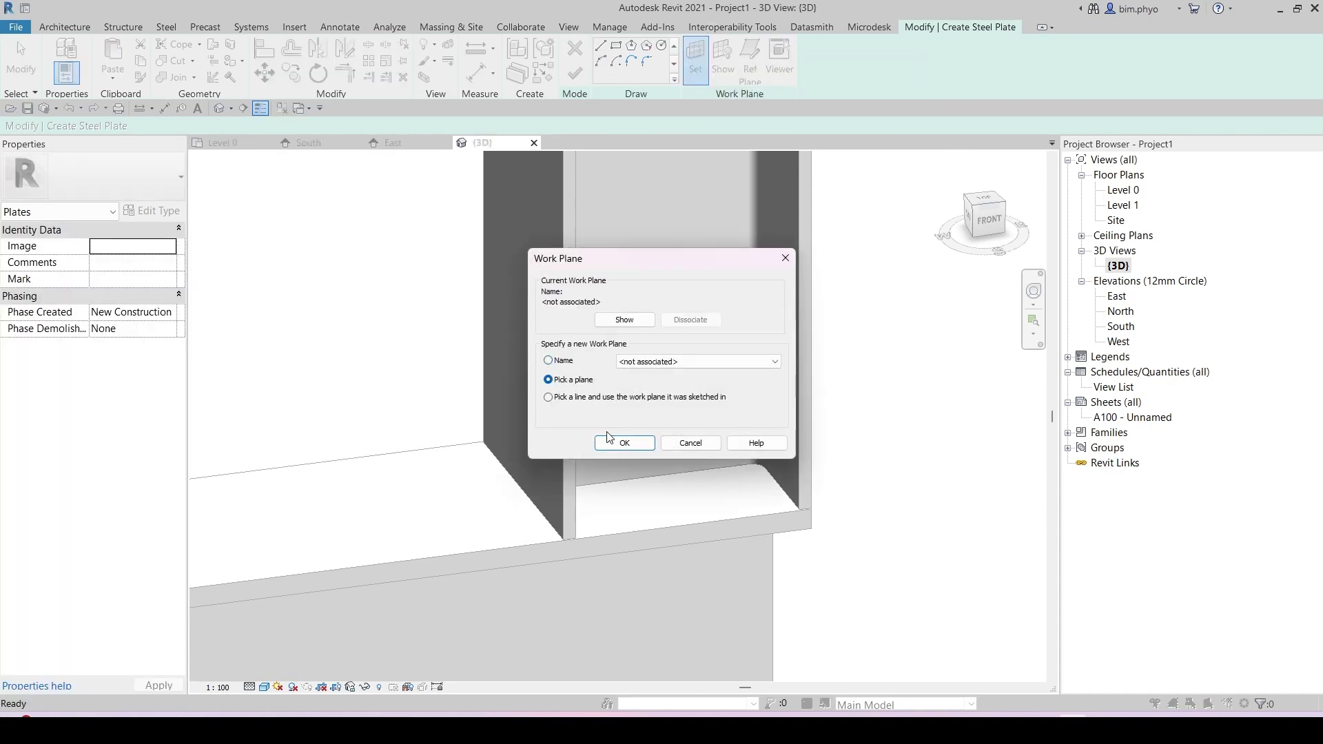
{"action": "left_click", "coordinate": [617, 442]}
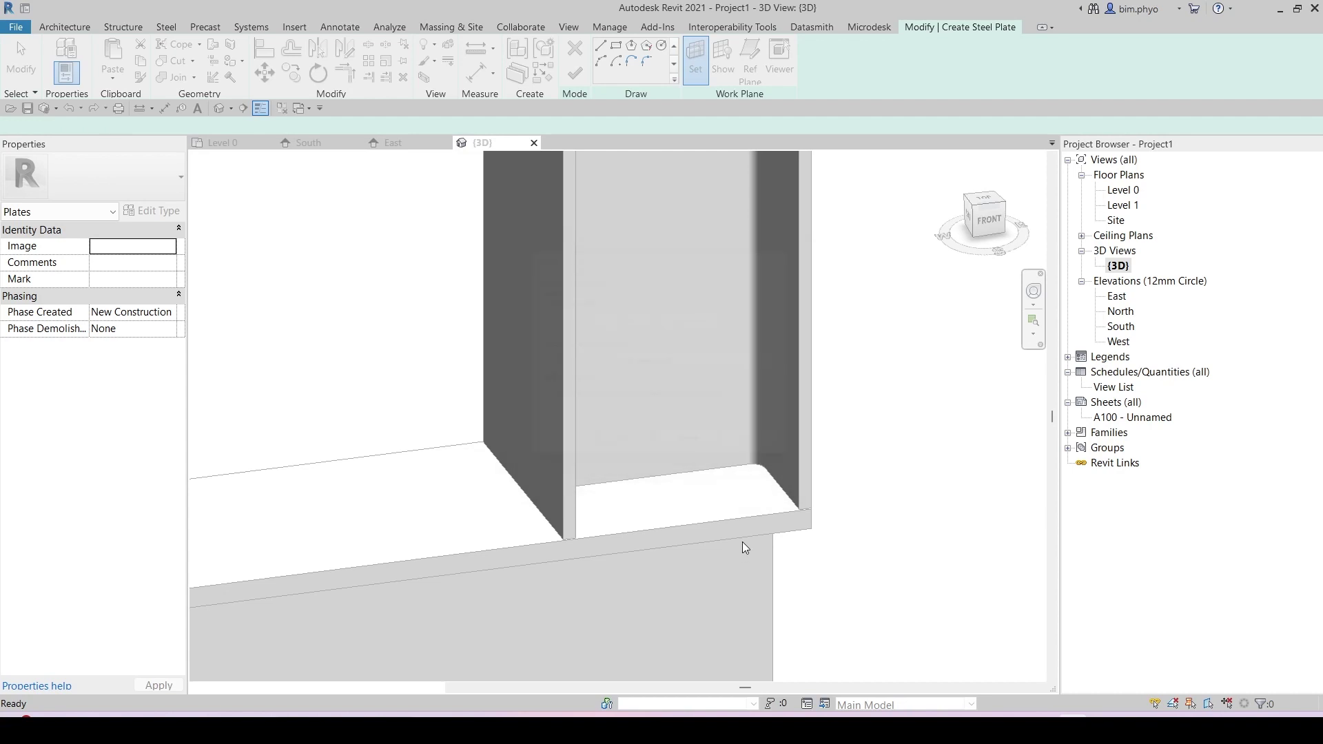
{"action": "left_click", "coordinate": [672, 499]}
{"action": "scroll", "coordinate": [606, 407], "scroll_direction": "down", "scroll_amount": 2}
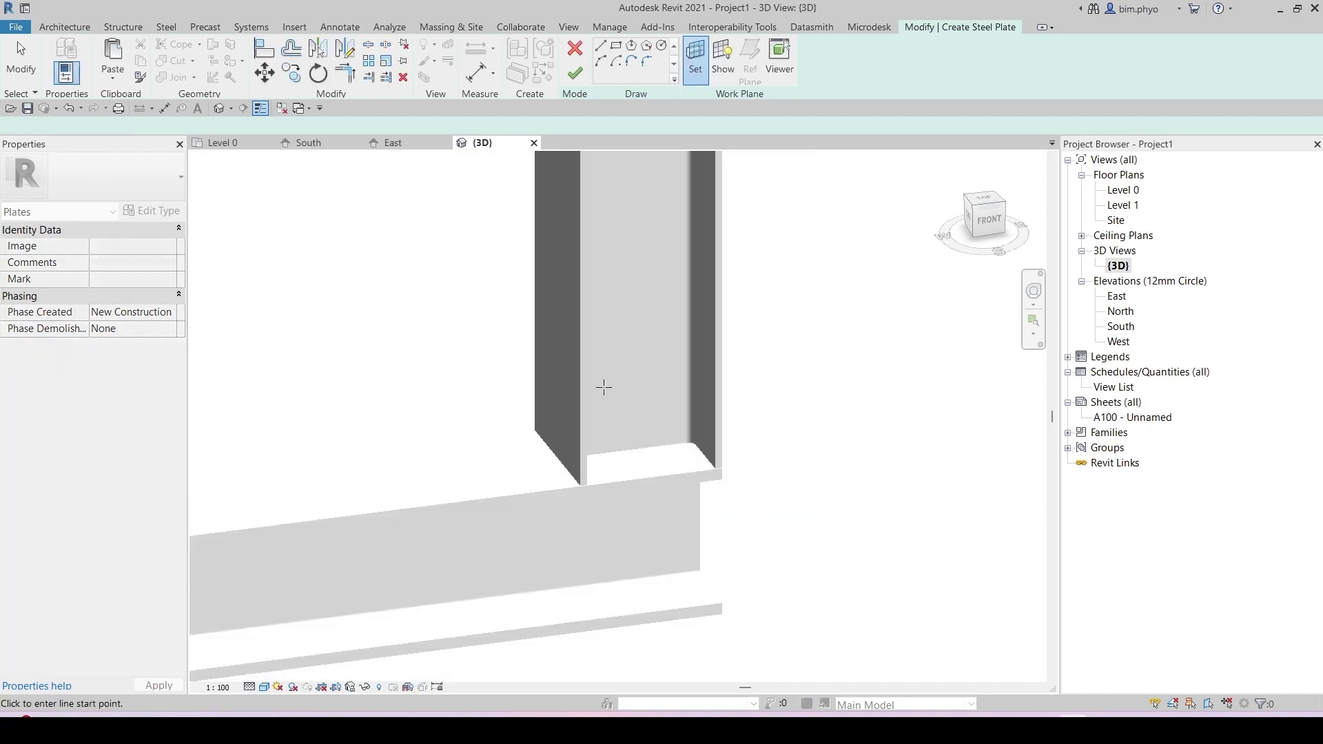
Sketch a rectangular plate boundary around the column's base footprint, about 308 by 305 mm, and finish the plate.
{"action": "left_click", "coordinate": [620, 48]}
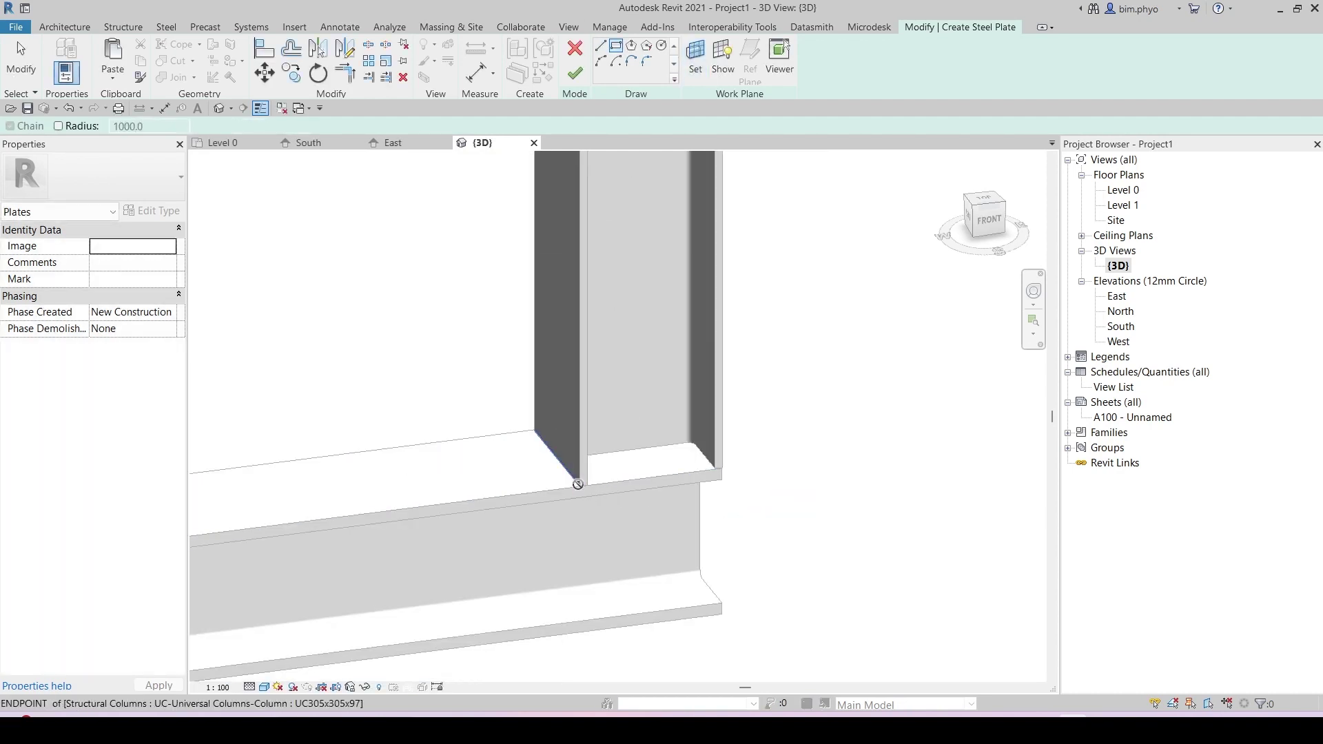
{"action": "left_click", "coordinate": [578, 485]}
{"action": "middle_click_drag", "start_coordinate": [583, 496], "coordinate": [723, 361], "text": "shift"}
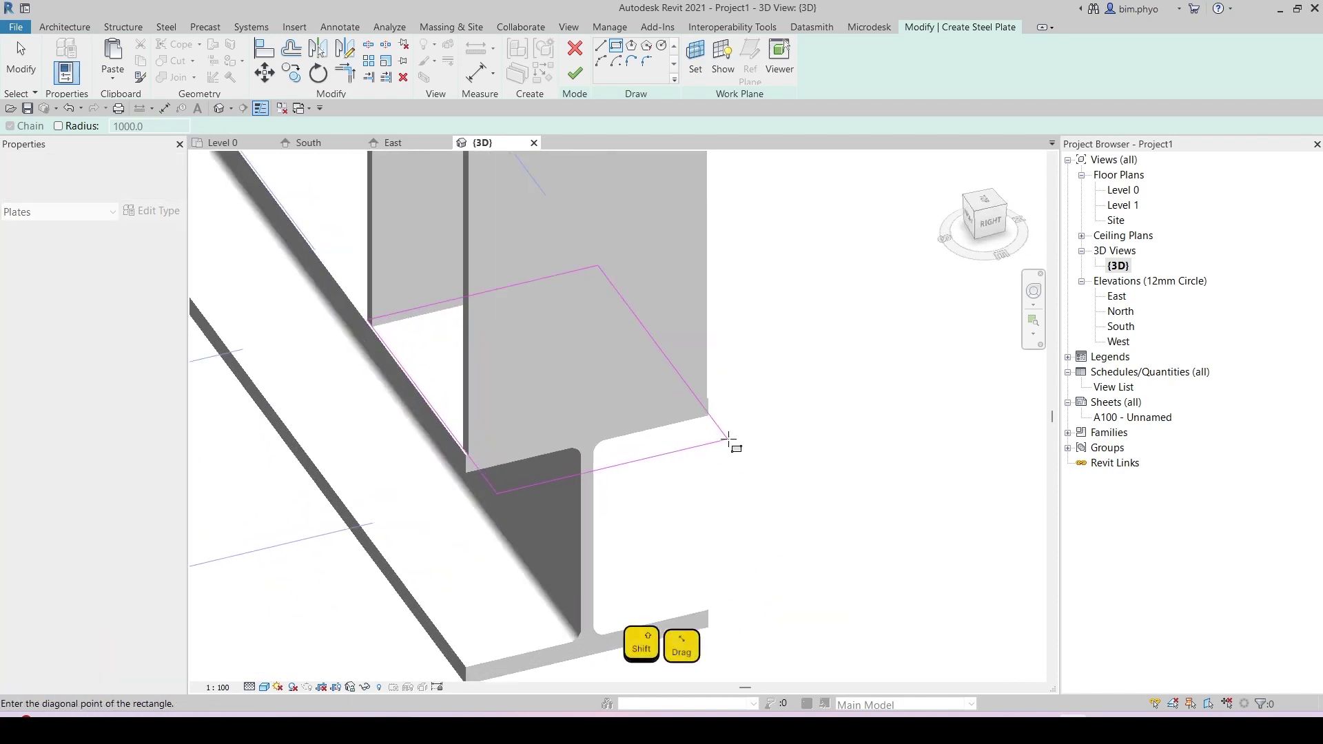
{"action": "left_click", "coordinate": [708, 399]}
{"action": "mouse_move", "coordinate": [693, 416]}
{"action": "middle_mouse_down", "text": "shift"}
{"action": "mouse_move", "coordinate": [620, 427]}
{"action": "mouse_move", "coordinate": [682, 408]}
{"action": "middle_mouse_up", "text": "shift"}
{"action": "key", "text": "Escape"}
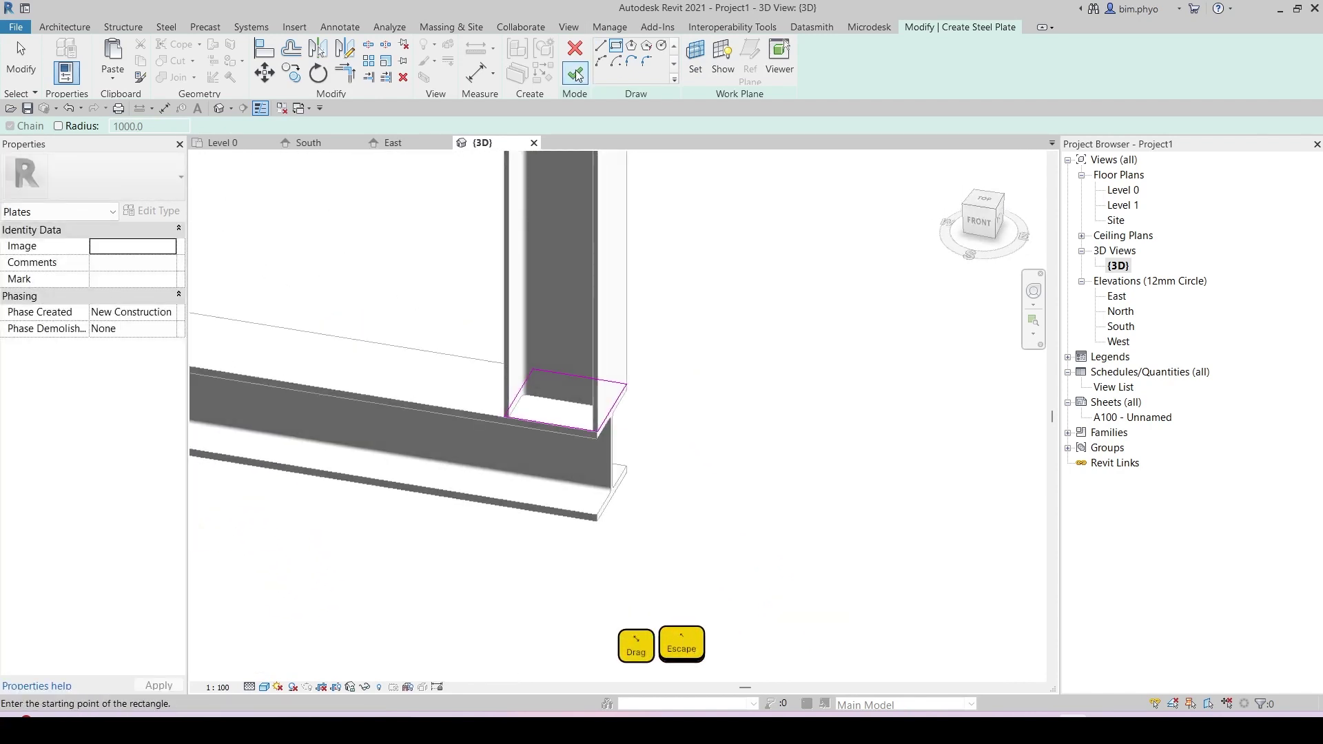
{"action": "left_click", "coordinate": [578, 74]}
{"action": "middle_click_drag", "start_coordinate": [723, 479], "coordinate": [806, 491], "text": "shift"}
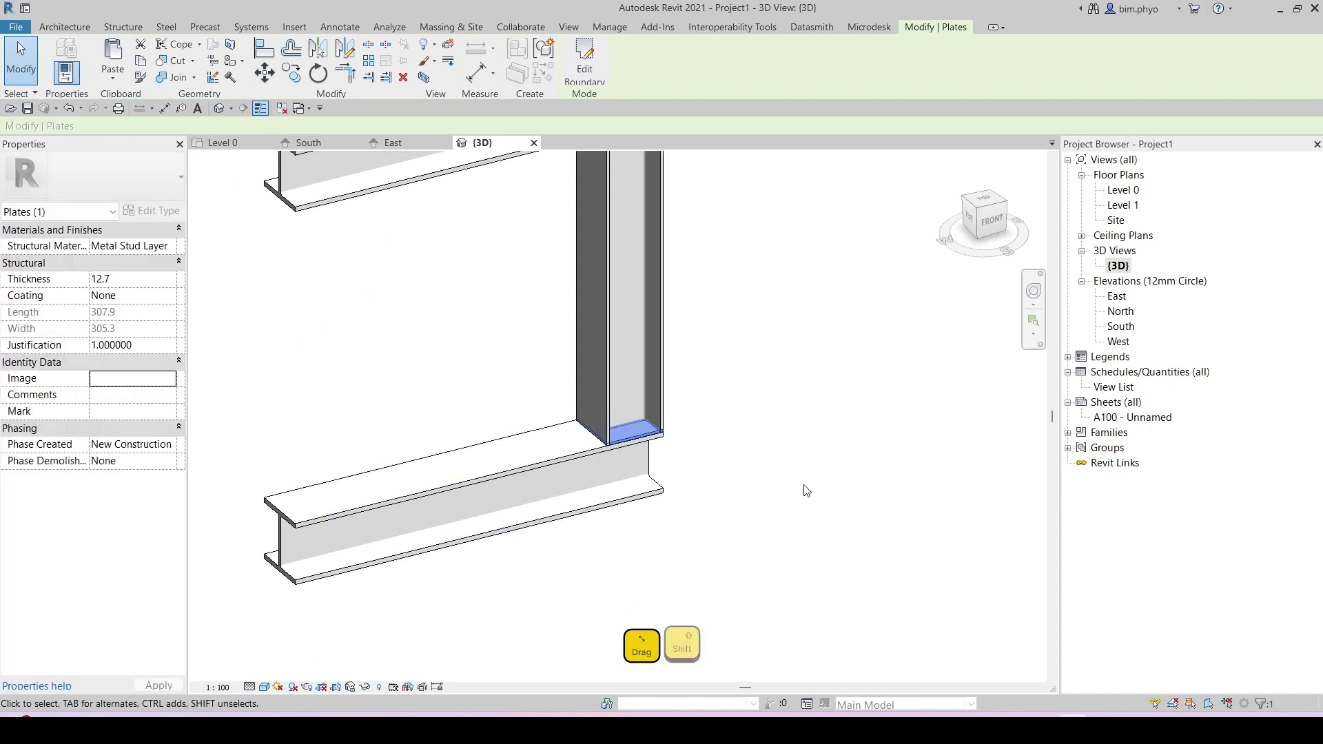
{"action": "key", "text": "Escape"}
Check the column's structural material and set the base plate's material to Metal - Steel 43-275.
{"action": "scroll", "coordinate": [635, 527], "scroll_direction": "up", "scroll_amount": 4}
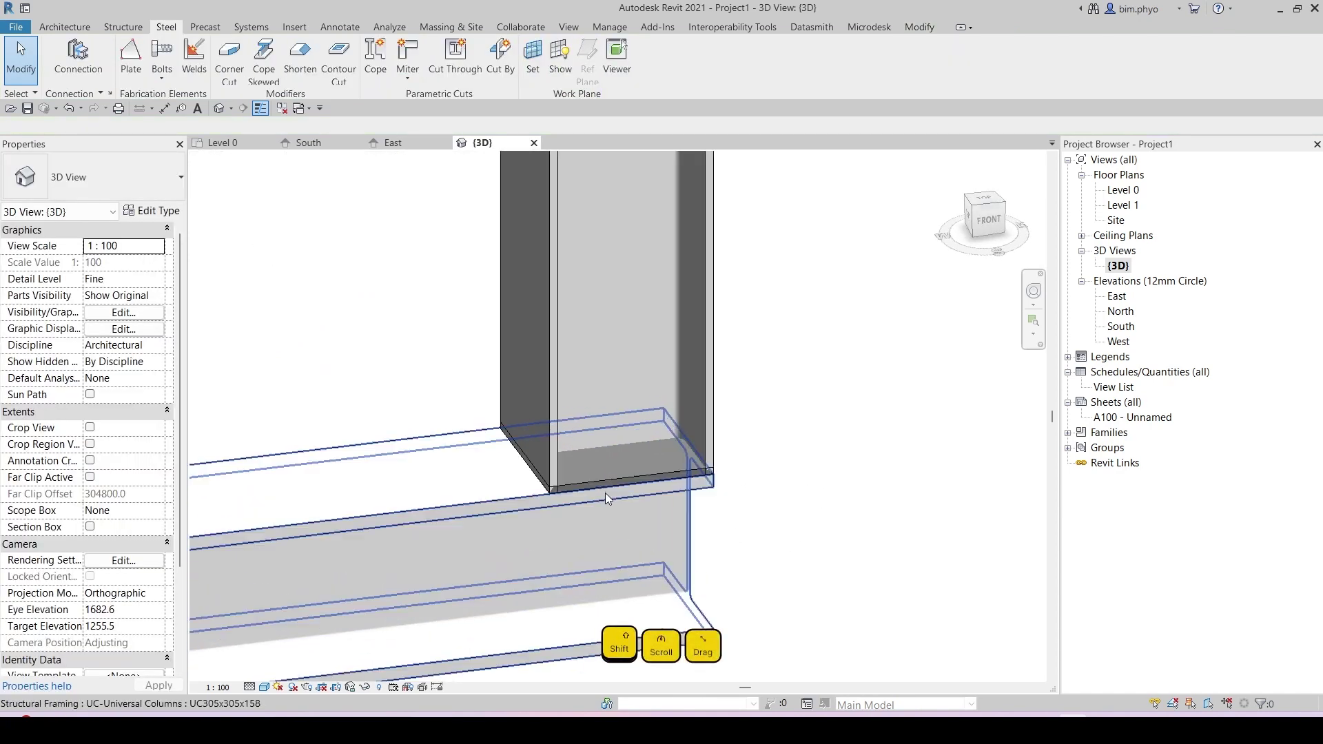
{"action": "left_click", "coordinate": [606, 306]}
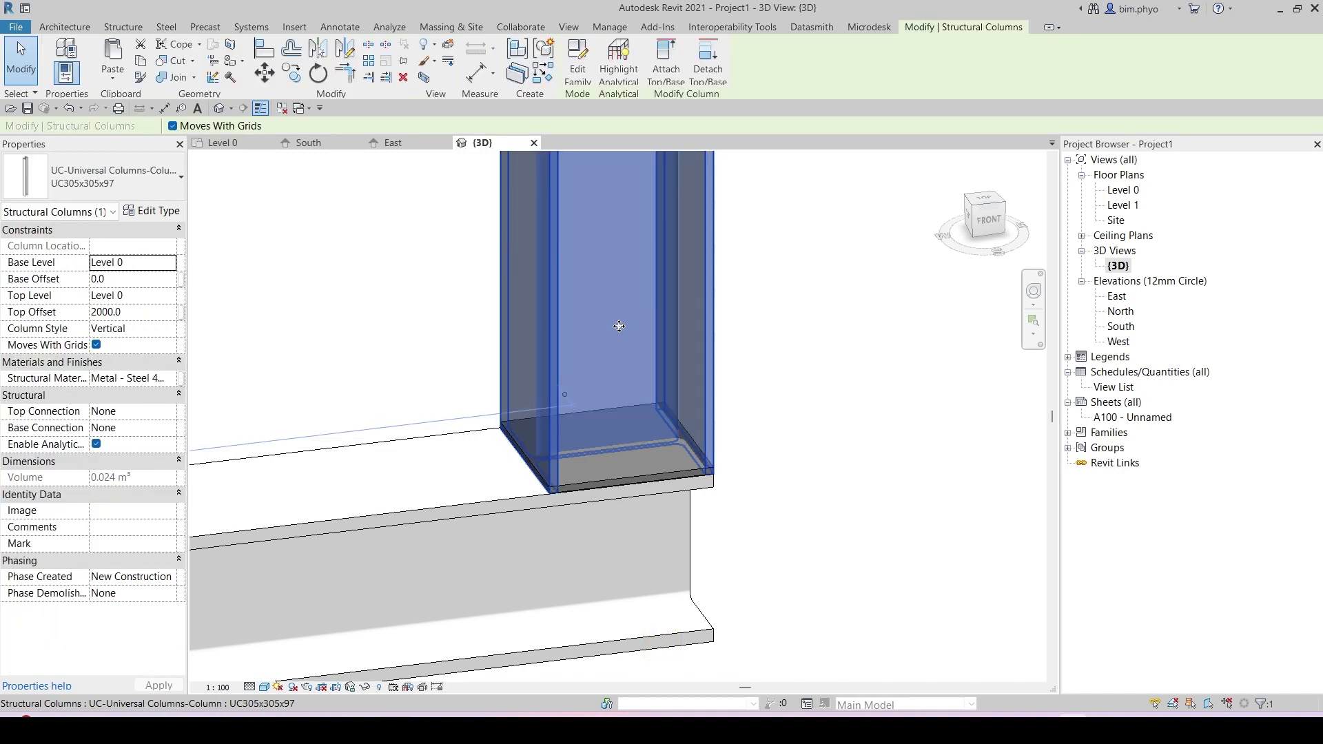
{"action": "middle_click_drag", "start_coordinate": [595, 332], "coordinate": [735, 354]}
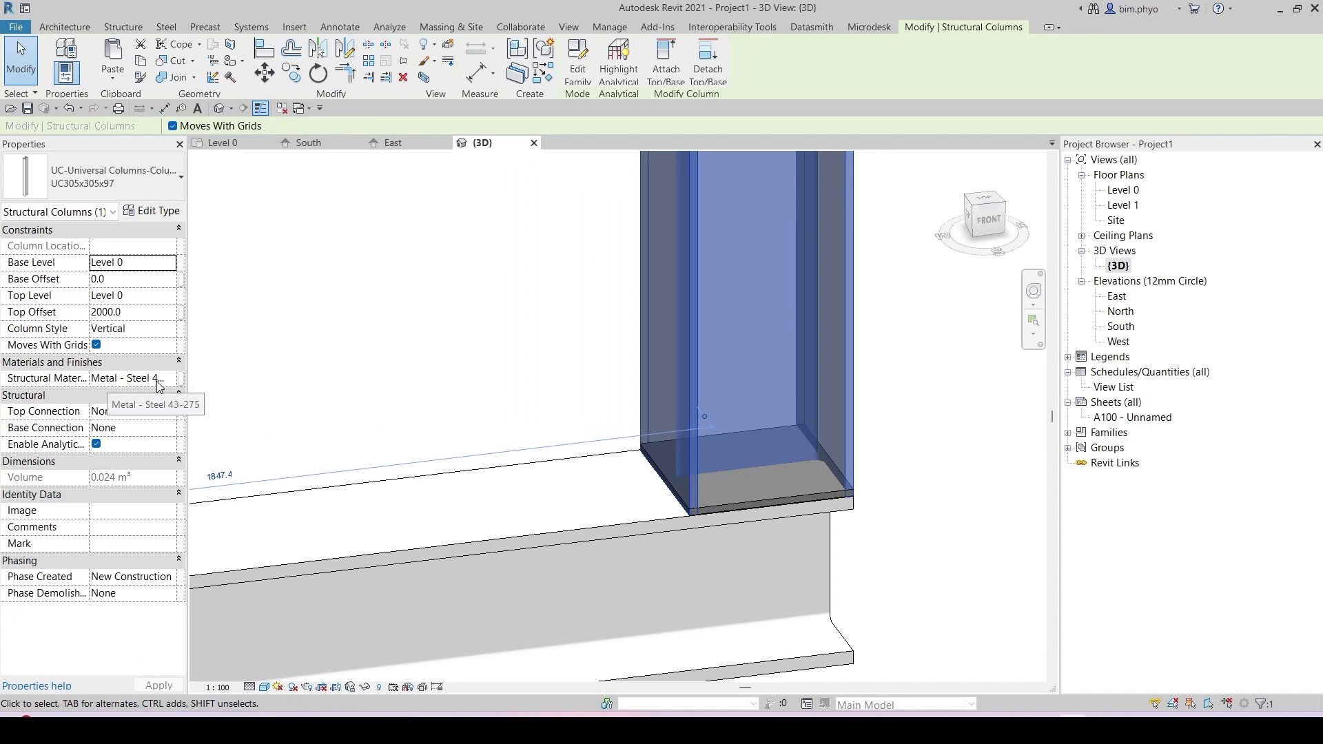
{"action": "left_click", "coordinate": [747, 493]}
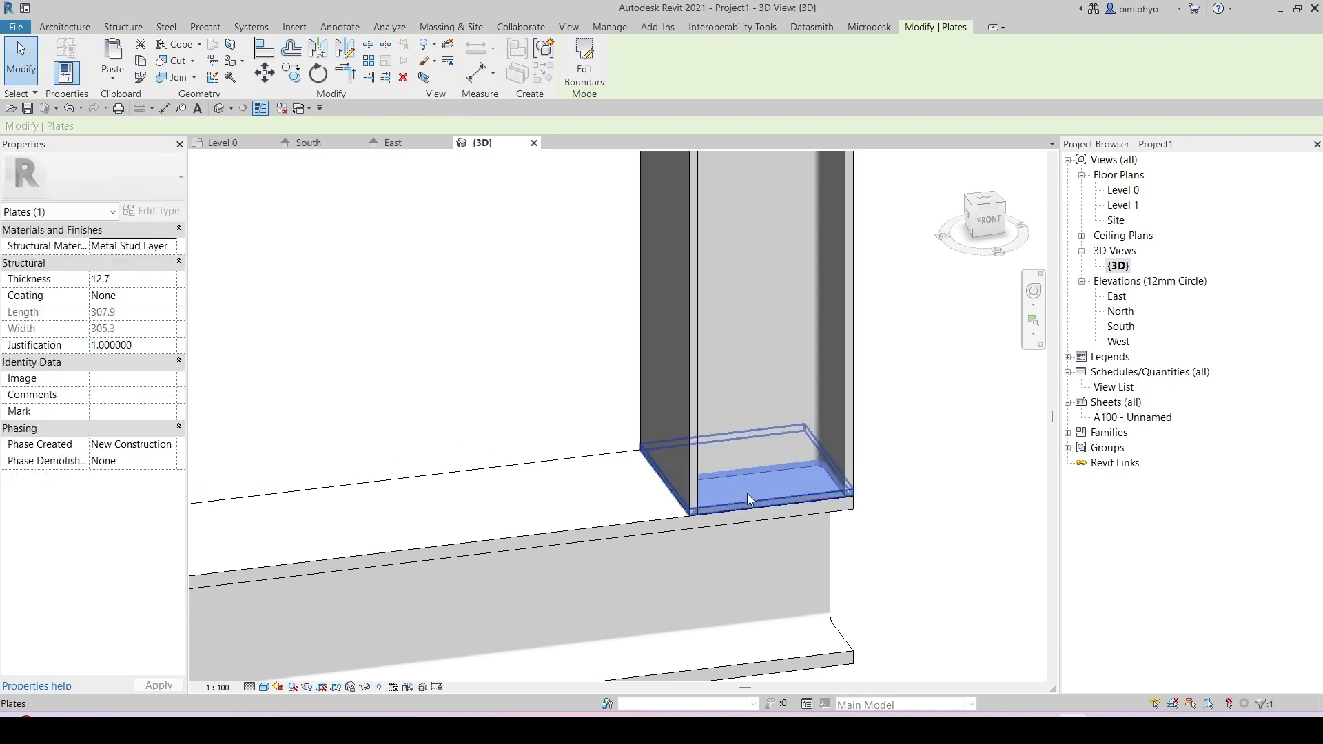
{"action": "left_click", "coordinate": [171, 246]}
{"action": "left_click", "coordinate": [171, 246]}
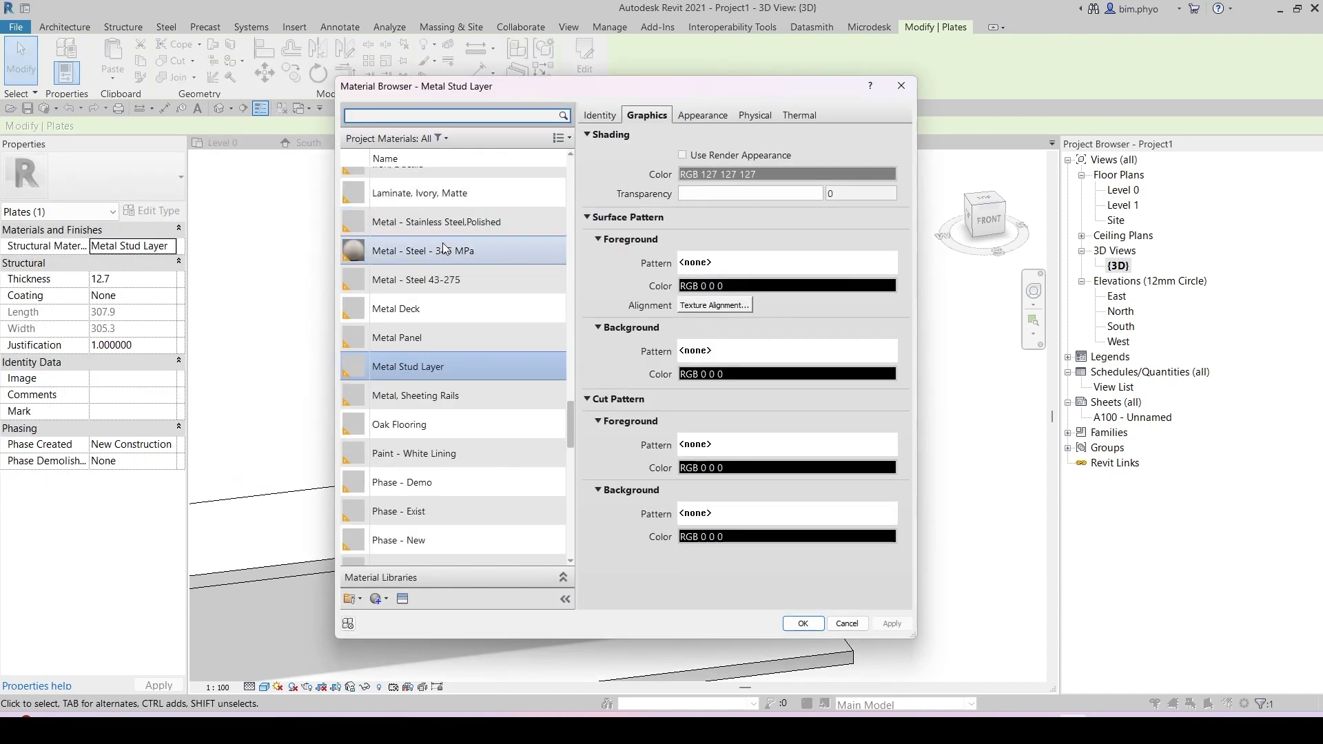
{"action": "left_click", "coordinate": [427, 279]}
{"action": "key", "text": "Return"}
{"action": "key", "text": "Escape"}
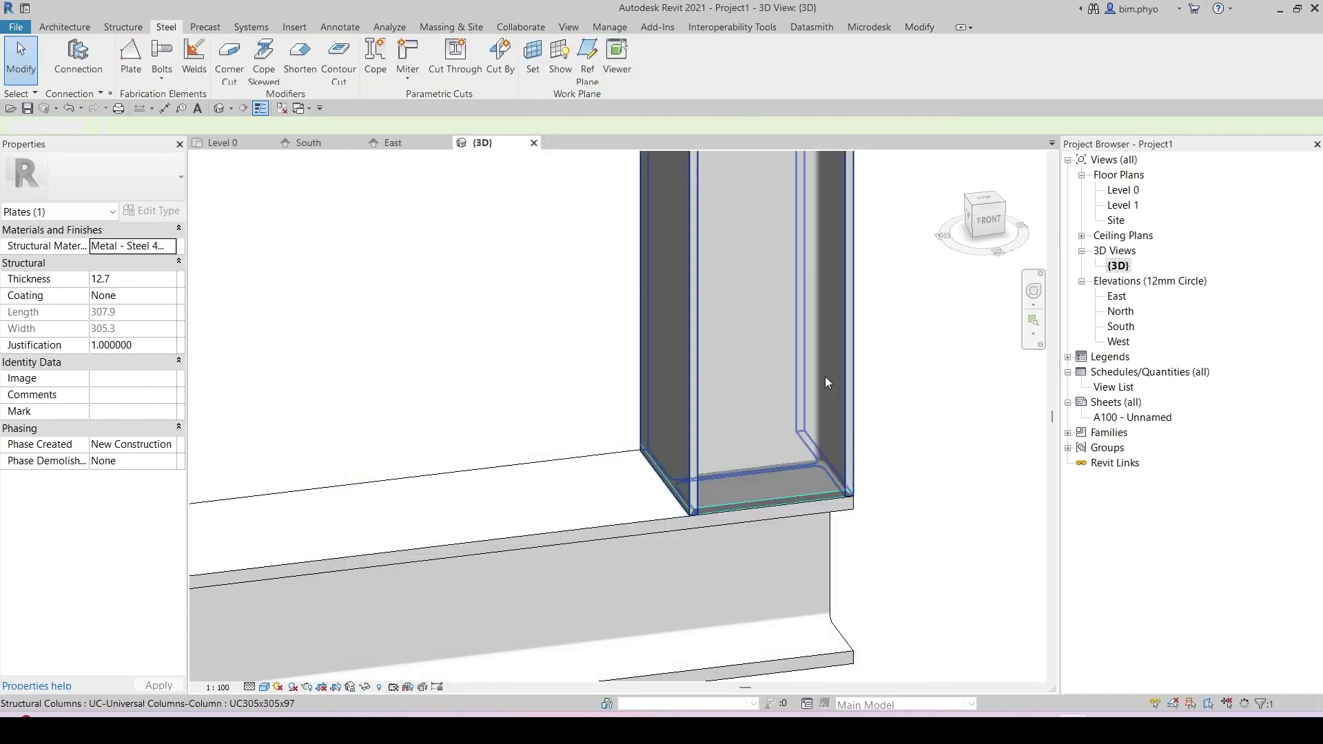
Examine the fit between the base plate and the column's lower end from several angles in 3D.
{"action": "middle_click_drag", "start_coordinate": [825, 376], "coordinate": [718, 444], "text": "shift"}
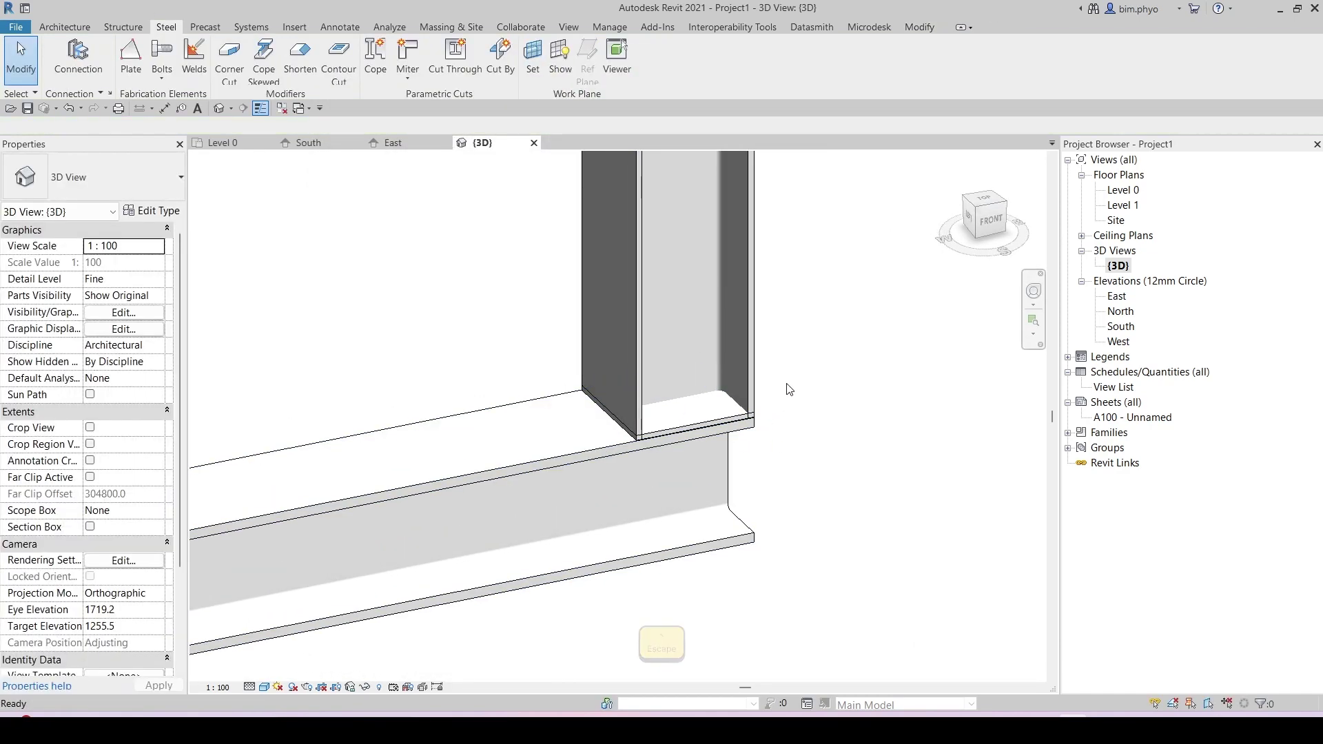
{"action": "middle_click_drag", "start_coordinate": [861, 442], "coordinate": [808, 477], "text": "shift"}
{"action": "scroll", "coordinate": [670, 415], "scroll_direction": "up", "scroll_amount": 5}
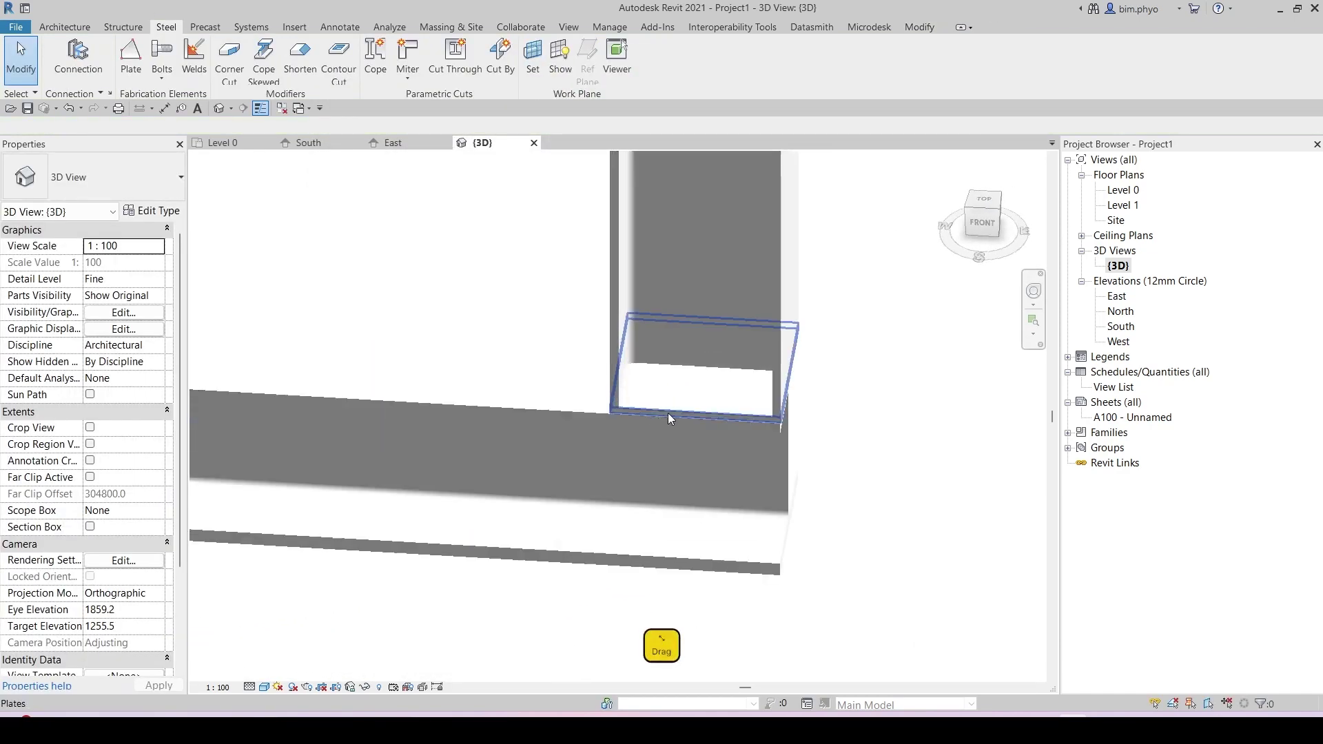
{"action": "middle_click_drag", "start_coordinate": [739, 407], "coordinate": [650, 330]}
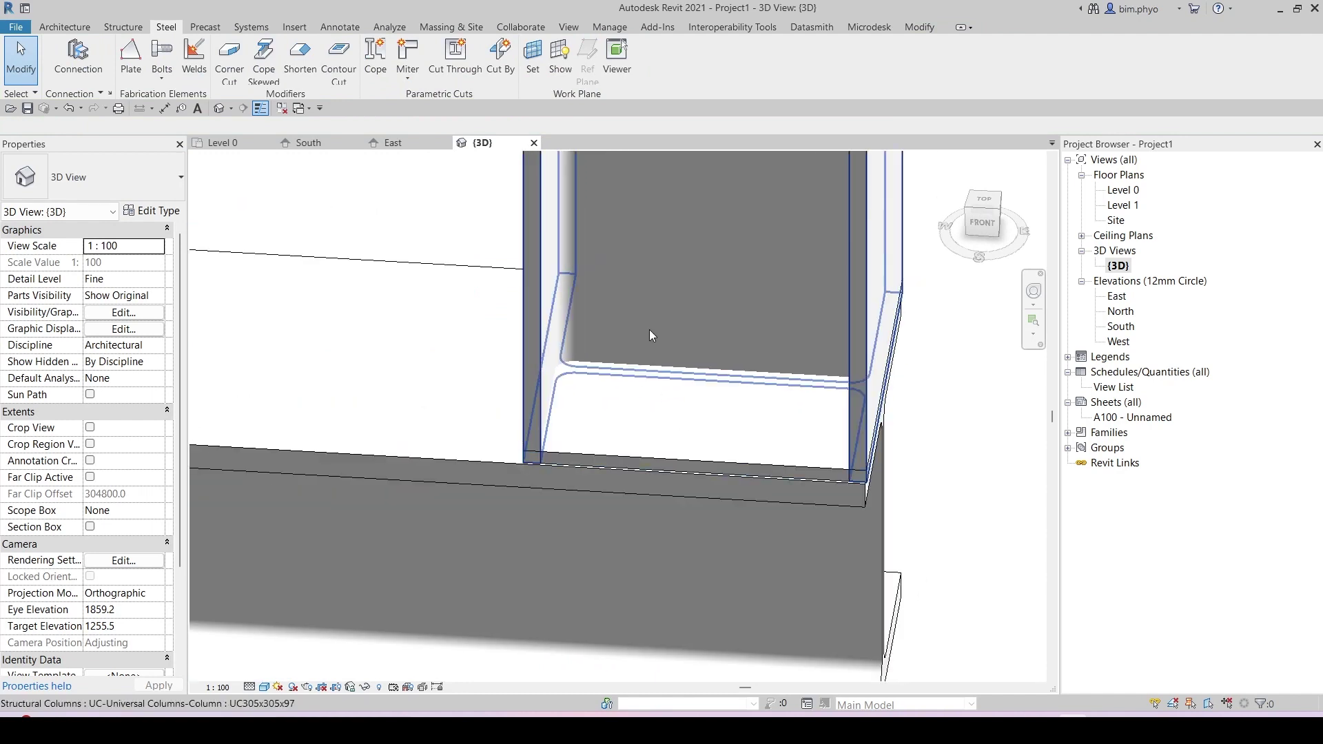
{"action": "left_click", "coordinate": [649, 330]}
{"action": "middle_click_drag", "start_coordinate": [641, 515], "coordinate": [567, 565], "text": "shift"}
{"action": "scroll", "coordinate": [612, 536], "scroll_direction": "up", "scroll_amount": 3}
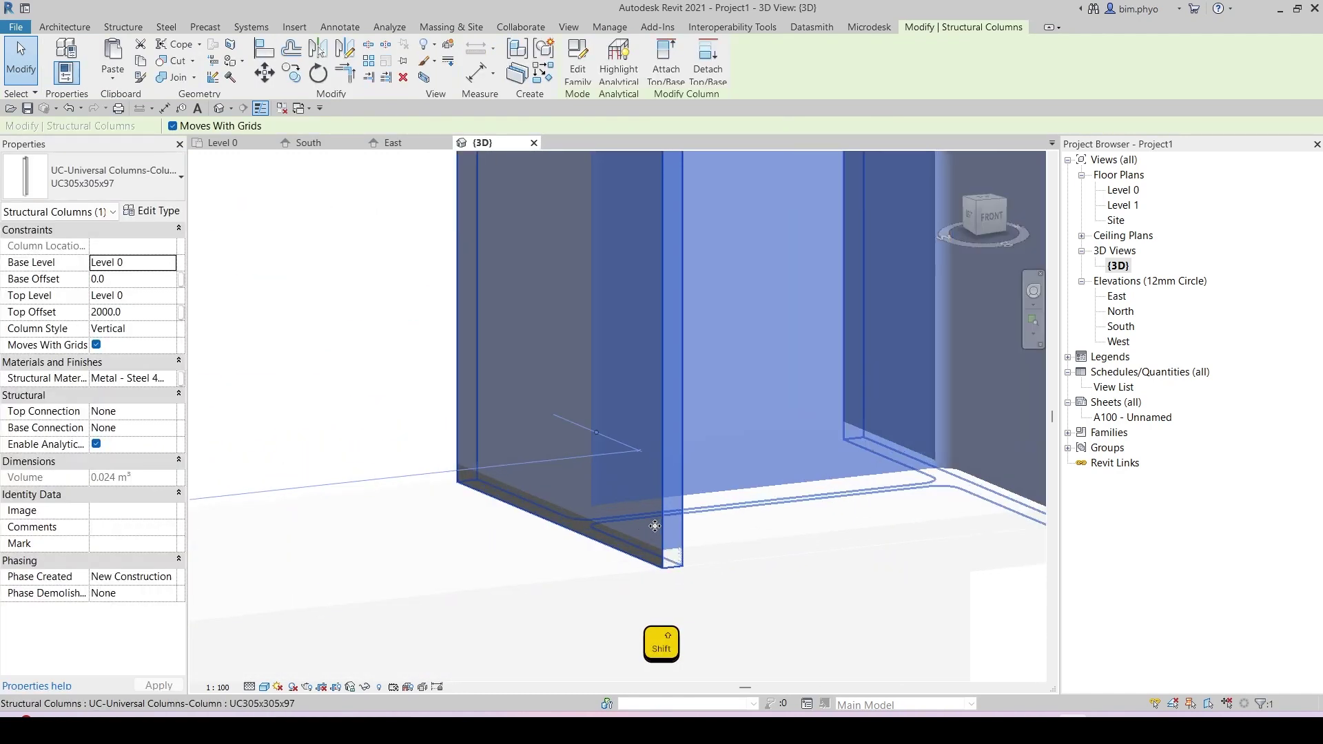
{"action": "scroll", "coordinate": [643, 506], "scroll_direction": "down", "scroll_amount": 5}
{"action": "middle_click_drag", "start_coordinate": [879, 534], "coordinate": [765, 544], "text": "shift"}
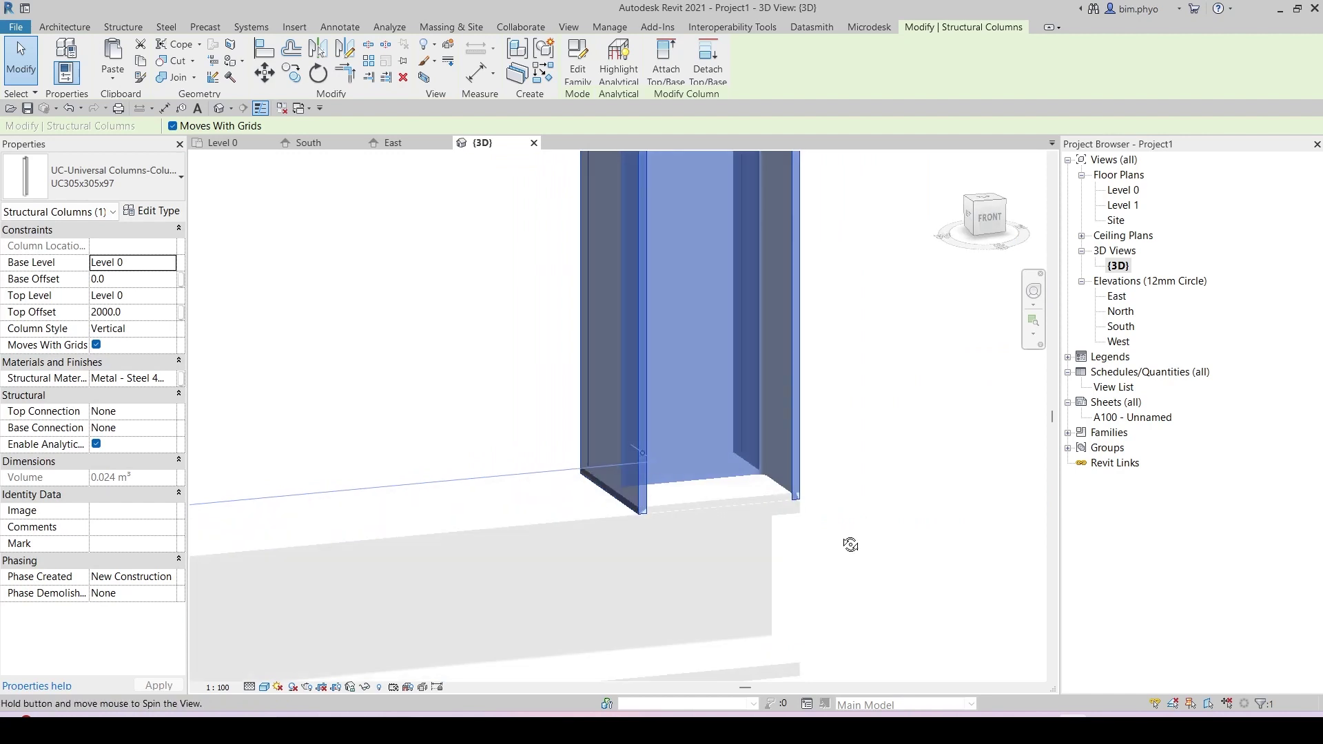
{"action": "left_click", "coordinate": [681, 498]}
{"action": "middle_click_drag", "start_coordinate": [680, 498], "coordinate": [687, 548], "text": "shift"}
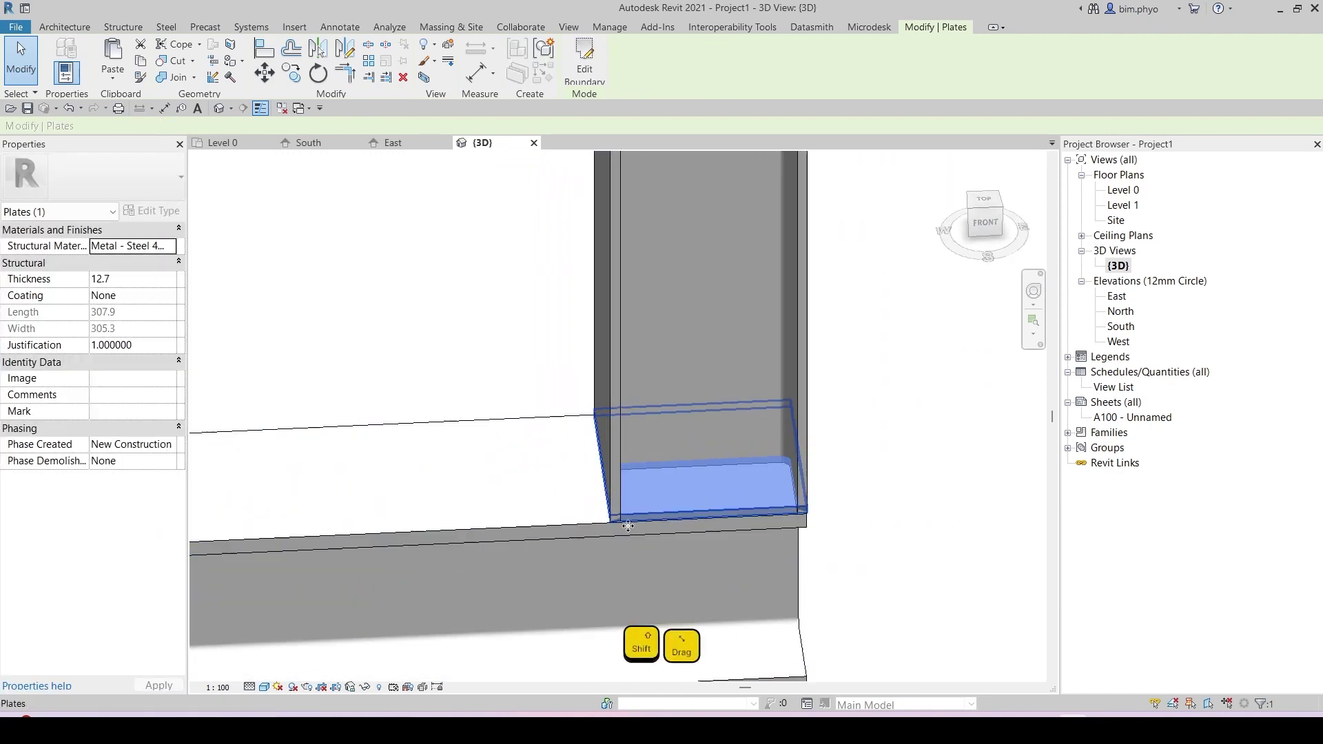
{"action": "middle_click_drag", "start_coordinate": [760, 479], "coordinate": [658, 448], "text": "shift"}
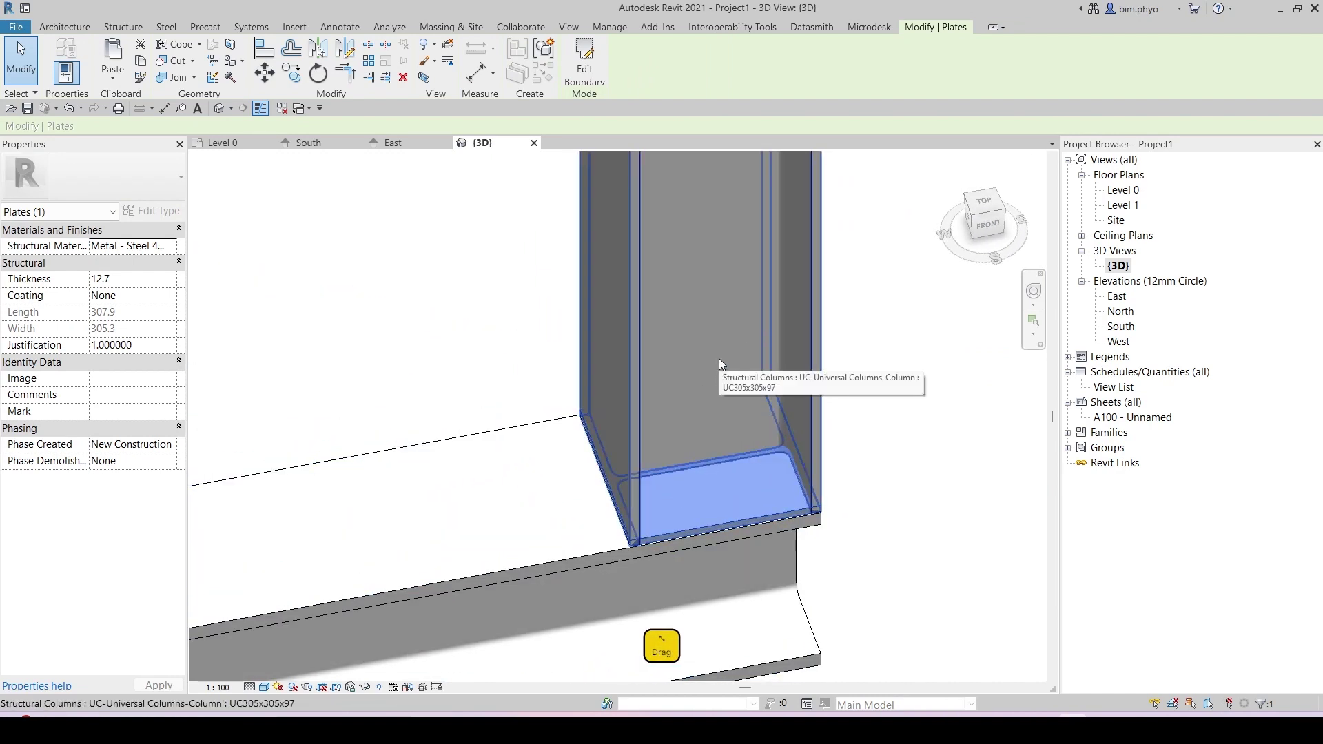
{"action": "middle_click_drag", "start_coordinate": [718, 366], "coordinate": [718, 358]}
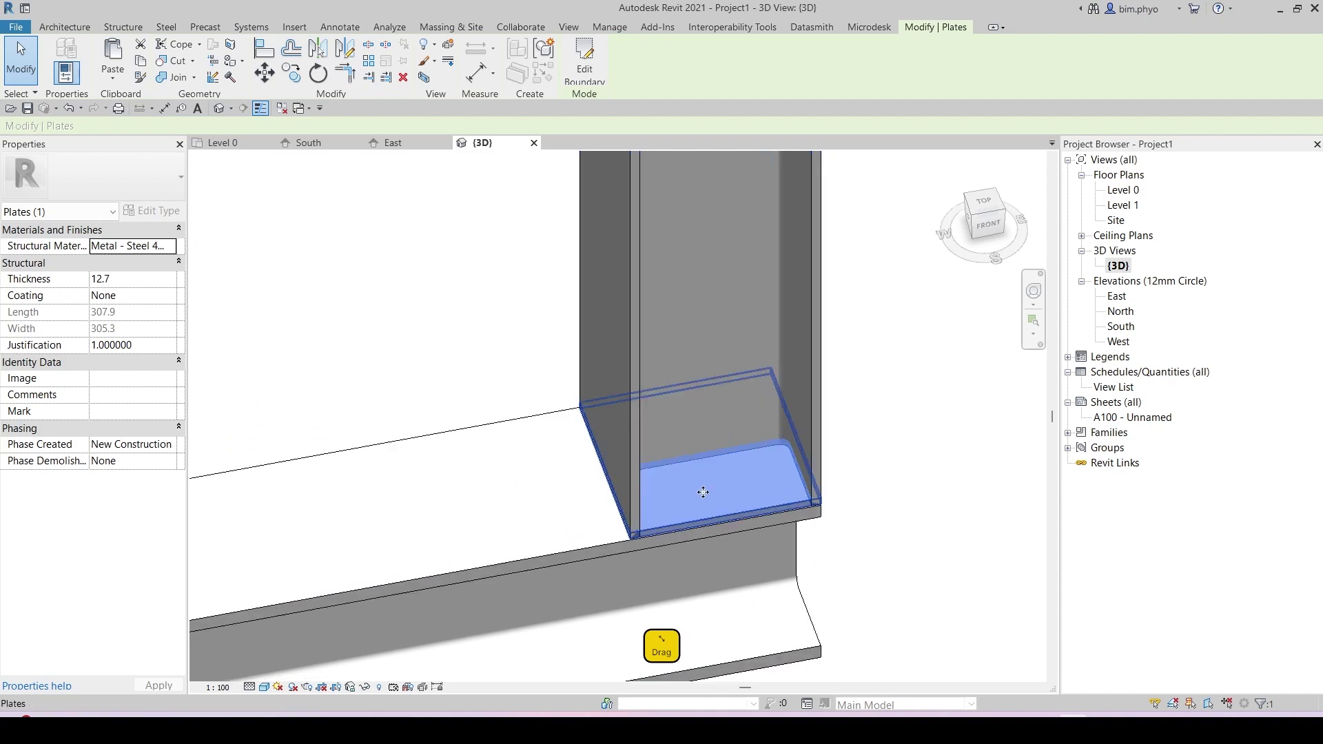
Edit the plate's boundary in the Level 0 plan, drawing a line from its south edge along the west flange's inner face to the root fillet.
{"action": "left_click", "coordinate": [578, 70]}
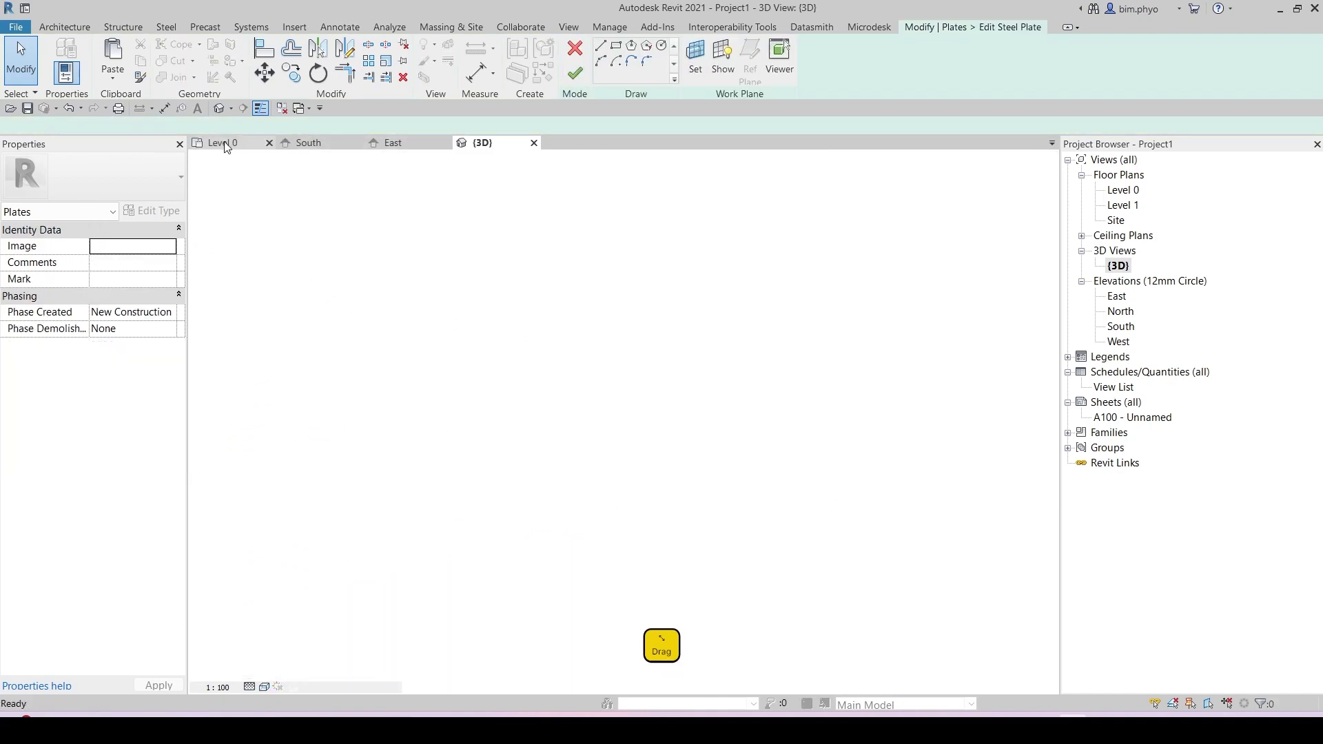
{"action": "scroll", "coordinate": [635, 346], "scroll_direction": "up", "scroll_amount": 5}
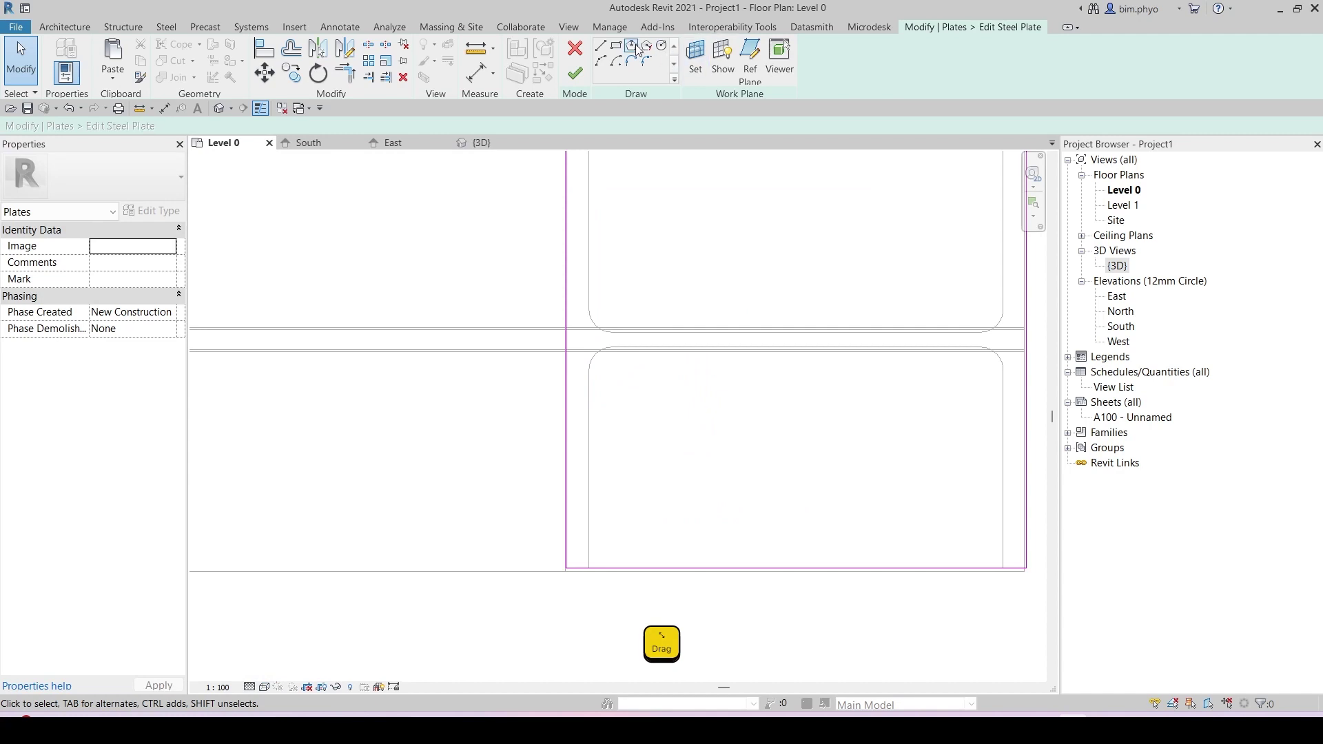
{"action": "left_click", "coordinate": [589, 568]}
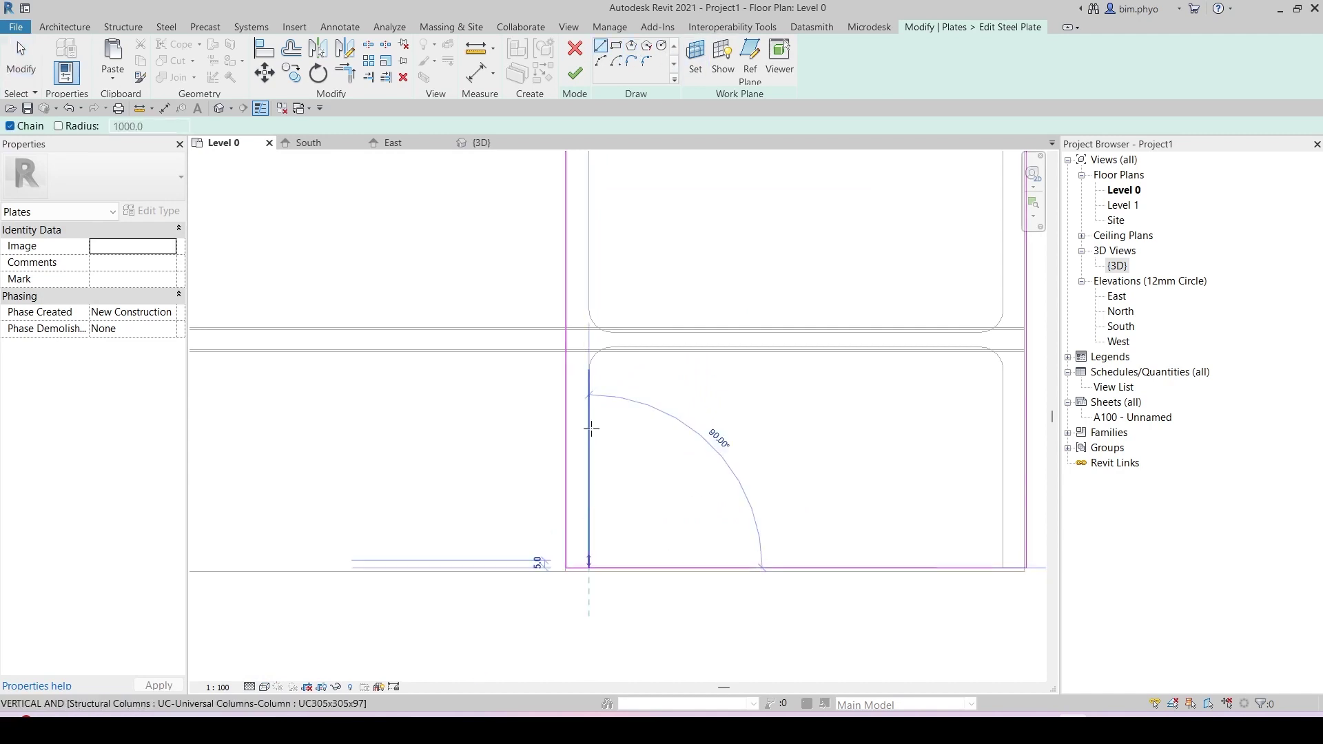
{"action": "left_click", "coordinate": [588, 370]}
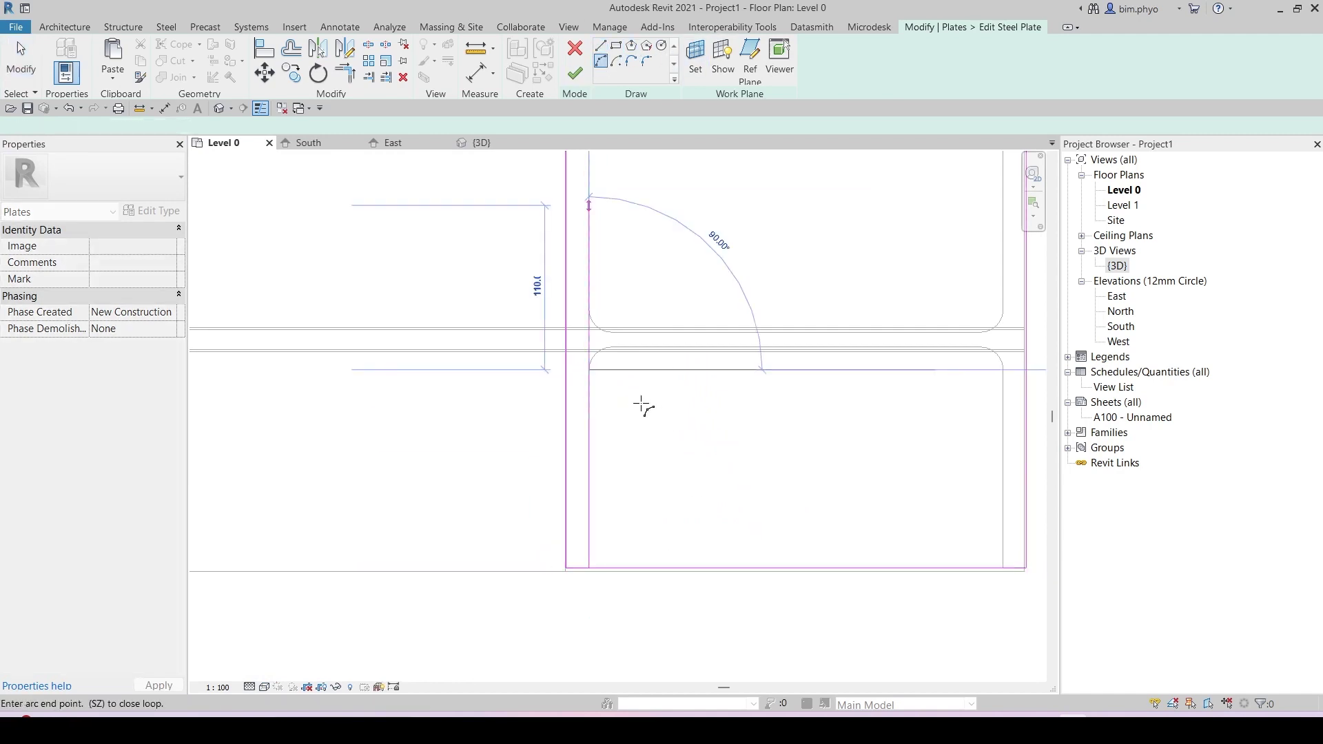
Trace the column's first root fillet with a tangent 15.2 mm radius arc and continue with a line along the web to the opposite fillet.
{"action": "scroll", "coordinate": [620, 372], "scroll_direction": "up", "scroll_amount": 3}
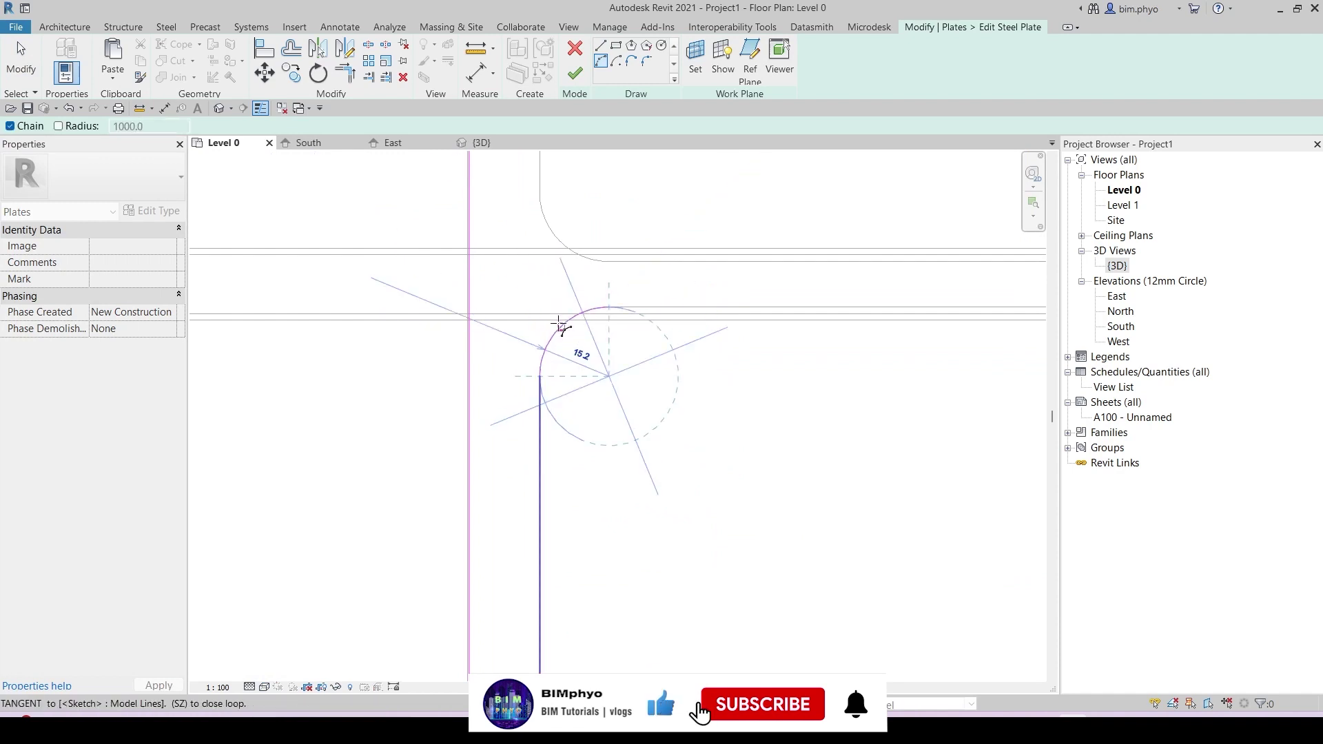
{"action": "left_click", "coordinate": [559, 325]}
{"action": "scroll", "coordinate": [442, 391], "scroll_direction": "down", "scroll_amount": 3}
{"action": "left_click", "coordinate": [506, 359]}
{"action": "middle_click_drag", "start_coordinate": [925, 359], "coordinate": [550, 339]}
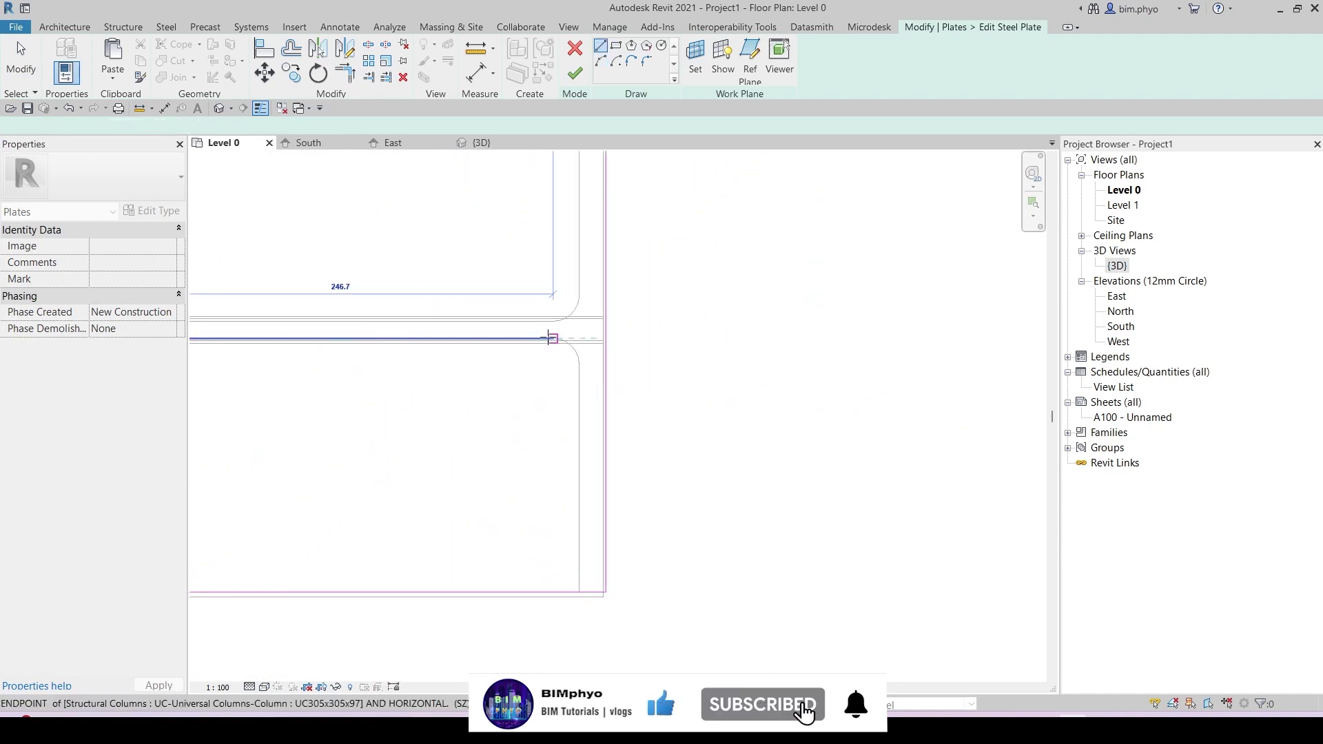
{"action": "scroll", "coordinate": [553, 337], "scroll_direction": "up", "scroll_amount": 2}
{"action": "left_click", "coordinate": [556, 340]}
Trace the opposite root fillet with a 15.2 mm radius arc and draw a line along the east flange's inner face to the plate's south edge.
{"action": "left_click", "coordinate": [600, 60]}
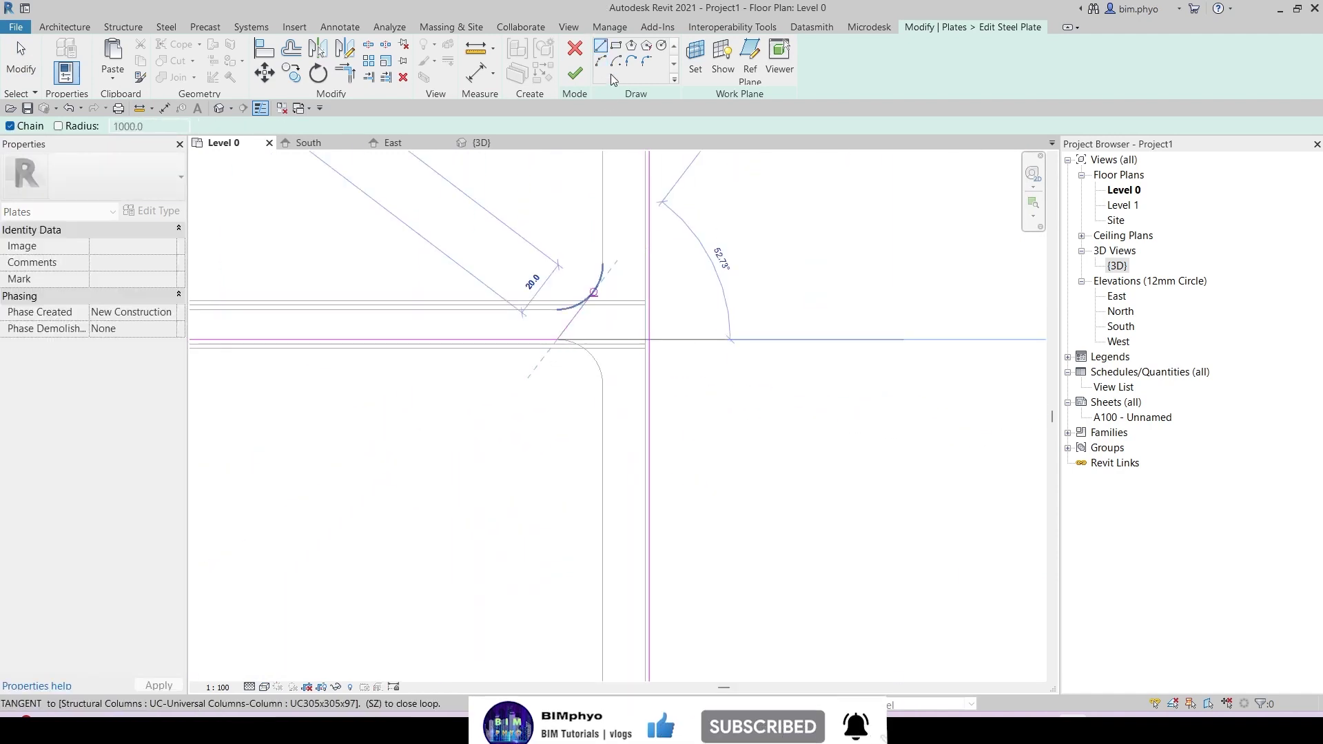
{"action": "left_click", "coordinate": [601, 381]}
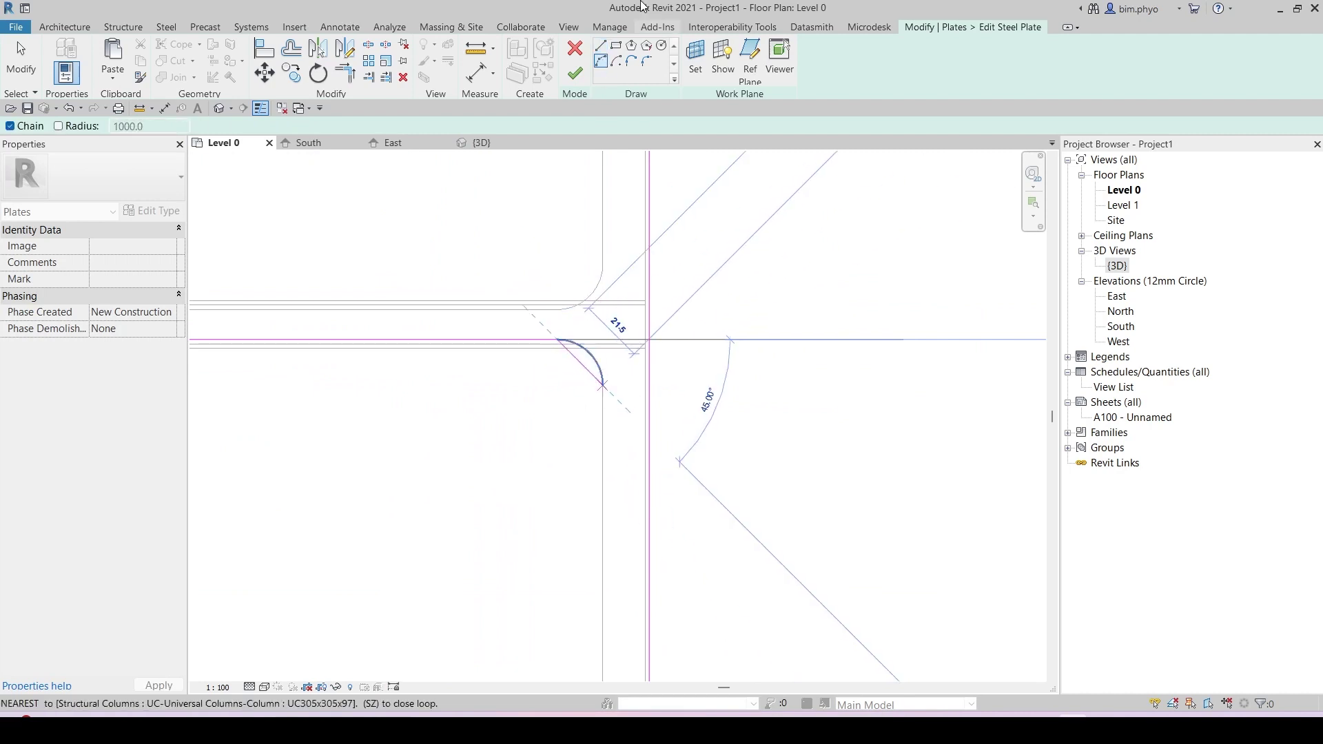
{"action": "left_click", "coordinate": [603, 385]}
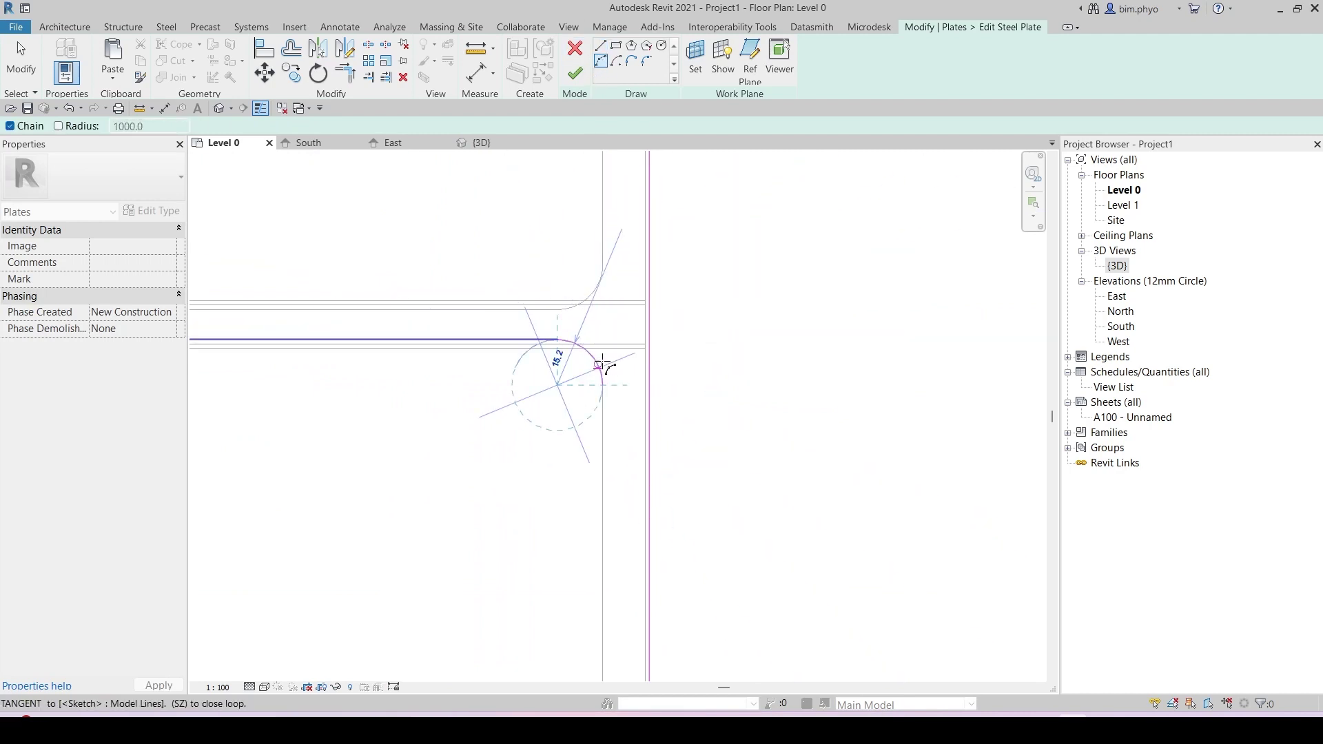
{"action": "left_click", "coordinate": [621, 320]}
{"action": "scroll", "coordinate": [624, 327], "scroll_direction": "down", "scroll_amount": 2}
{"action": "middle_click_drag", "start_coordinate": [643, 399], "coordinate": [725, 186]}
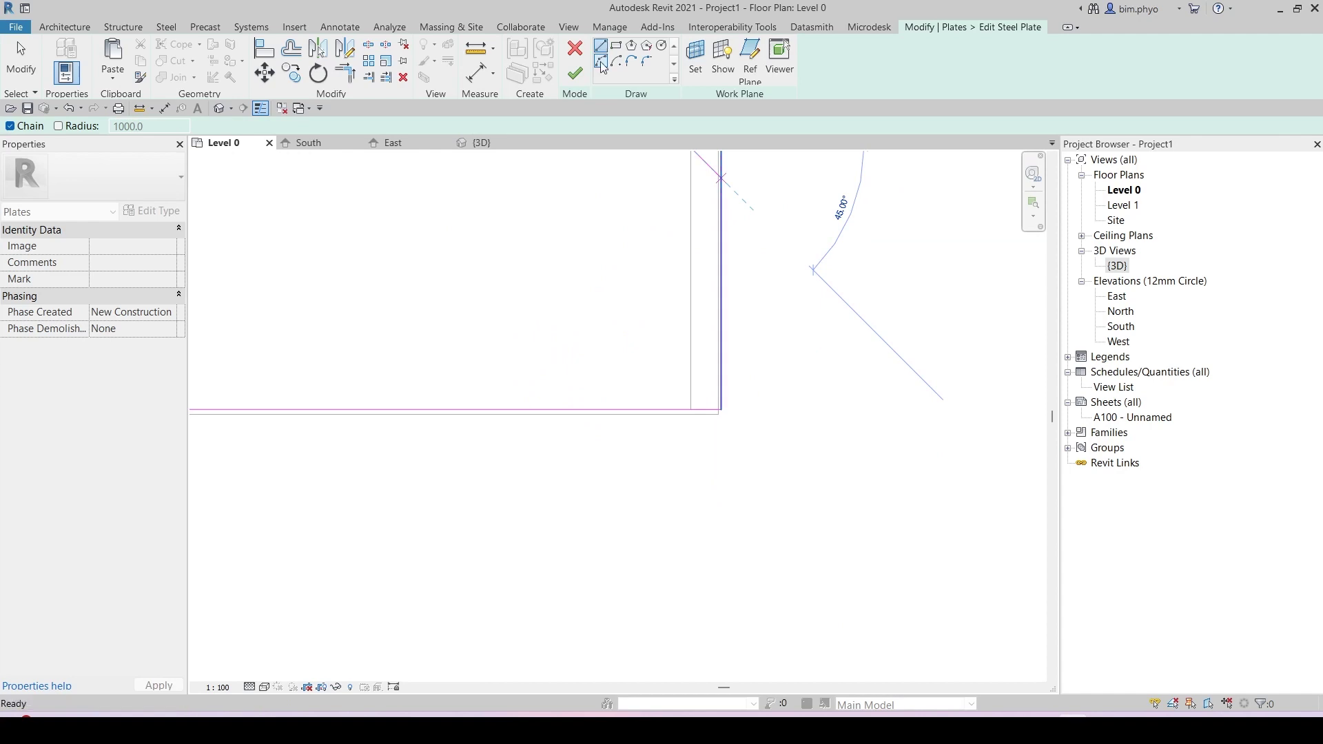
{"action": "scroll", "coordinate": [744, 520], "scroll_direction": "down", "scroll_amount": 3}
{"action": "key", "text": "Escape"}
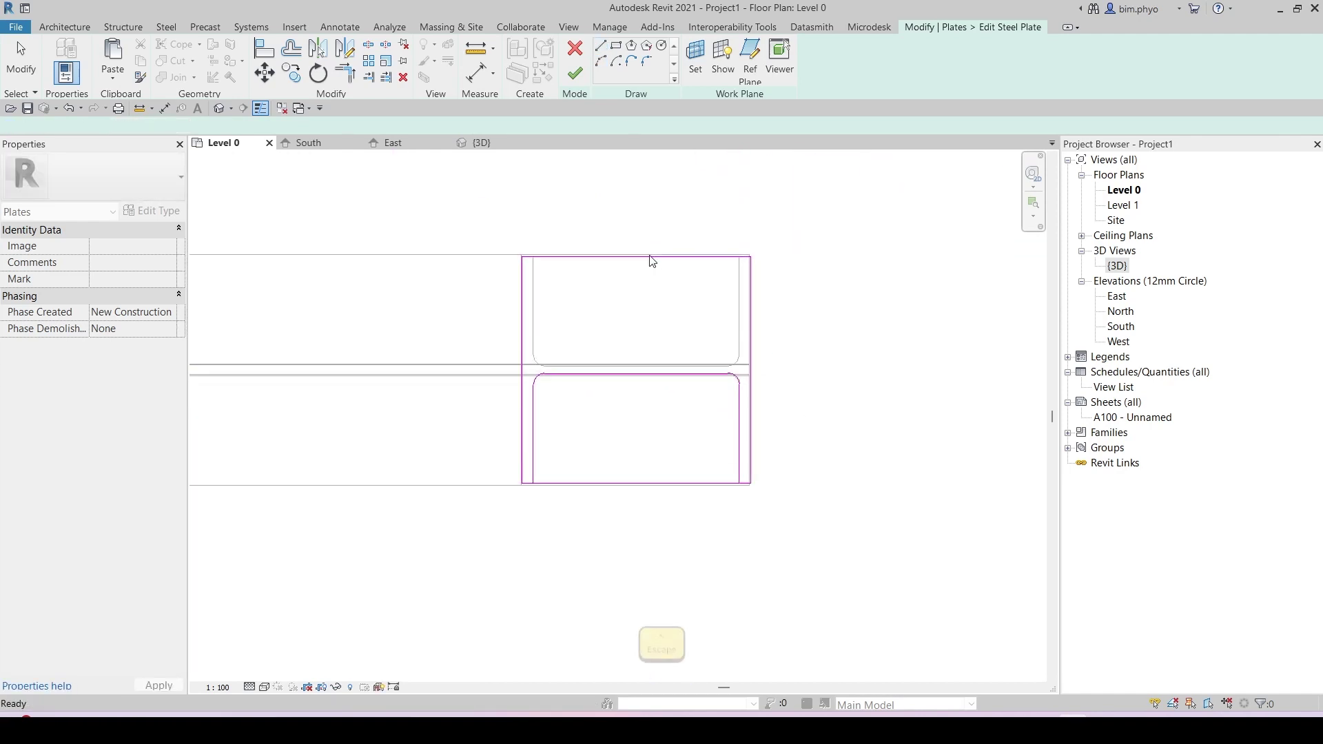
Trim the plate's south edge line to the two traced flange lines to form closed corners.
{"action": "key", "text": "Escape"}
{"action": "key", "text": "t"}
{"action": "key", "text": "r"}
{"action": "scroll", "coordinate": [720, 493], "scroll_direction": "up", "scroll_amount": 2}
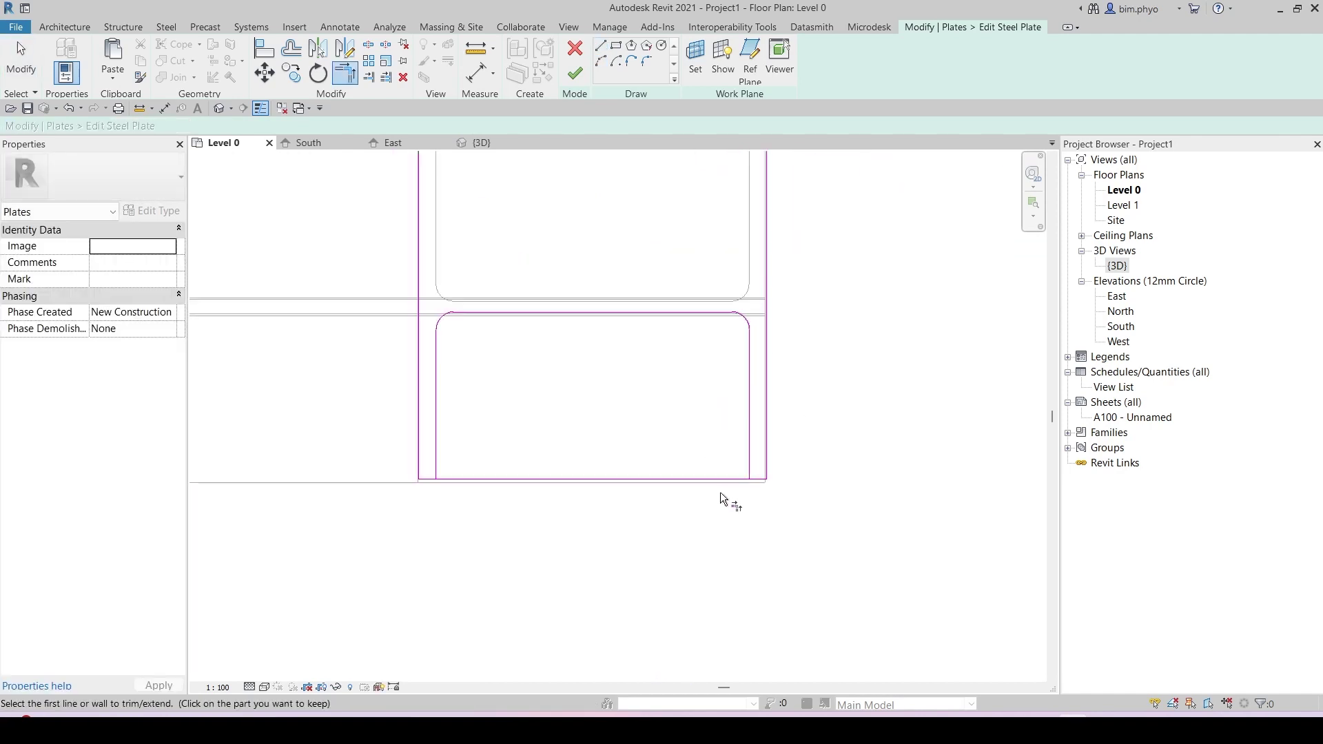
{"action": "left_click", "coordinate": [445, 477]}
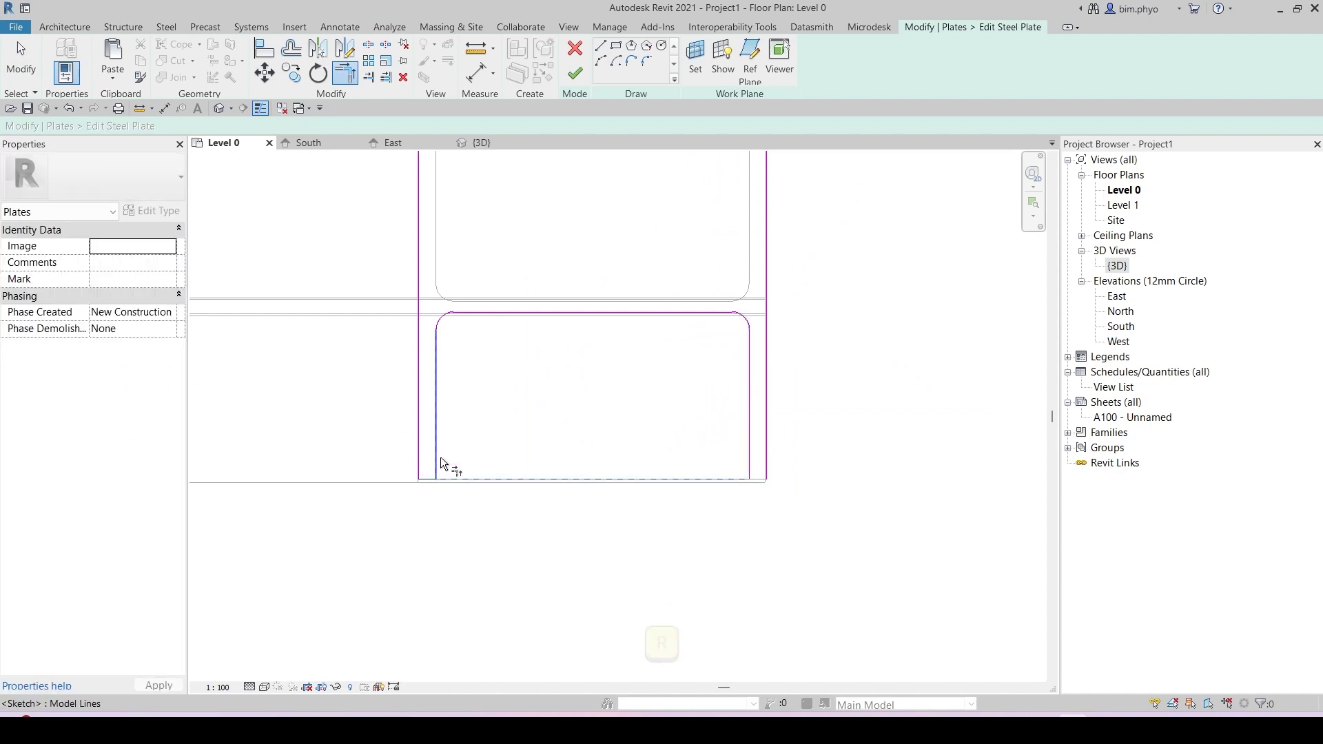
{"action": "left_click", "coordinate": [440, 456]}
{"action": "scroll", "coordinate": [456, 474], "scroll_direction": "down", "scroll_amount": 2}
{"action": "key", "text": "Escape"}
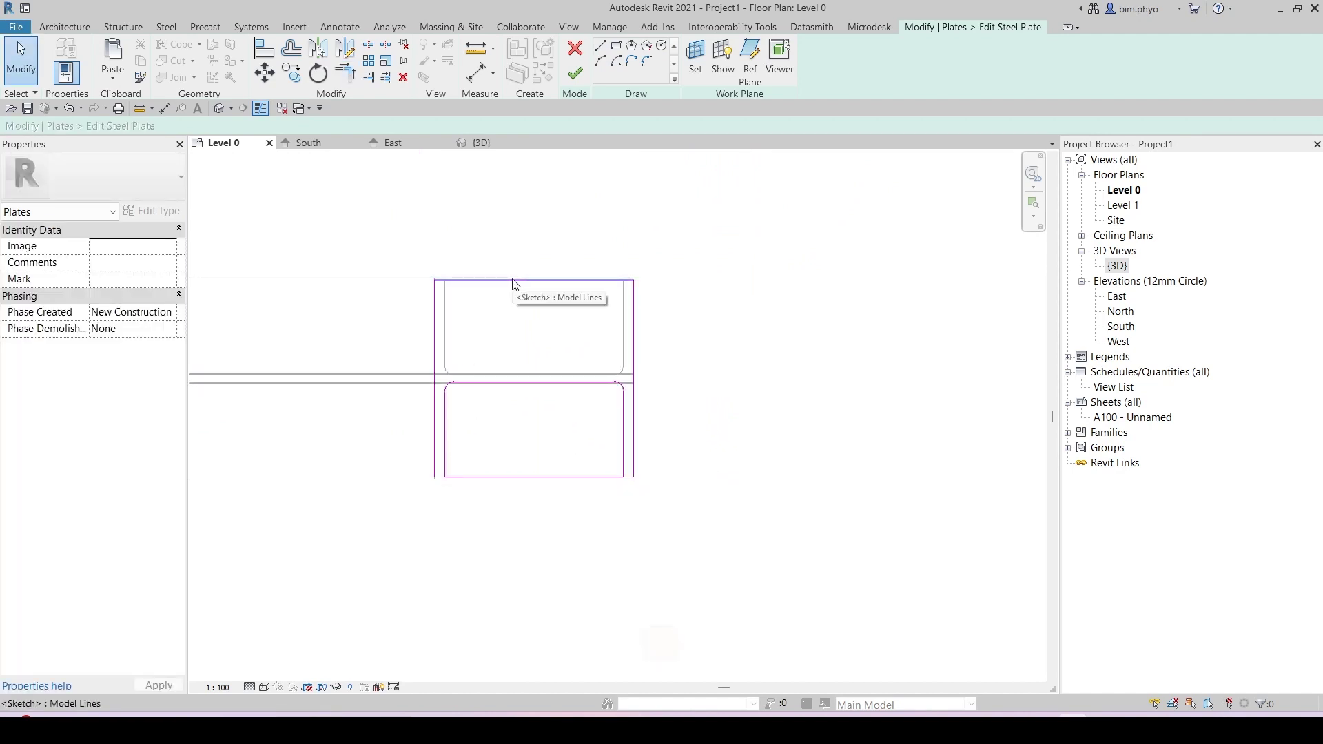
Delete the original outer boundary lines beyond the traced profile and finish editing the plate's boundary.
{"action": "left_click", "coordinate": [513, 280]}
{"action": "key", "text": "Delete"}
{"action": "scroll", "coordinate": [721, 351], "scroll_direction": "up", "scroll_amount": 1}
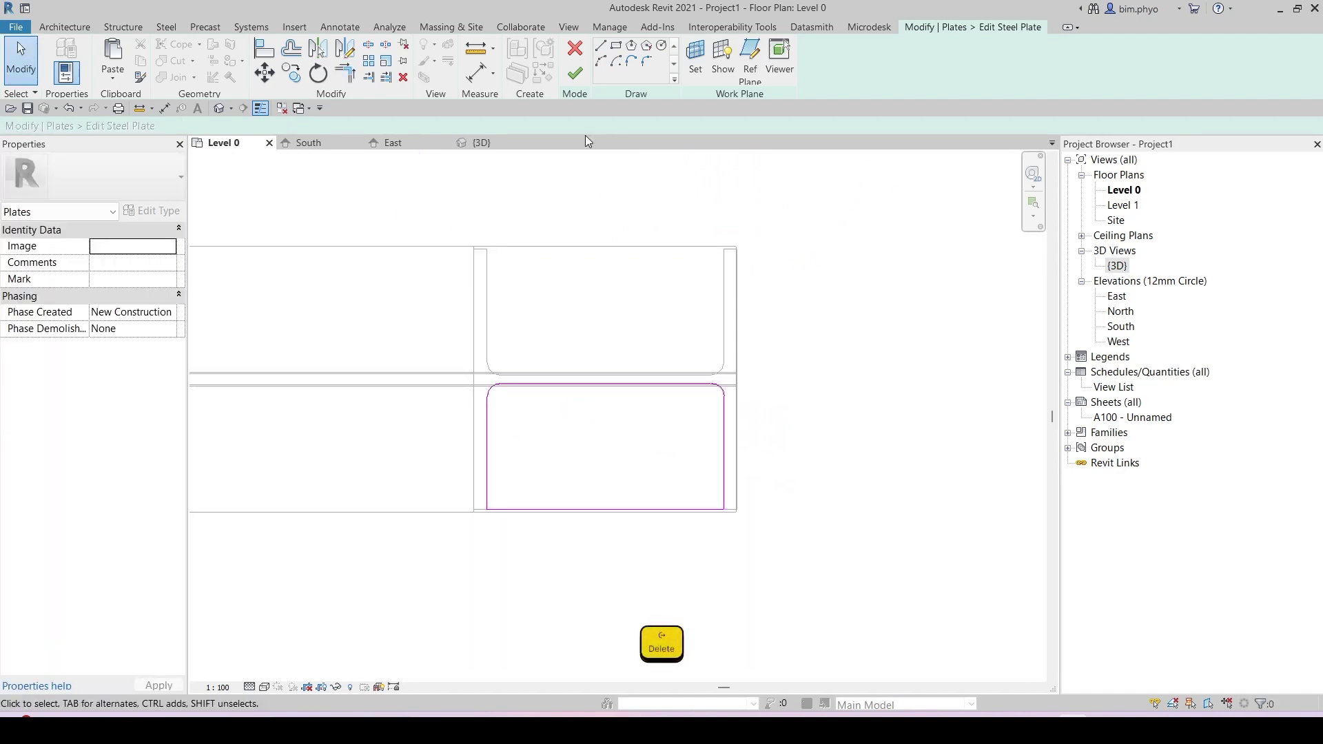
{"action": "left_click", "coordinate": [576, 72]}
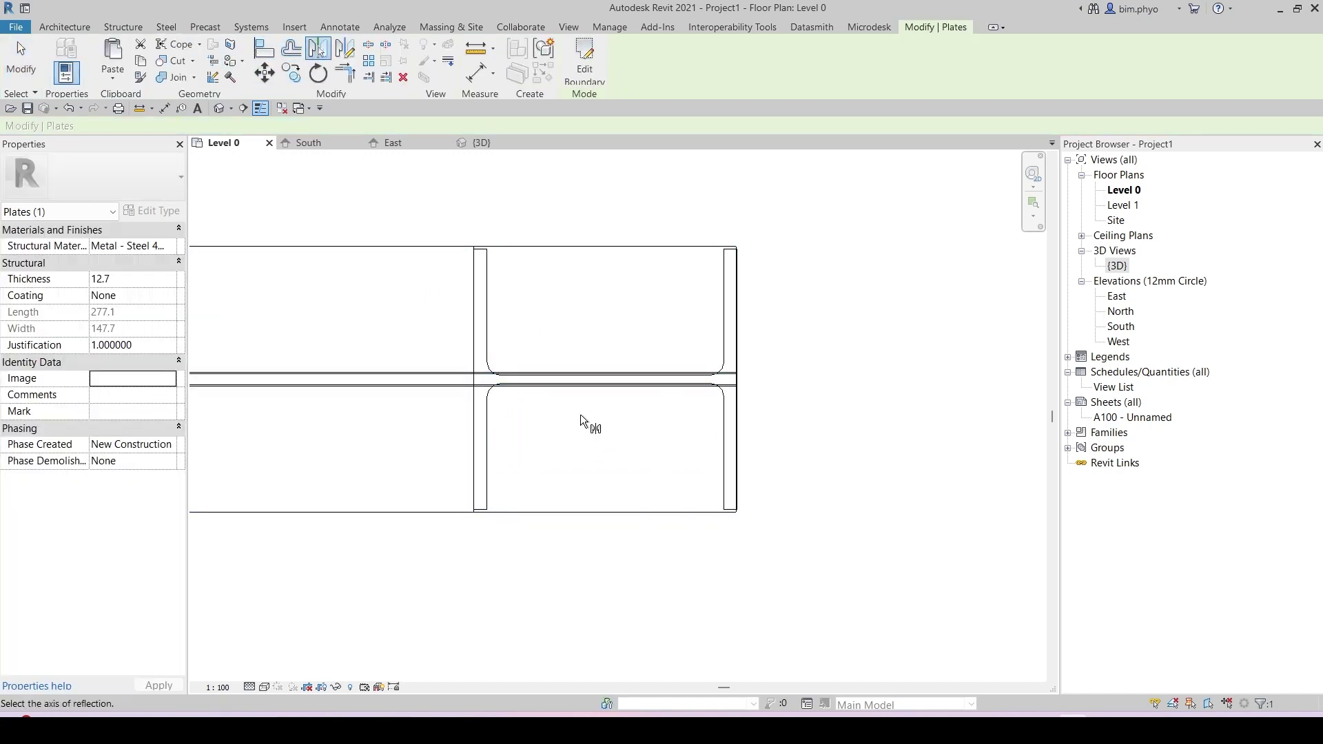
Mirror the shaped plate about the column's web centreline to the north side of the web.
{"action": "scroll", "coordinate": [533, 386], "scroll_direction": "up", "scroll_amount": 5}
{"action": "left_click", "coordinate": [527, 359]}
{"action": "scroll", "coordinate": [419, 409], "scroll_direction": "down", "scroll_amount": 3}
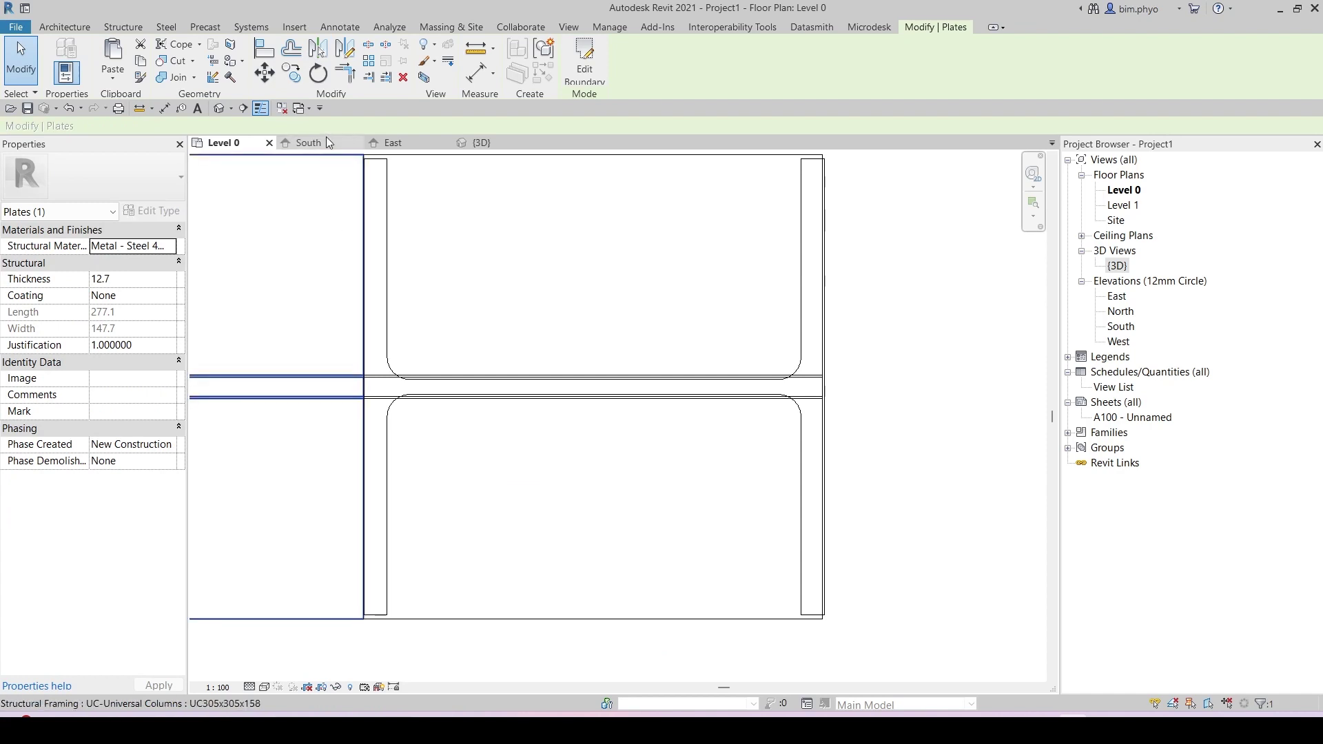
Examine in 3D how the shaped plates fit between the column's flanges and web at the lower beam from several angles.
{"action": "left_click", "coordinate": [500, 147]}
{"action": "middle_click_drag", "start_coordinate": [601, 437], "coordinate": [468, 534], "text": "shift"}
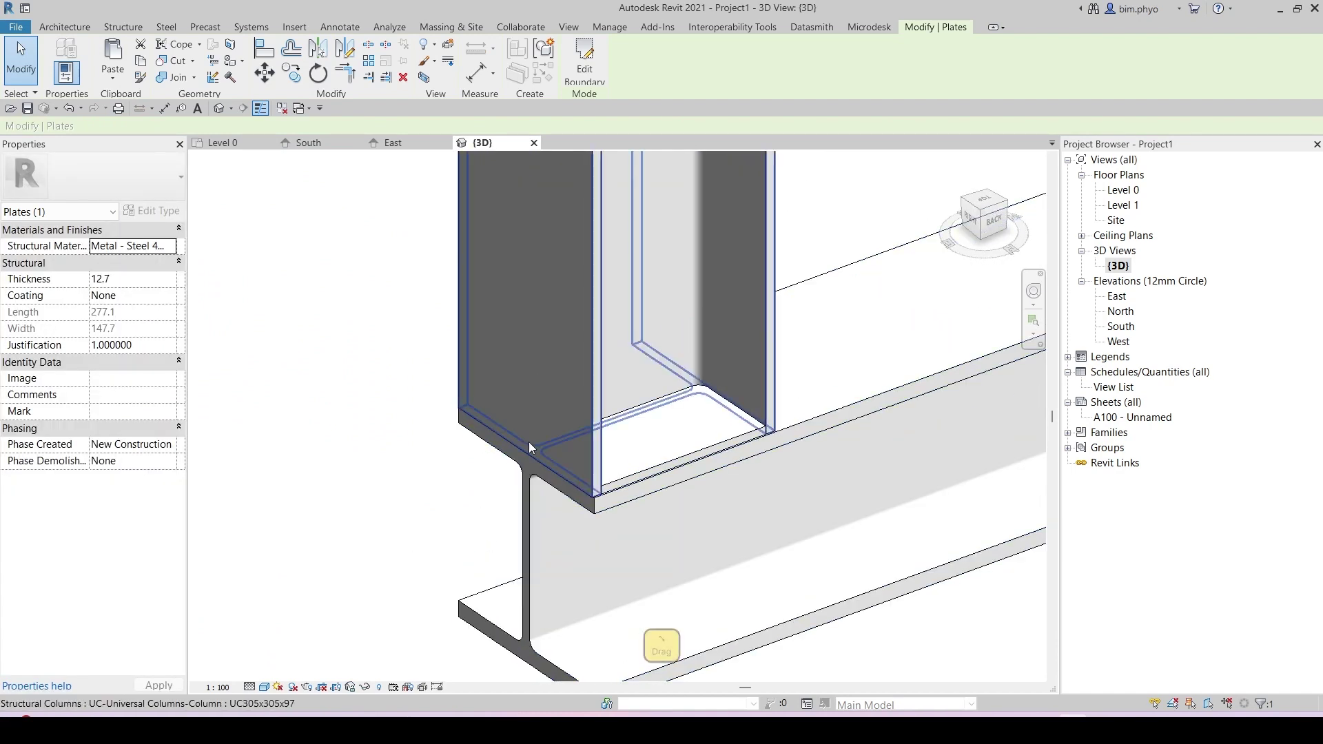
{"action": "middle_click_drag", "start_coordinate": [649, 486], "coordinate": [487, 498]}
{"action": "scroll", "coordinate": [485, 498], "scroll_direction": "down", "scroll_amount": 2}
{"action": "middle_click_drag", "start_coordinate": [604, 493], "coordinate": [682, 475]}
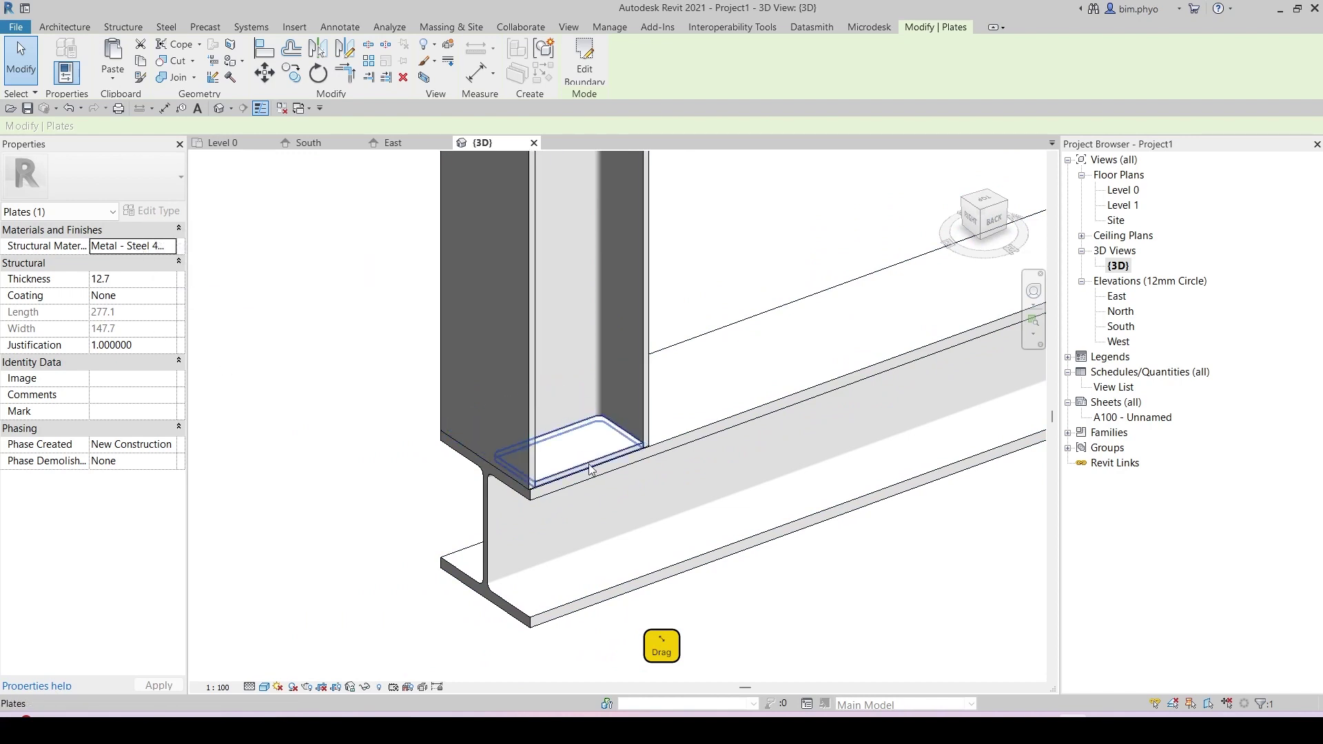
{"action": "middle_click_drag", "start_coordinate": [340, 531], "coordinate": [594, 476], "text": "shift"}
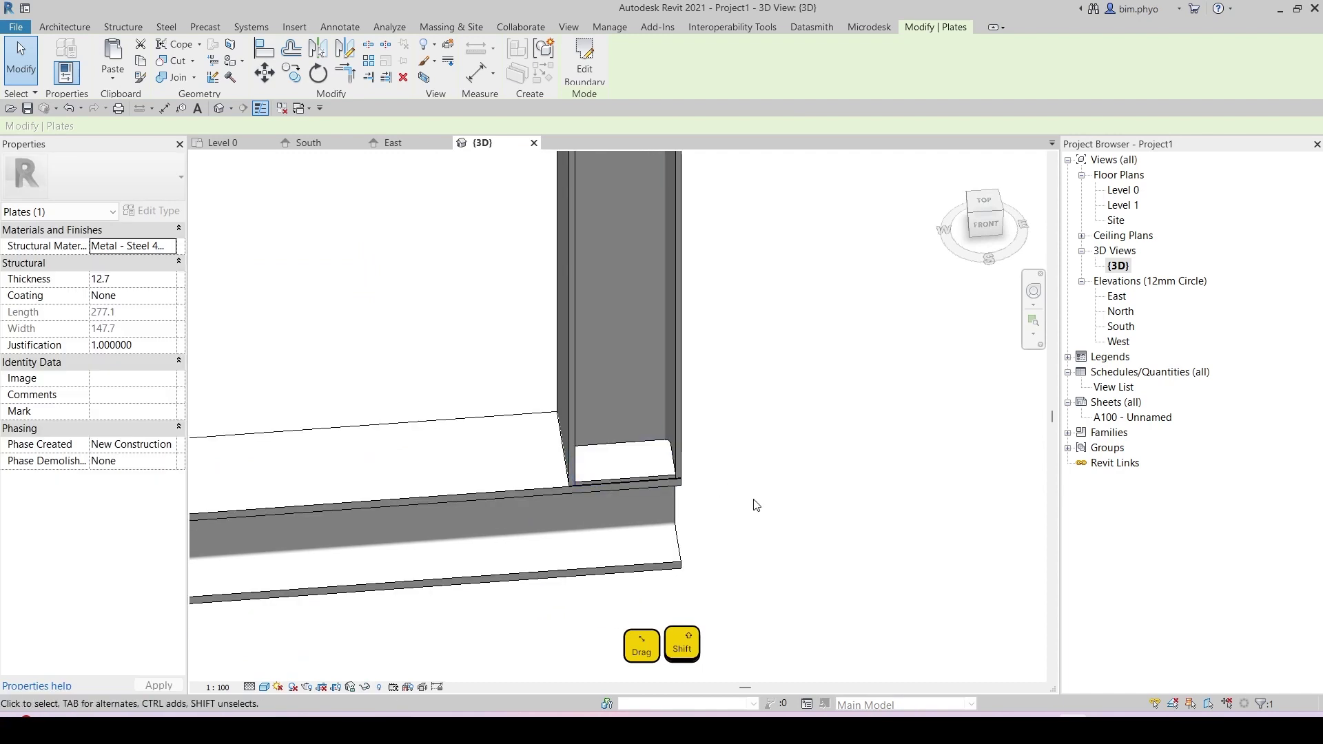
{"action": "middle_click_drag", "start_coordinate": [756, 506], "coordinate": [804, 466], "text": "shift"}
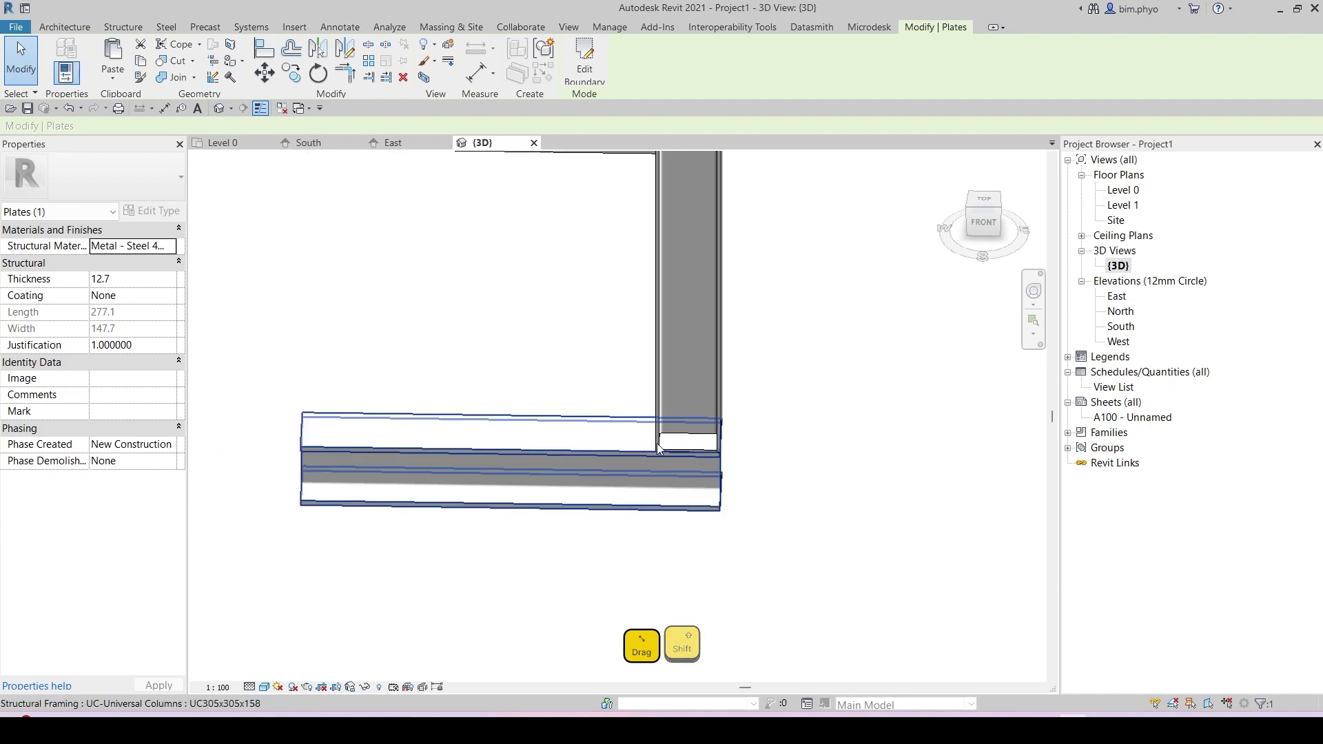
{"action": "scroll", "coordinate": [659, 449], "scroll_direction": "up", "scroll_amount": 3}
{"action": "scroll", "coordinate": [667, 469], "scroll_direction": "down", "scroll_amount": 1}
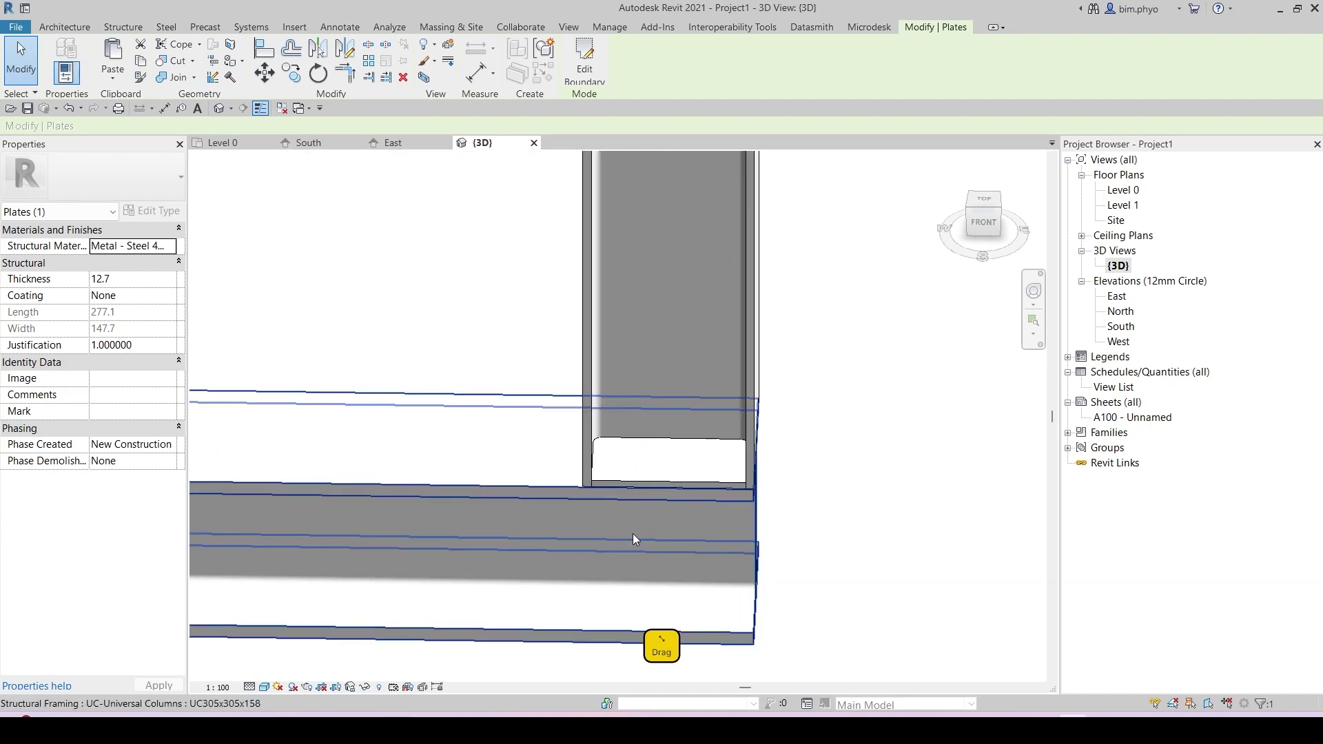
{"action": "scroll", "coordinate": [639, 531], "scroll_direction": "down", "scroll_amount": 3}
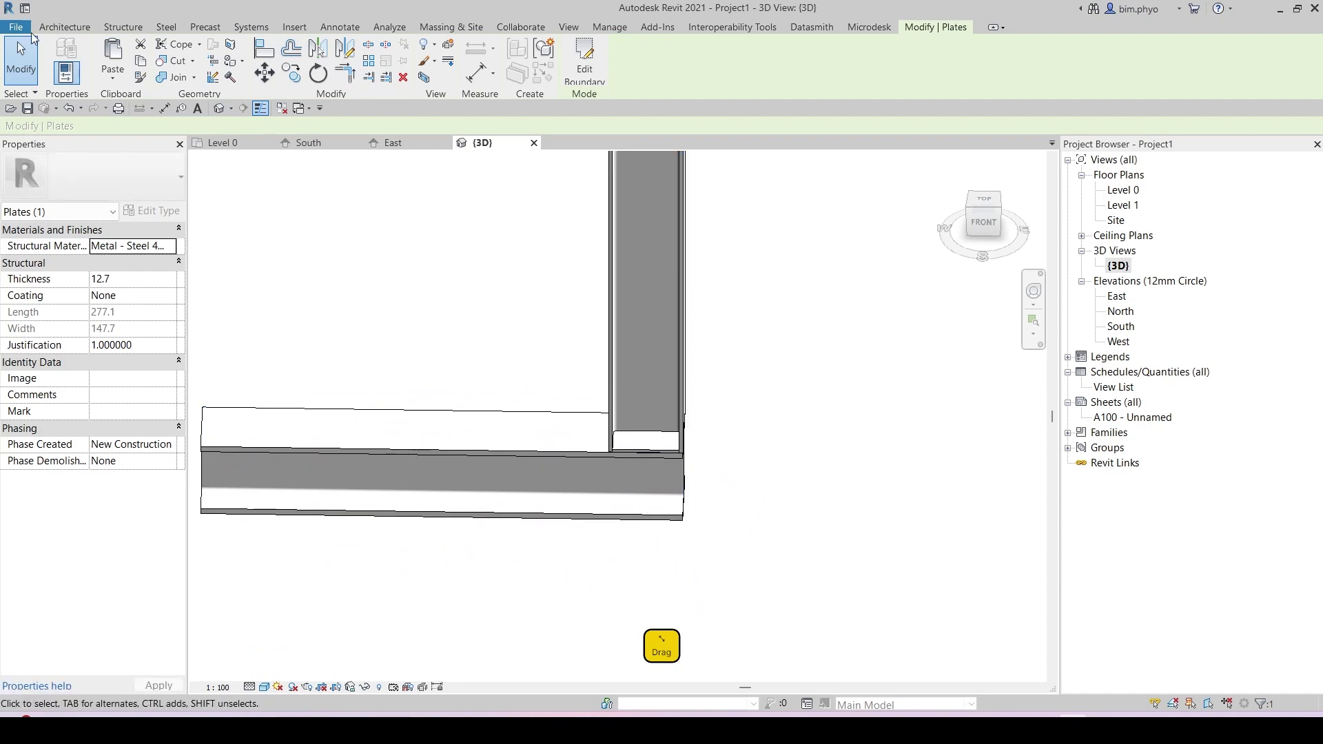
Start a bolt connection through the elements at the column's base and set the plate's upper face as the plane for the pattern.
{"action": "left_click", "coordinate": [166, 27]}
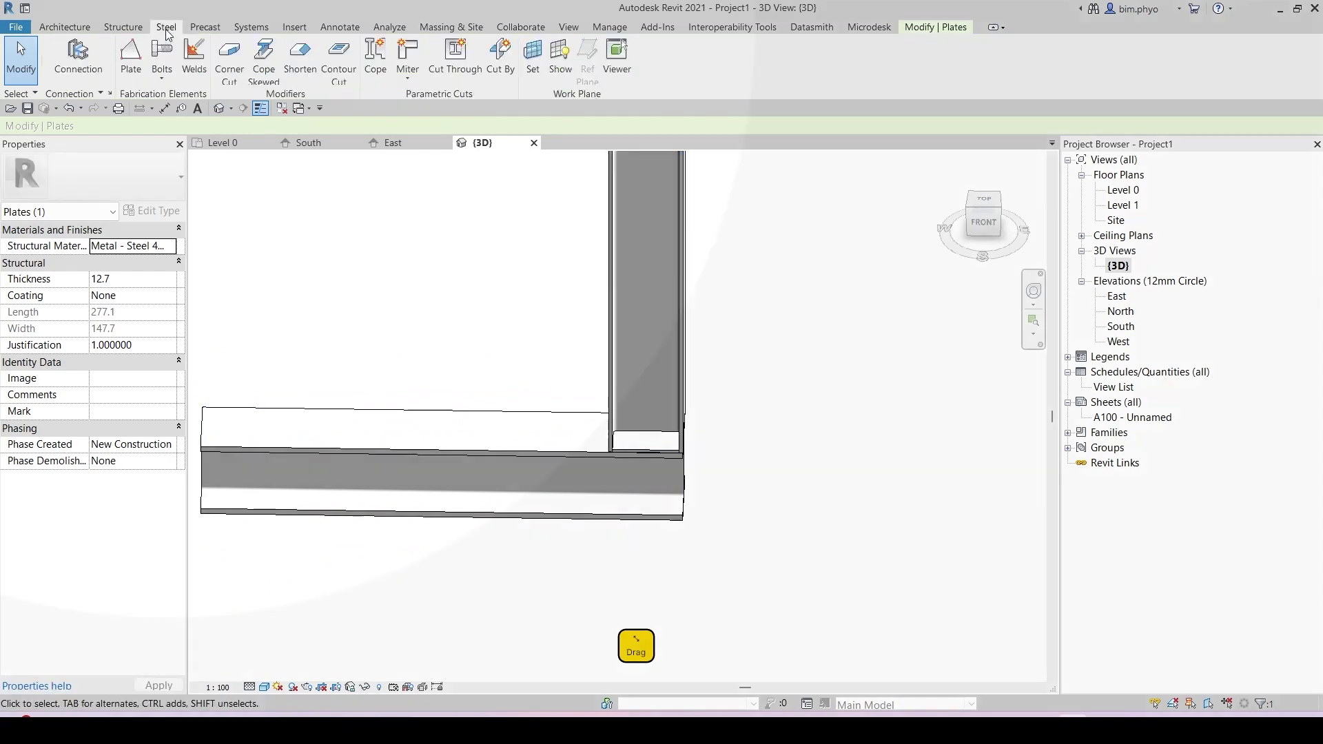
{"action": "key", "text": "ctrl"}
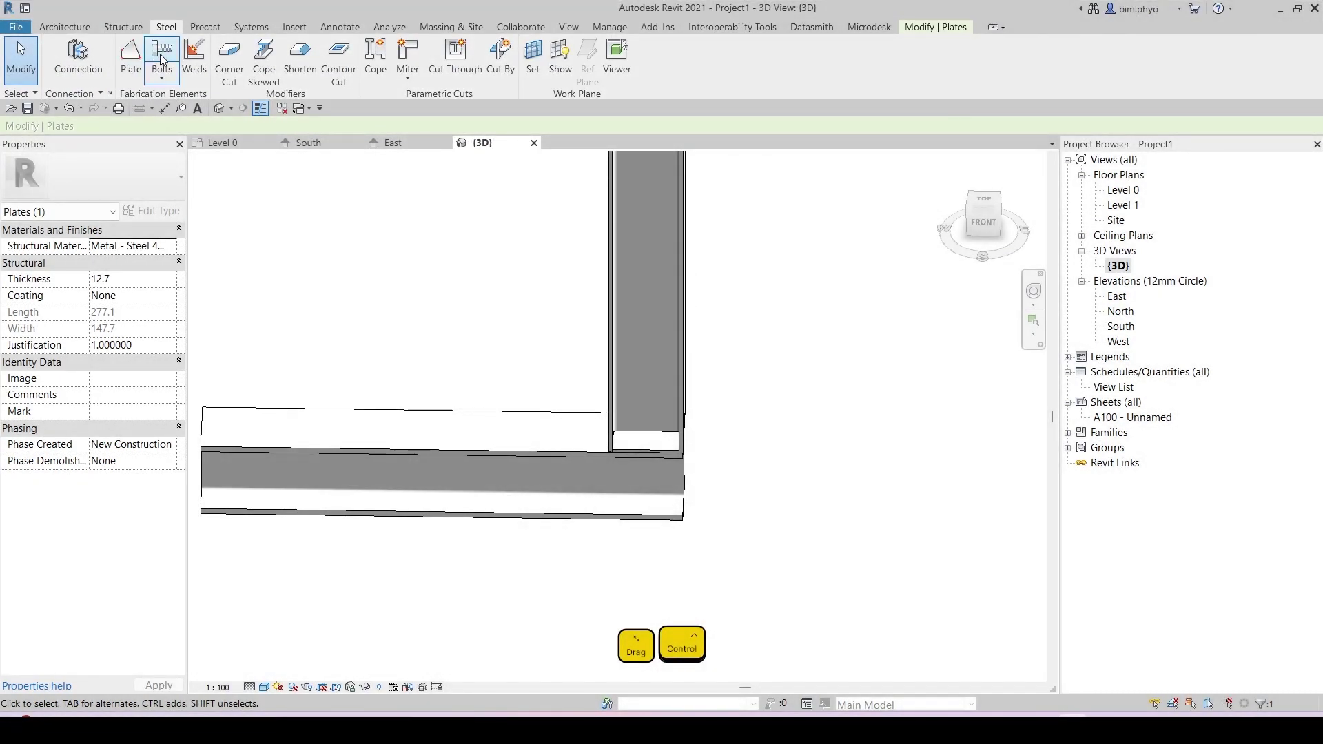
{"action": "left_click", "coordinate": [157, 81]}
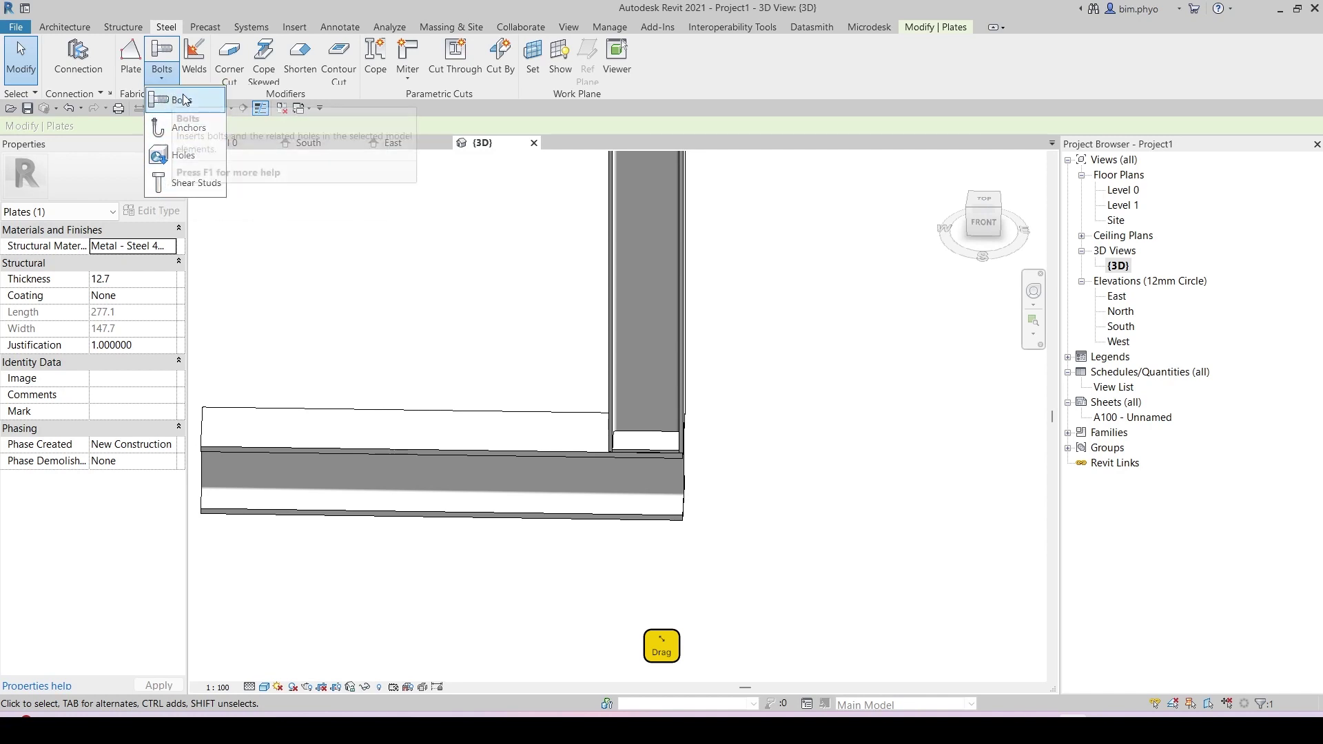
{"action": "left_click", "coordinate": [181, 105]}
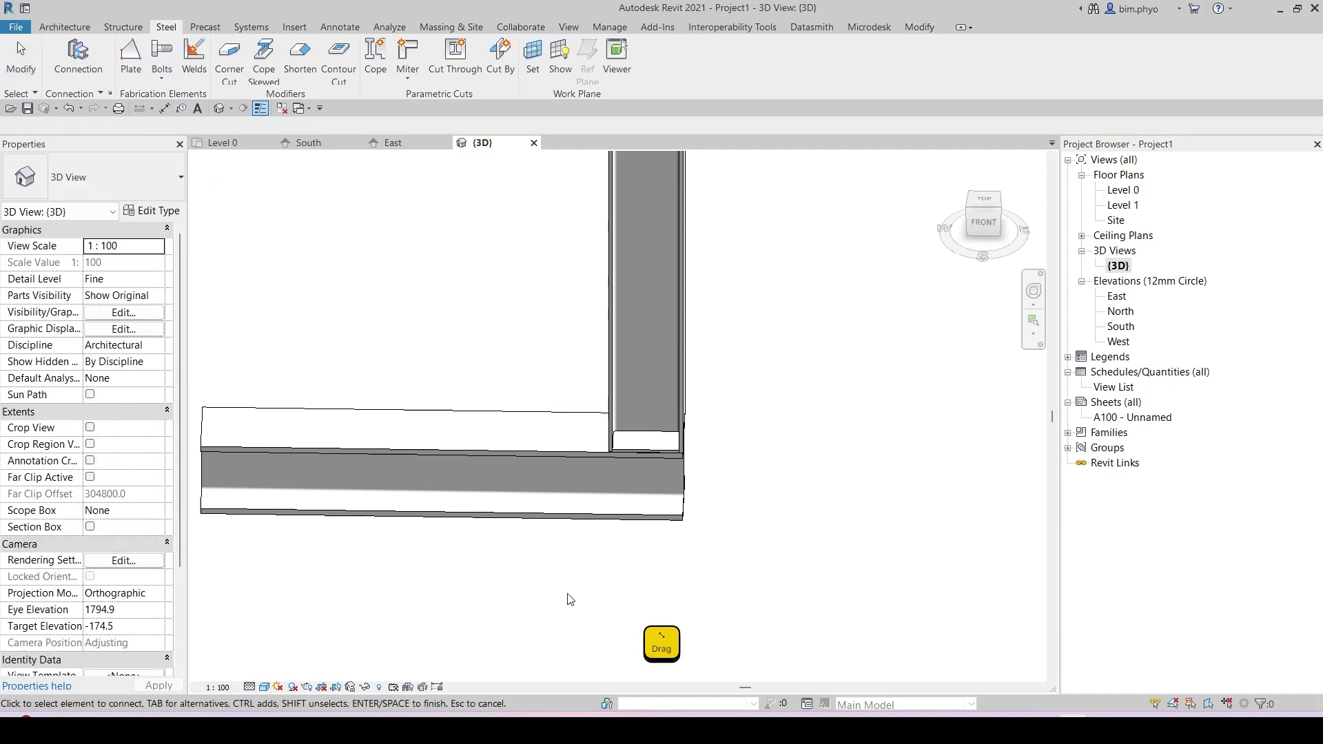
{"action": "scroll", "coordinate": [641, 314], "scroll_direction": "down", "scroll_amount": 1}
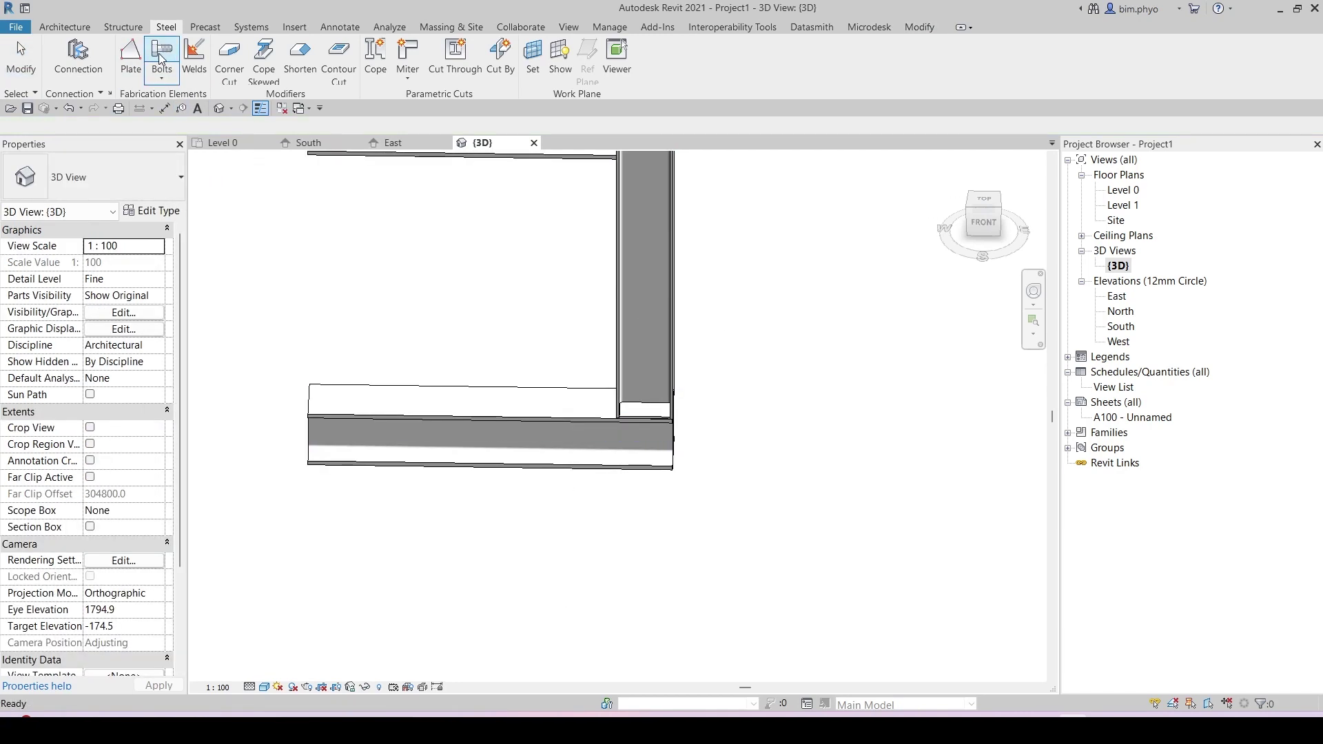
{"action": "scroll", "coordinate": [646, 414], "scroll_direction": "up", "scroll_amount": 2}
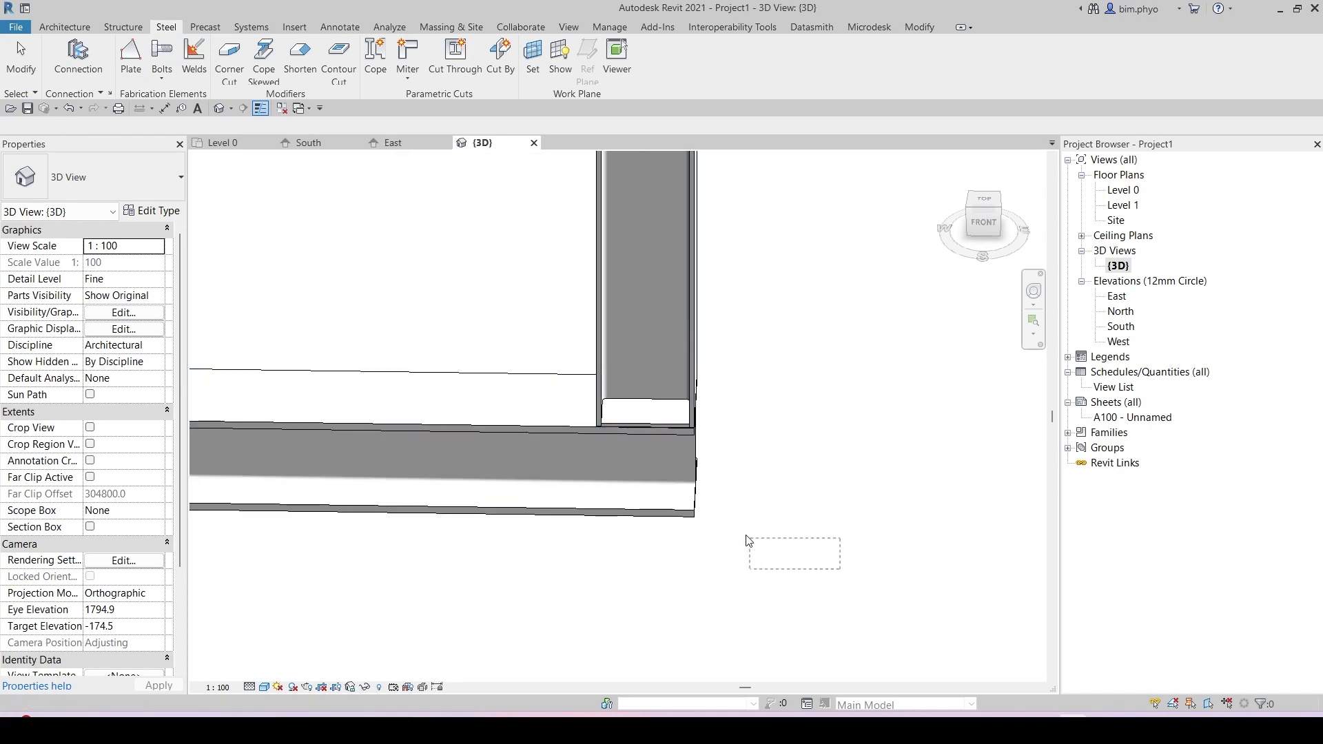
{"action": "left_click_drag", "start_coordinate": [749, 541], "coordinate": [596, 381]}
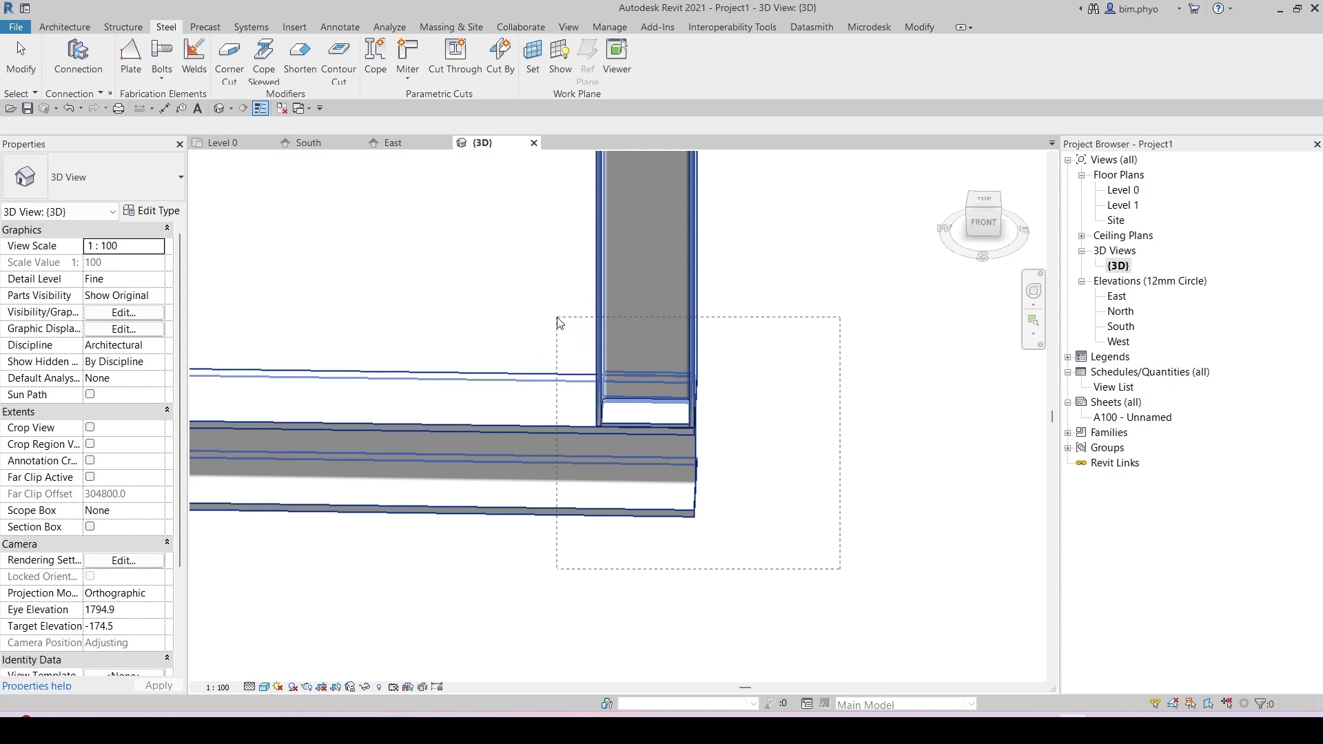
{"action": "left_click_drag", "start_coordinate": [558, 322], "coordinate": [556, 315]}
{"action": "key", "text": "Return"}
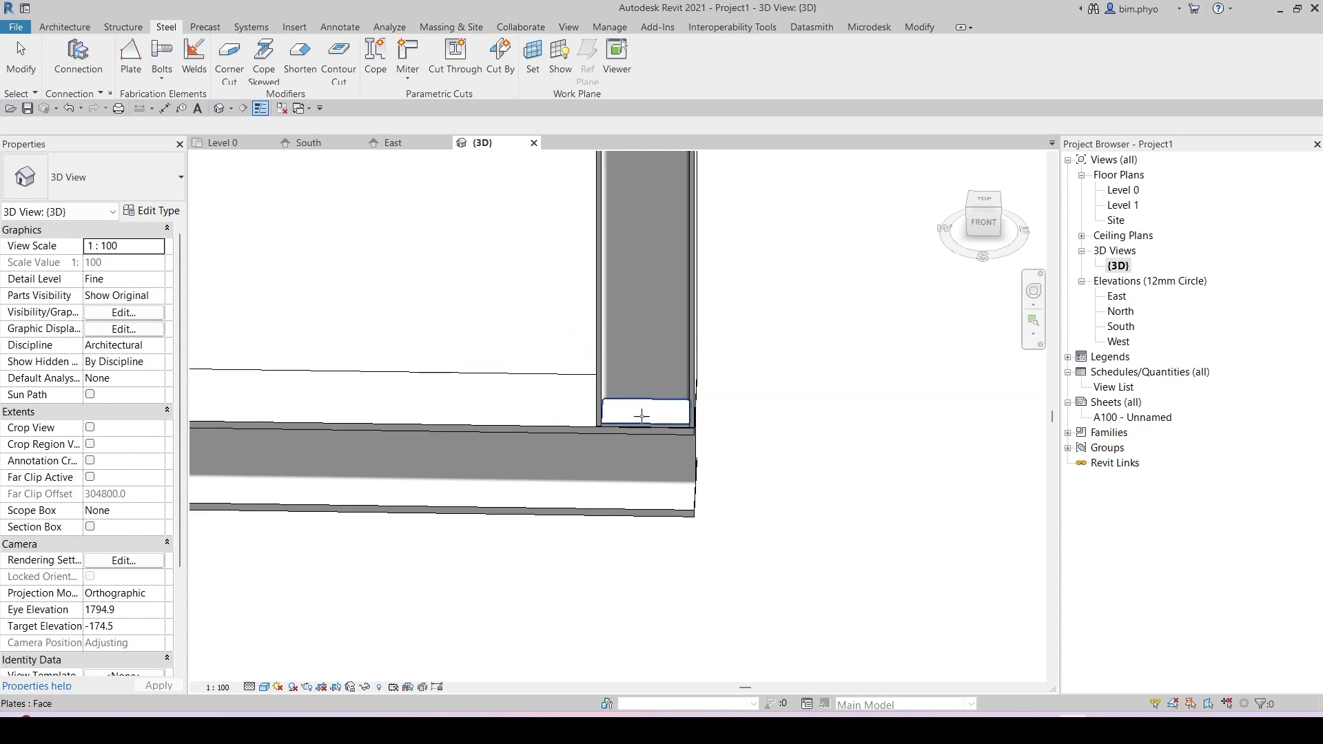
{"action": "scroll", "coordinate": [623, 426], "scroll_direction": "up", "scroll_amount": 3}
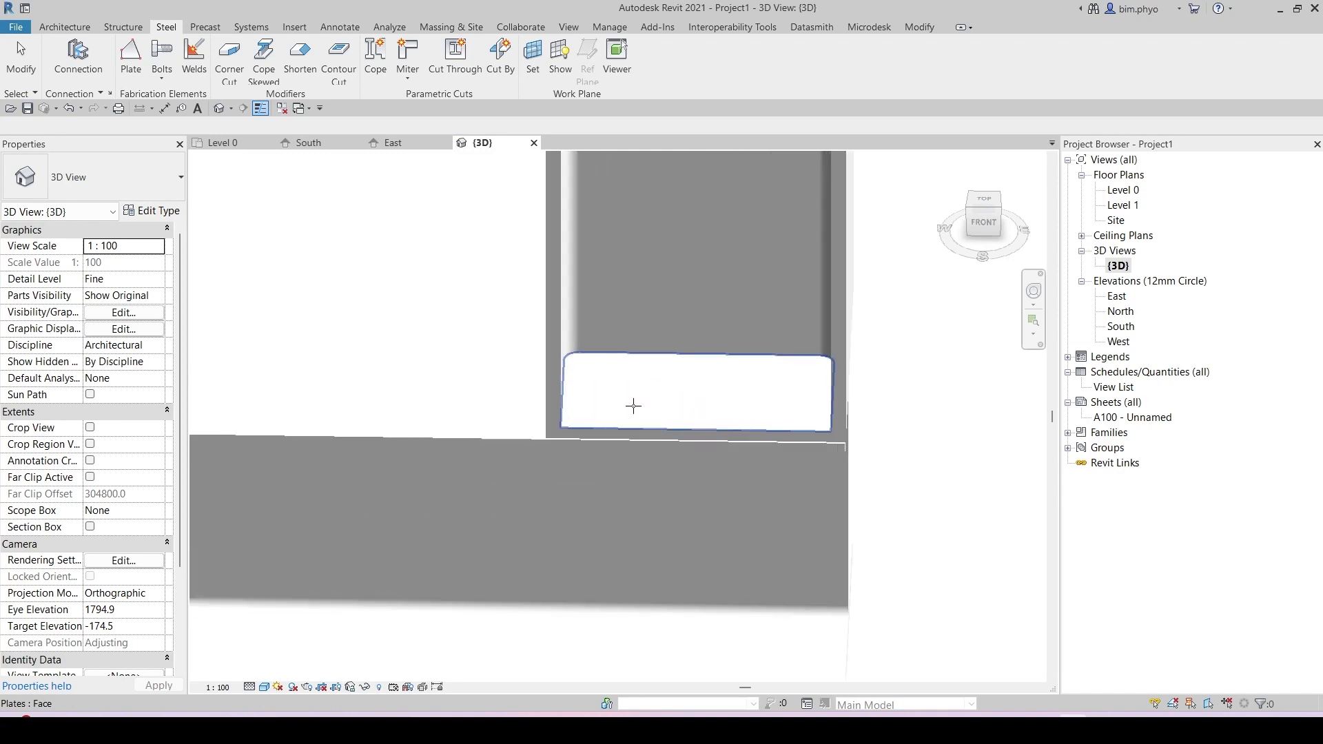
{"action": "left_click", "coordinate": [595, 406]}
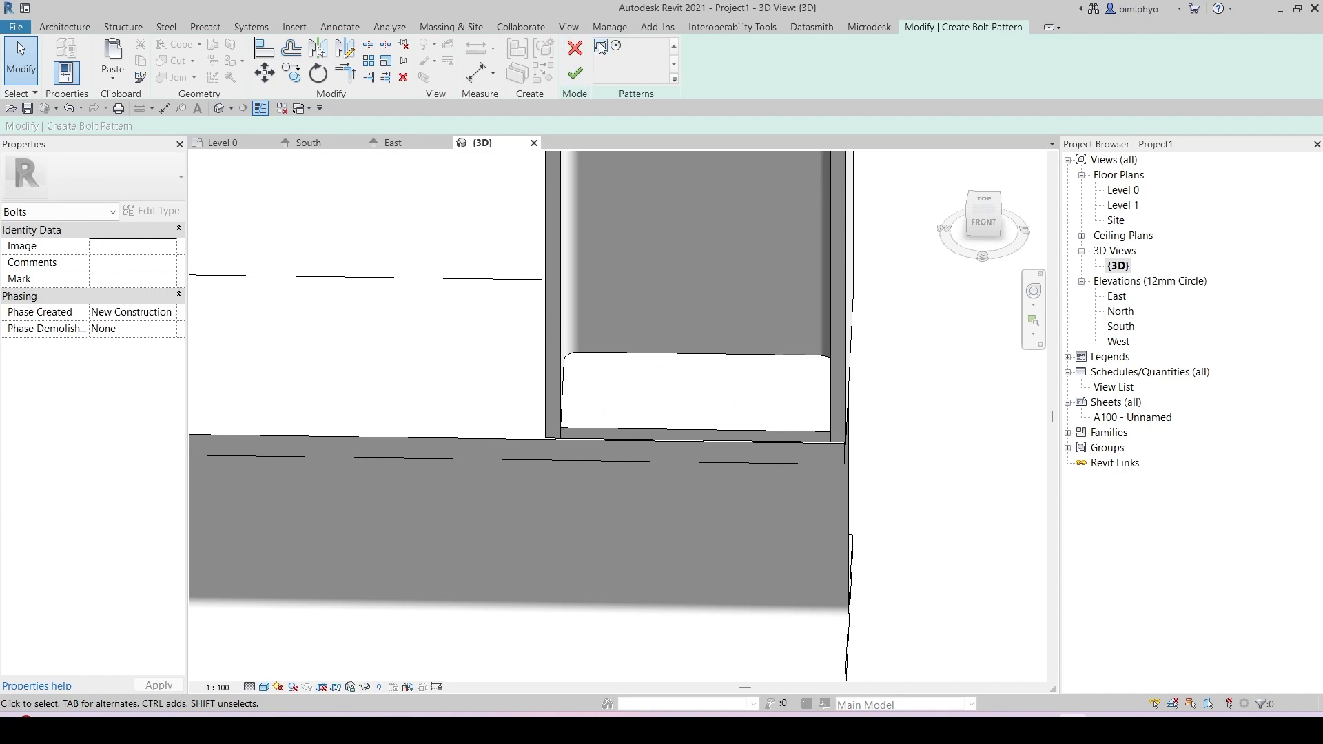
Draw a rectangular bolt pattern on the plates, snapping its diagonal to the plates' outer corners.
{"action": "middle_click_drag", "start_coordinate": [560, 426], "coordinate": [474, 367], "text": "shift"}
{"action": "scroll", "coordinate": [658, 390], "scroll_direction": "up", "scroll_amount": 5}
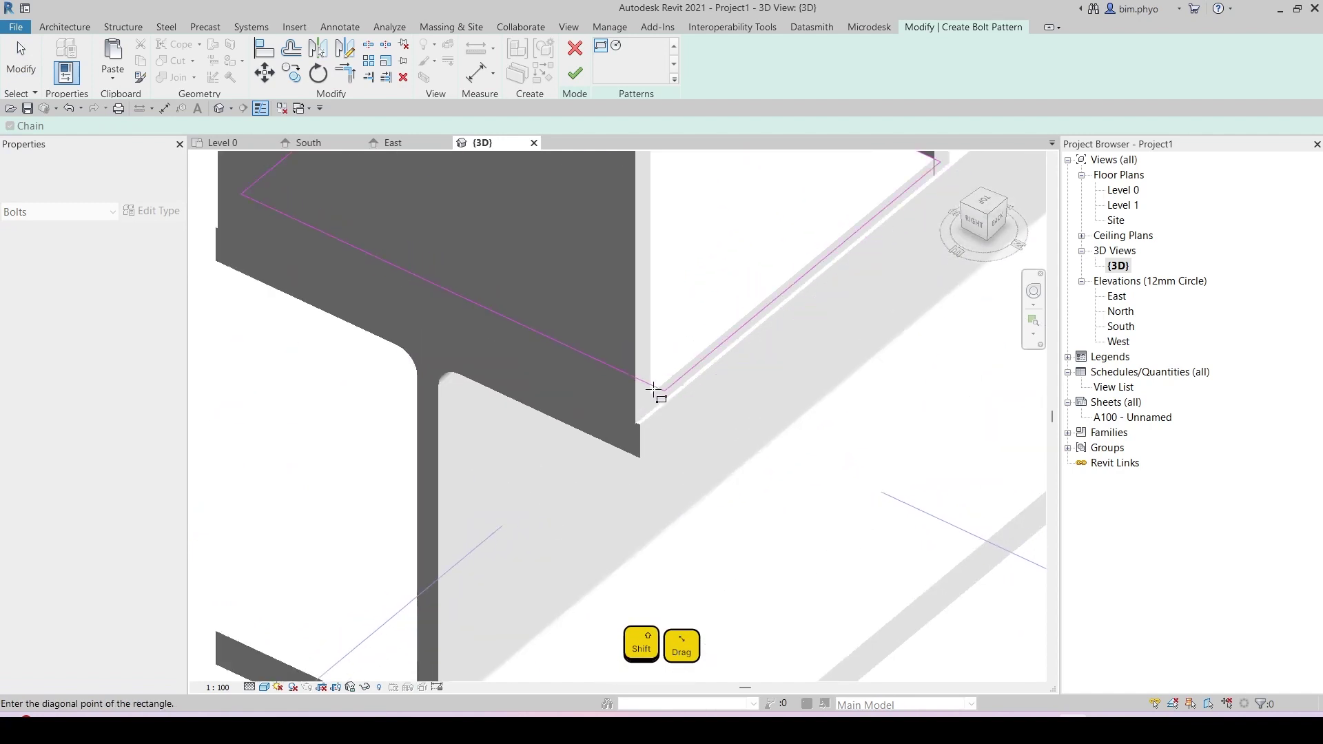
{"action": "left_click", "coordinate": [653, 393]}
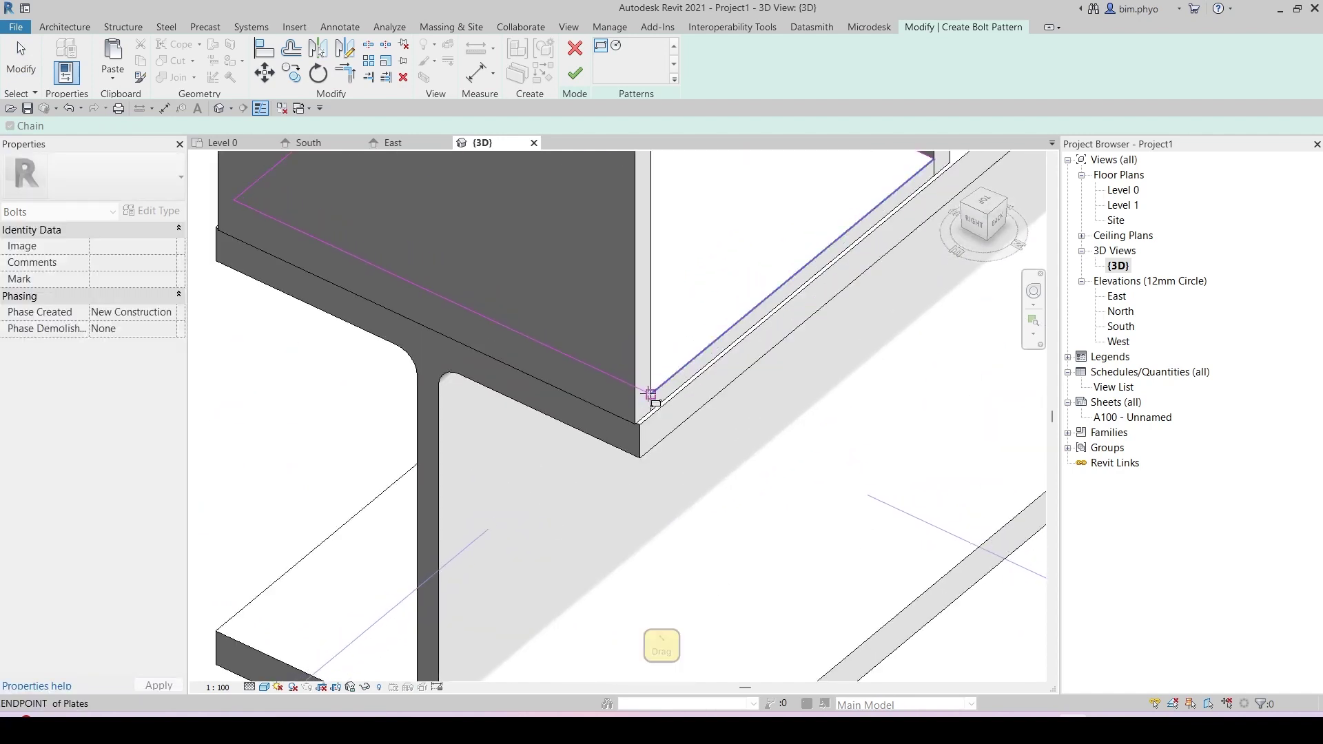
{"action": "left_click", "coordinate": [653, 400]}
{"action": "scroll", "coordinate": [544, 413], "scroll_direction": "down", "scroll_amount": 4}
{"action": "key", "text": "Escape"}
{"action": "middle_click_drag", "start_coordinate": [729, 365], "coordinate": [709, 349], "text": "shift"}
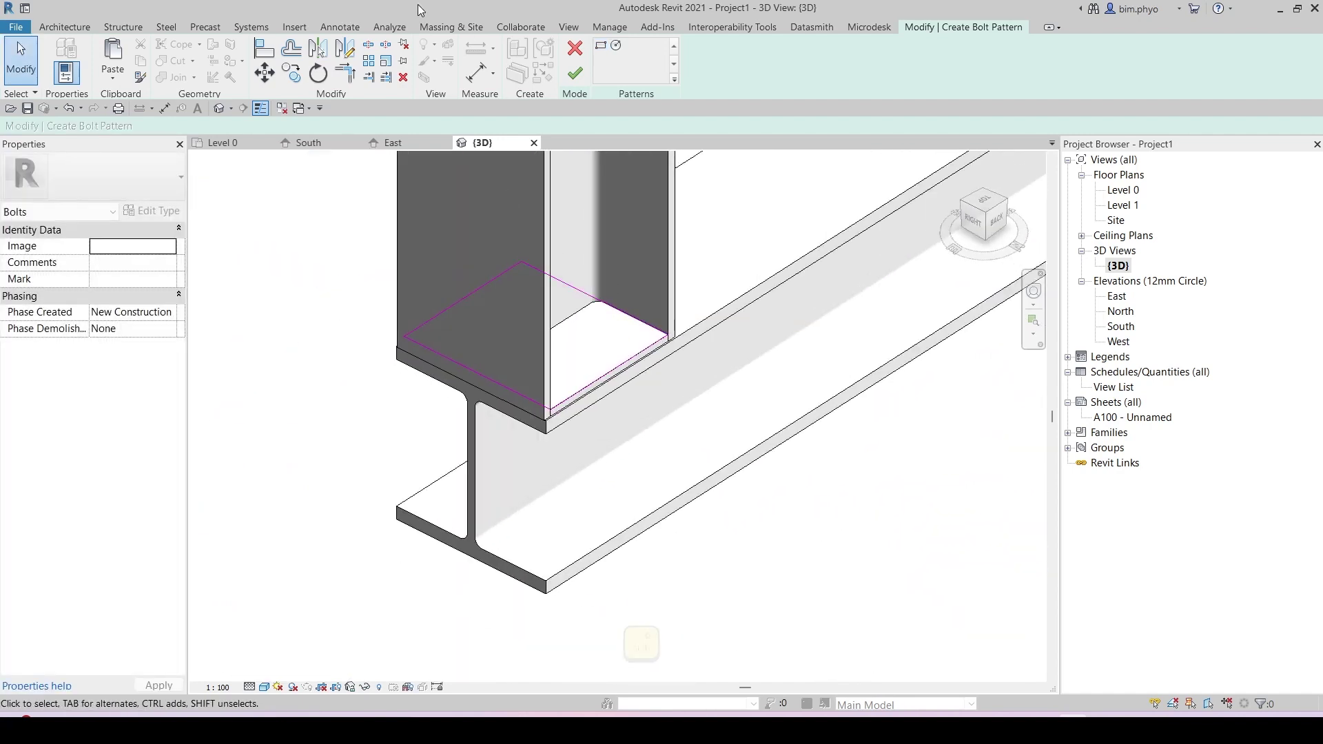
Offset all four sides of the bolt pattern inward by 30 mm without copying and finish the pattern.
{"action": "left_click", "coordinate": [293, 47]}
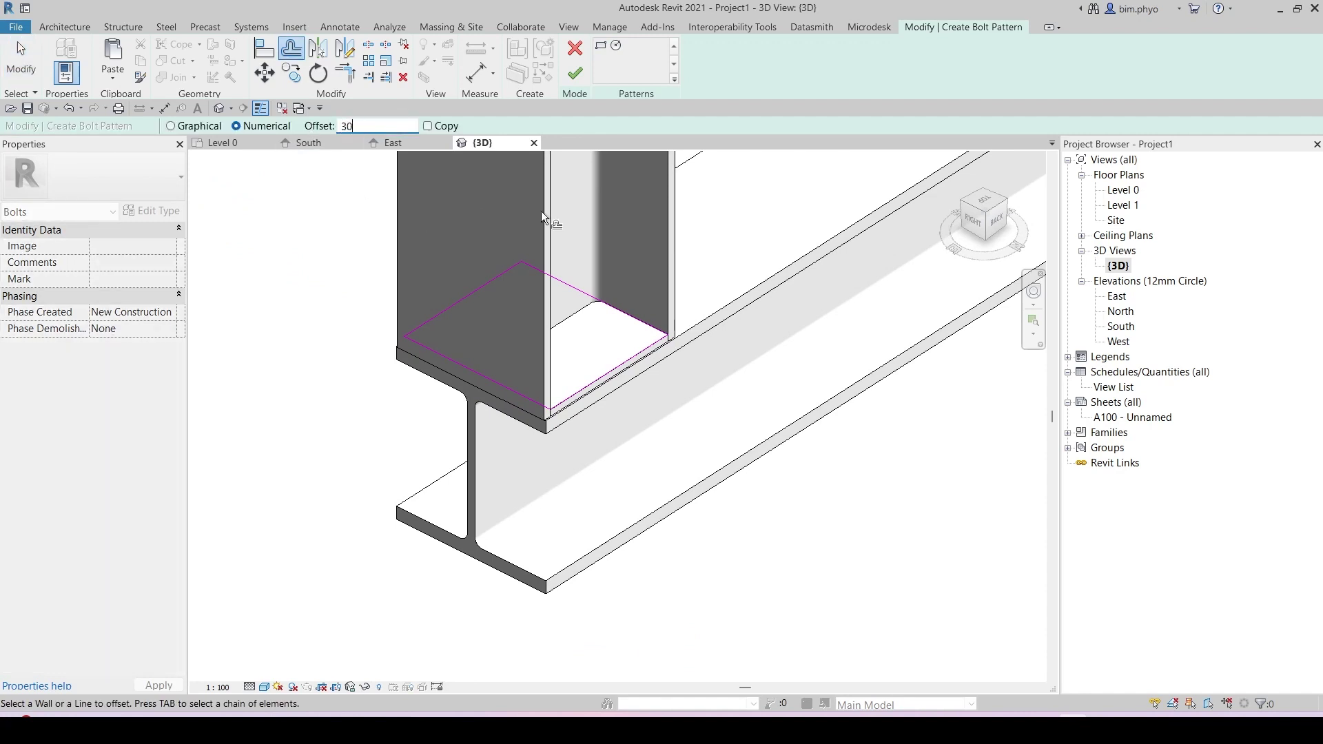
{"action": "left_click", "coordinate": [490, 373]}
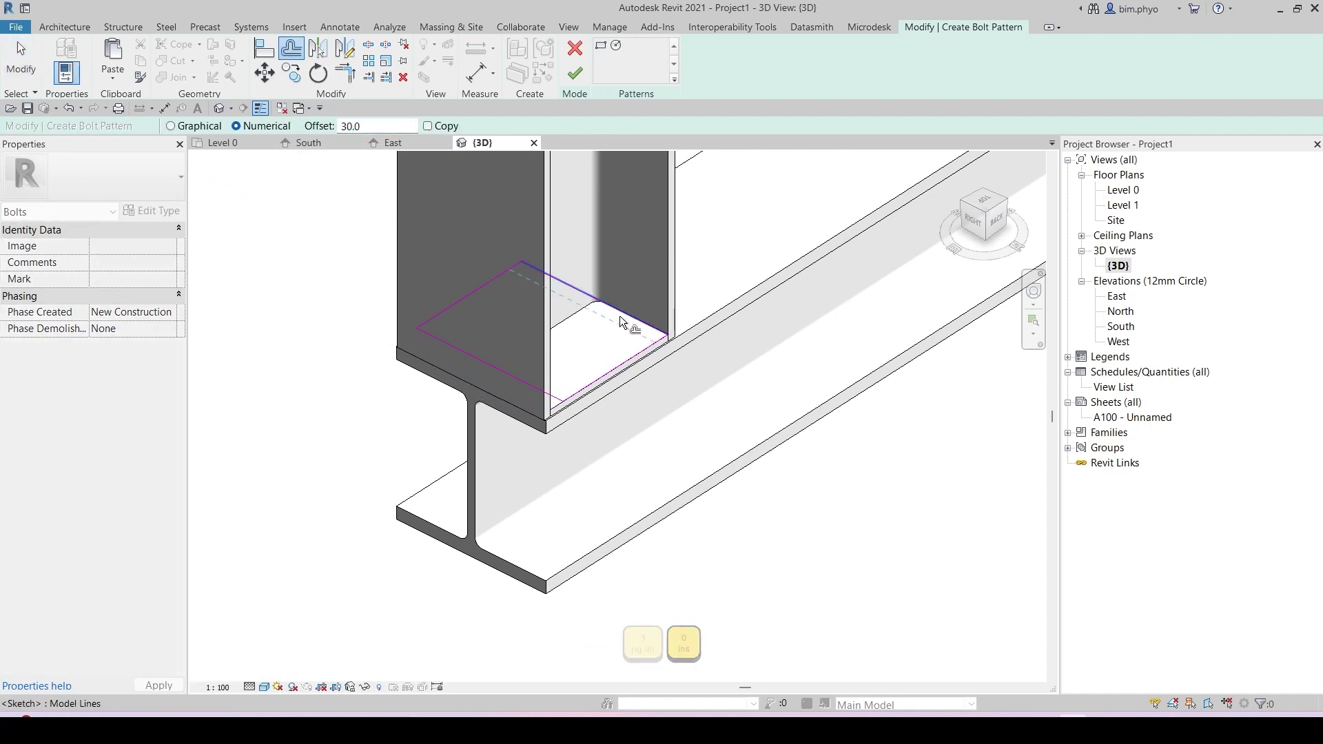
{"action": "left_click", "coordinate": [619, 316]}
{"action": "left_click", "coordinate": [615, 362]}
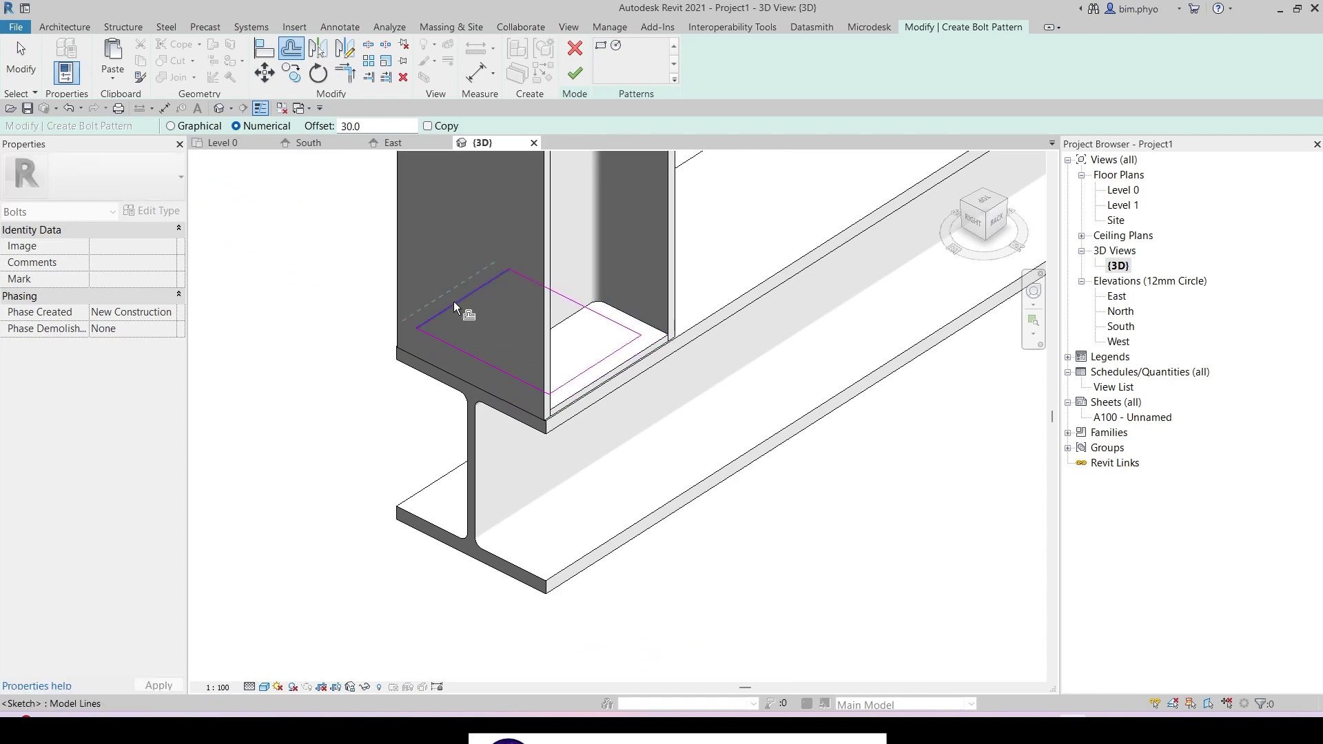
{"action": "left_click", "coordinate": [455, 303]}
{"action": "left_click", "coordinate": [576, 72]}
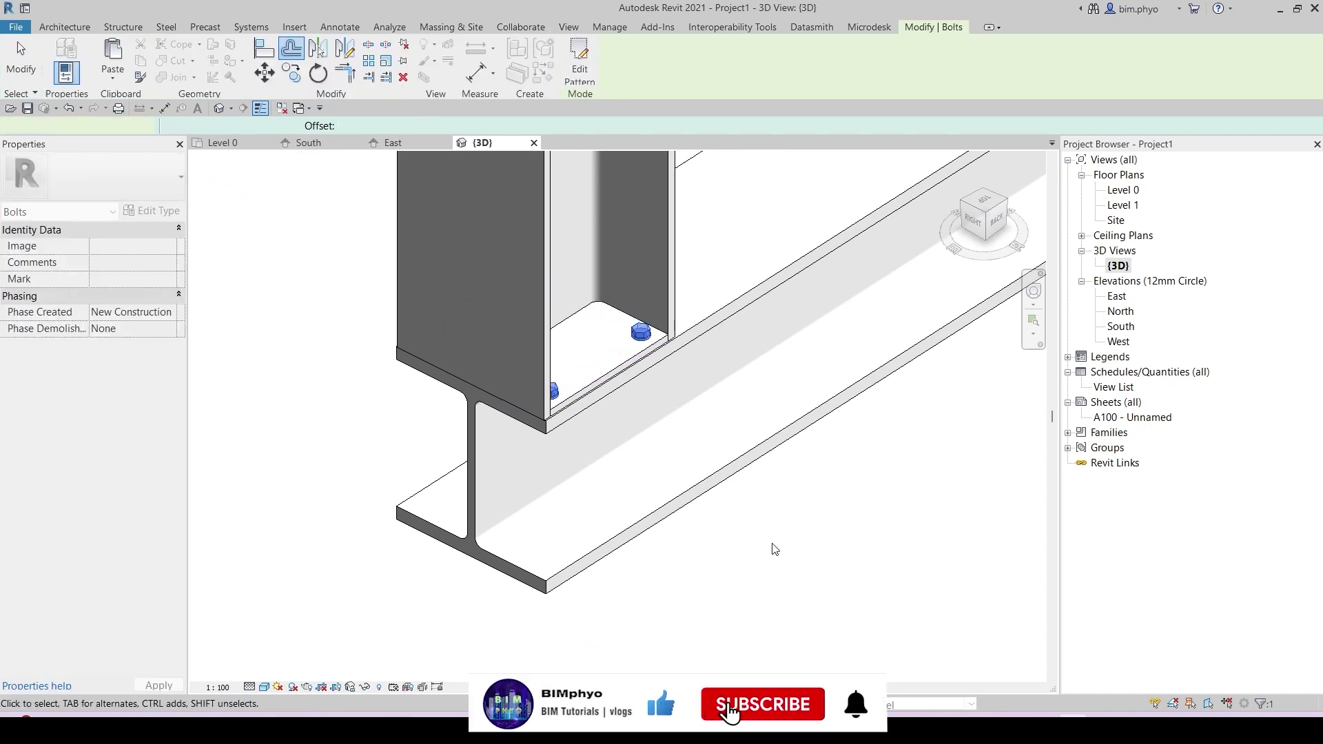
{"action": "middle_click_drag", "start_coordinate": [774, 549], "coordinate": [717, 521], "text": "shift"}
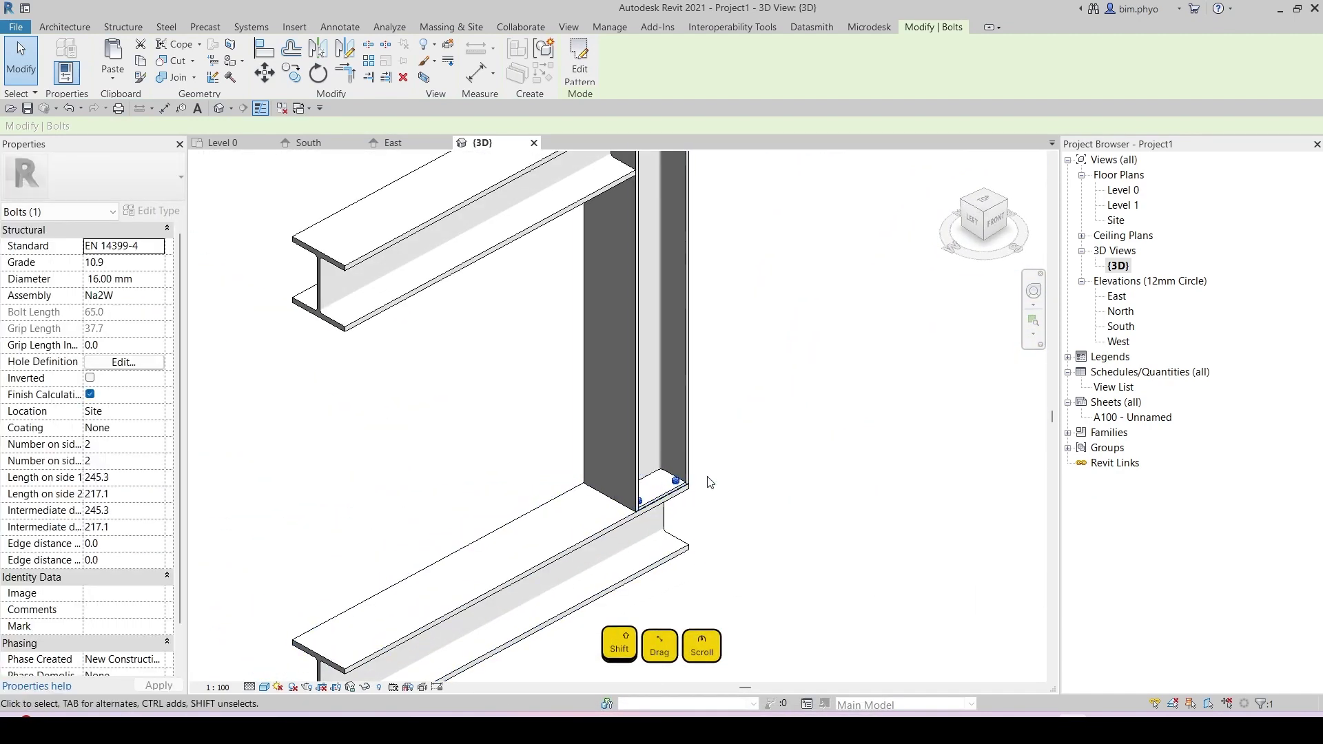
Examine the finished bolts at the column's base in 3D.
{"action": "scroll", "coordinate": [717, 475], "scroll_direction": "down", "scroll_amount": 2}
{"action": "middle_click_drag", "start_coordinate": [776, 416], "coordinate": [739, 501]}
{"action": "middle_click_drag", "start_coordinate": [738, 501], "coordinate": [826, 441], "text": "shift"}
{"action": "left_click", "coordinate": [583, 297]}
{"action": "scroll", "coordinate": [568, 279], "scroll_direction": "up", "scroll_amount": 5}
{"action": "key", "text": "Escape"}
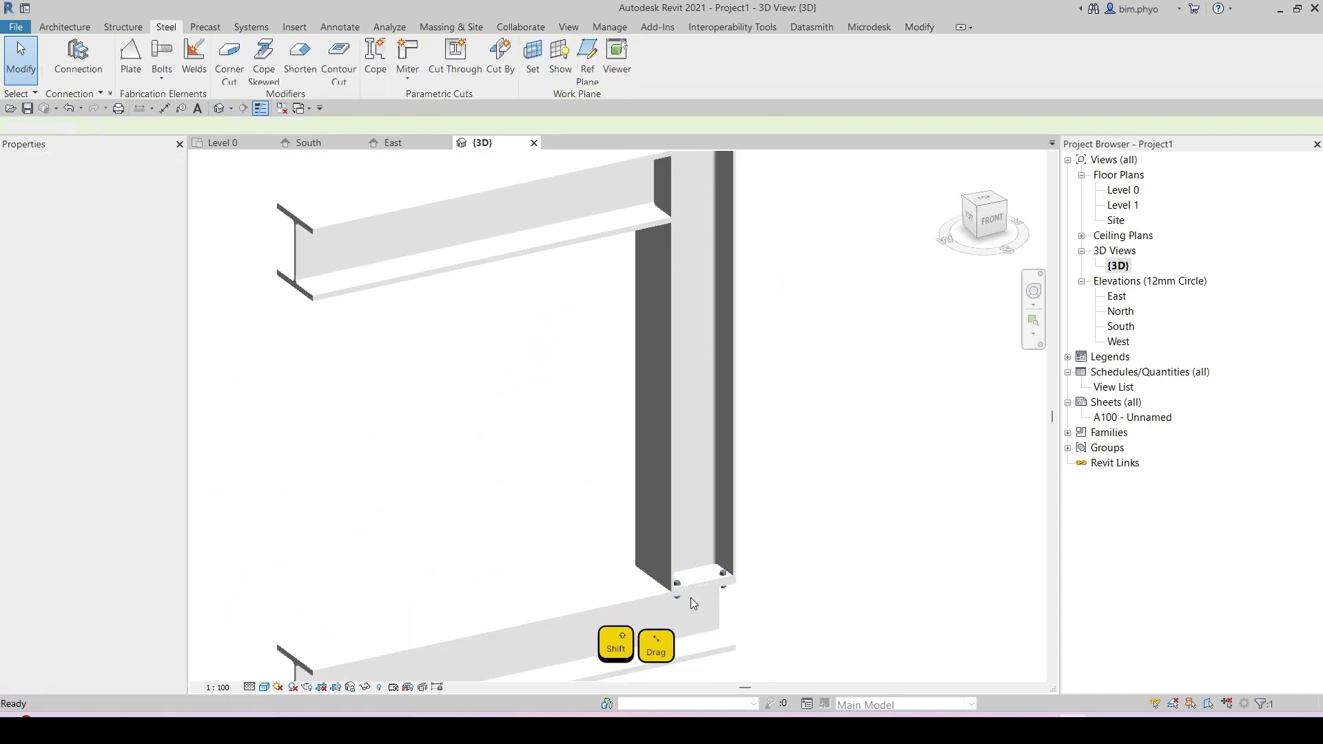
{"action": "scroll", "coordinate": [683, 601], "scroll_direction": "up", "scroll_amount": 5}
{"action": "scroll", "coordinate": [677, 556], "scroll_direction": "down", "scroll_amount": 2}
Copy both shaped plates in the South elevation from the column's base vertically up to the column's top edge.
{"action": "left_click", "coordinate": [677, 556]}
{"action": "middle_click_drag", "start_coordinate": [677, 557], "coordinate": [630, 508], "text": "shift"}
{"action": "scroll", "coordinate": [556, 393], "scroll_direction": "up", "scroll_amount": 4}
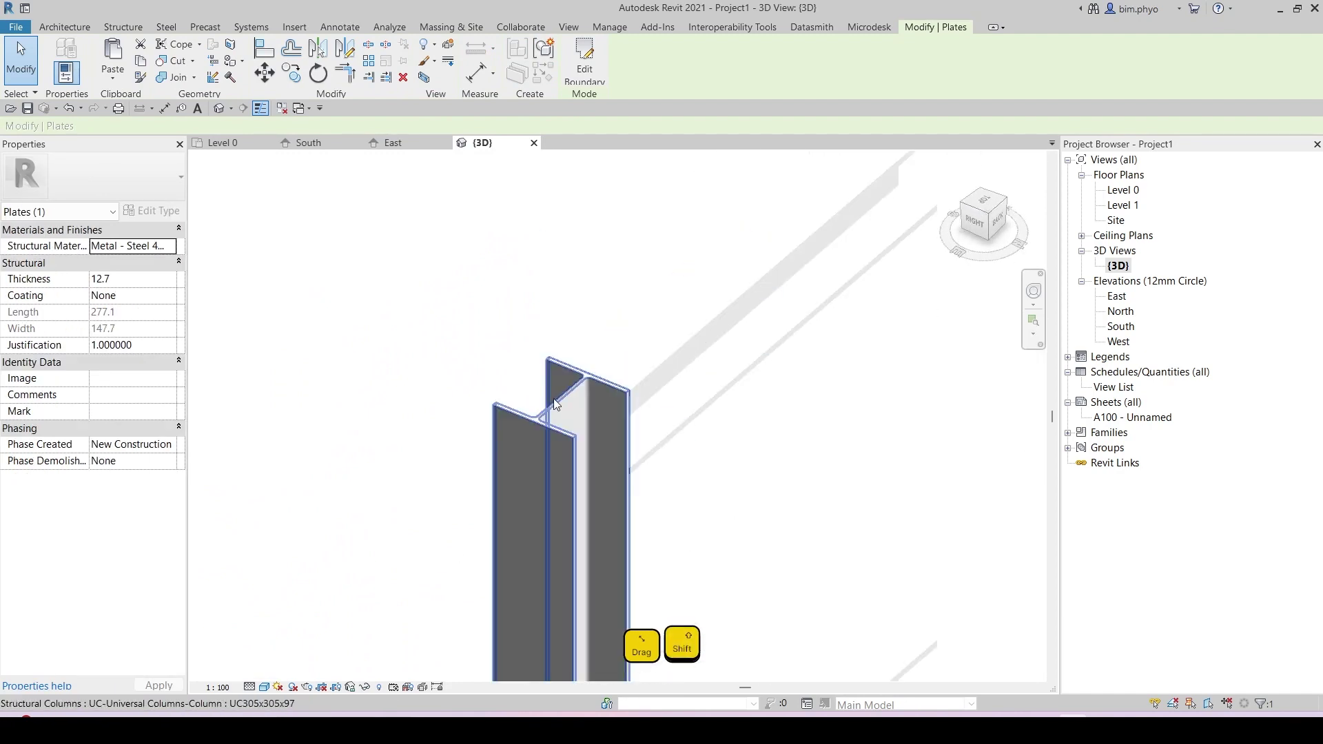
{"action": "scroll", "coordinate": [526, 385], "scroll_direction": "down", "scroll_amount": 3}
{"action": "middle_click_drag", "start_coordinate": [515, 490], "coordinate": [568, 437], "text": "shift"}
{"action": "scroll", "coordinate": [540, 435], "scroll_direction": "down", "scroll_amount": 4}
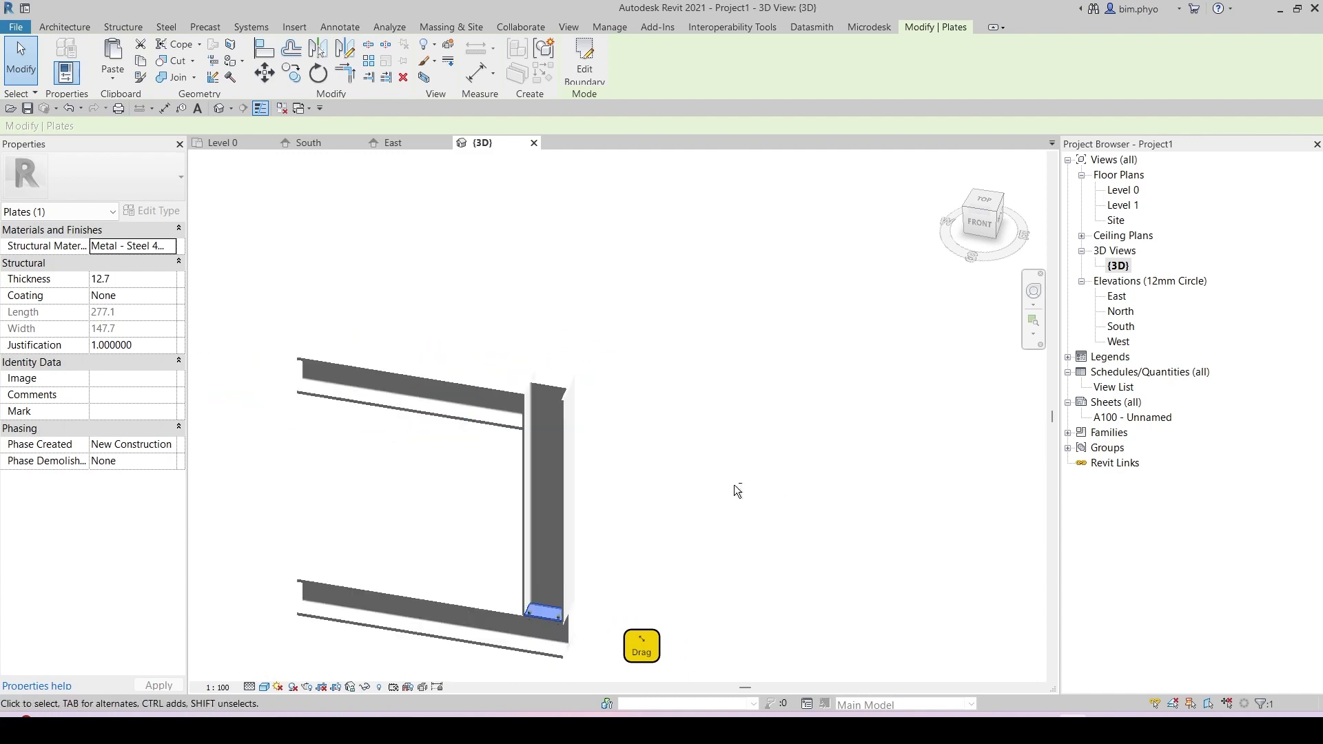
{"action": "middle_click_drag", "start_coordinate": [734, 485], "coordinate": [407, 482], "text": "shift"}
{"action": "scroll", "coordinate": [559, 609], "scroll_direction": "up", "scroll_amount": 6}
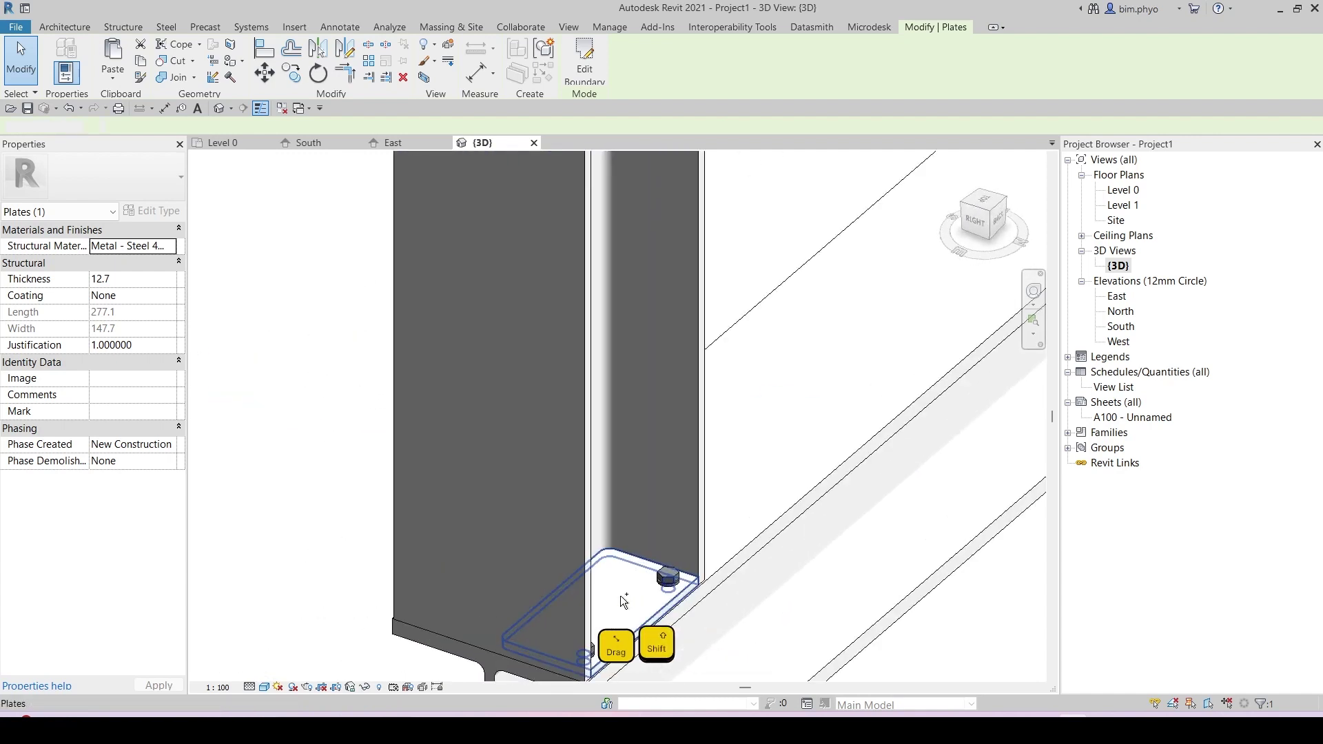
{"action": "left_click", "coordinate": [620, 596], "text": "ctrl"}
{"action": "scroll", "coordinate": [600, 503], "scroll_direction": "down", "scroll_amount": 4}
{"action": "middle_click_drag", "start_coordinate": [483, 585], "coordinate": [715, 475], "text": "shift"}
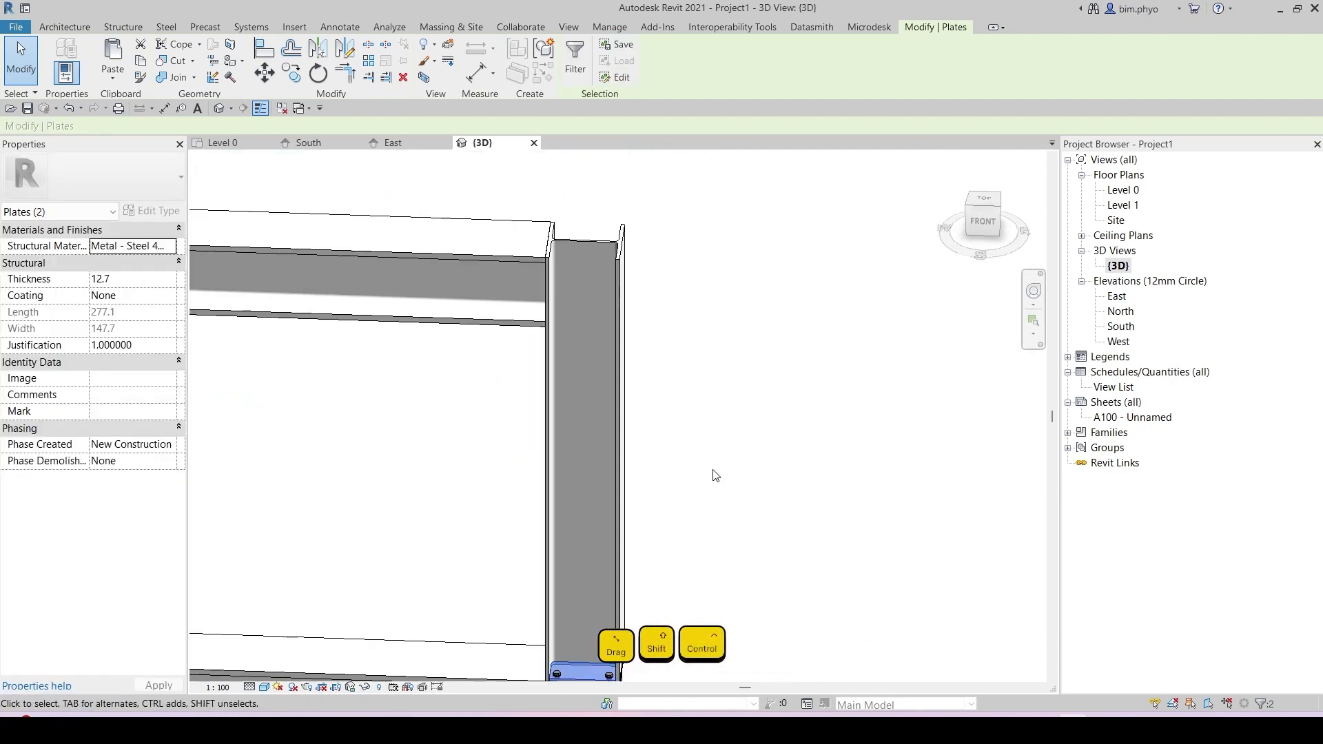
{"action": "left_click", "coordinate": [306, 143]}
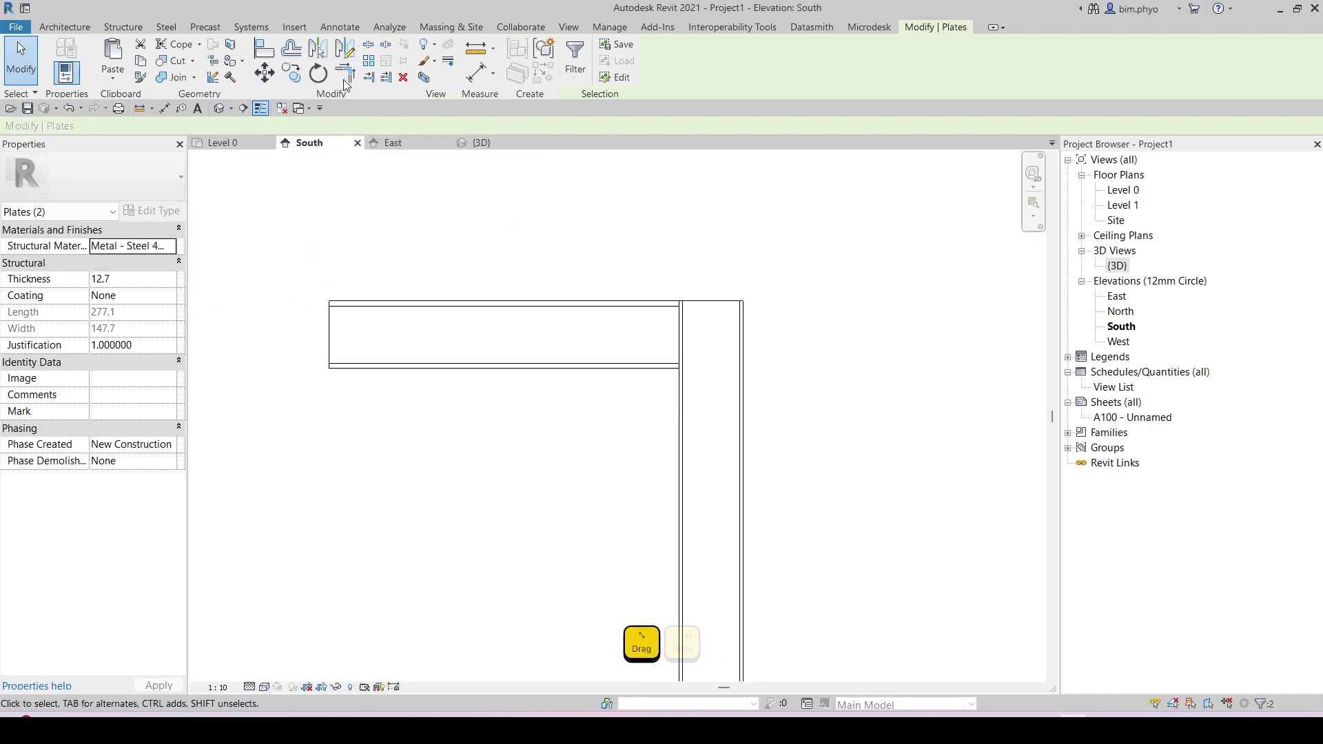
{"action": "left_click", "coordinate": [291, 72]}
{"action": "scroll", "coordinate": [800, 522], "scroll_direction": "down", "scroll_amount": 2}
{"action": "scroll", "coordinate": [708, 464], "scroll_direction": "up", "scroll_amount": 5}
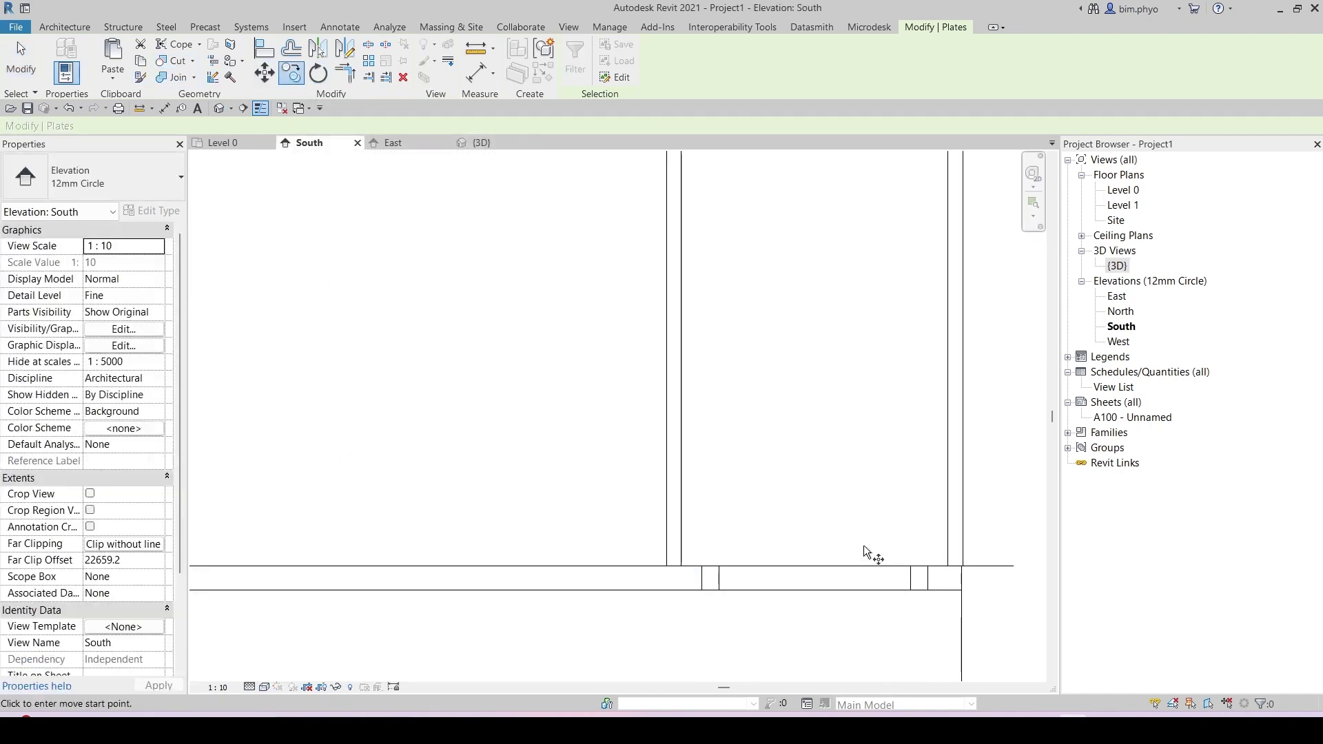
{"action": "left_click", "coordinate": [808, 567]}
{"action": "scroll", "coordinate": [744, 559], "scroll_direction": "down", "scroll_amount": 5}
{"action": "middle_click_drag", "start_coordinate": [738, 224], "coordinate": [706, 576]}
{"action": "scroll", "coordinate": [683, 551], "scroll_direction": "down", "scroll_amount": 2}
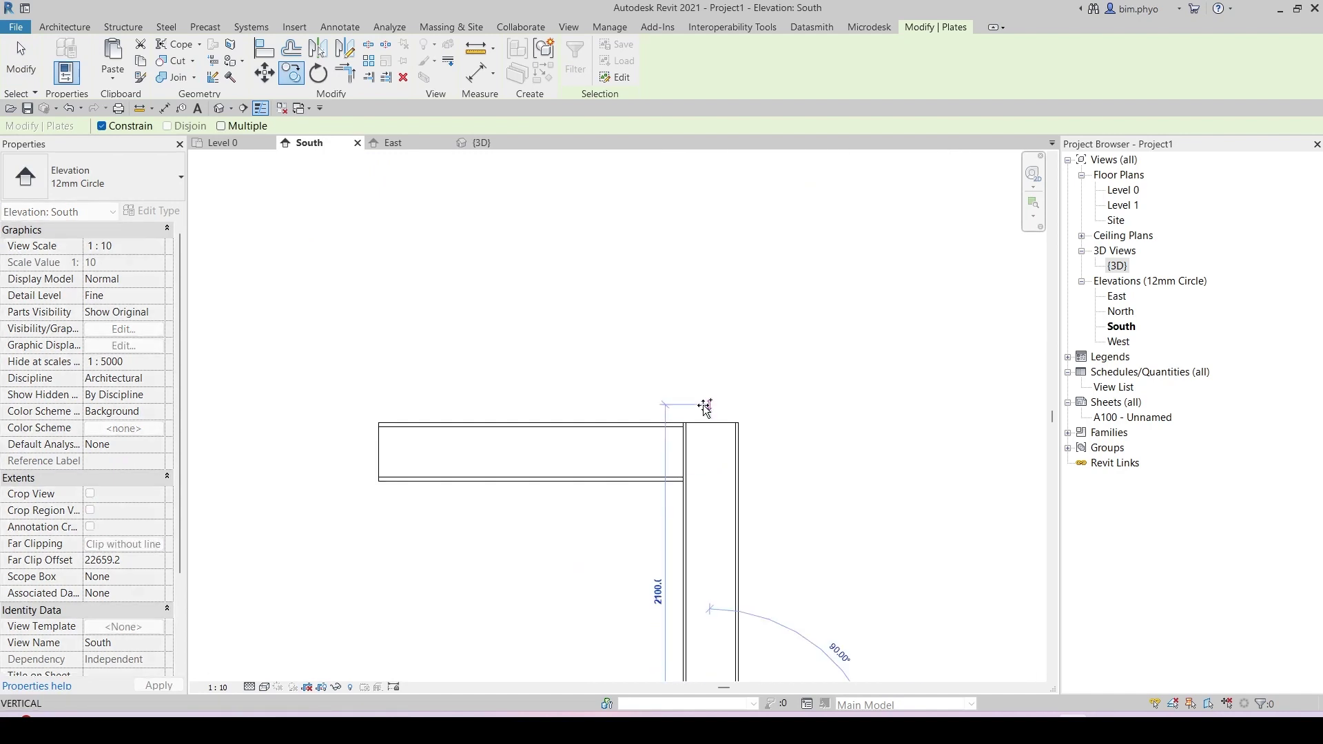
{"action": "scroll", "coordinate": [704, 406], "scroll_direction": "up", "scroll_amount": 2}
{"action": "scroll", "coordinate": [742, 413], "scroll_direction": "up", "scroll_amount": 3}
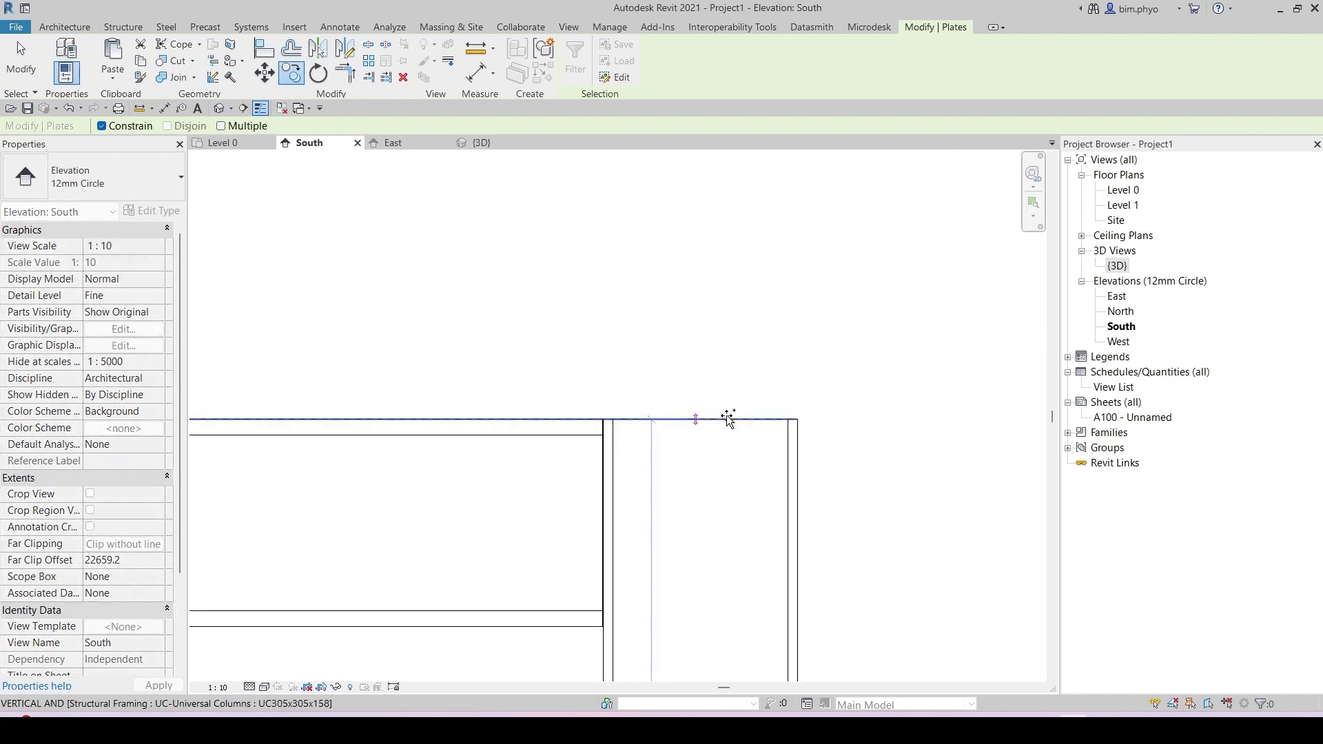
{"action": "left_click", "coordinate": [694, 419]}
{"action": "scroll", "coordinate": [694, 391], "scroll_direction": "down", "scroll_amount": 3}
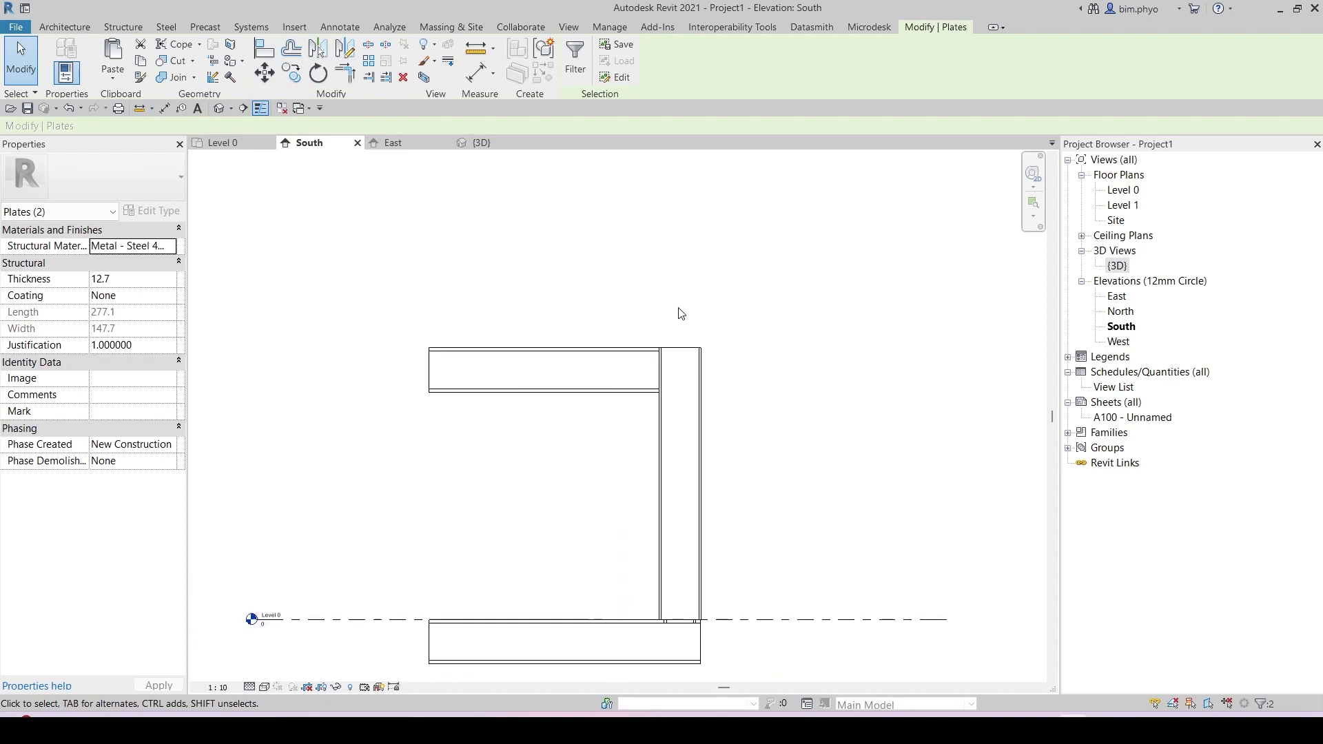
Turn on the Plates subcategory of Structural Connections in the South elevation's visibility overrides.
{"action": "scroll", "coordinate": [712, 672], "scroll_direction": "up", "scroll_amount": 3}
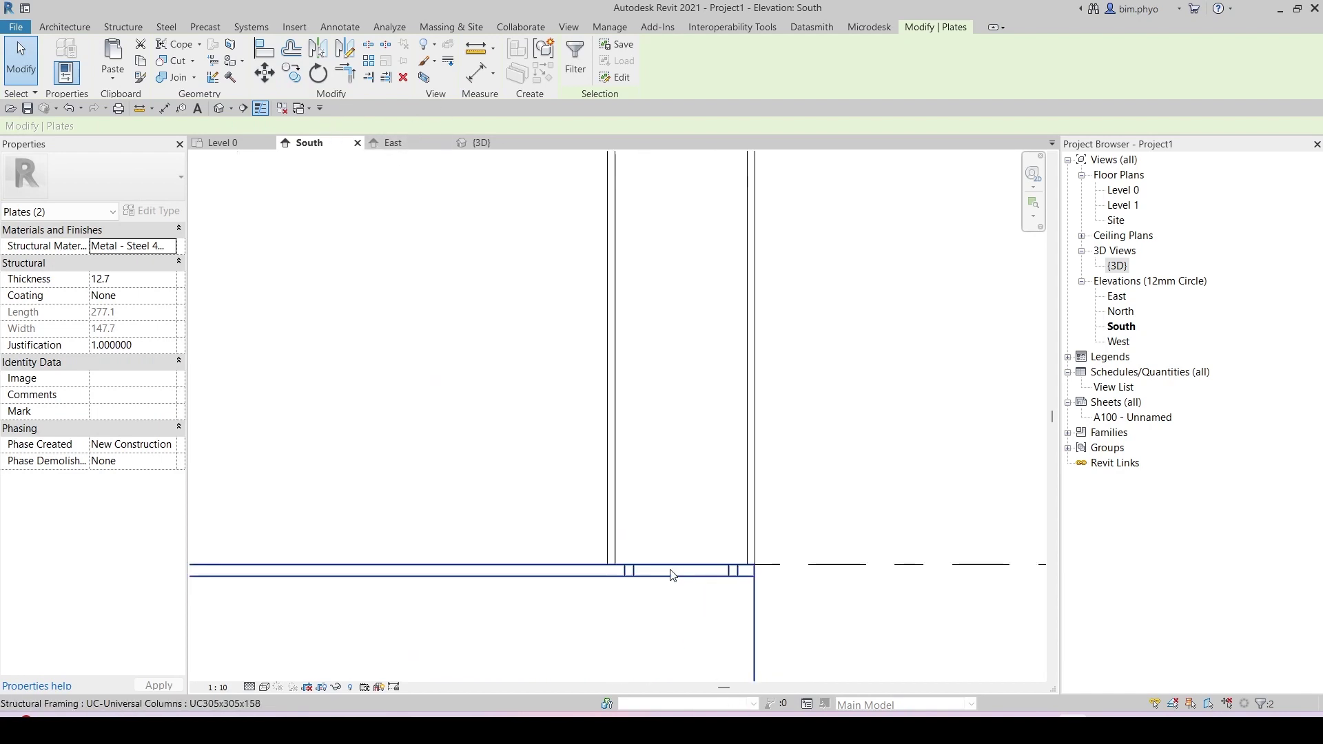
{"action": "key", "text": "Escape"}
{"action": "scroll", "coordinate": [553, 391], "scroll_direction": "down", "scroll_amount": 3}
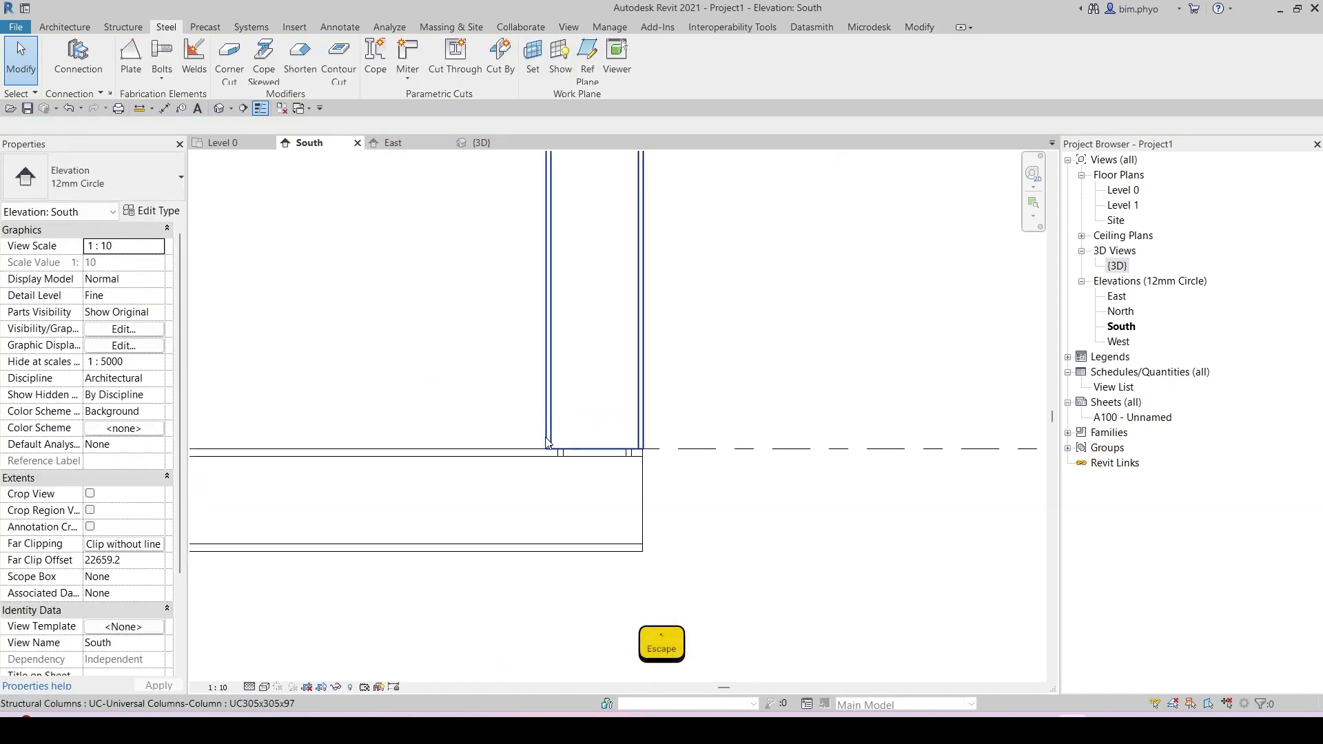
{"action": "middle_click_drag", "start_coordinate": [553, 391], "coordinate": [709, 373]}
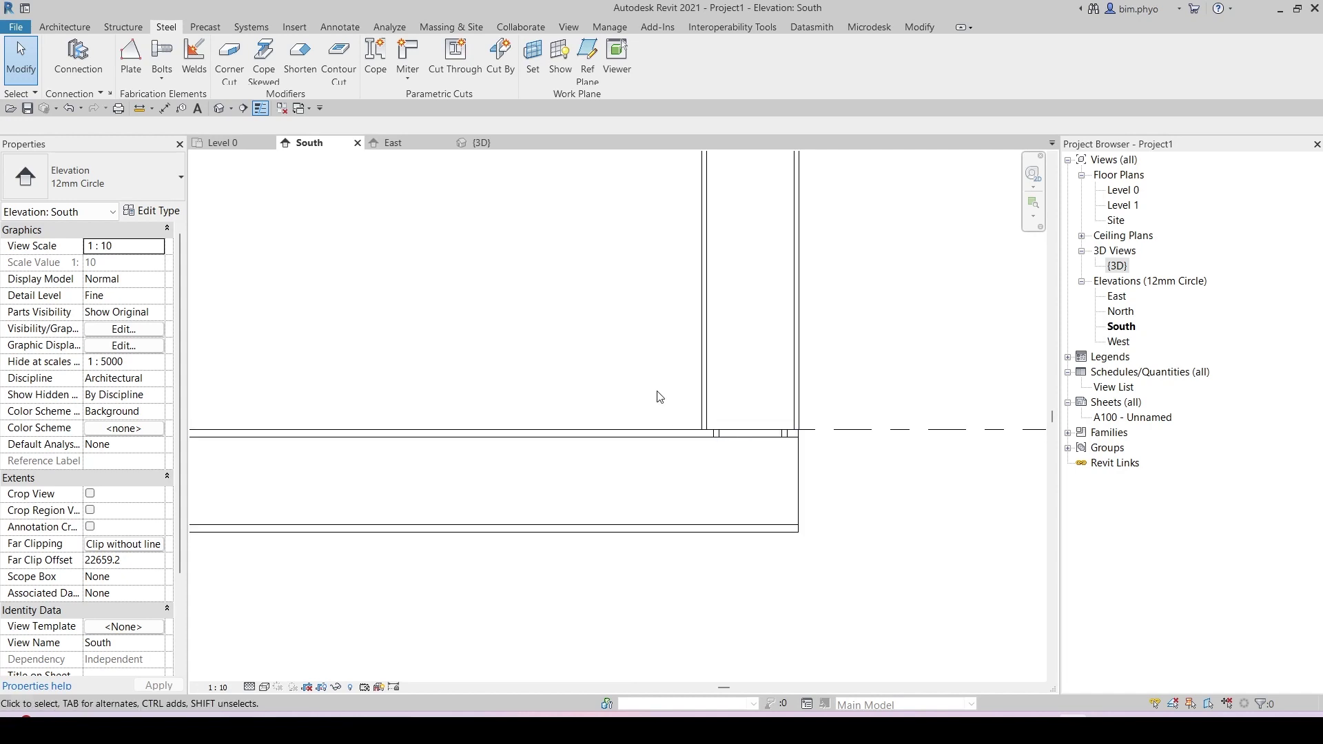
{"action": "key", "text": "v"}
{"action": "key", "text": "v"}
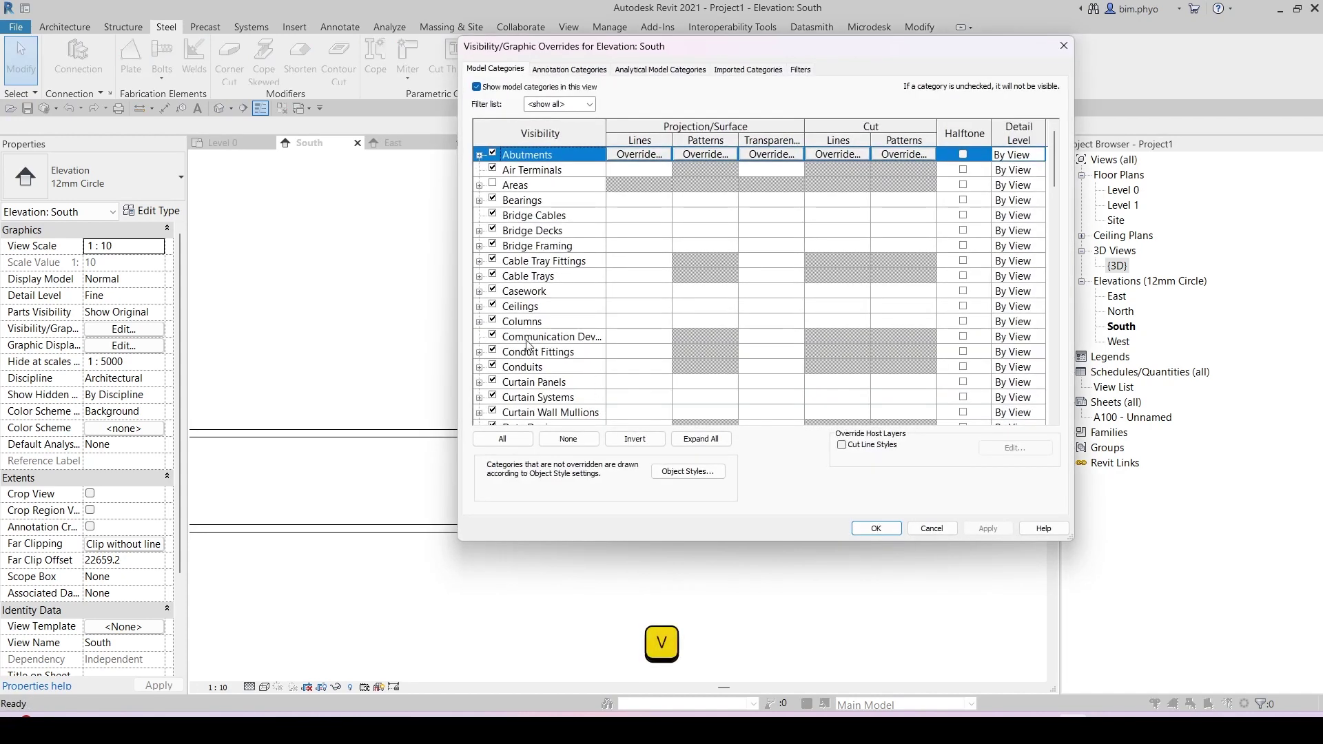
{"action": "left_click", "coordinate": [530, 338]}
{"action": "key", "text": "v"}
{"action": "scroll", "coordinate": [554, 293], "scroll_direction": "down", "scroll_amount": 1}
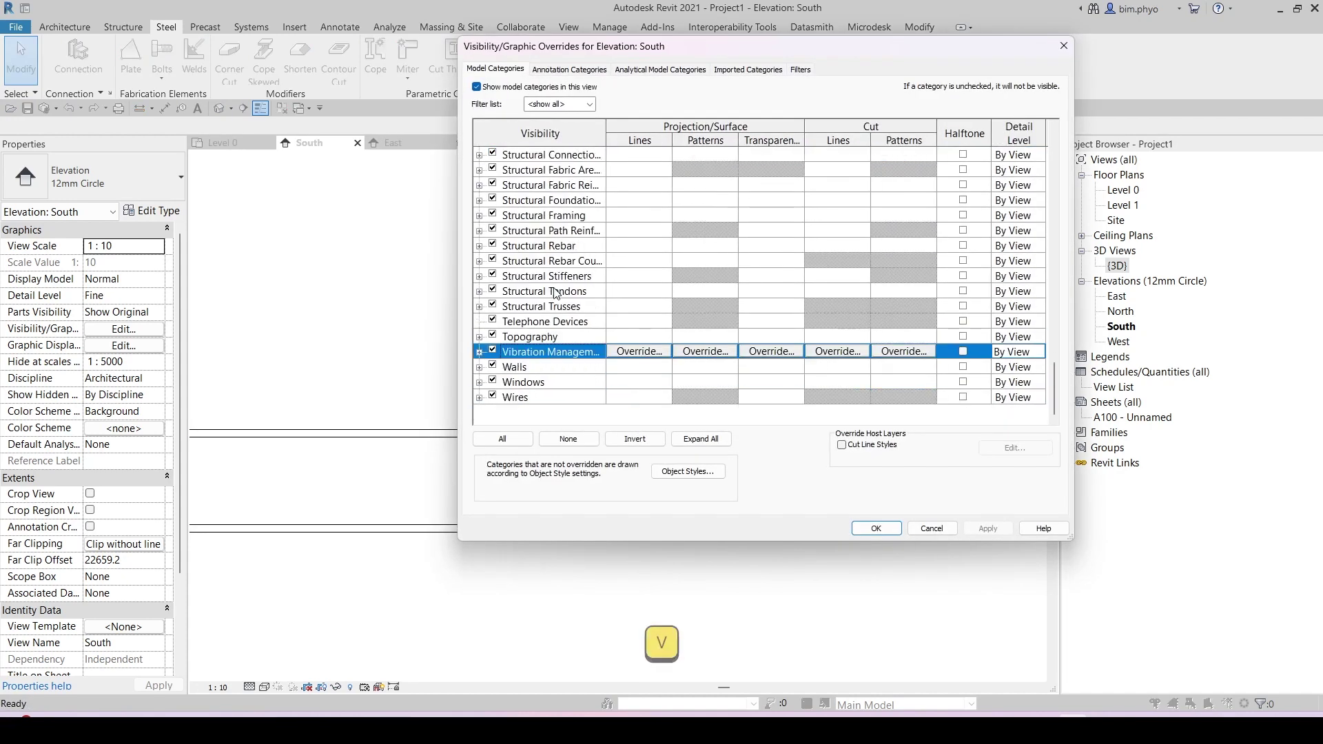
{"action": "scroll", "coordinate": [553, 284], "scroll_direction": "up", "scroll_amount": 2}
{"action": "left_click", "coordinate": [560, 236]}
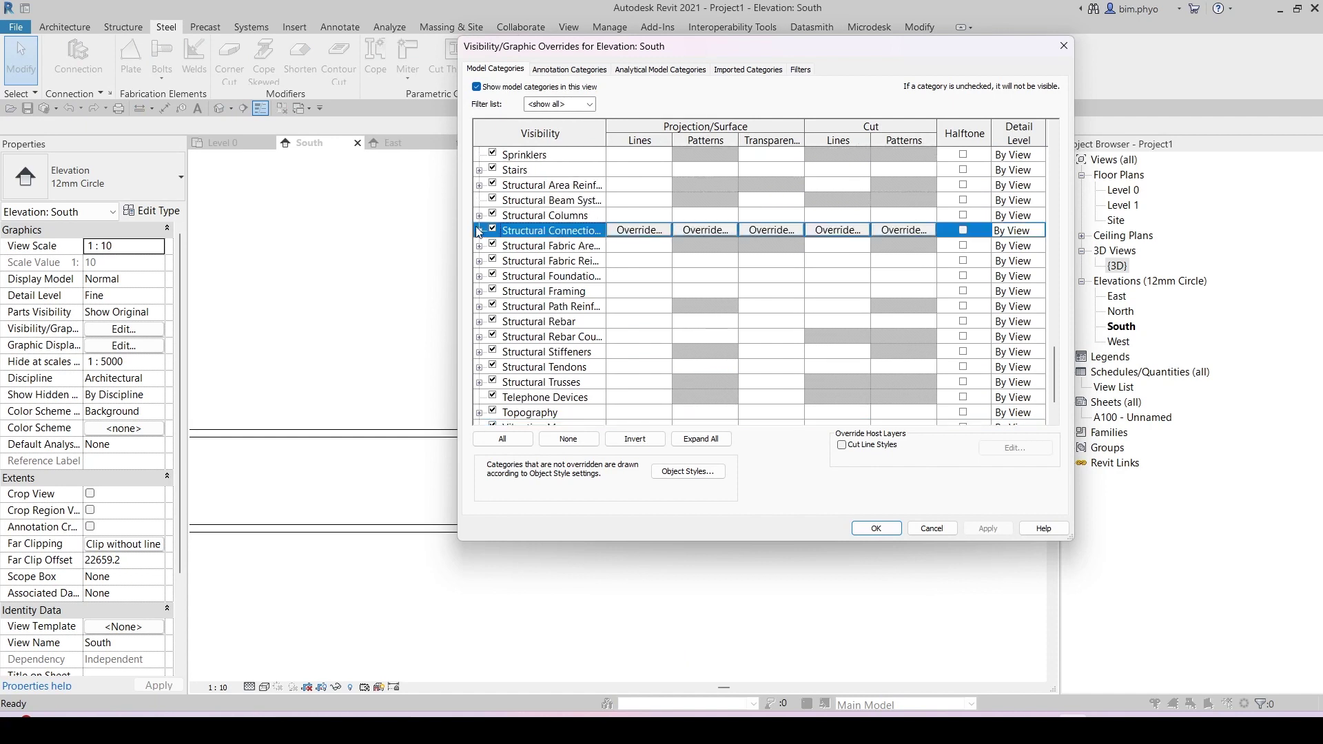
{"action": "left_click", "coordinate": [479, 231]}
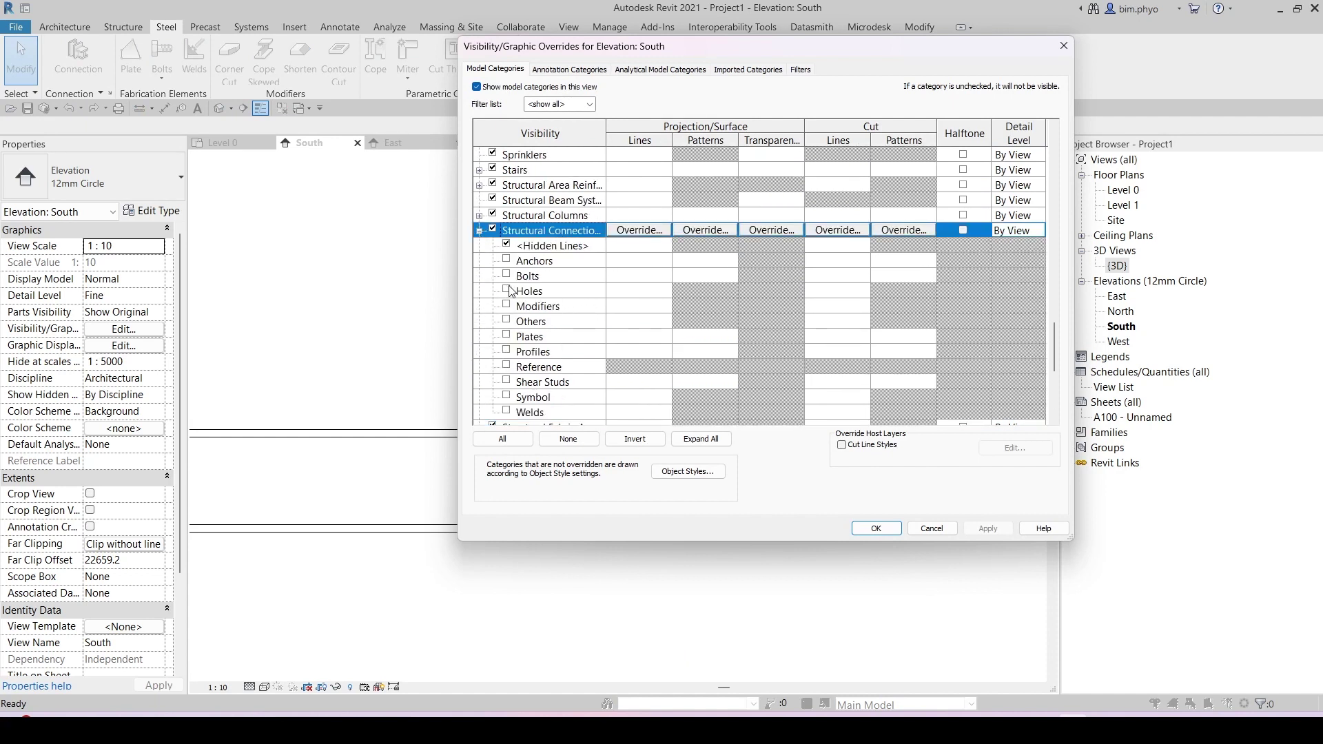
{"action": "left_click", "coordinate": [507, 336]}
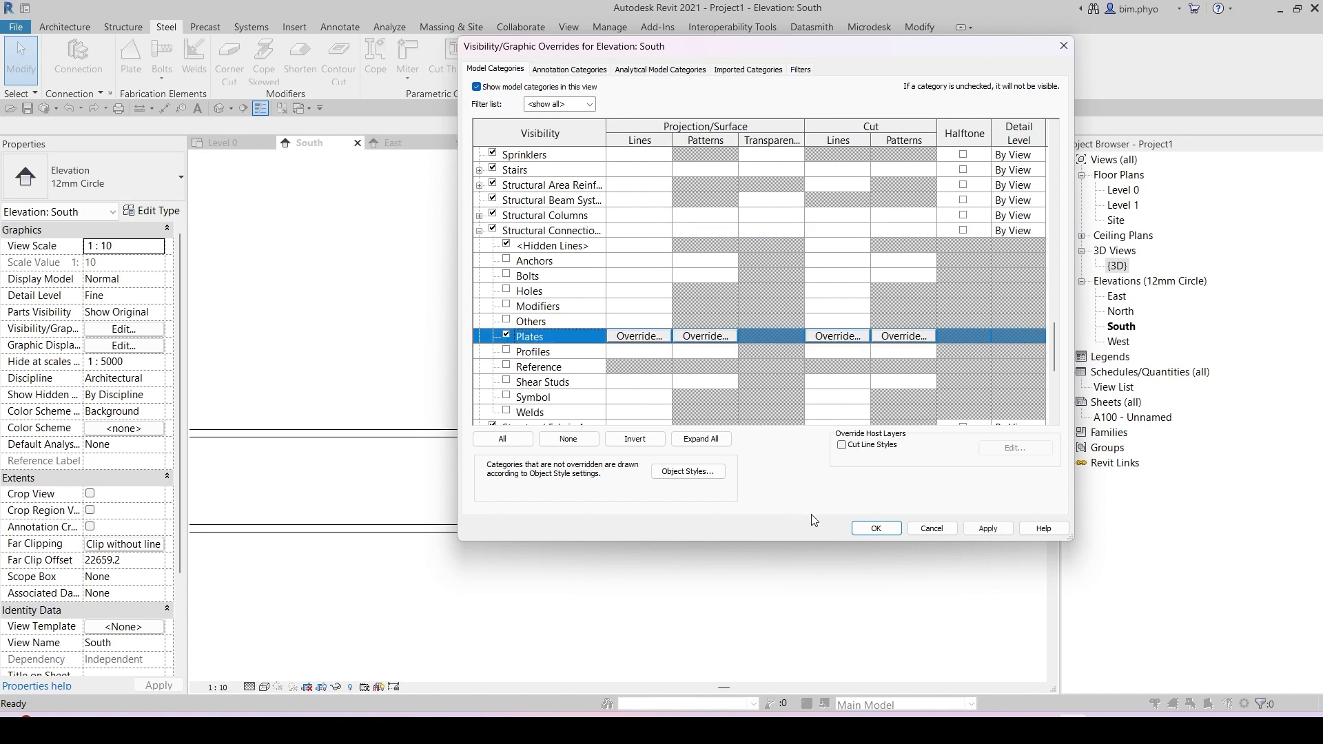
{"action": "left_click", "coordinate": [873, 529]}
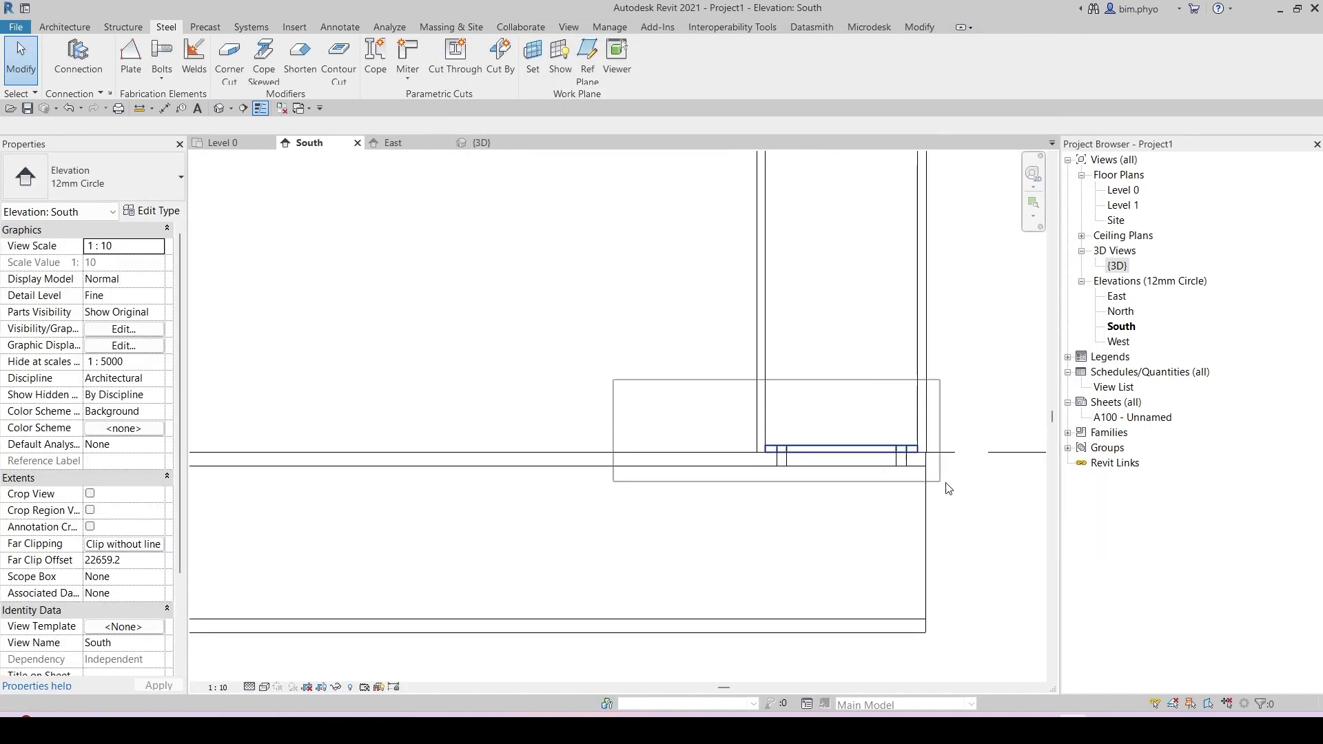
Move the two copied plates down in the South elevation so their upper face aligns with the column's top edge.
{"action": "left_click_drag", "start_coordinate": [614, 380], "coordinate": [965, 486]}
{"action": "scroll", "coordinate": [630, 492], "scroll_direction": "down", "scroll_amount": 5}
{"action": "middle_click_drag", "start_coordinate": [656, 191], "coordinate": [650, 321]}
{"action": "scroll", "coordinate": [649, 319], "scroll_direction": "up", "scroll_amount": 4}
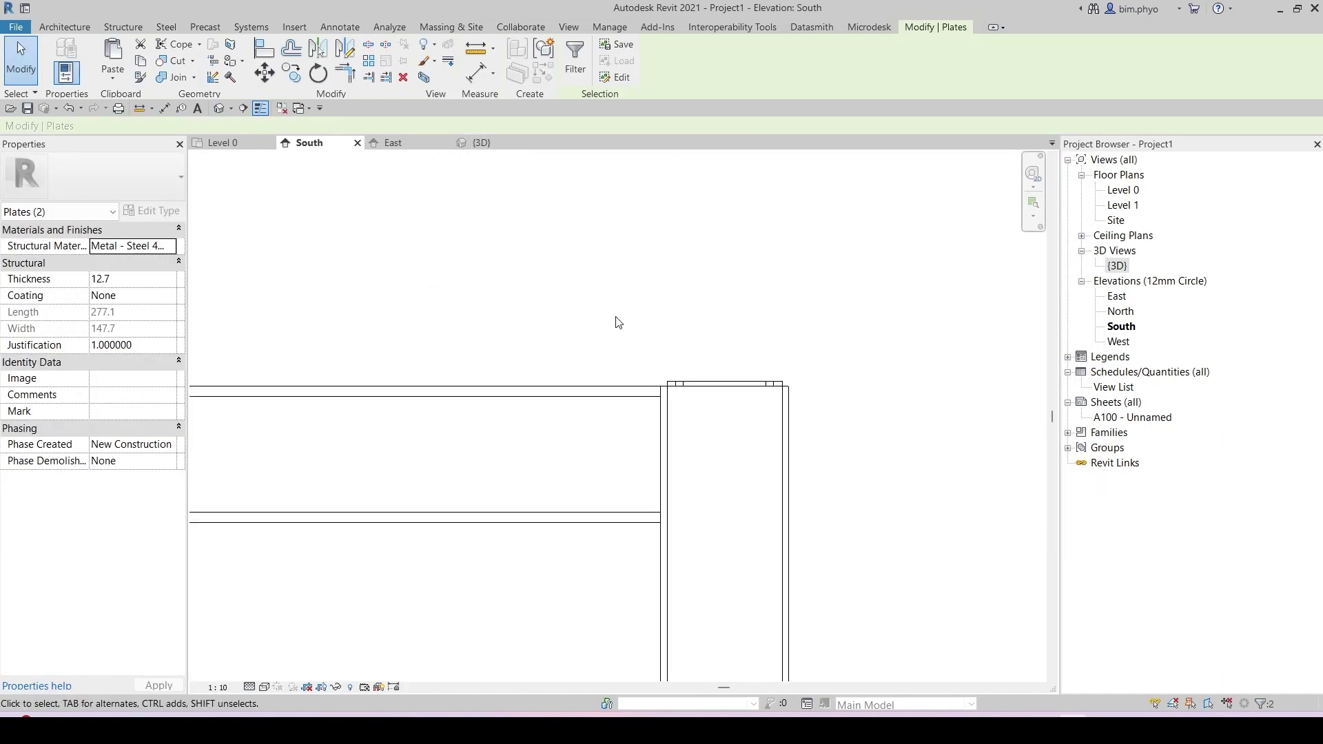
{"action": "scroll", "coordinate": [707, 380], "scroll_direction": "up", "scroll_amount": 4}
{"action": "scroll", "coordinate": [551, 389], "scroll_direction": "down", "scroll_amount": 2}
{"action": "key", "text": "Escape"}
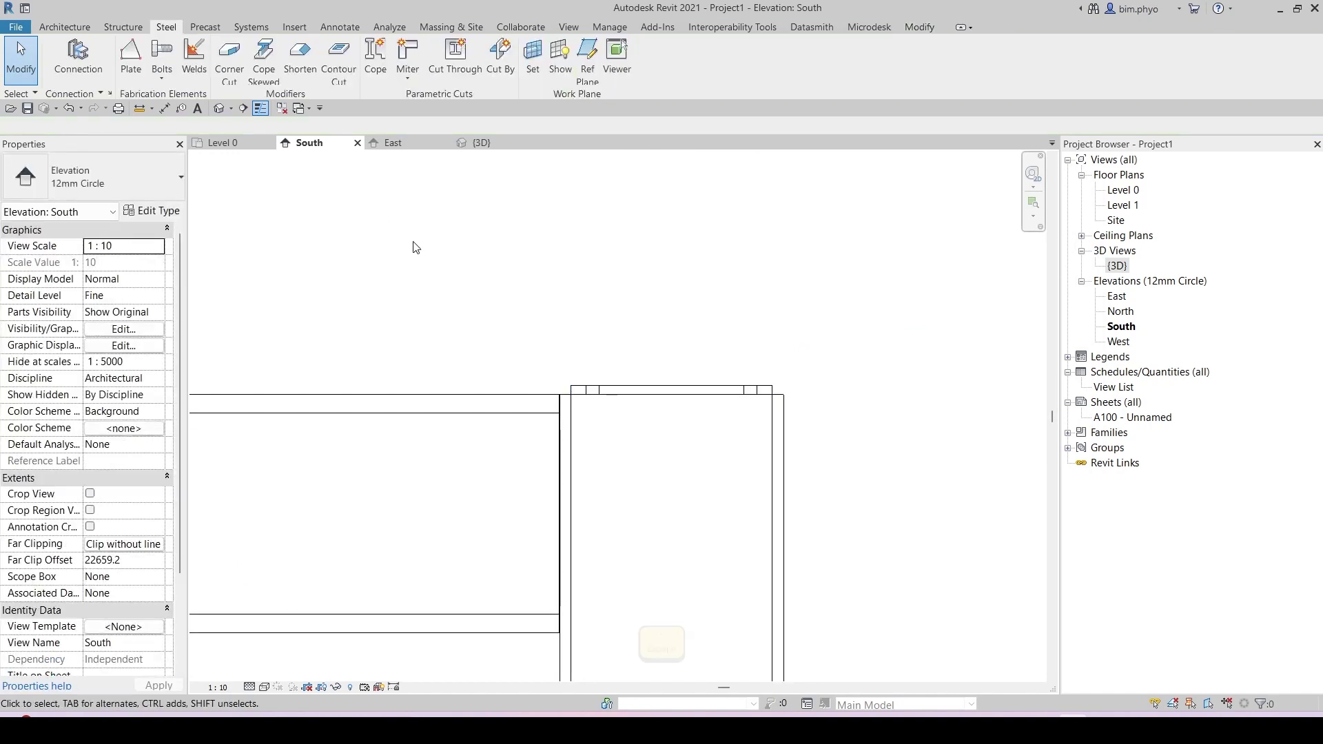
{"action": "left_click_drag", "start_coordinate": [419, 245], "coordinate": [883, 475]}
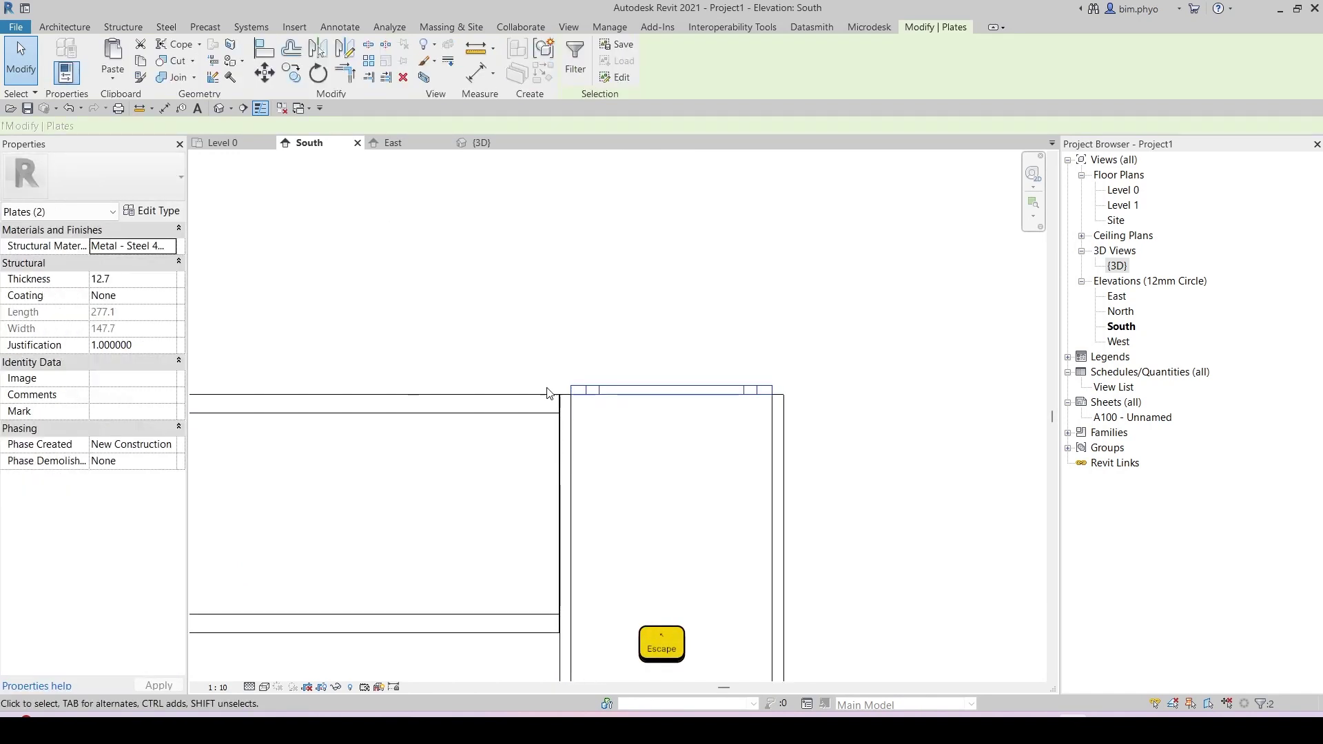
{"action": "left_click", "coordinate": [265, 73]}
{"action": "scroll", "coordinate": [593, 407], "scroll_direction": "up", "scroll_amount": 5}
{"action": "left_click", "coordinate": [670, 334]}
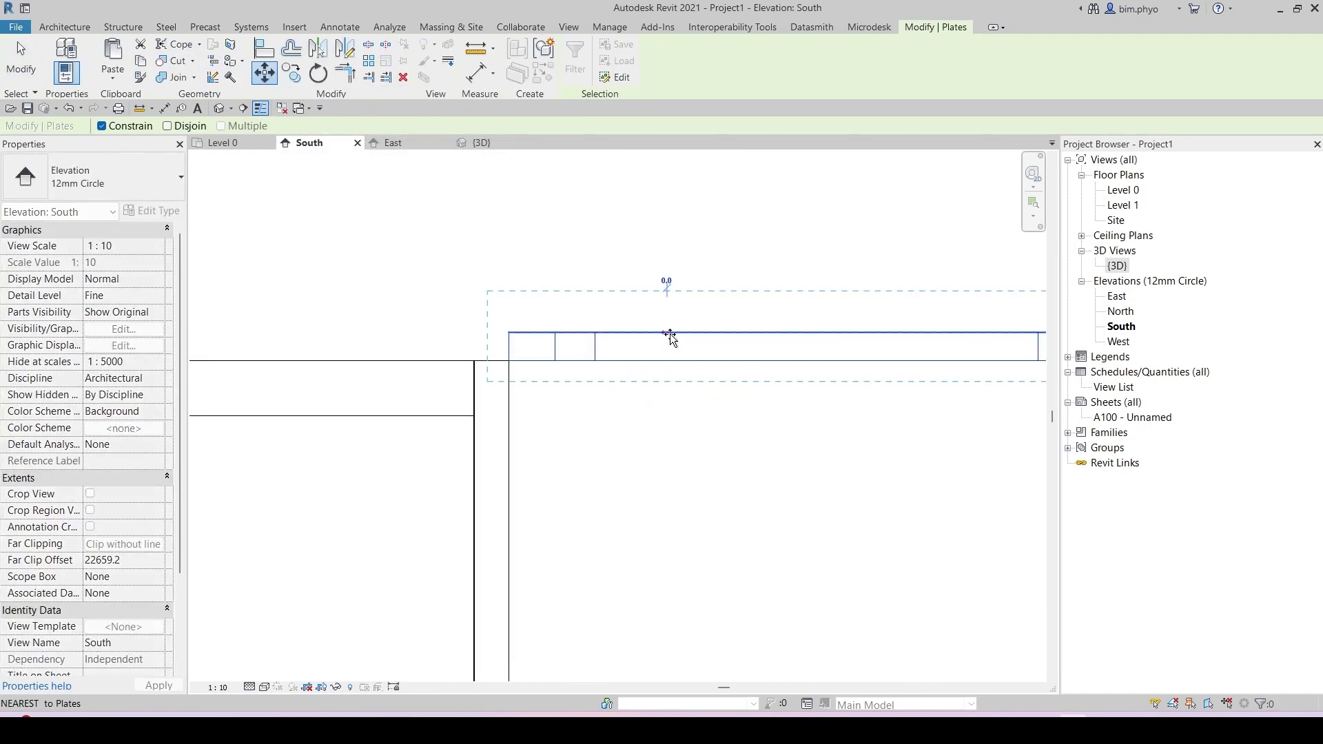
{"action": "left_click", "coordinate": [666, 361]}
Check the two copied plates at the column's top in the 3D view and delete both.
{"action": "left_click", "coordinate": [476, 143]}
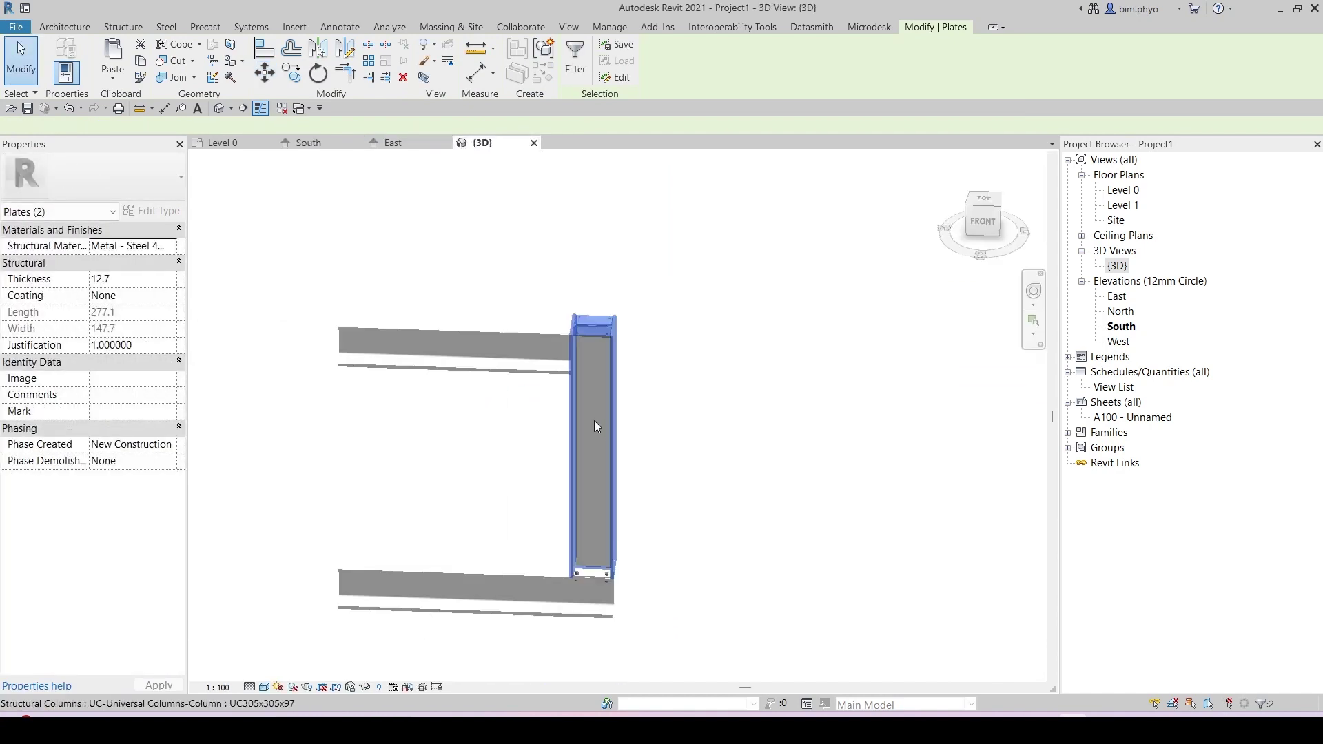
{"action": "scroll", "coordinate": [594, 421], "scroll_direction": "down", "scroll_amount": 2}
{"action": "middle_click_drag", "start_coordinate": [700, 477], "coordinate": [689, 498], "text": "shift"}
{"action": "key", "text": "Escape"}
{"action": "scroll", "coordinate": [607, 334], "scroll_direction": "up", "scroll_amount": 8}
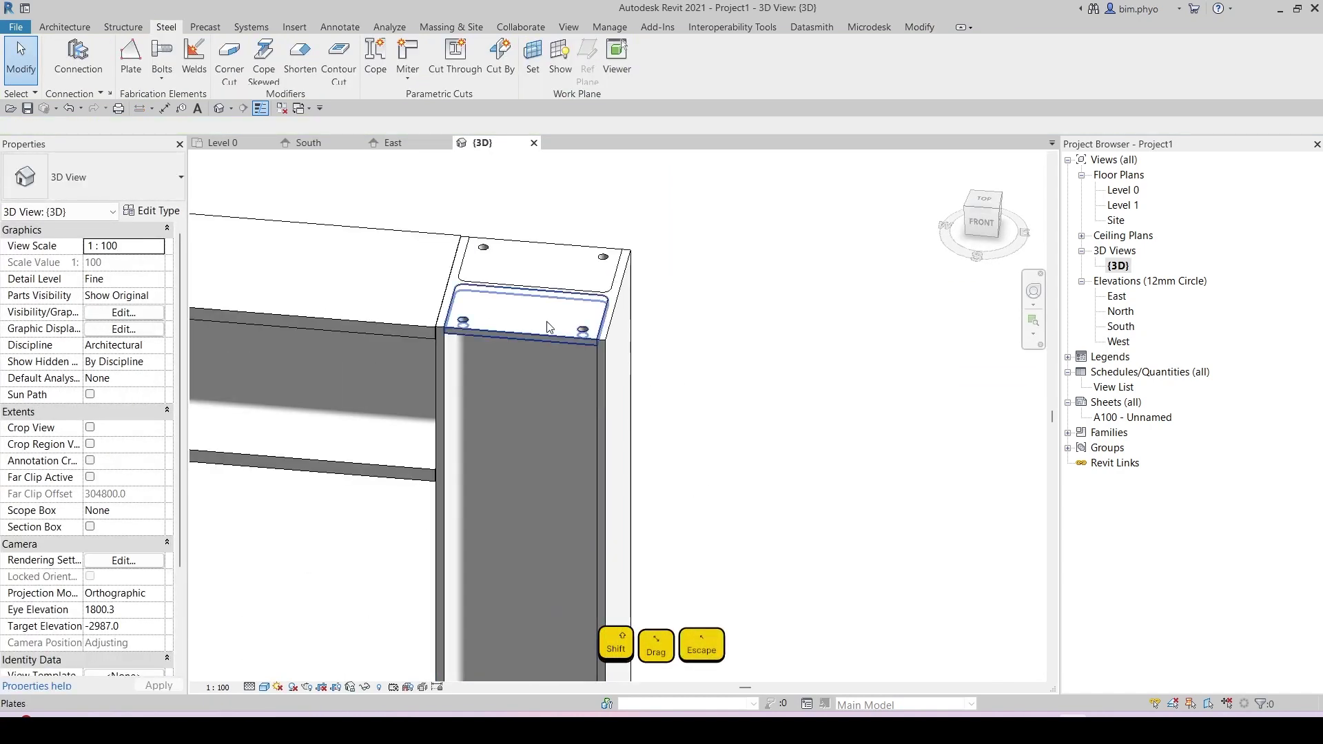
{"action": "left_click", "coordinate": [506, 318]}
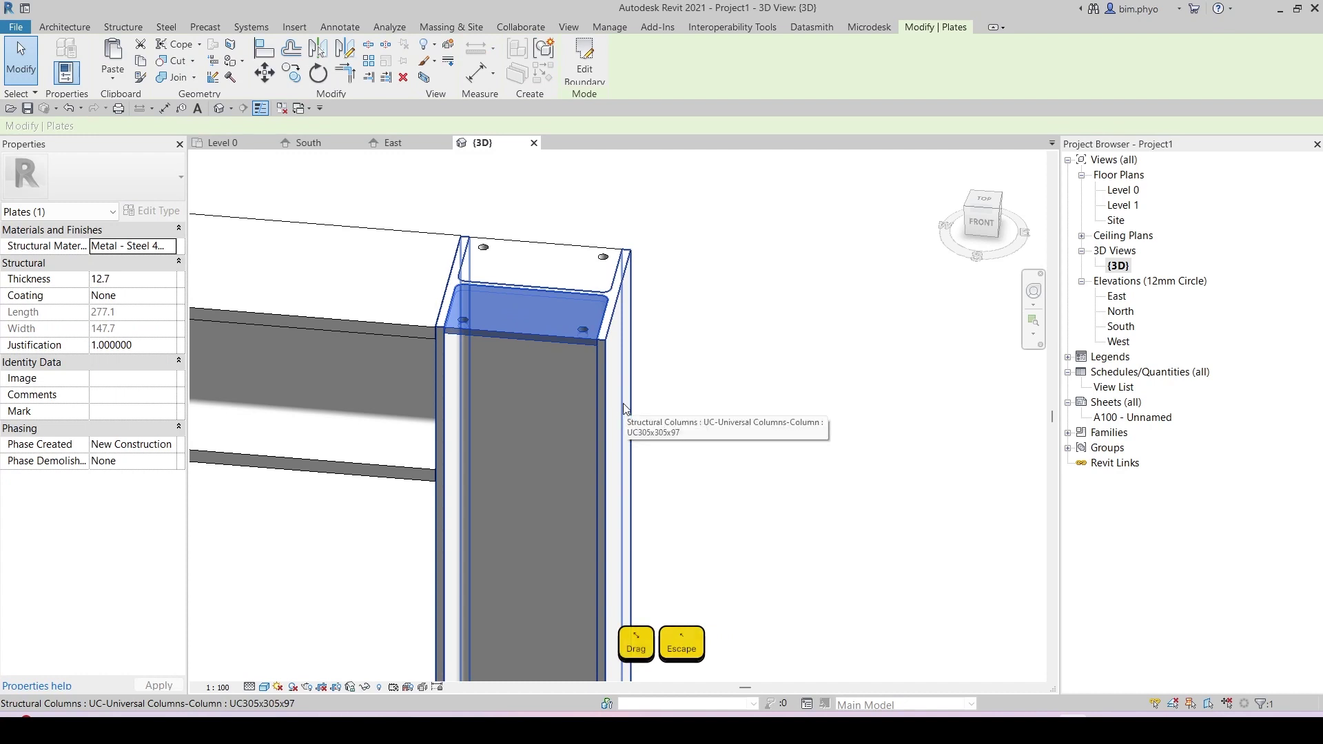
{"action": "scroll", "coordinate": [680, 493], "scroll_direction": "down", "scroll_amount": 4}
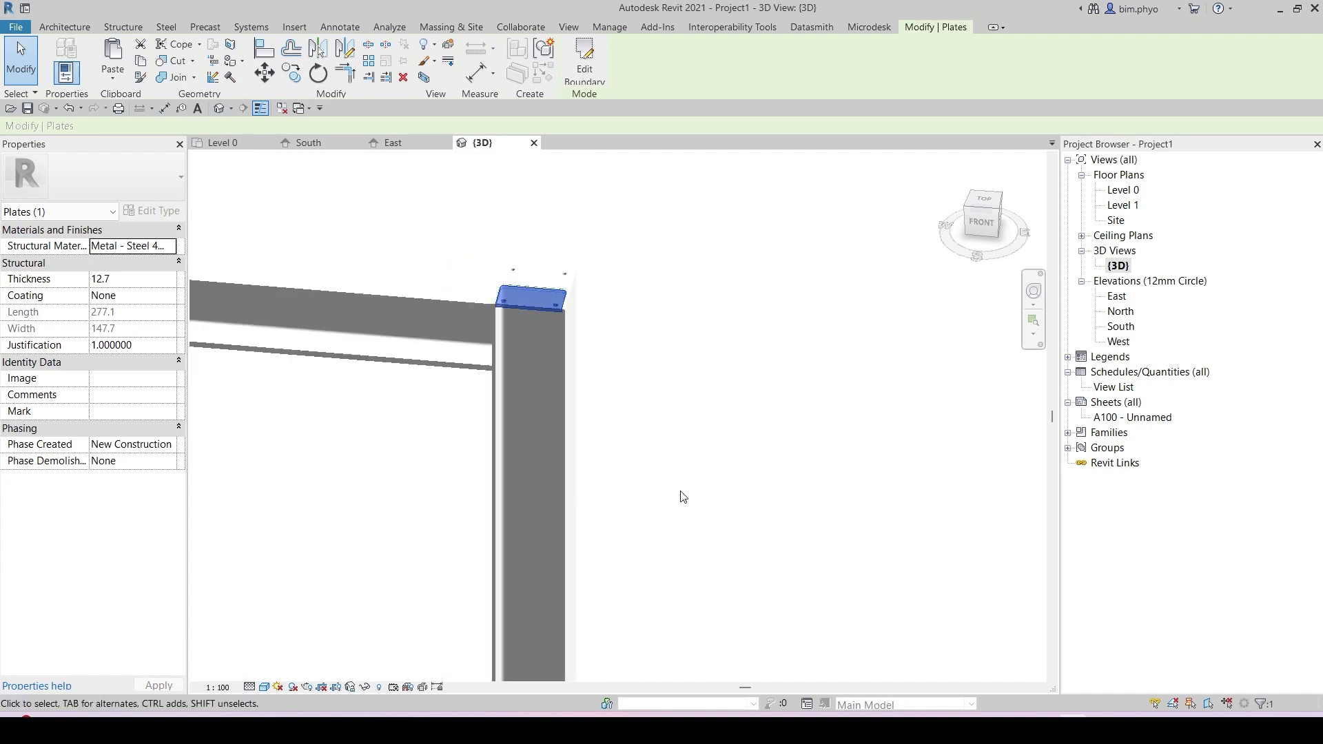
{"action": "middle_click_drag", "start_coordinate": [680, 493], "coordinate": [709, 497]}
{"action": "scroll", "coordinate": [656, 329], "scroll_direction": "up", "scroll_amount": 6}
{"action": "scroll", "coordinate": [654, 320], "scroll_direction": "down", "scroll_amount": 5}
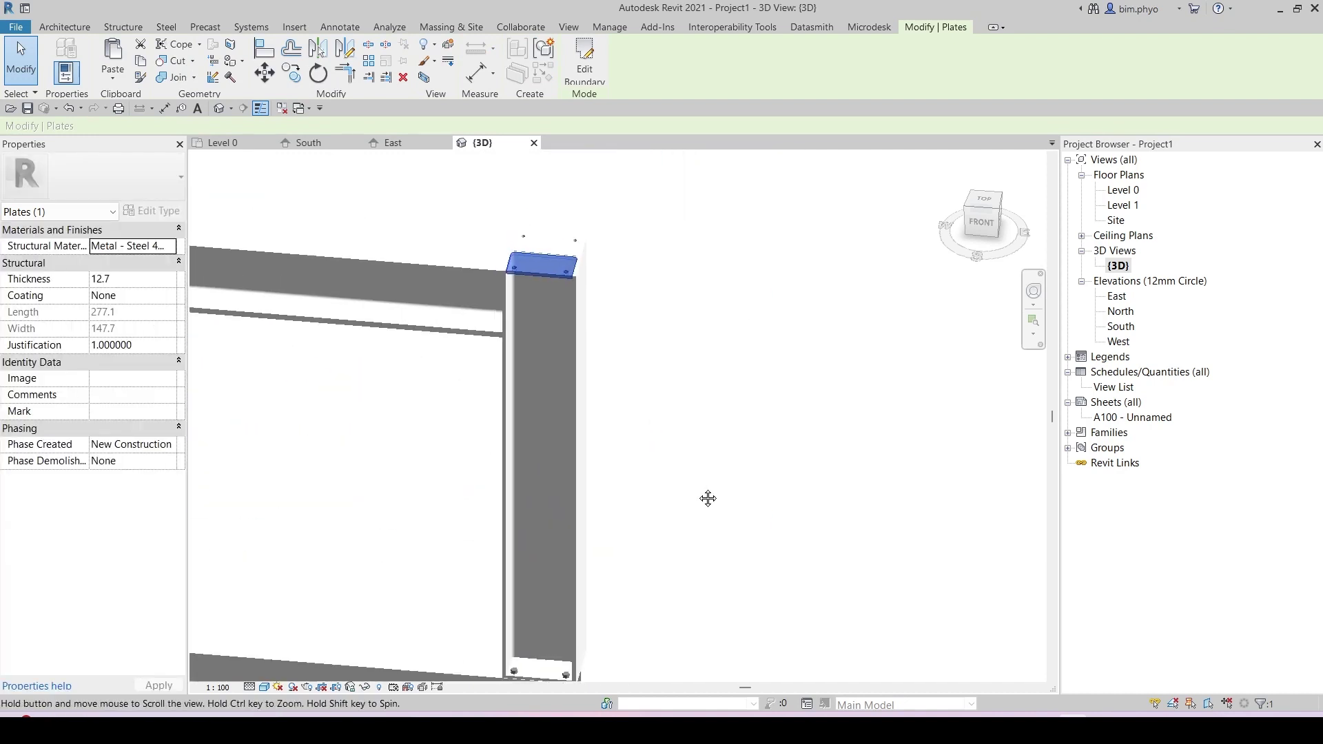
{"action": "scroll", "coordinate": [590, 307], "scroll_direction": "up", "scroll_amount": 5}
{"action": "scroll", "coordinate": [538, 305], "scroll_direction": "up", "scroll_amount": 3}
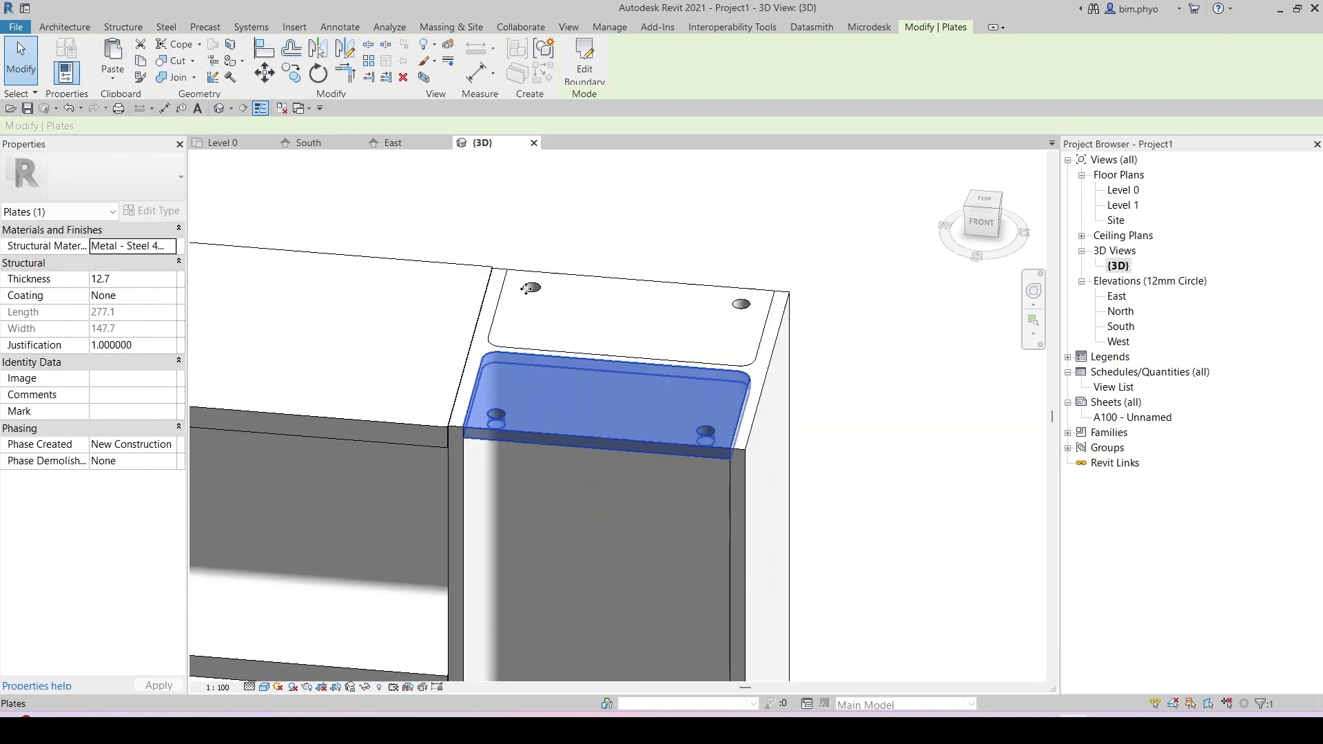
{"action": "left_click_drag", "start_coordinate": [444, 202], "coordinate": [842, 490]}
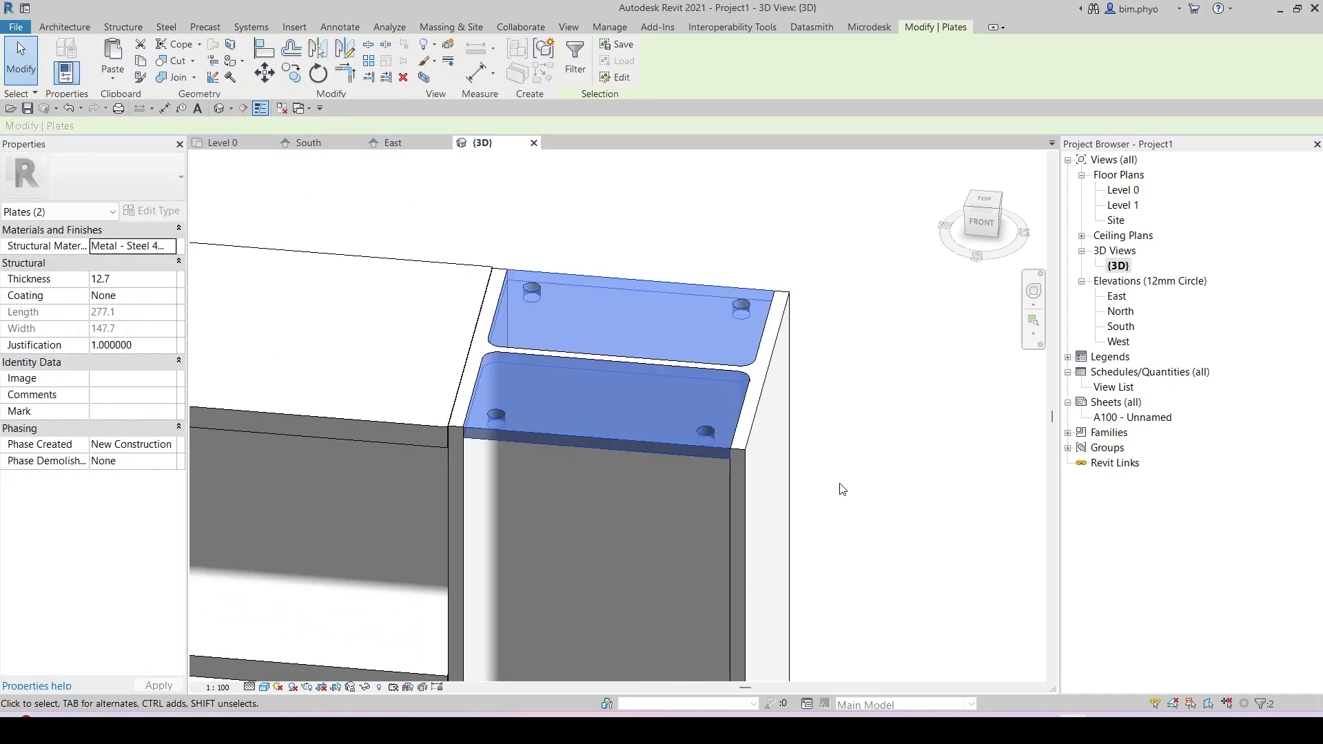
{"action": "key", "text": "Delete"}
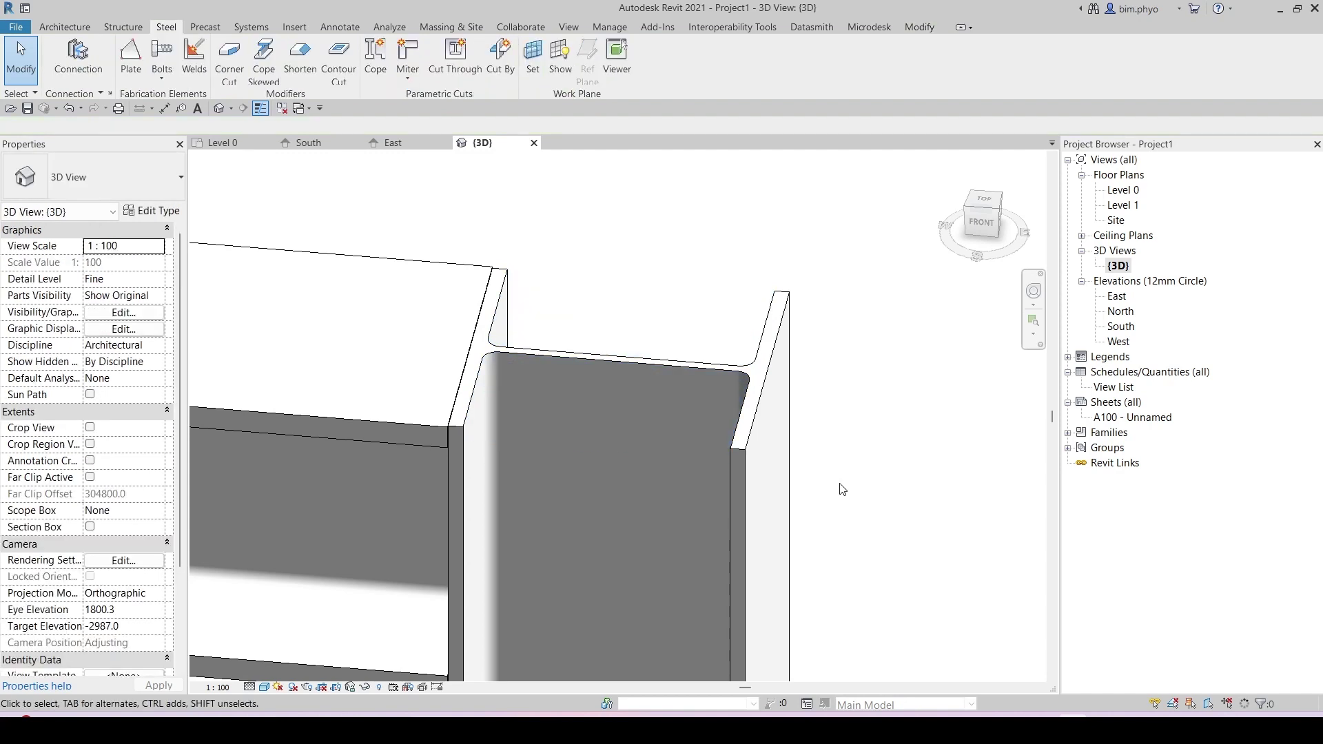
Start a new steel plate and pick the column's top face as its work plane.
{"action": "left_click", "coordinate": [130, 59]}
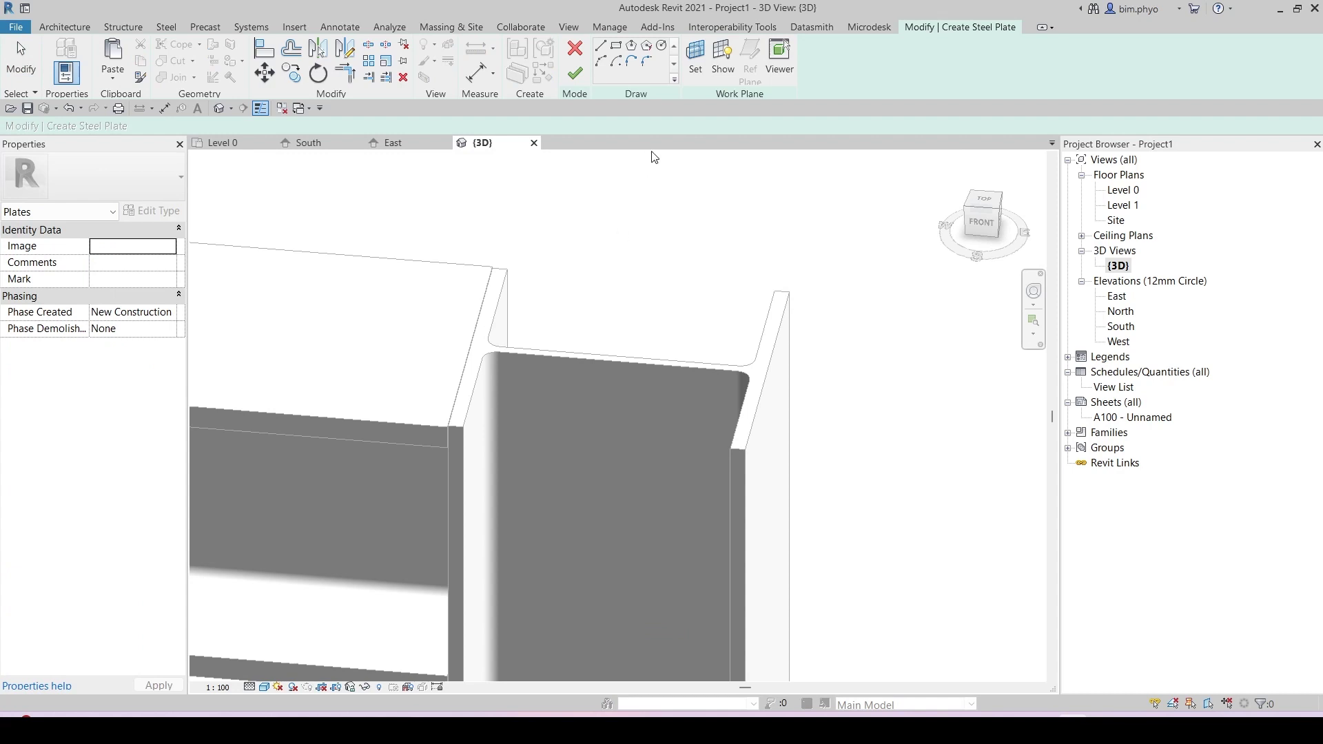
{"action": "left_click", "coordinate": [692, 52]}
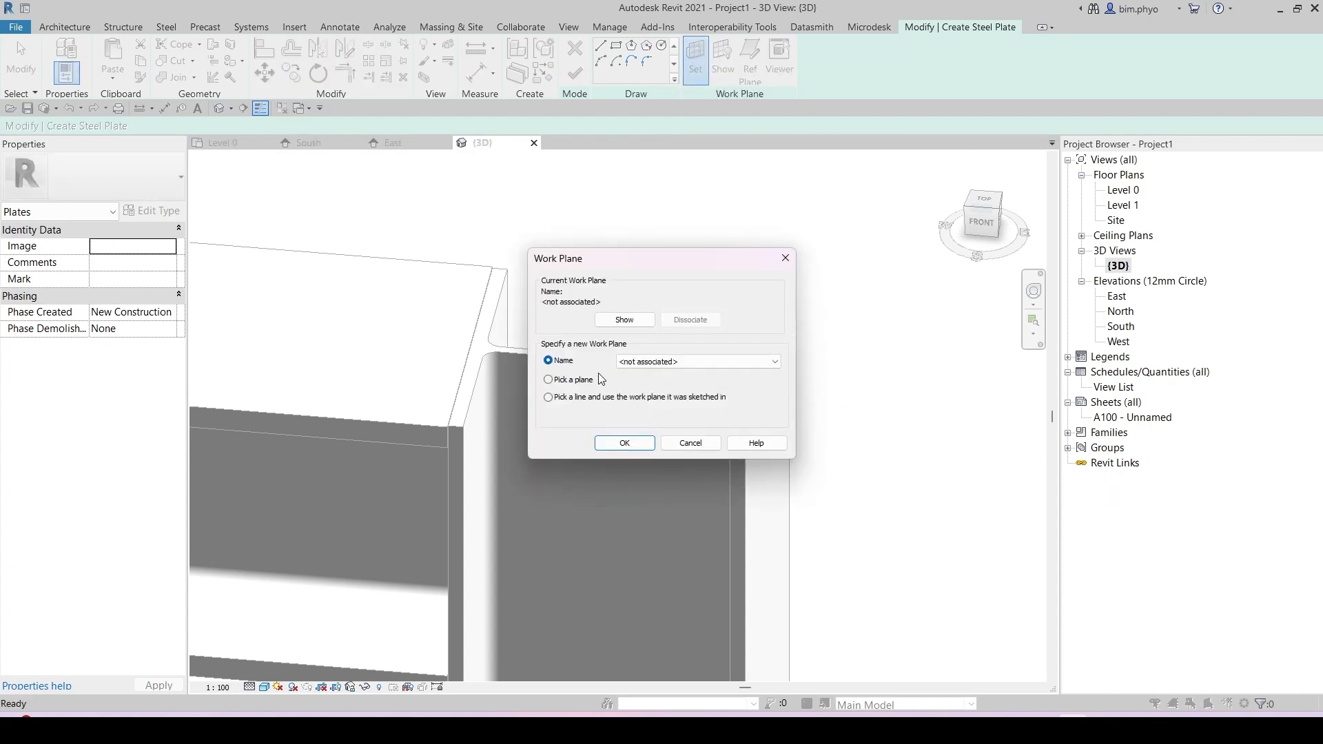
{"action": "left_click", "coordinate": [610, 444]}
{"action": "scroll", "coordinate": [478, 356], "scroll_direction": "up", "scroll_amount": 2}
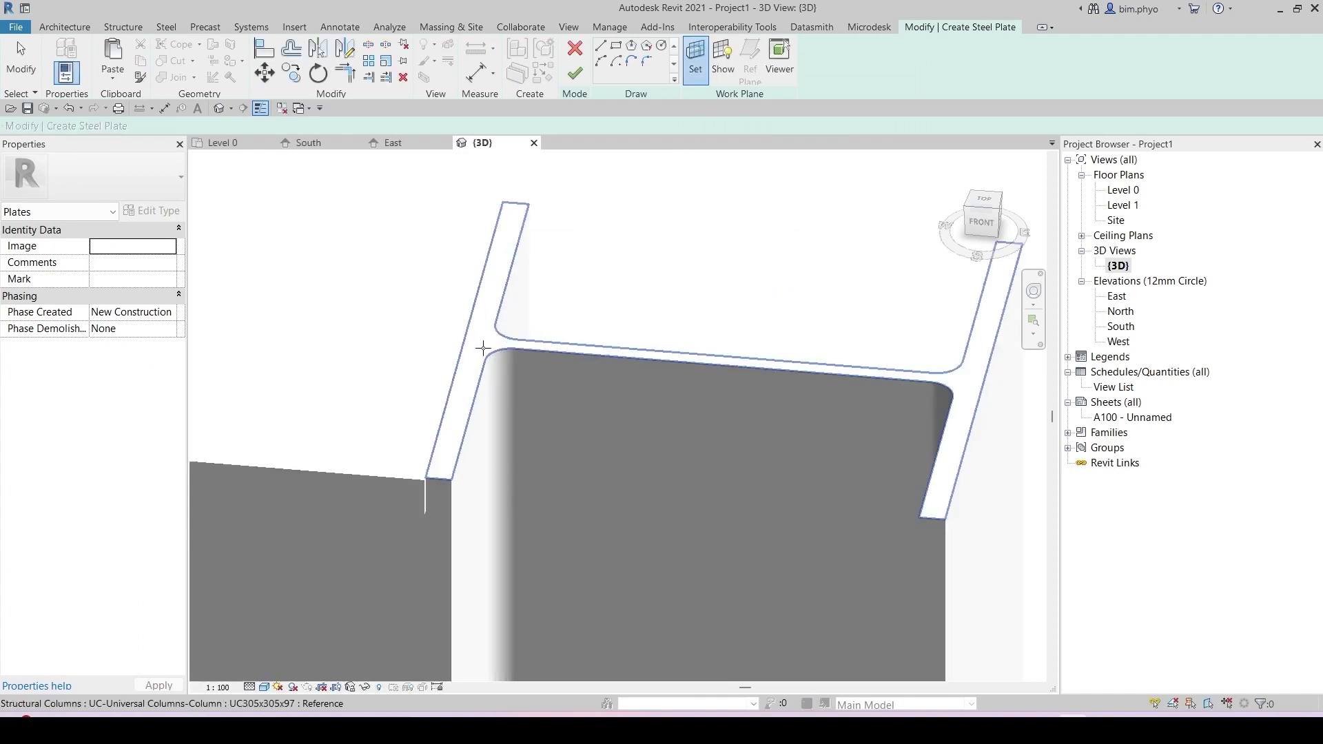
{"action": "left_click", "coordinate": [486, 352]}
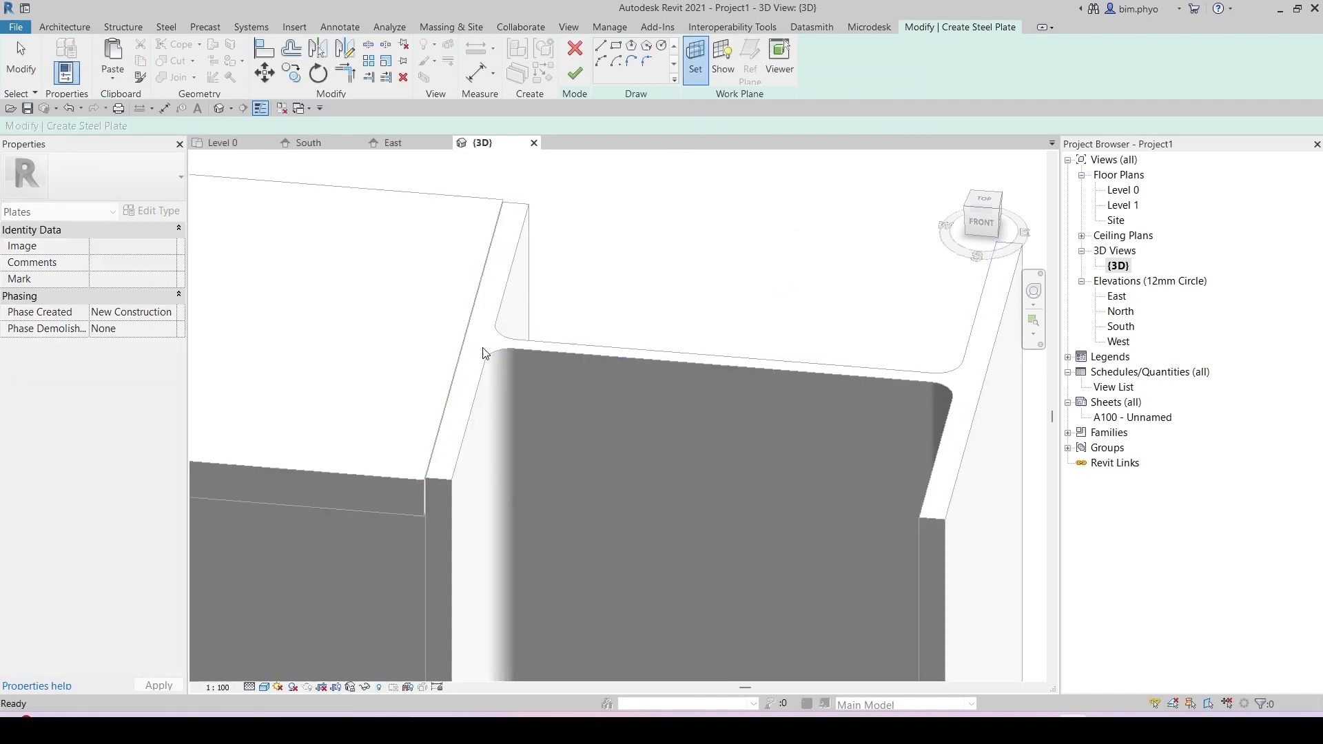
Sketch the plate's straight outer edge and both side edges between the column's inner flange faces in the Level 0 plan.
{"action": "left_click", "coordinate": [227, 143]}
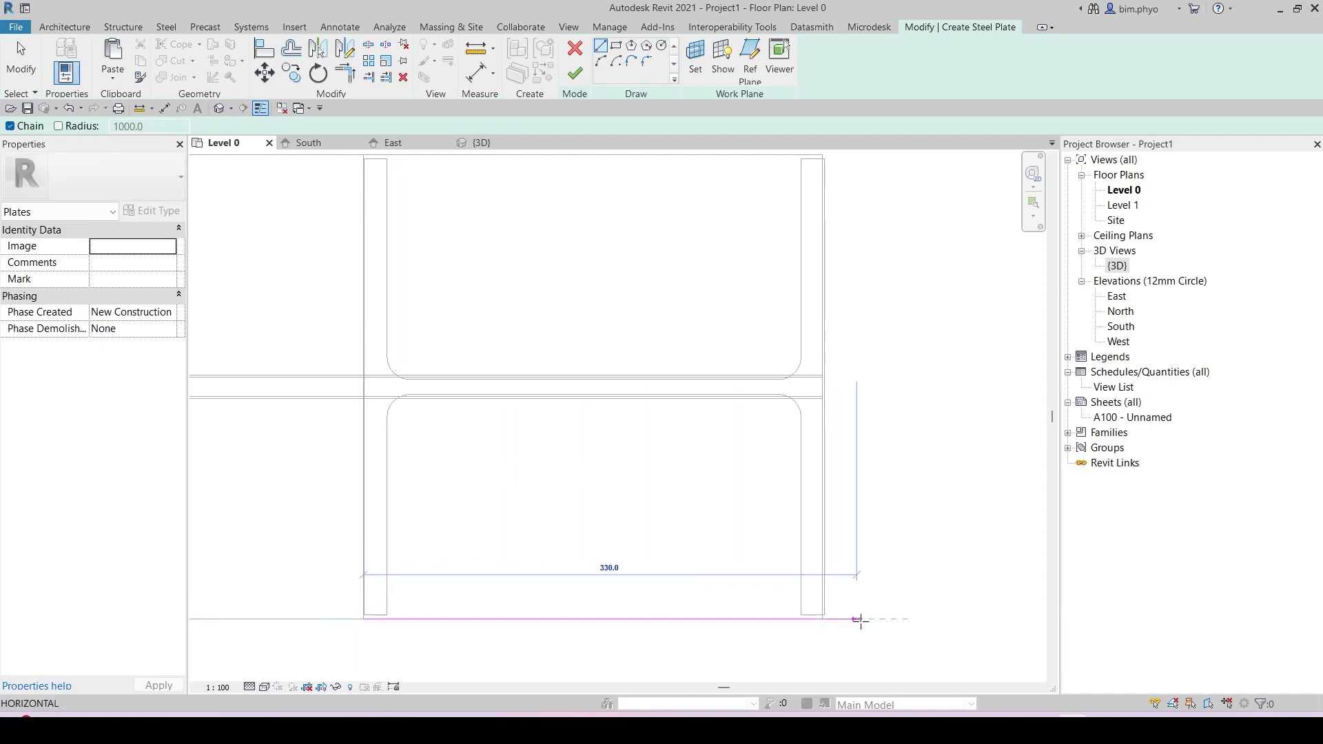
{"action": "scroll", "coordinate": [829, 422], "scroll_direction": "up", "scroll_amount": 3}
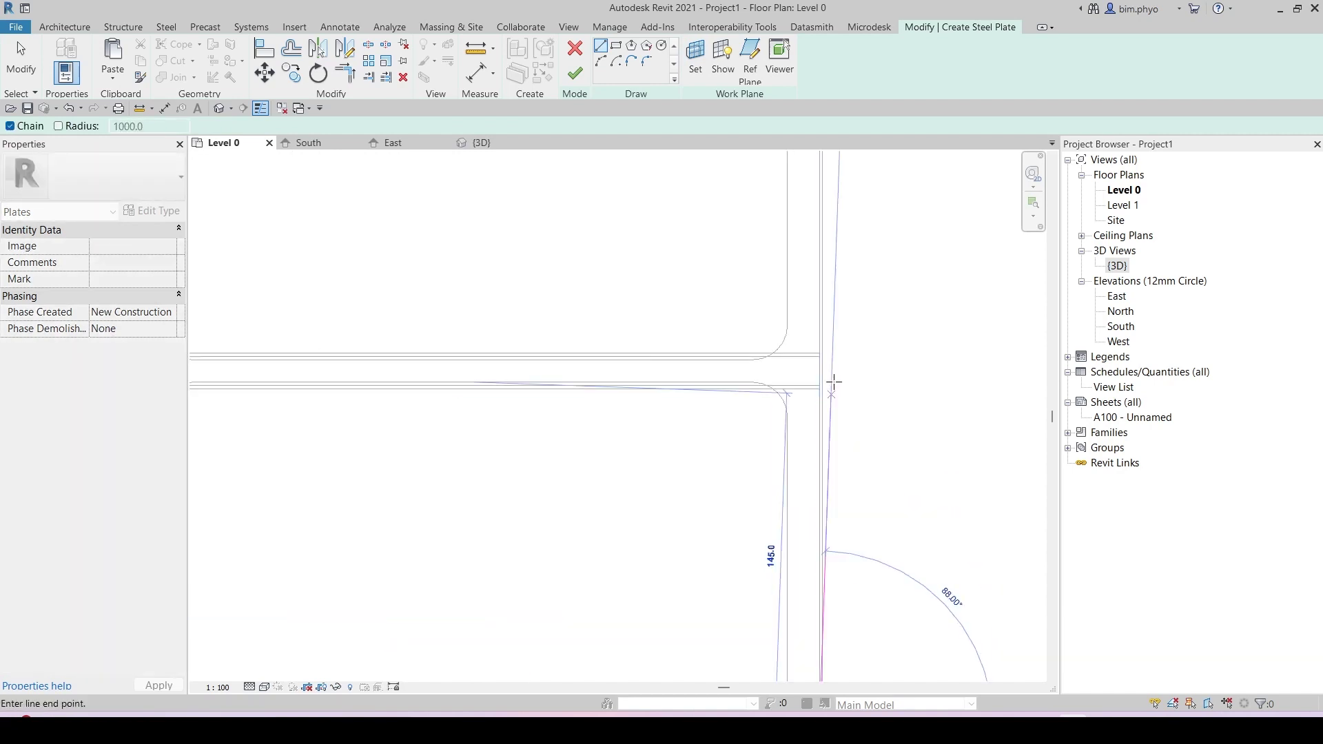
{"action": "scroll", "coordinate": [833, 317], "scroll_direction": "down", "scroll_amount": 4}
{"action": "key", "text": "Escape"}
{"action": "scroll", "coordinate": [799, 528], "scroll_direction": "up", "scroll_amount": 2}
{"action": "left_click", "coordinate": [812, 550]}
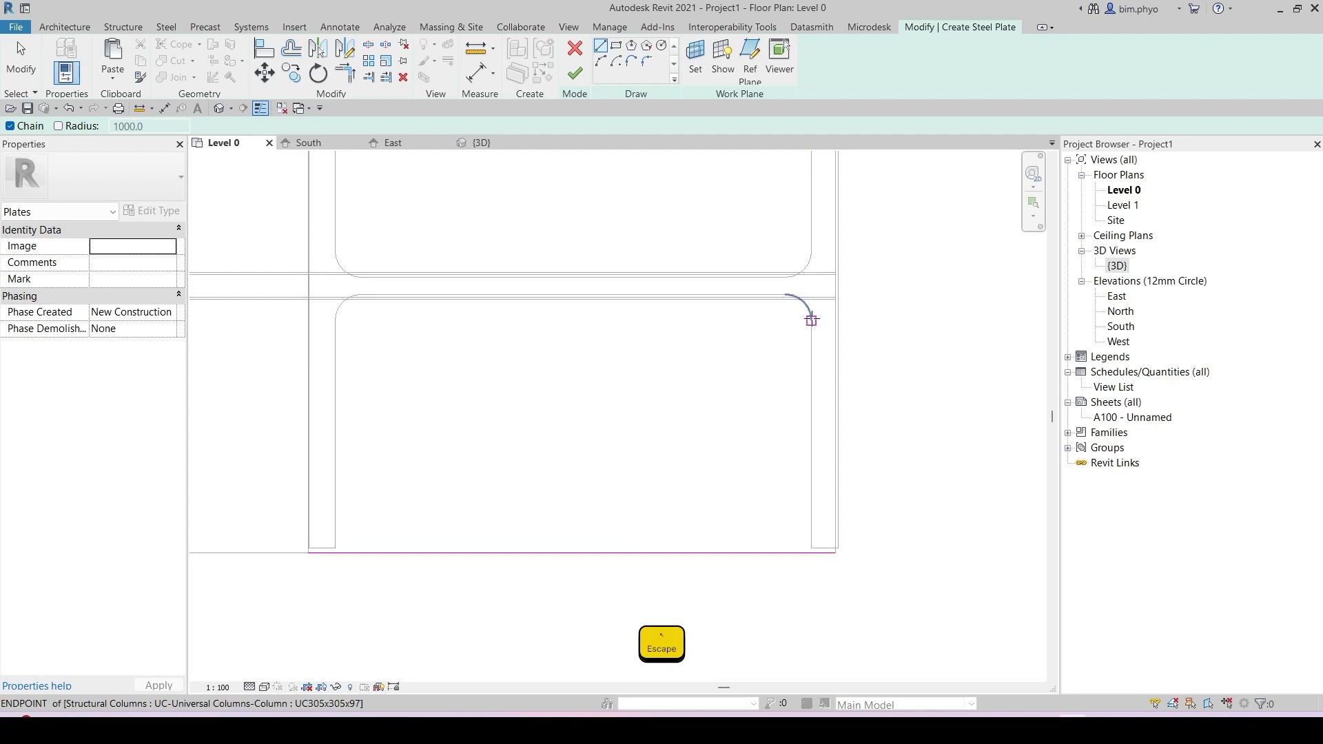
{"action": "left_click", "coordinate": [812, 320]}
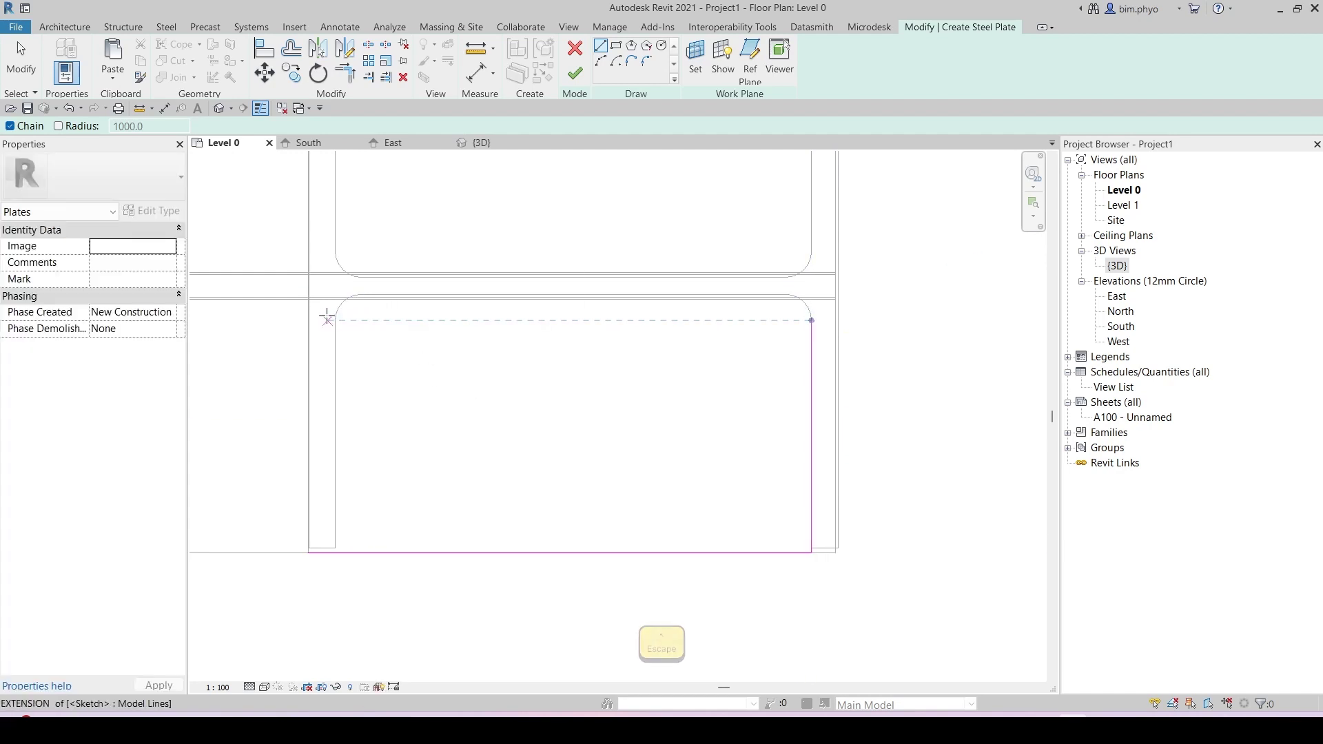
{"action": "left_click", "coordinate": [335, 320]}
{"action": "left_click", "coordinate": [335, 553]}
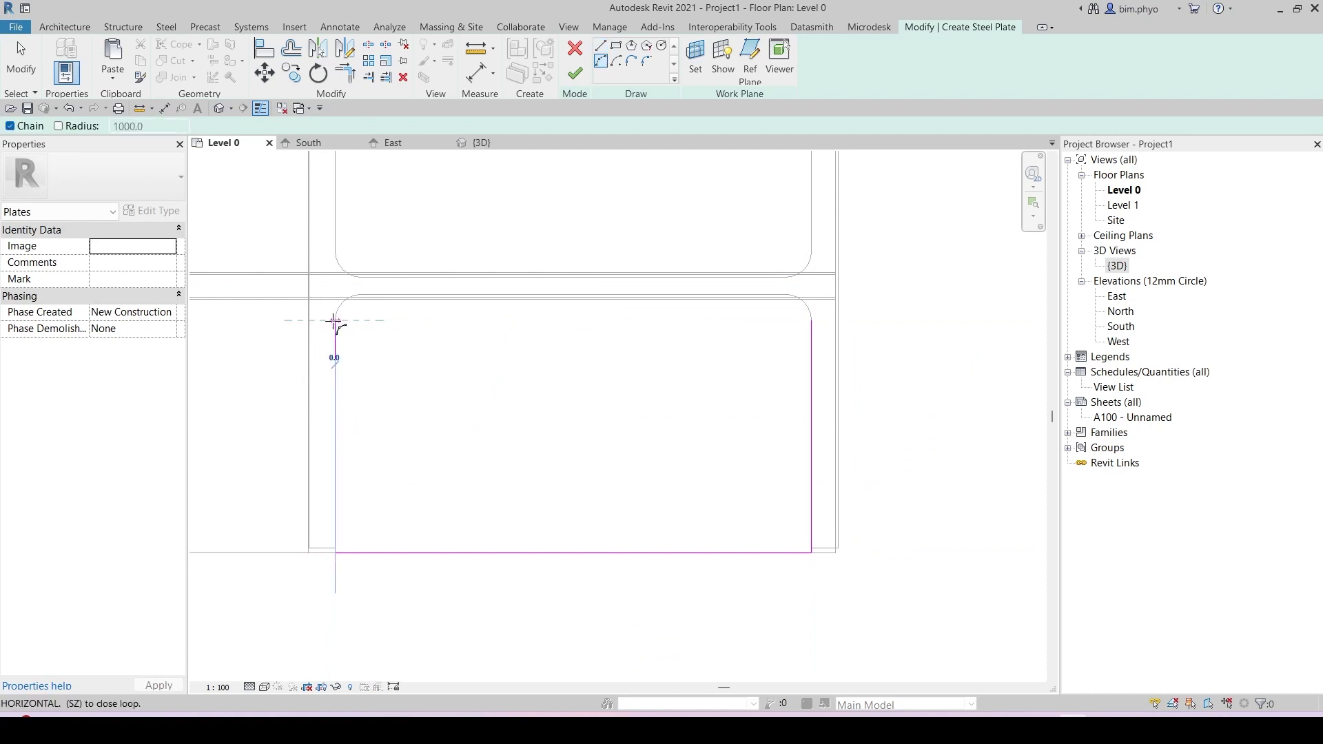
Trace the column's left web fillet with an arc and sketch the plate's straight edge along the web to the right fillet.
{"action": "scroll", "coordinate": [343, 309], "scroll_direction": "up", "scroll_amount": 2}
{"action": "left_click", "coordinate": [375, 284]}
{"action": "left_click", "coordinate": [344, 298]}
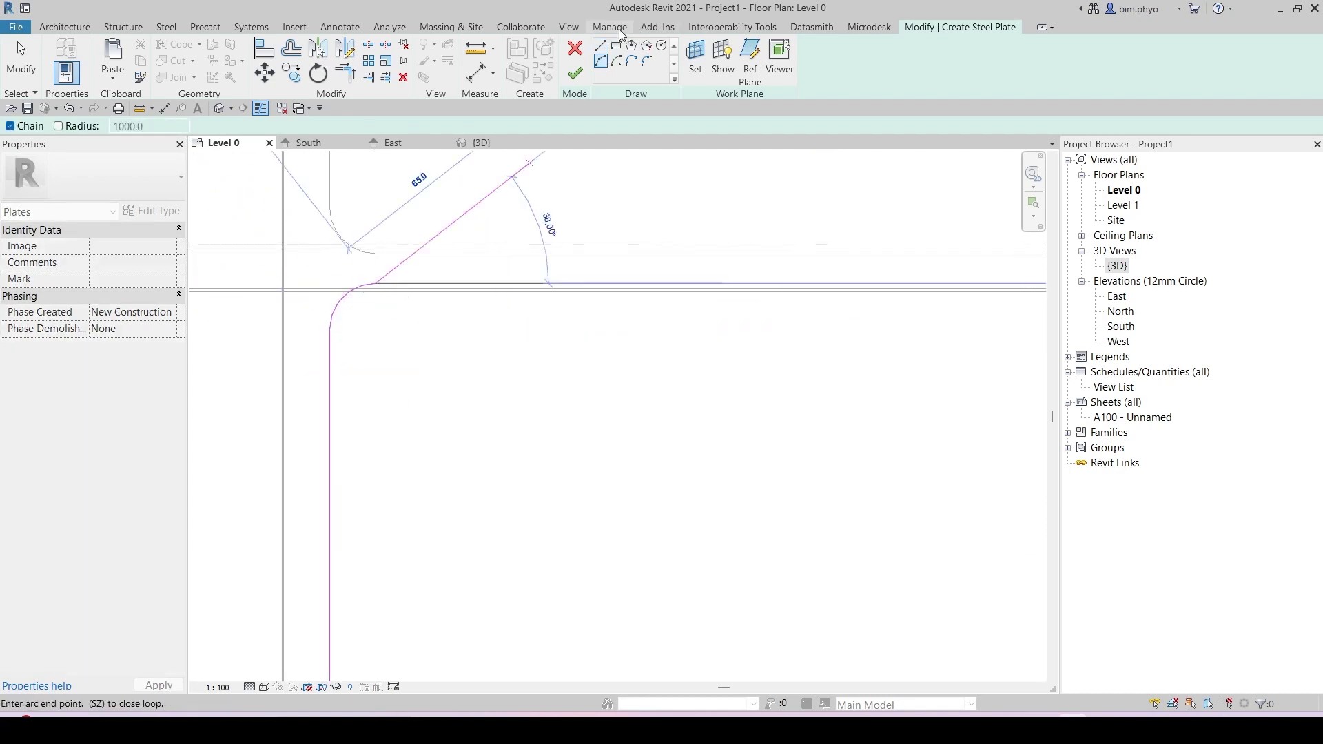
{"action": "scroll", "coordinate": [862, 355], "scroll_direction": "down", "scroll_amount": 2}
{"action": "middle_click_drag", "start_coordinate": [896, 359], "coordinate": [474, 386]}
{"action": "scroll", "coordinate": [551, 355], "scroll_direction": "up", "scroll_amount": 2}
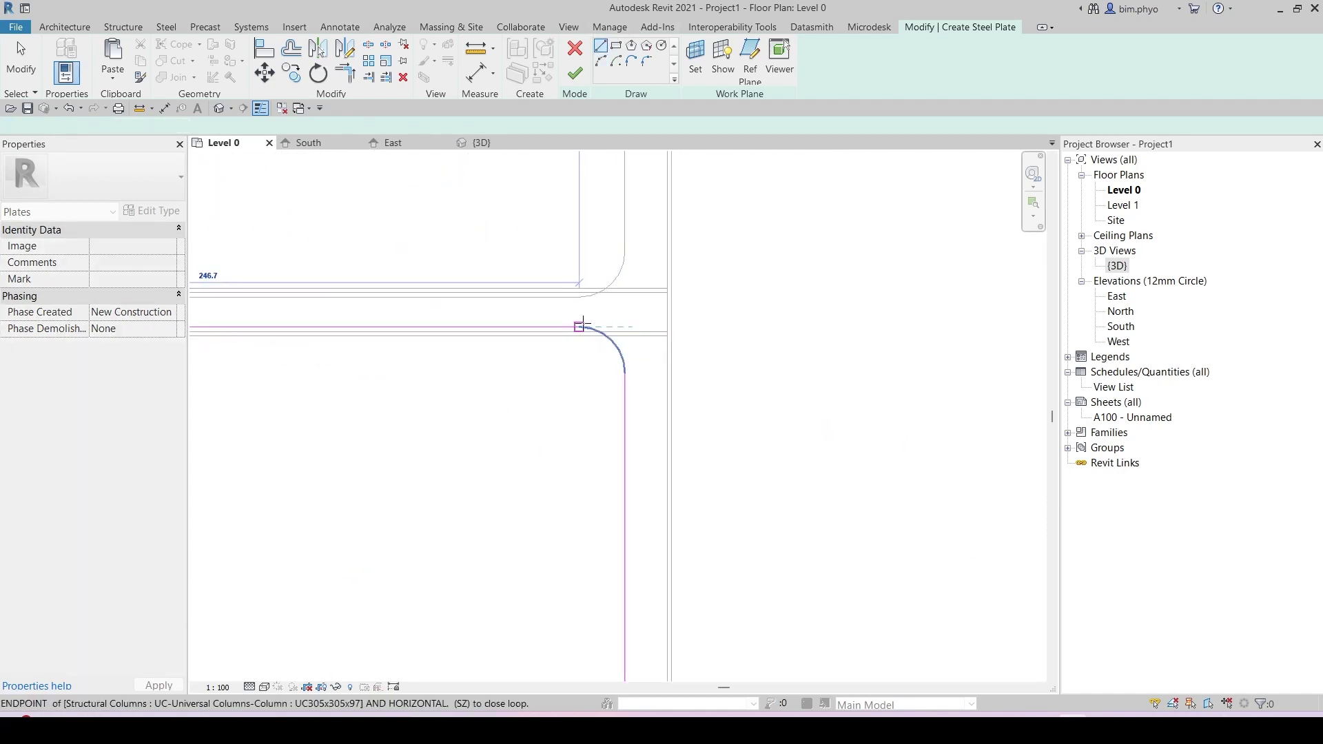
{"action": "left_click", "coordinate": [611, 336]}
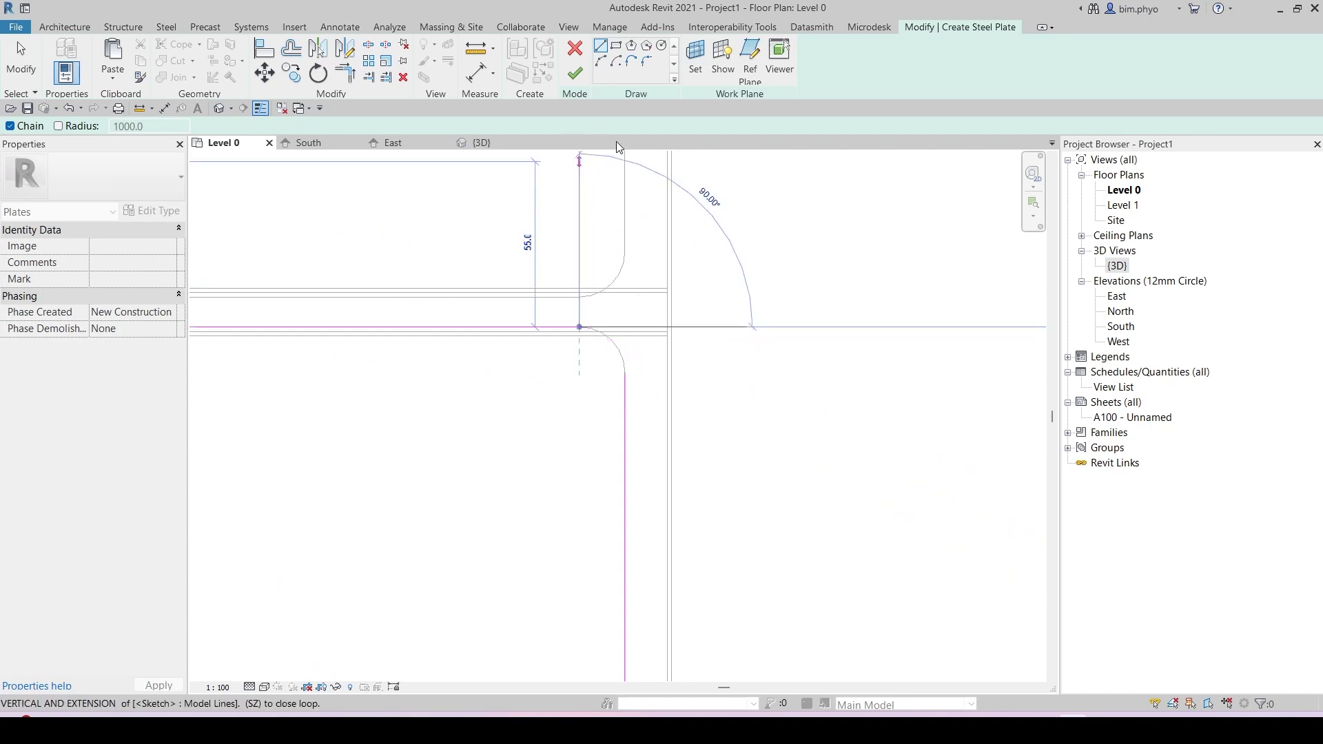
{"action": "left_click", "coordinate": [625, 371]}
{"action": "scroll", "coordinate": [615, 347], "scroll_direction": "up", "scroll_amount": 1}
{"action": "key", "text": "Escape"}
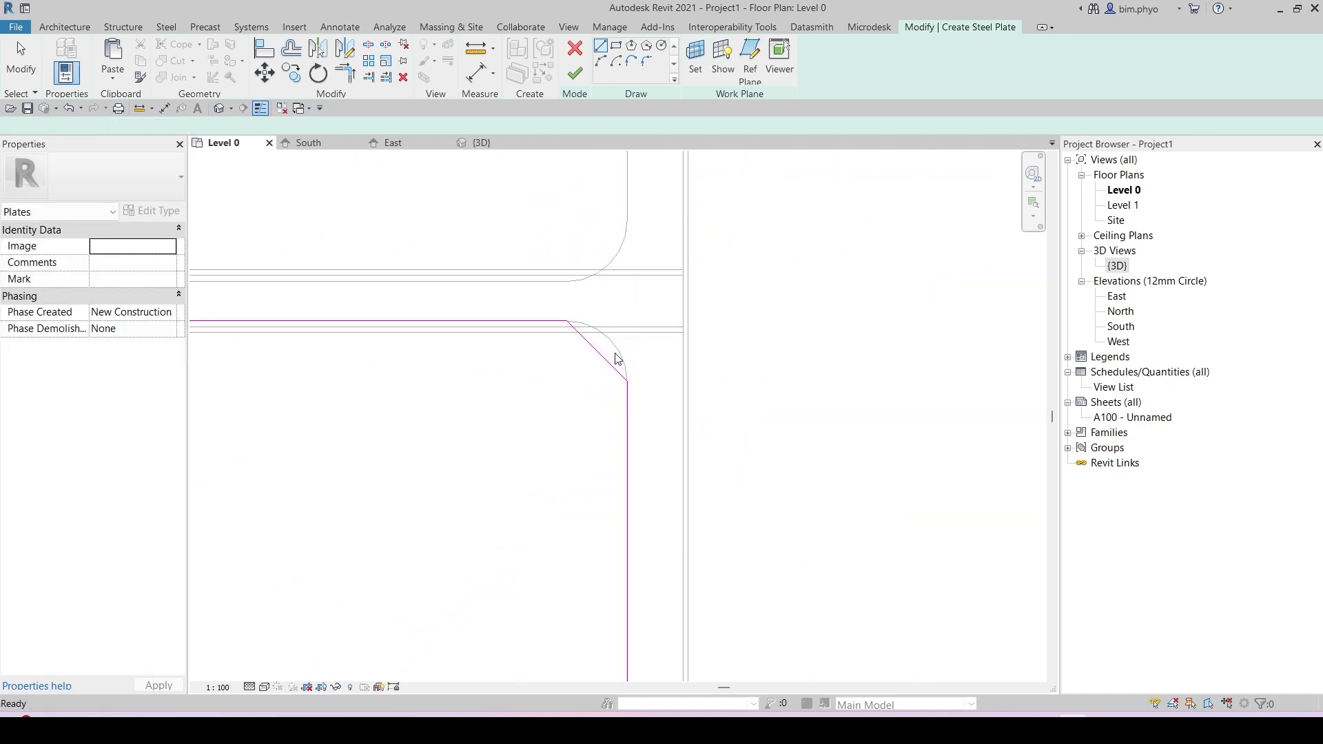
{"action": "key", "text": "Escape"}
Close the plate outline with an arc that follows the column's right web fillet.
{"action": "left_click", "coordinate": [566, 323]}
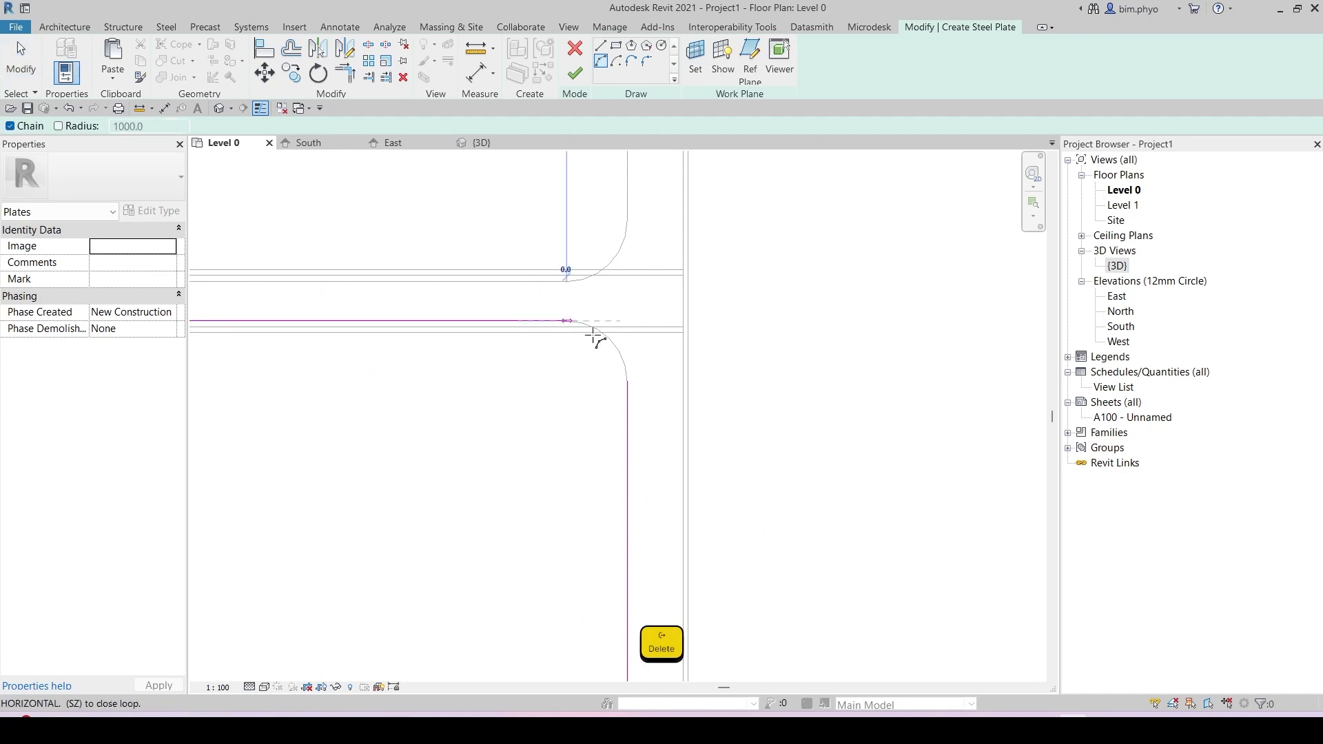
{"action": "left_click", "coordinate": [627, 382]}
{"action": "left_click", "coordinate": [610, 337]}
{"action": "scroll", "coordinate": [687, 342], "scroll_direction": "down", "scroll_amount": 2}
{"action": "scroll", "coordinate": [706, 526], "scroll_direction": "down", "scroll_amount": 3}
{"action": "key", "text": "Escape"}
{"action": "key", "text": "Escape"}
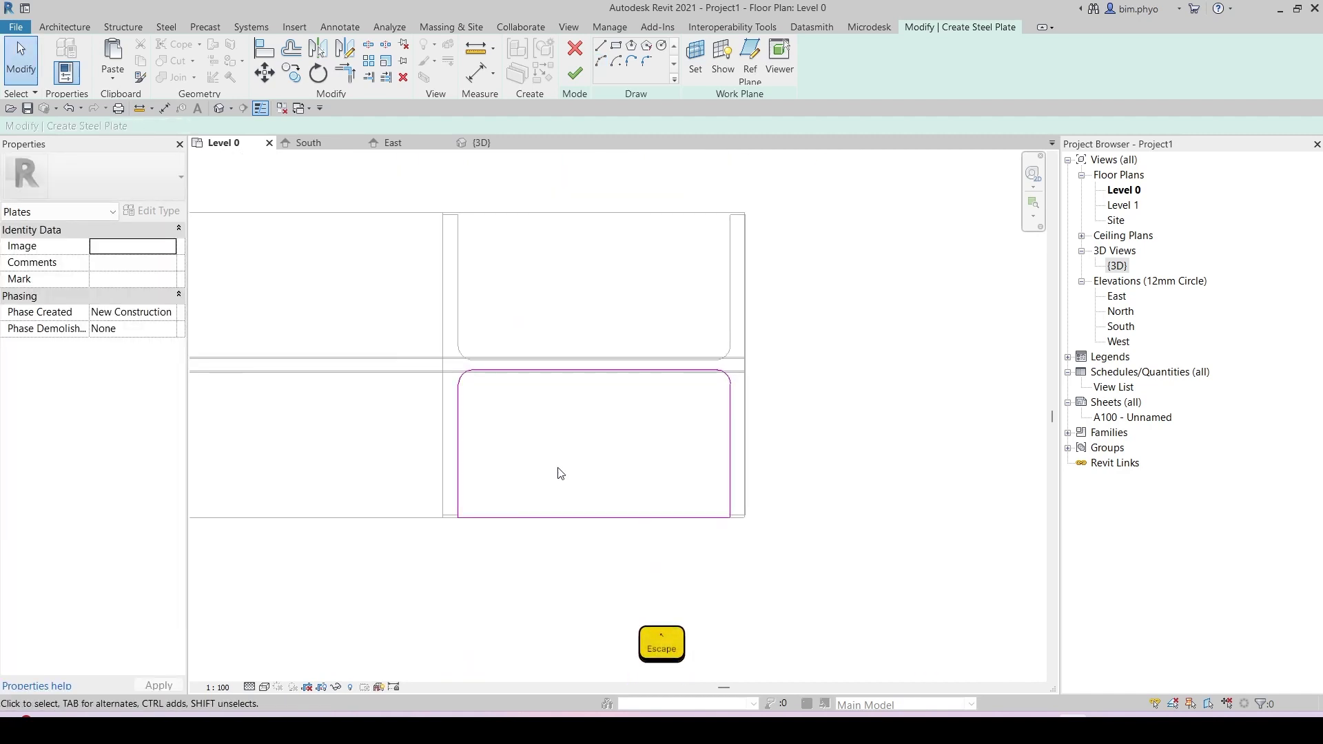
Check that the whole outline is selected, finish the plate sketch and inspect the new plate in the 3D view.
{"action": "scroll", "coordinate": [538, 407], "scroll_direction": "up", "scroll_amount": 2}
{"action": "middle_click_drag", "start_coordinate": [540, 396], "coordinate": [582, 479]}
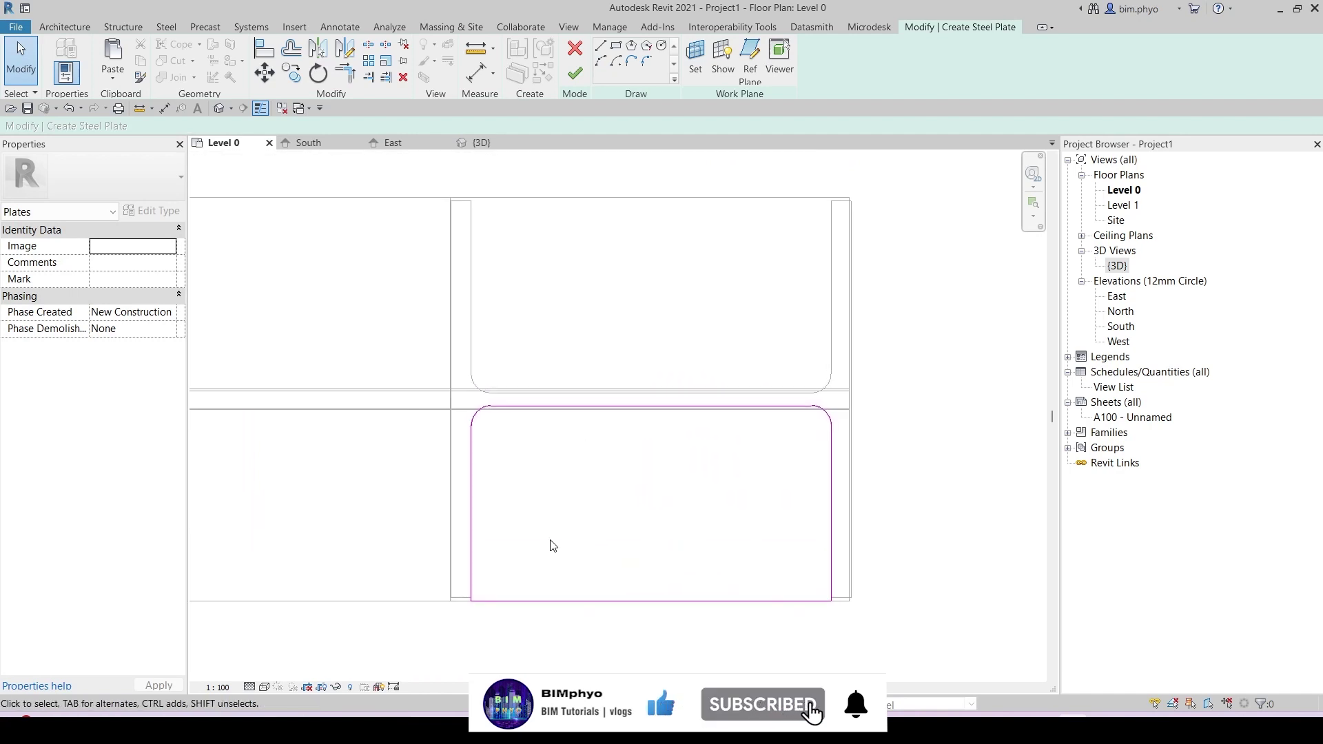
{"action": "left_click_drag", "start_coordinate": [359, 384], "coordinate": [918, 634]}
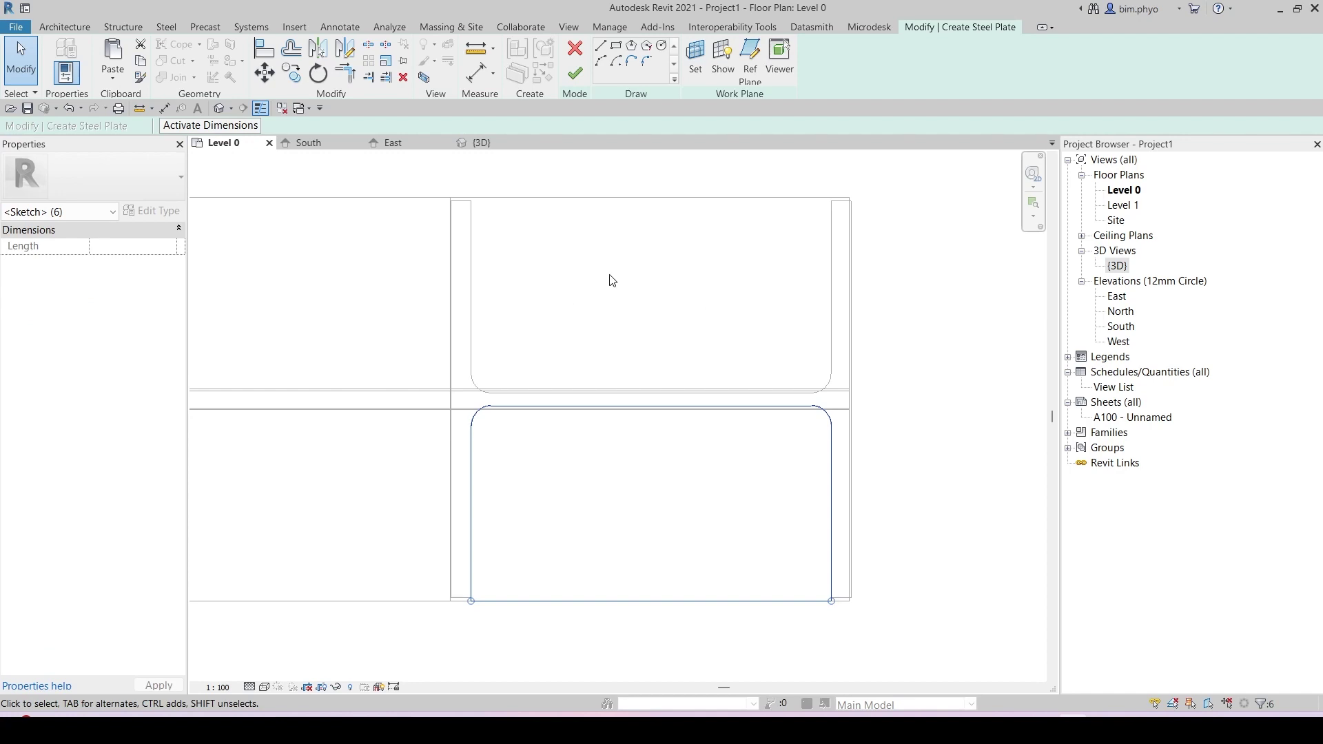
{"action": "left_click", "coordinate": [576, 71]}
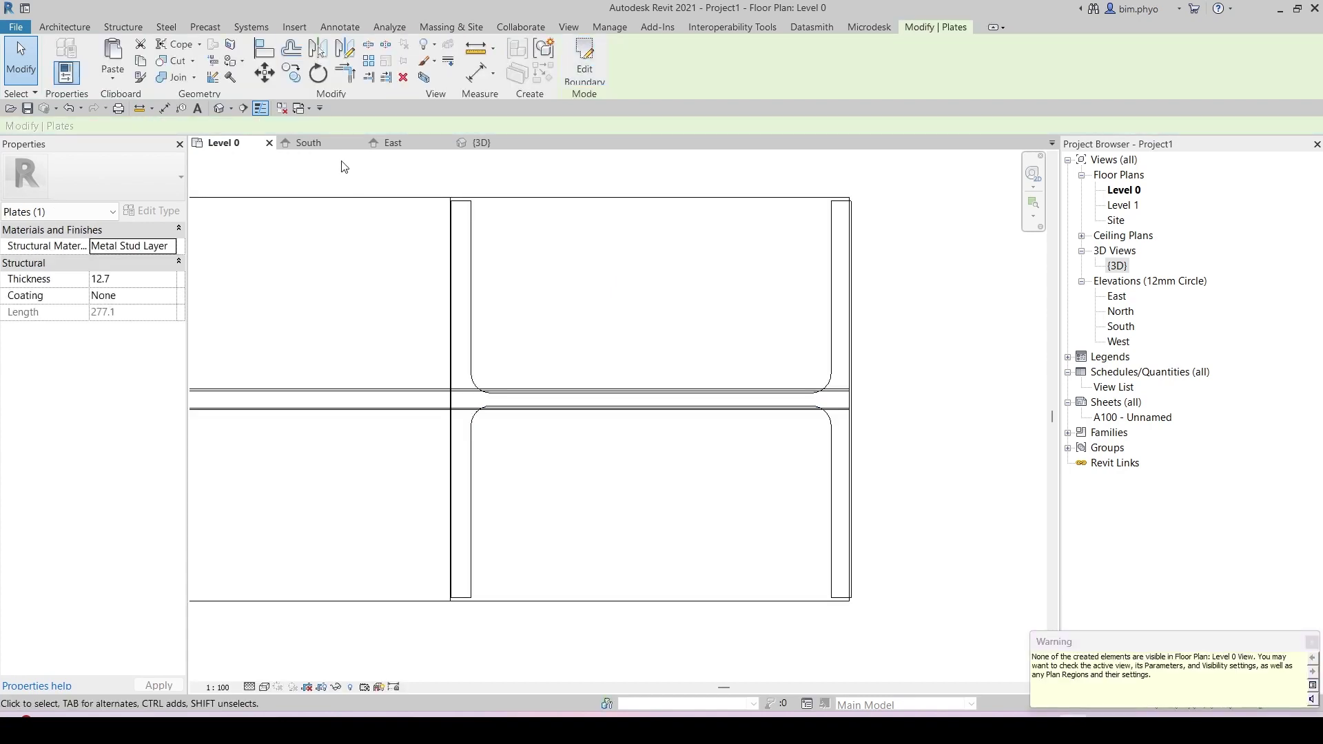
{"action": "left_click", "coordinate": [482, 143]}
{"action": "middle_click_drag", "start_coordinate": [633, 475], "coordinate": [573, 435]}
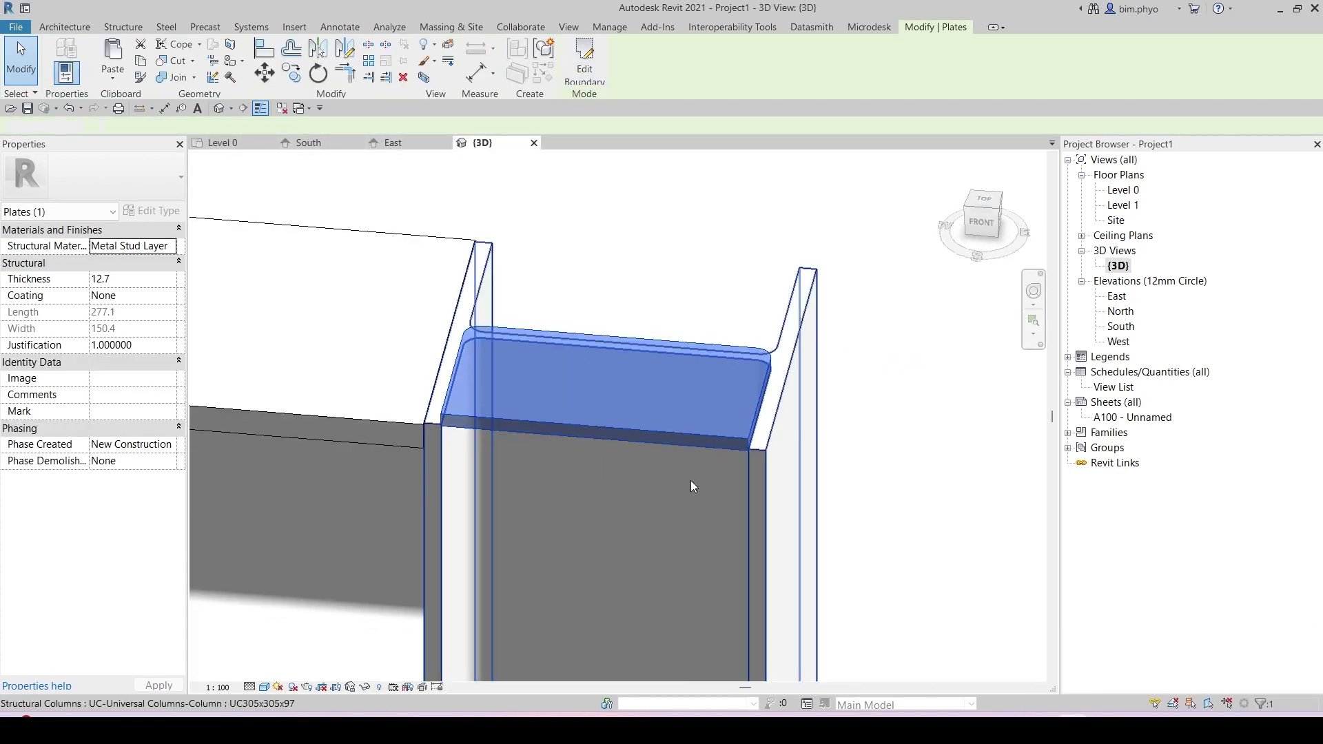
Set the structural material of the new top plate to Metal - Steel 43-275.
{"action": "key", "text": "Escape"}
{"action": "left_click", "coordinate": [614, 419]}
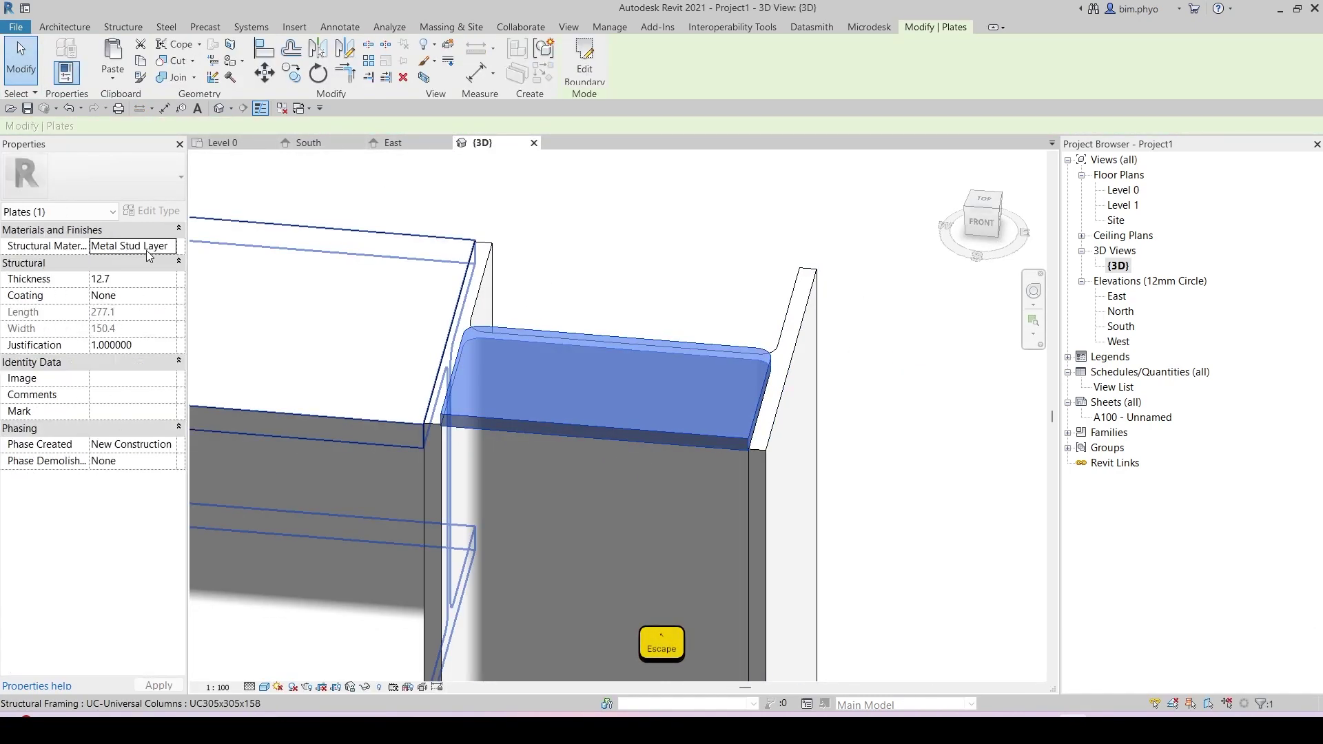
{"action": "left_click", "coordinate": [147, 250]}
{"action": "left_click", "coordinate": [173, 248]}
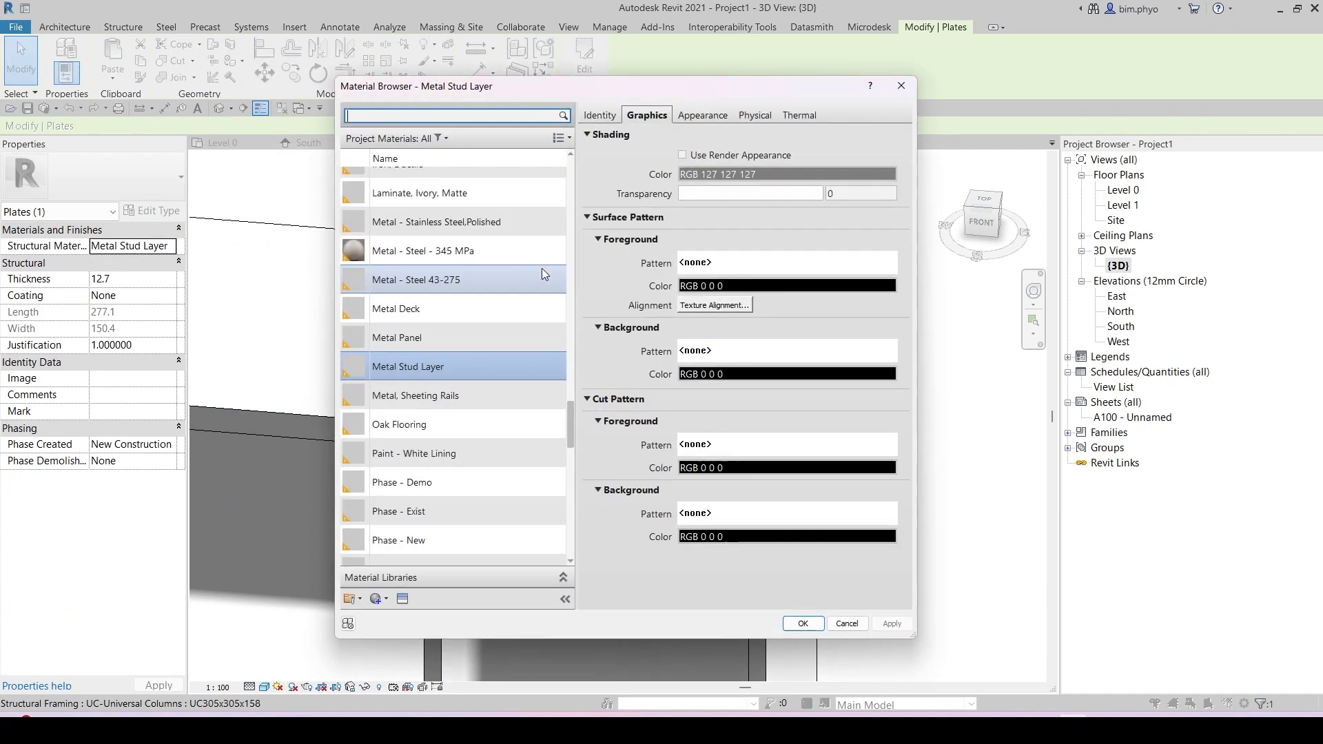
{"action": "double_click", "coordinate": [449, 283]}
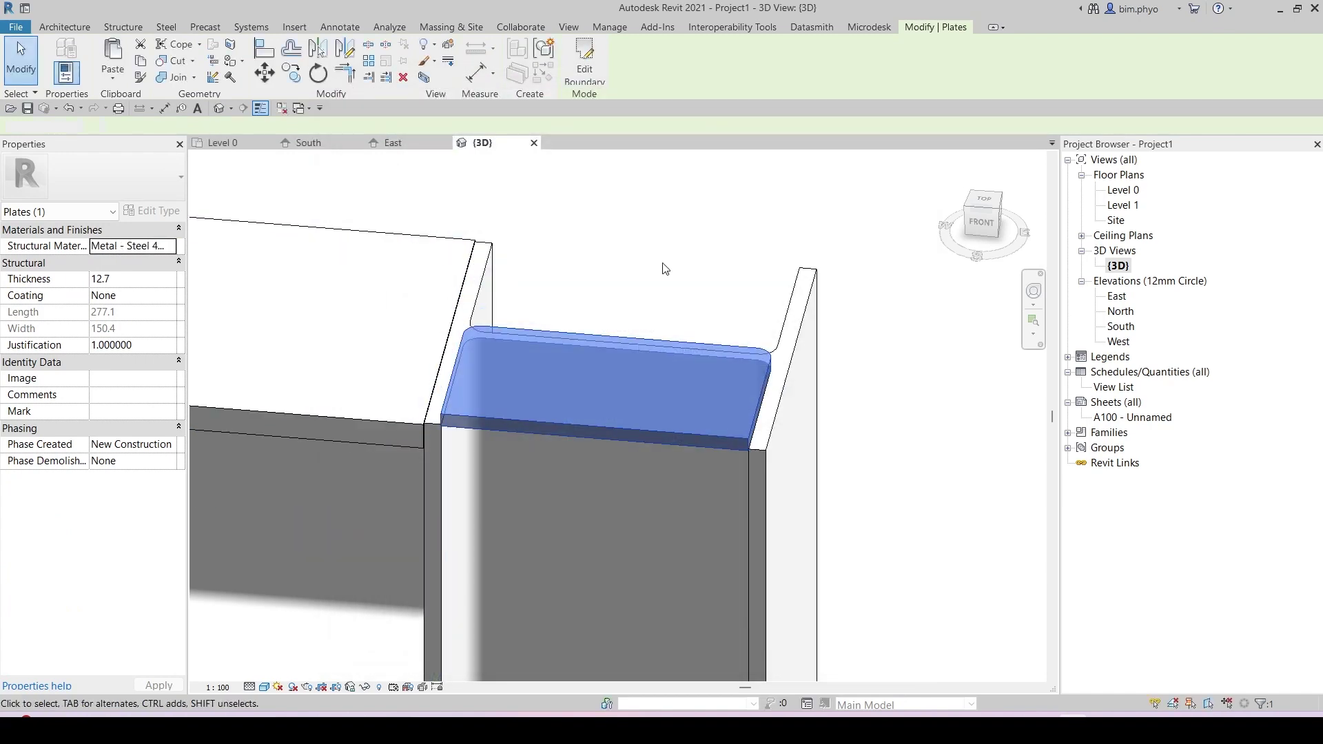
{"action": "key", "text": "Escape"}
Move the plate down in the South elevation so its upper face aligns with the column's top edge, and check it in 3D.
{"action": "left_click", "coordinate": [311, 144]}
{"action": "scroll", "coordinate": [532, 343], "scroll_direction": "down", "scroll_amount": 2}
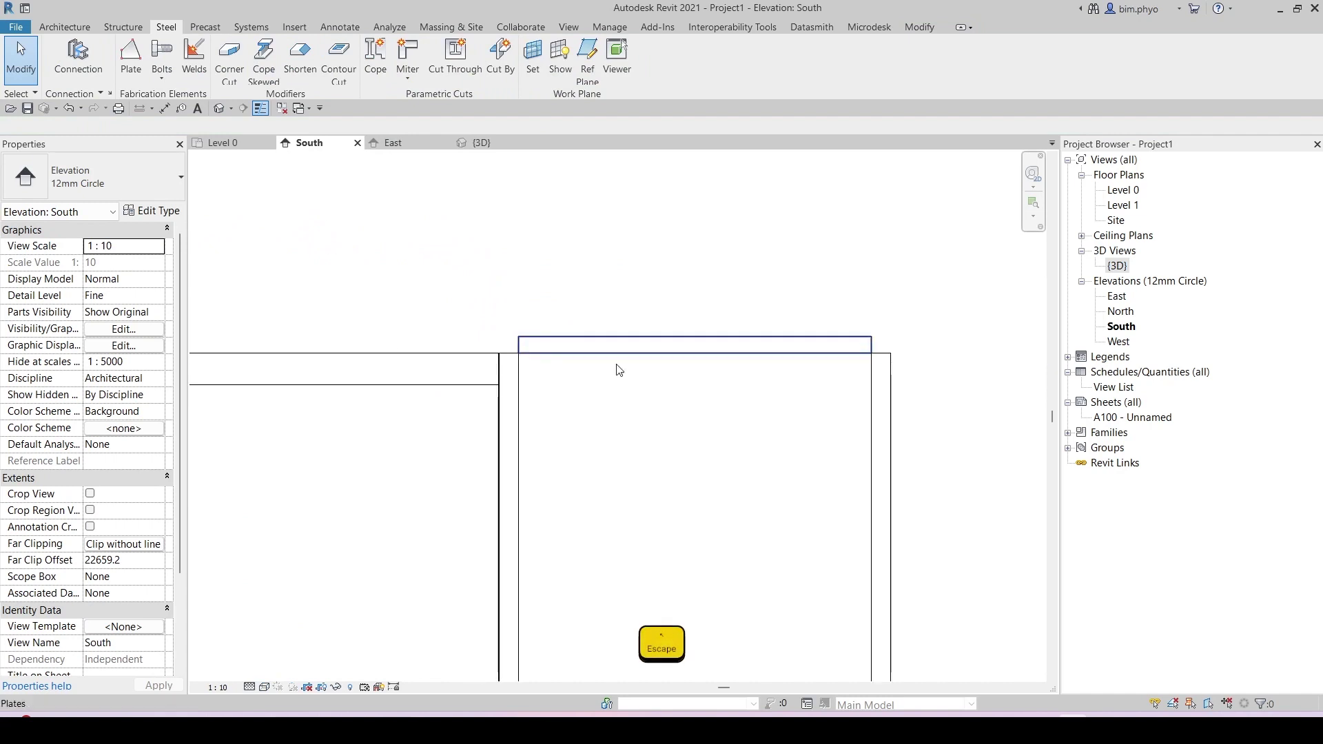
{"action": "left_click", "coordinate": [601, 341]}
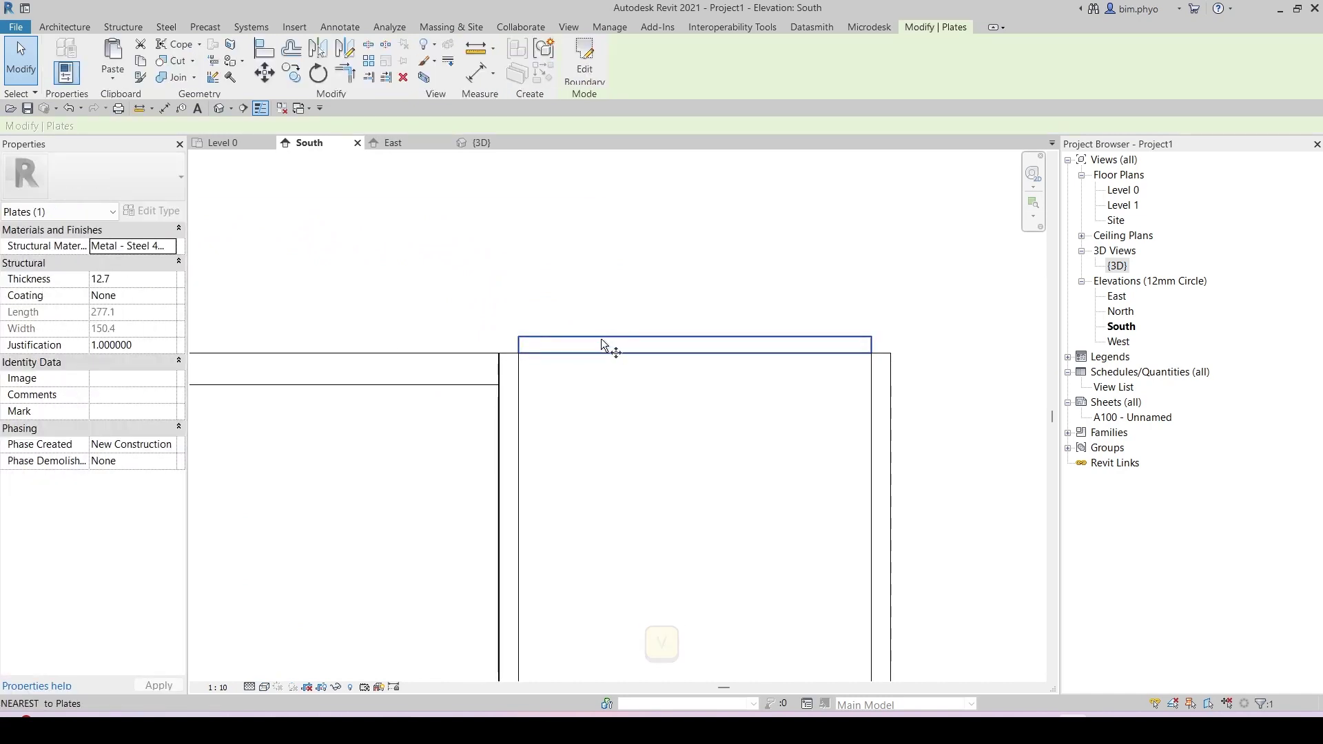
{"action": "scroll", "coordinate": [601, 338], "scroll_direction": "up", "scroll_amount": 2}
{"action": "key", "text": "m"}
{"action": "key", "text": "v"}
{"action": "left_click", "coordinate": [591, 331]}
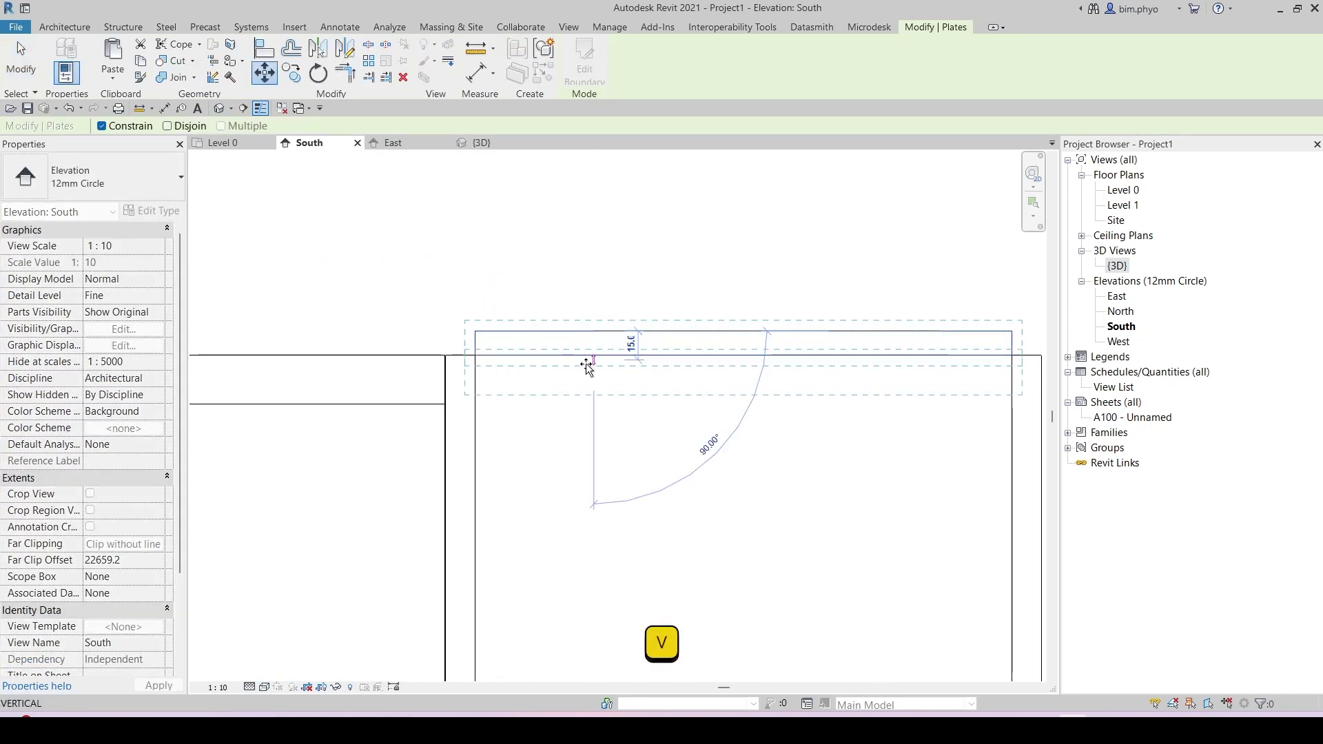
{"action": "left_click", "coordinate": [587, 359]}
{"action": "left_click", "coordinate": [481, 143]}
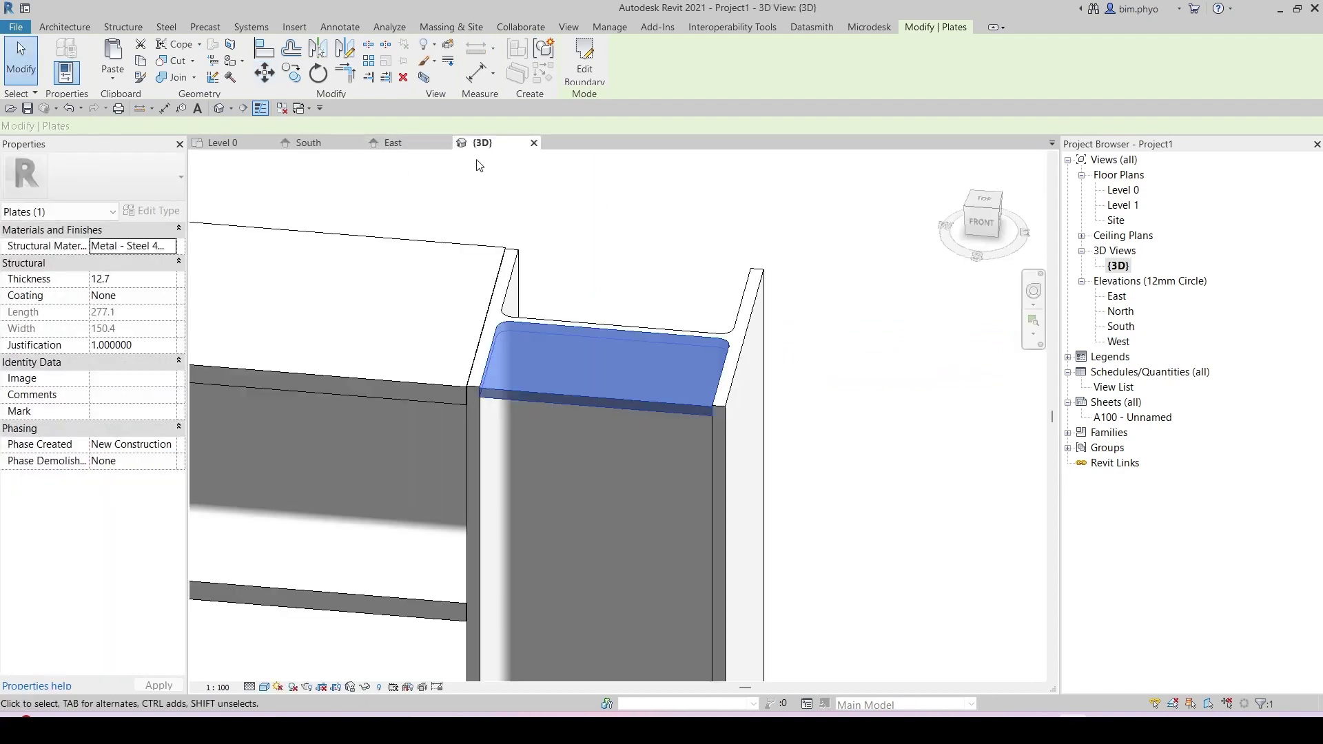
Mirror a copy of the plate about the beam's centre line in the Level 0 plan and check it in the 3D view.
{"action": "left_click", "coordinate": [224, 145]}
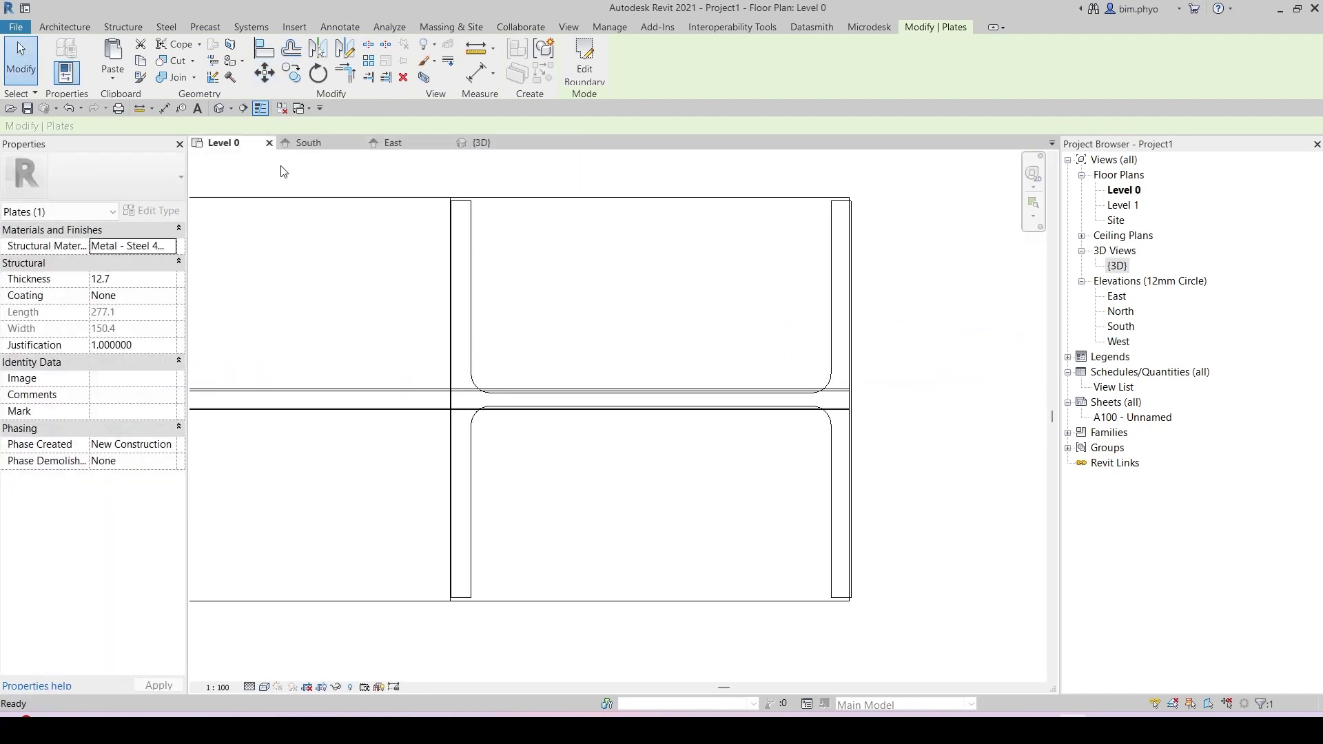
{"action": "left_click", "coordinate": [506, 144]}
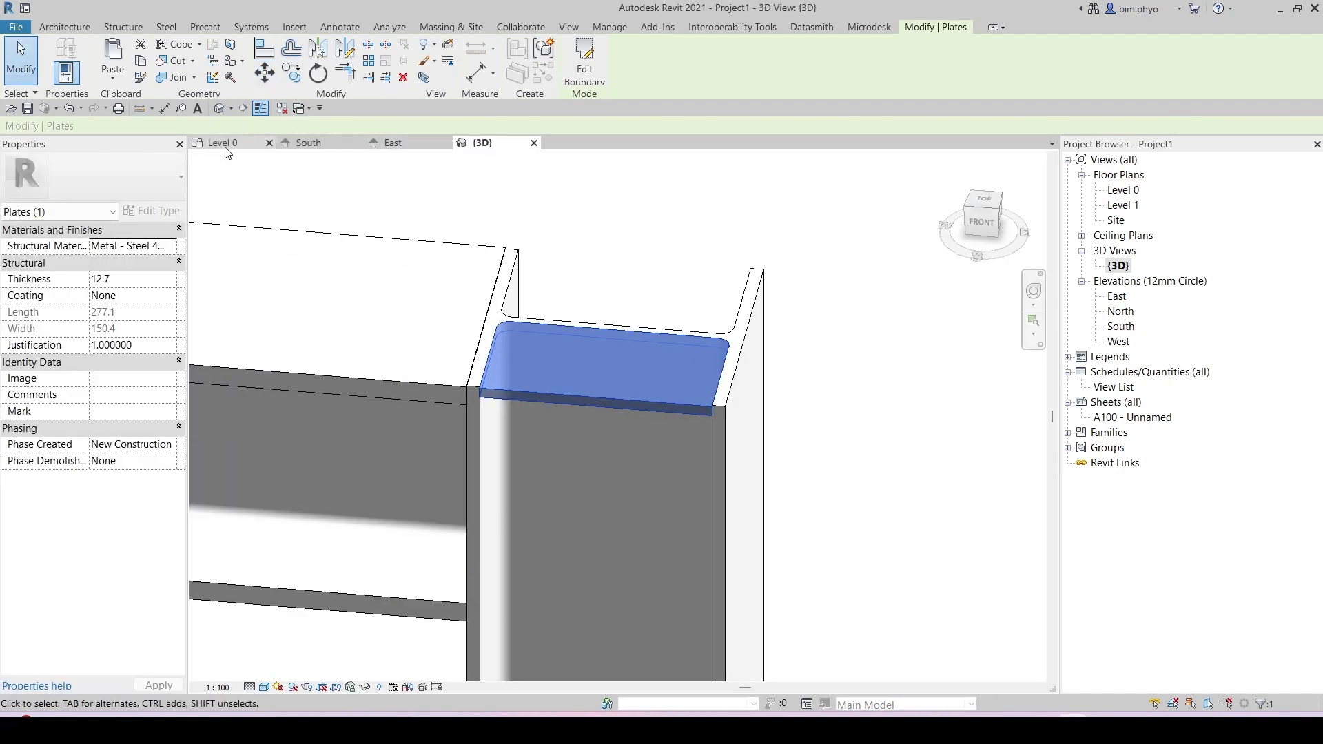
{"action": "left_click", "coordinate": [213, 141]}
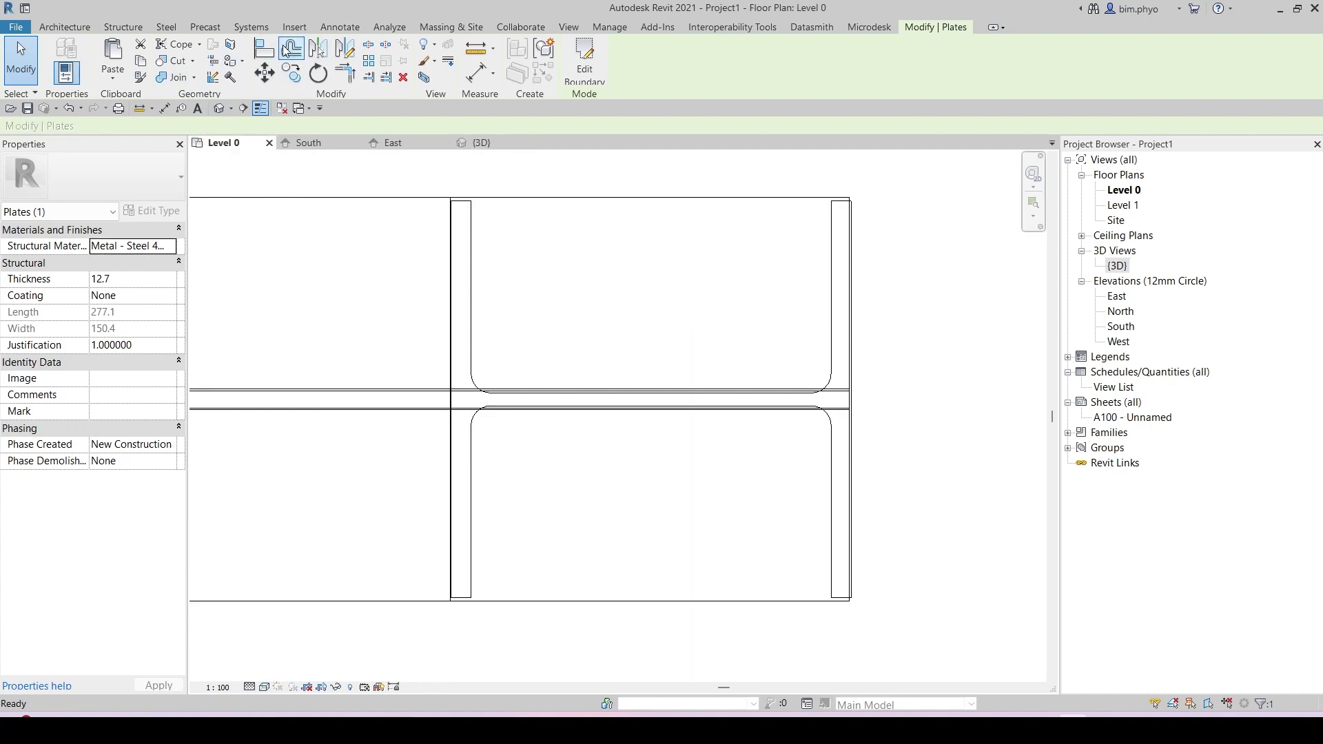
{"action": "scroll", "coordinate": [515, 421], "scroll_direction": "up", "scroll_amount": 3}
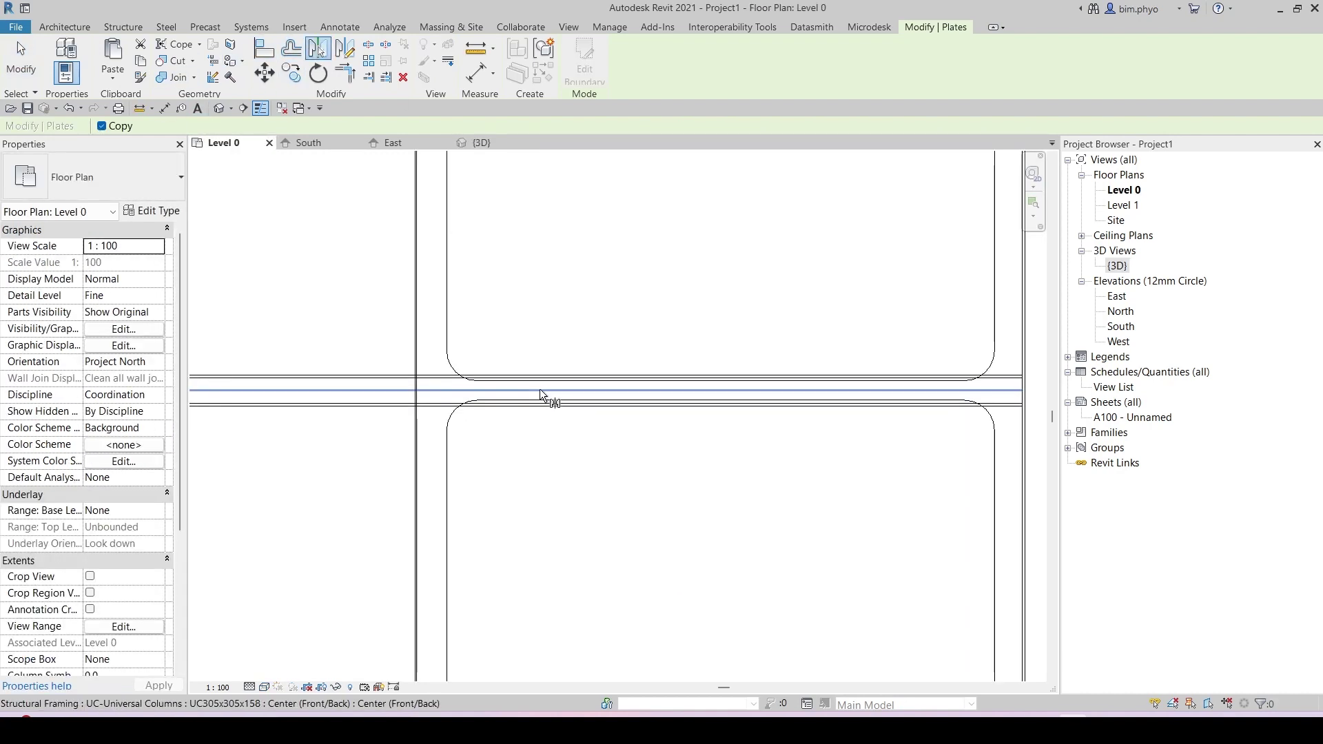
{"action": "left_click", "coordinate": [540, 389]}
{"action": "scroll", "coordinate": [447, 394], "scroll_direction": "down", "scroll_amount": 4}
{"action": "left_click", "coordinate": [474, 141]}
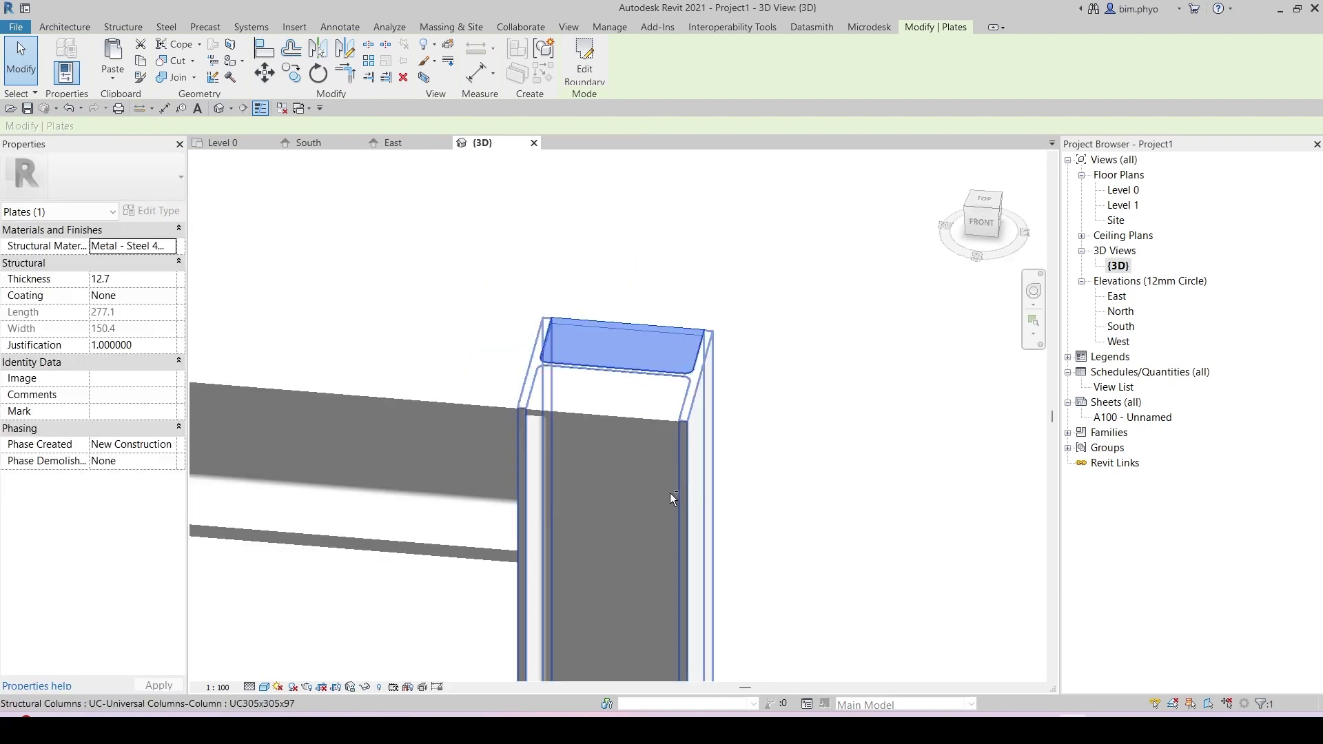
{"action": "key", "text": "Escape"}
Start a new steel plate and pick the column flange's outer face on the beam side as its work plane.
{"action": "middle_click_drag", "start_coordinate": [674, 501], "coordinate": [581, 421], "text": "shift"}
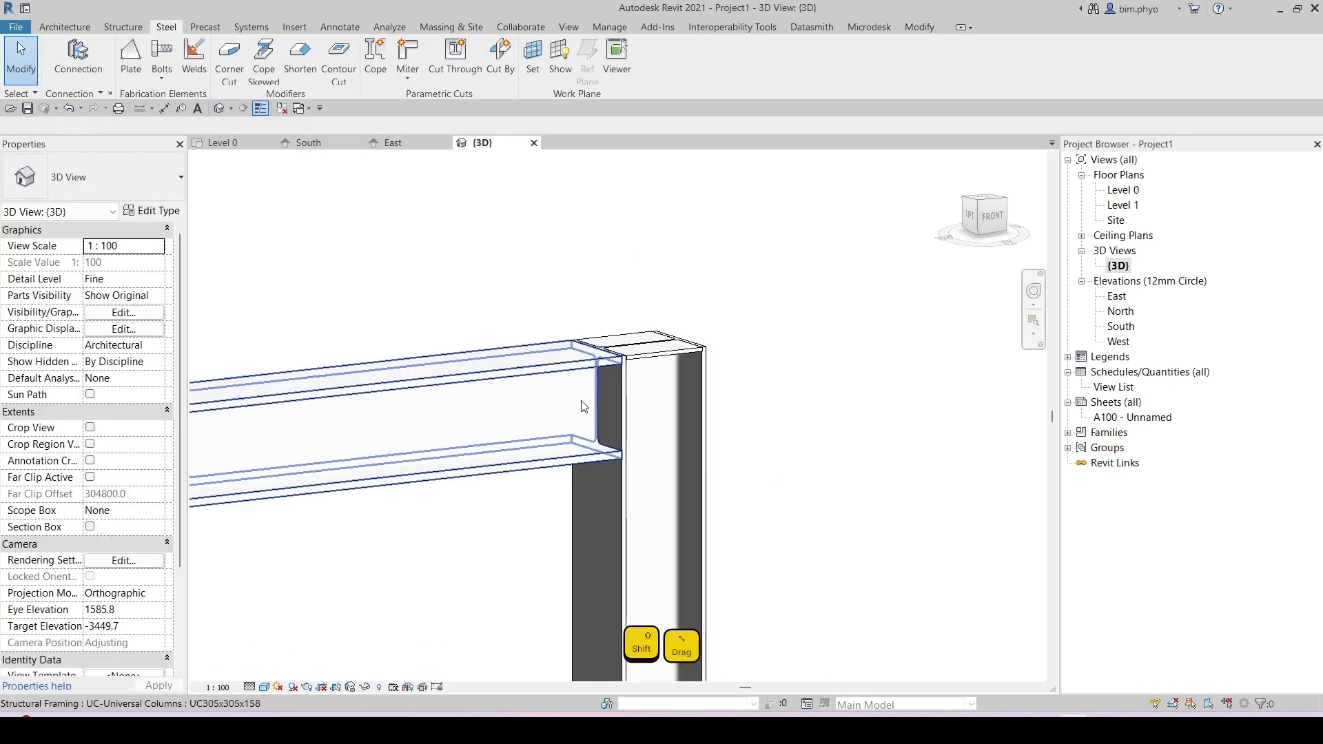
{"action": "scroll", "coordinate": [624, 386], "scroll_direction": "up", "scroll_amount": 4}
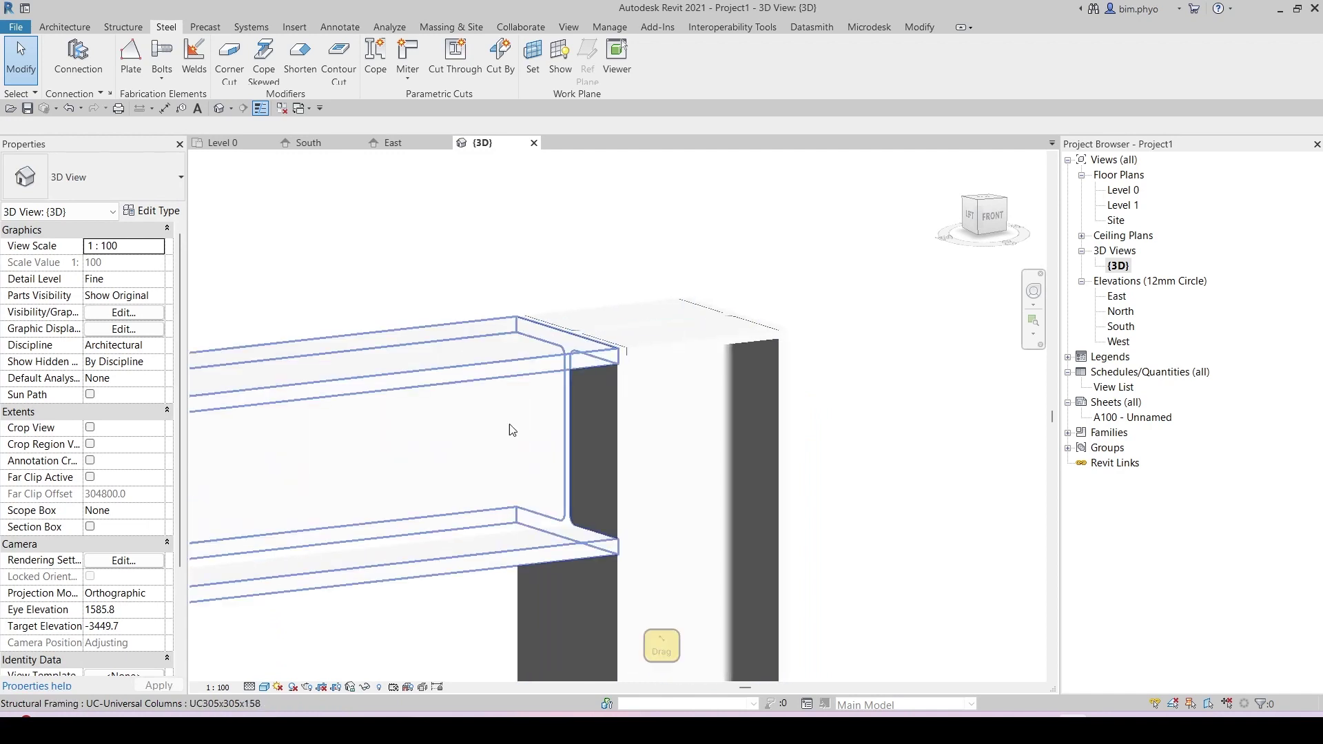
{"action": "scroll", "coordinate": [717, 429], "scroll_direction": "down", "scroll_amount": 2}
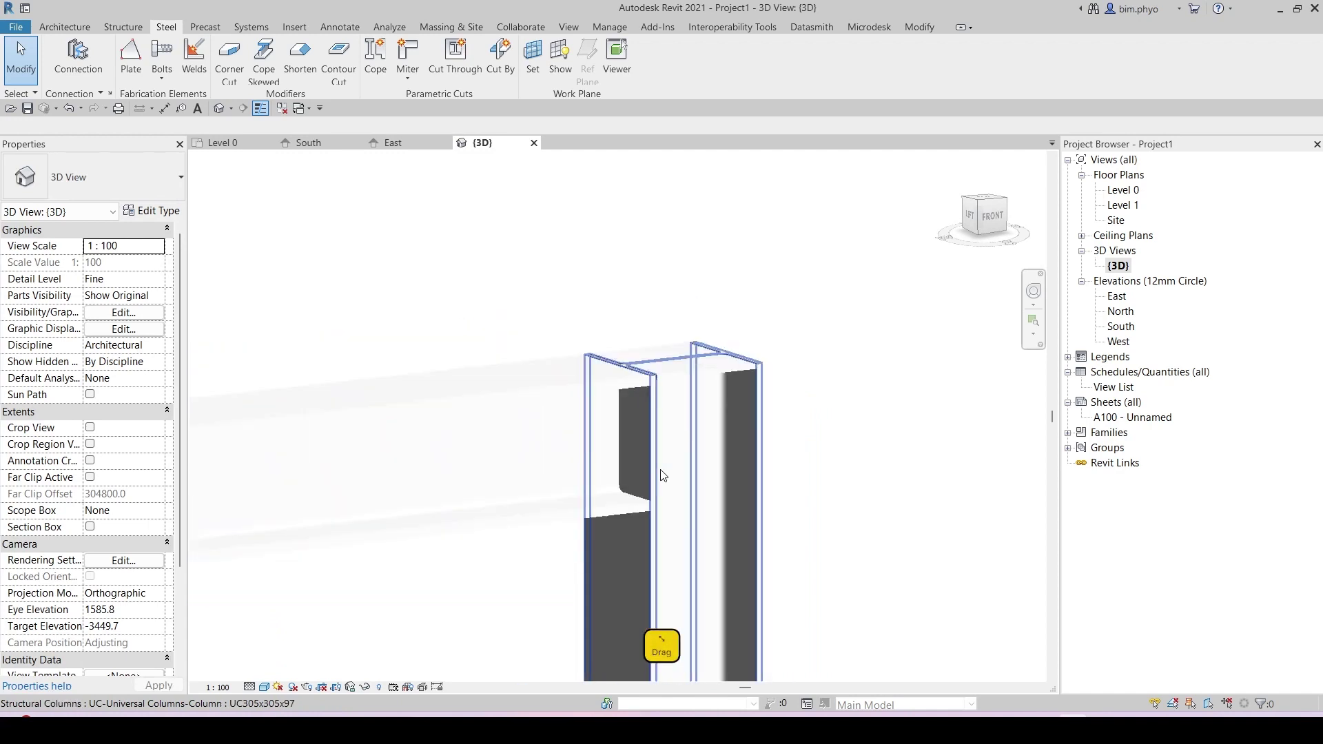
{"action": "middle_click_drag", "start_coordinate": [658, 473], "coordinate": [691, 413]}
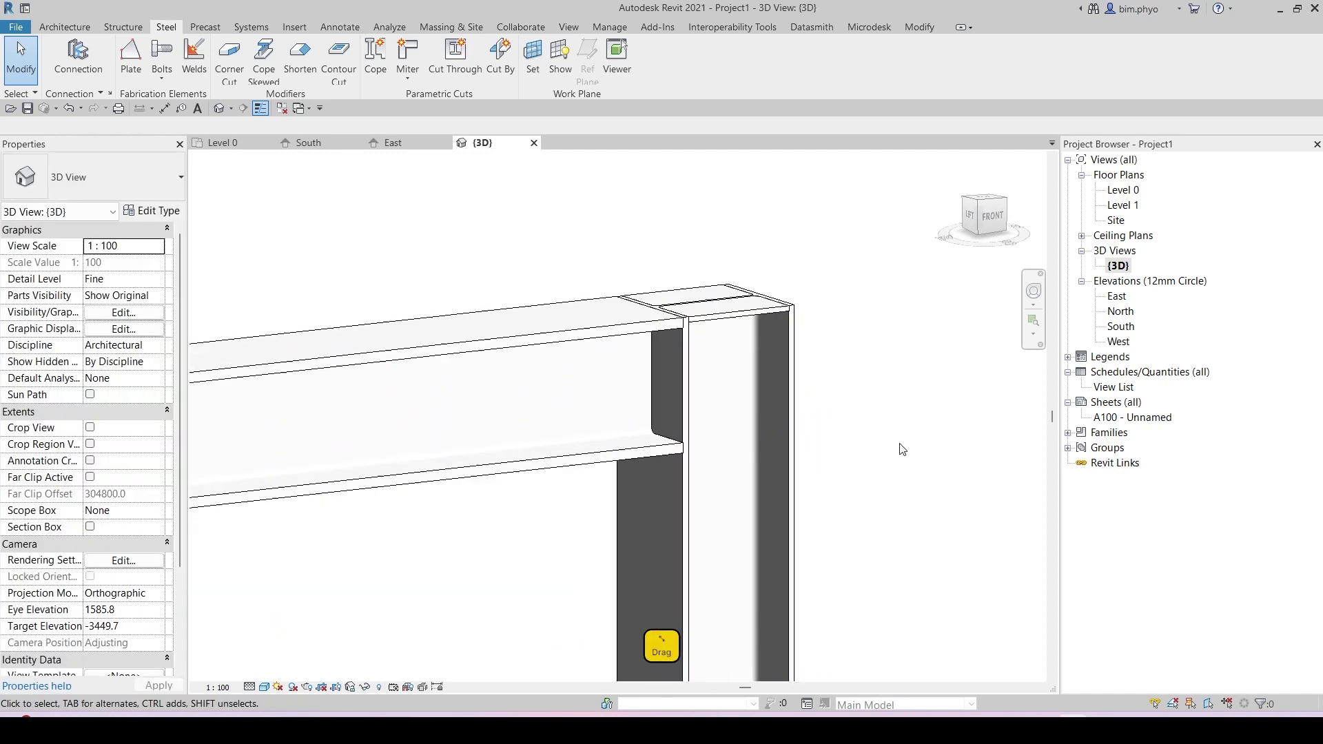
{"action": "left_click", "coordinate": [131, 58]}
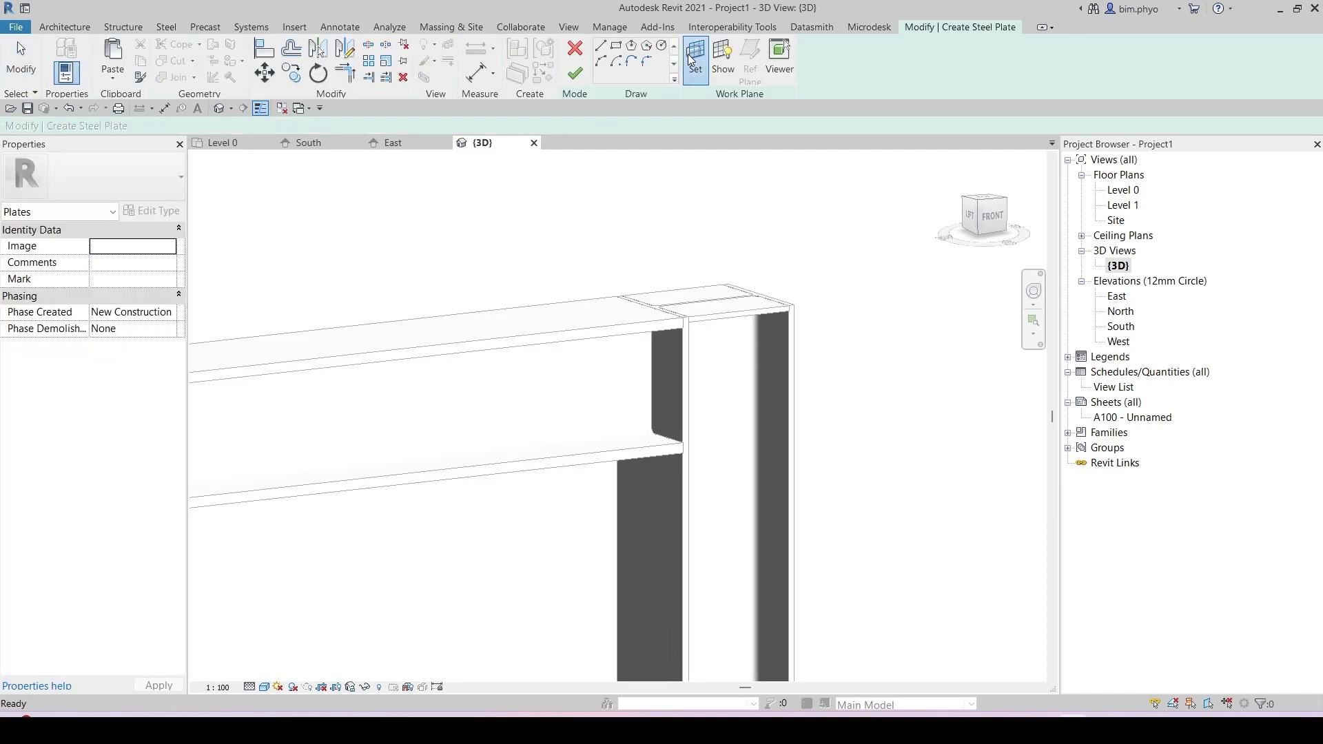
{"action": "left_click", "coordinate": [693, 60]}
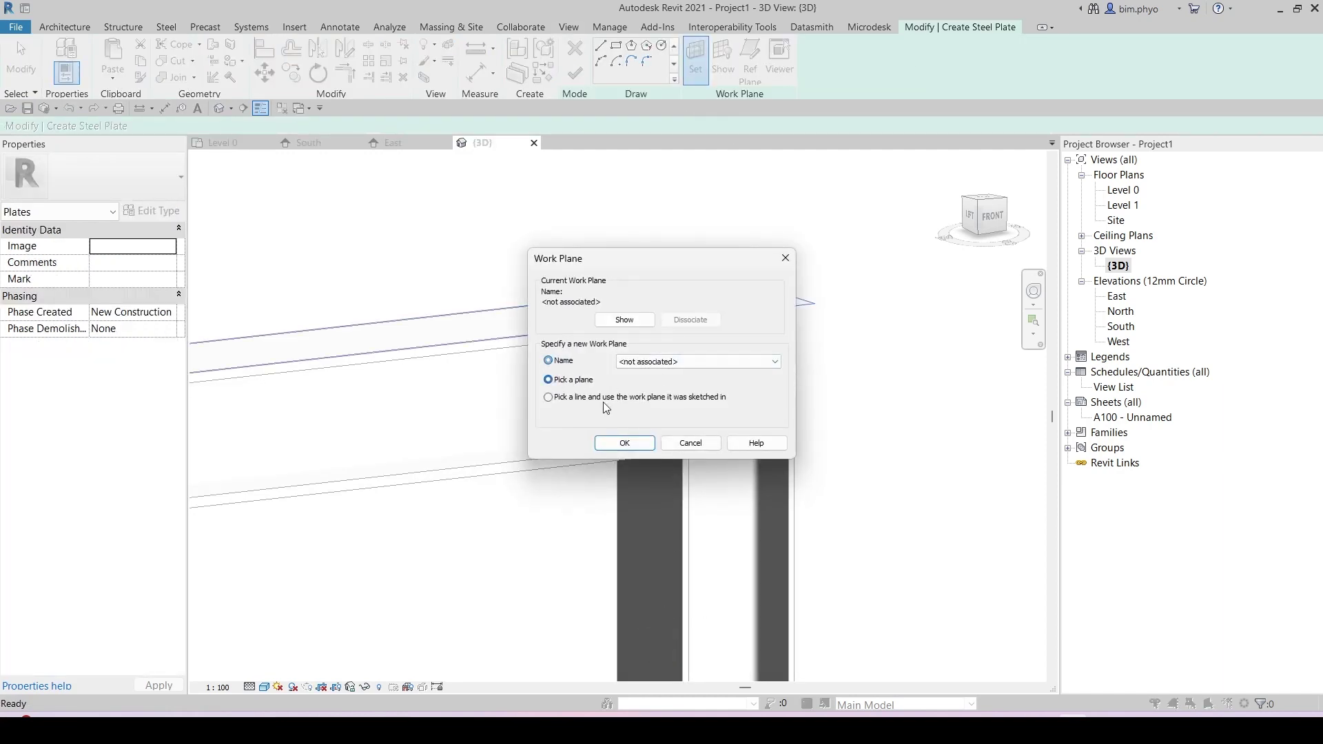
{"action": "left_click", "coordinate": [624, 443]}
{"action": "scroll", "coordinate": [662, 475], "scroll_direction": "up", "scroll_amount": 2}
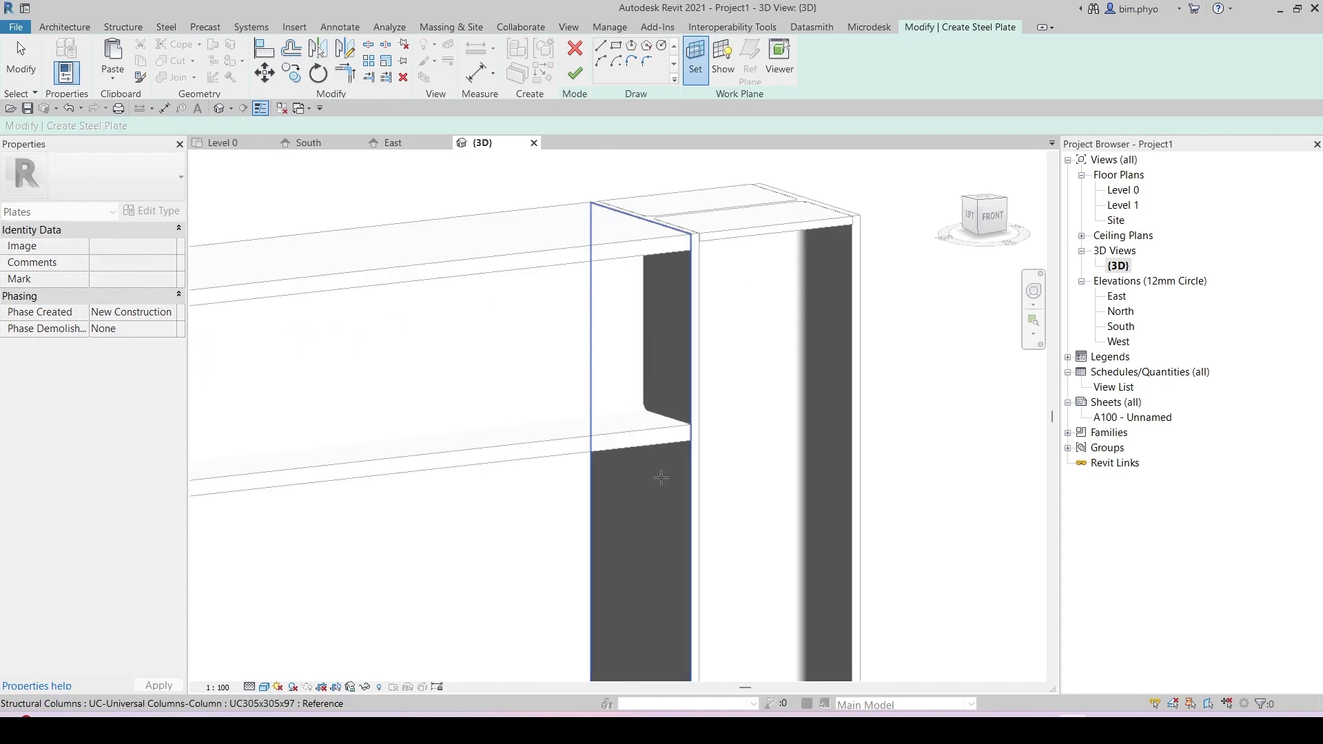
{"action": "left_click", "coordinate": [662, 477]}
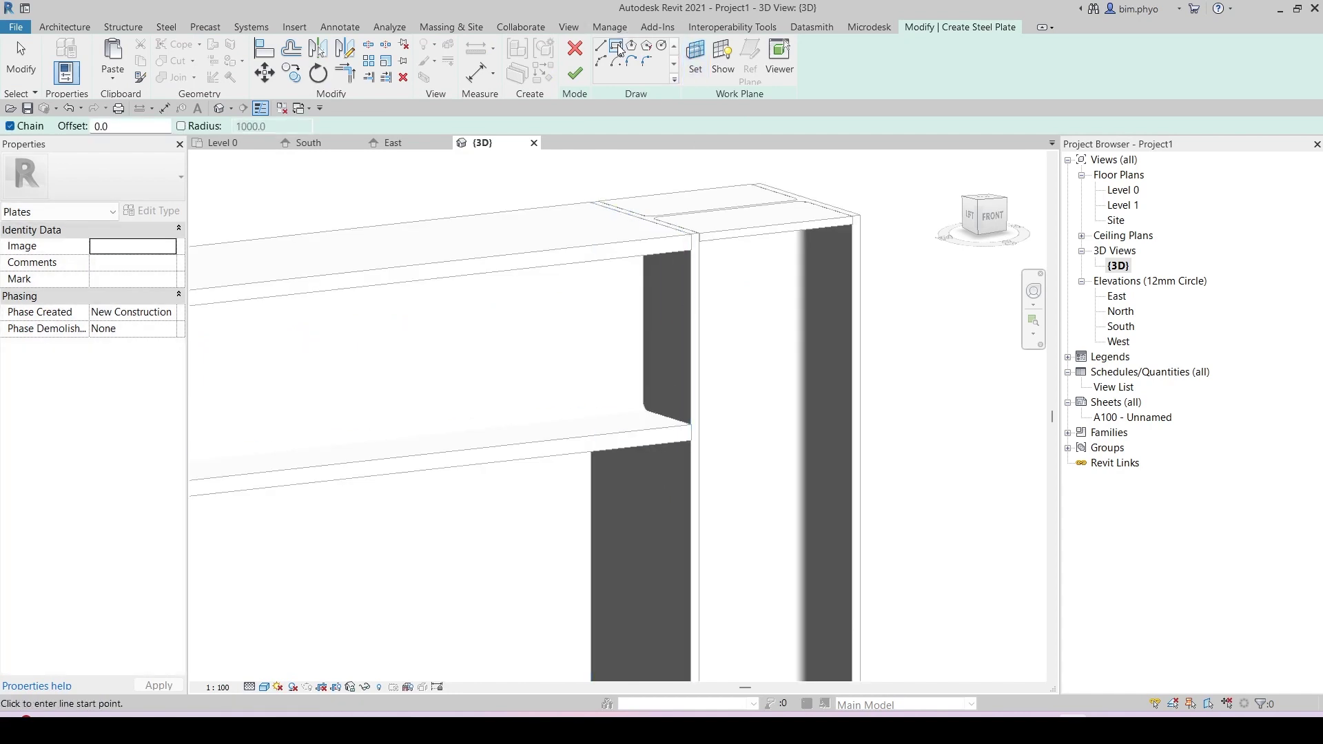
Sketch the plate as a rectangle between opposite corners of the upper beam's end profile and finish the plate.
{"action": "scroll", "coordinate": [669, 196], "scroll_direction": "up", "scroll_amount": 4}
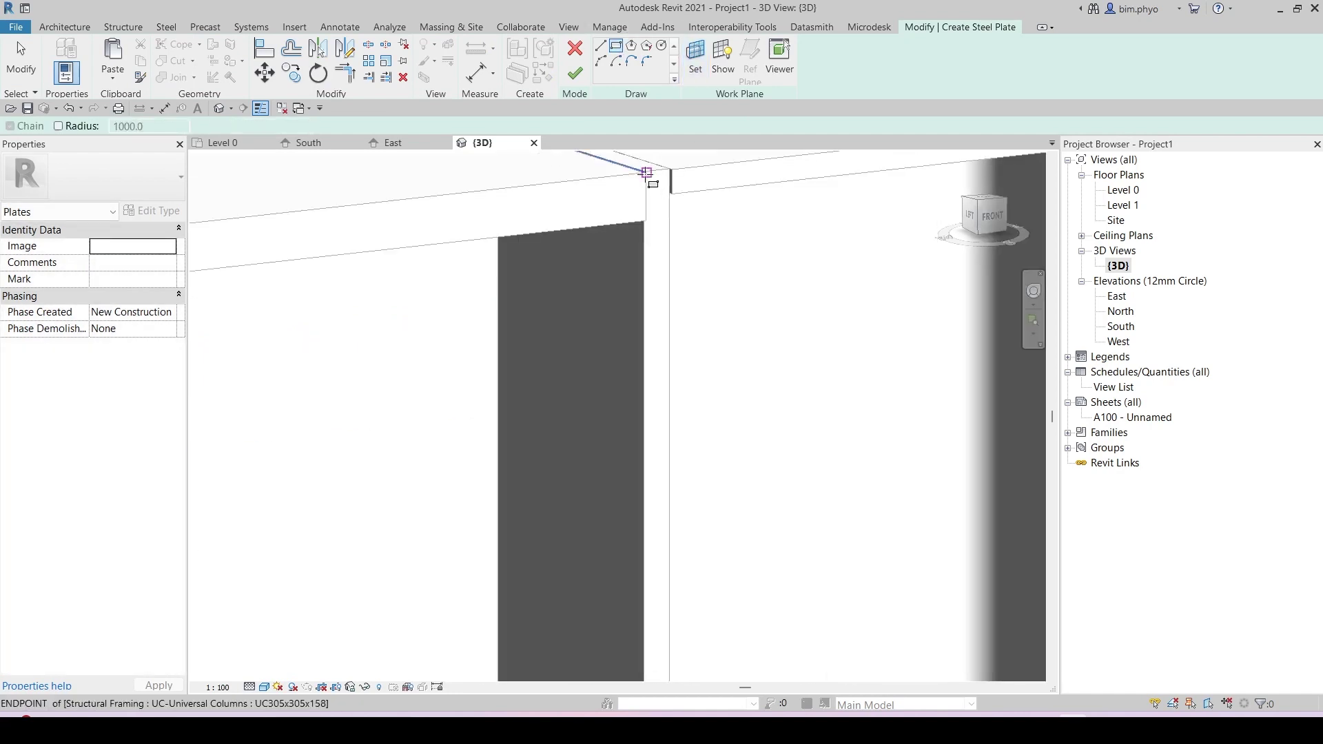
{"action": "left_click", "coordinate": [645, 172]}
{"action": "scroll", "coordinate": [729, 231], "scroll_direction": "down", "scroll_amount": 3}
{"action": "middle_click_drag", "start_coordinate": [572, 435], "coordinate": [877, 407], "text": "shift"}
{"action": "scroll", "coordinate": [790, 411], "scroll_direction": "up", "scroll_amount": 1}
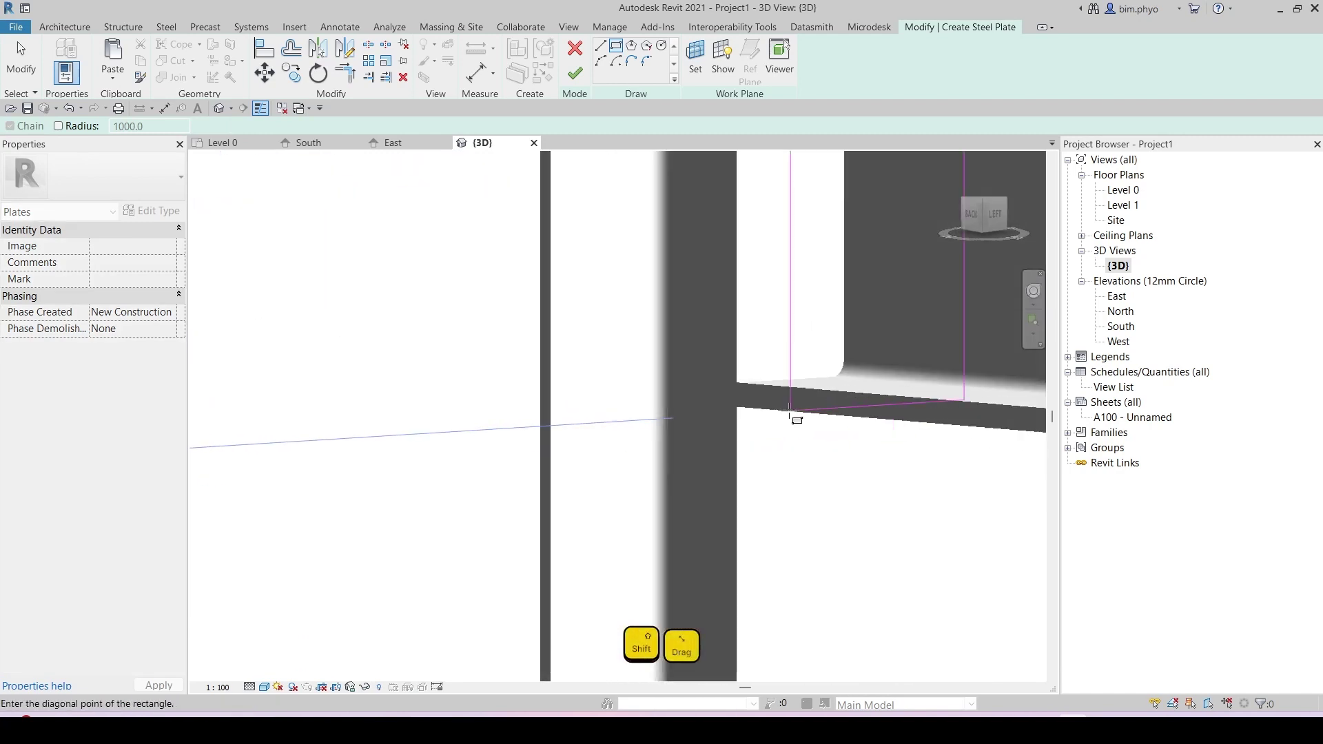
{"action": "mouse_move", "coordinate": [791, 414]}
{"action": "middle_mouse_down", "text": "shift"}
{"action": "mouse_move", "coordinate": [611, 396]}
{"action": "mouse_move", "coordinate": [588, 473]}
{"action": "mouse_move", "coordinate": [685, 376]}
{"action": "mouse_move", "coordinate": [818, 467]}
{"action": "mouse_move", "coordinate": [711, 473]}
{"action": "mouse_move", "coordinate": [836, 463]}
{"action": "middle_mouse_up", "text": "shift"}
{"action": "left_click", "coordinate": [728, 406]}
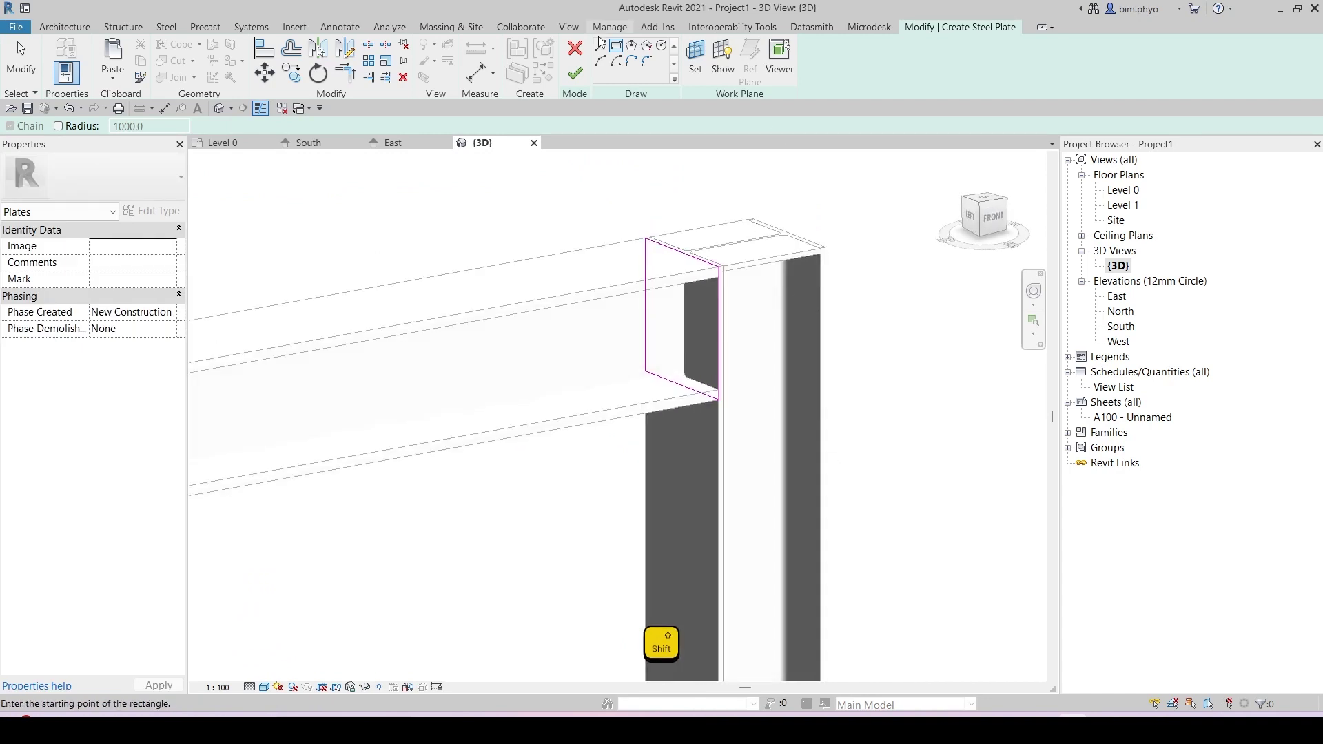
{"action": "left_click", "coordinate": [577, 78]}
Set the thickness of the new end plate between beam and column to 16 mm.
{"action": "middle_click_drag", "start_coordinate": [777, 361], "coordinate": [696, 348], "text": "shift"}
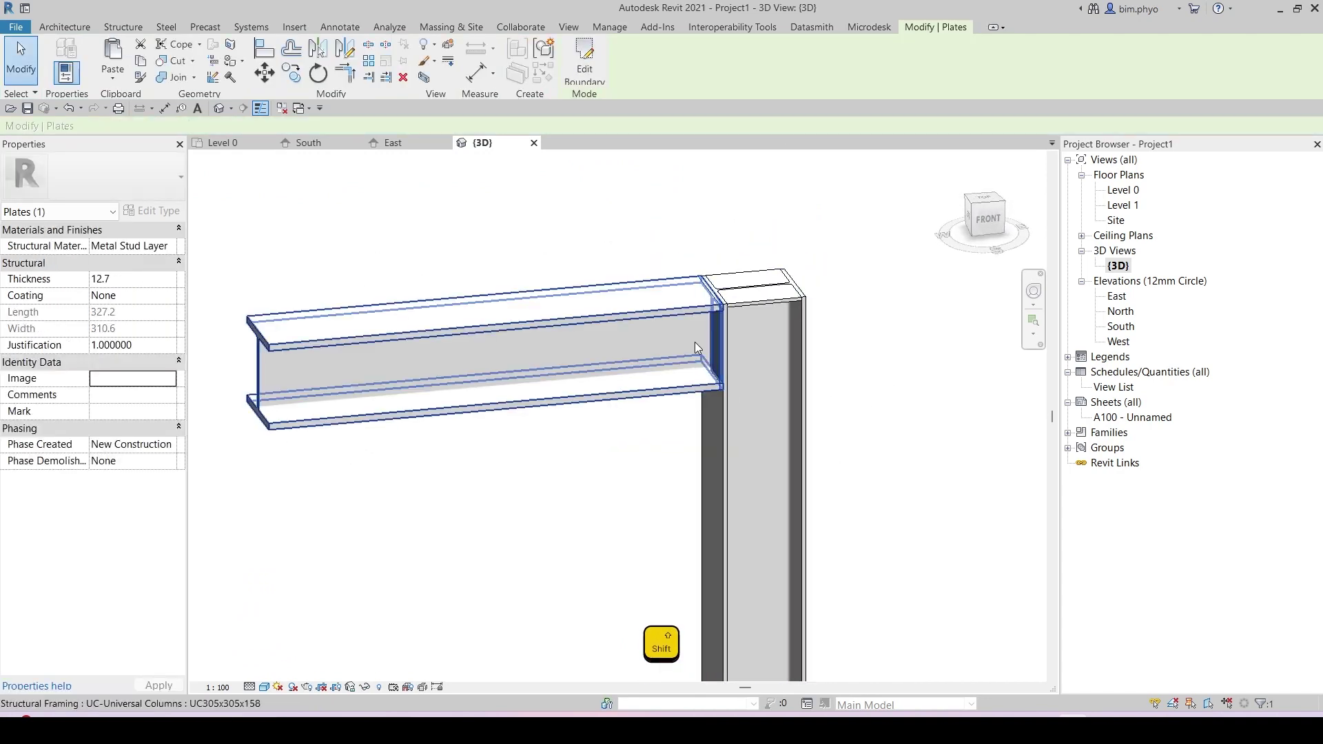
{"action": "scroll", "coordinate": [721, 299], "scroll_direction": "up", "scroll_amount": 5}
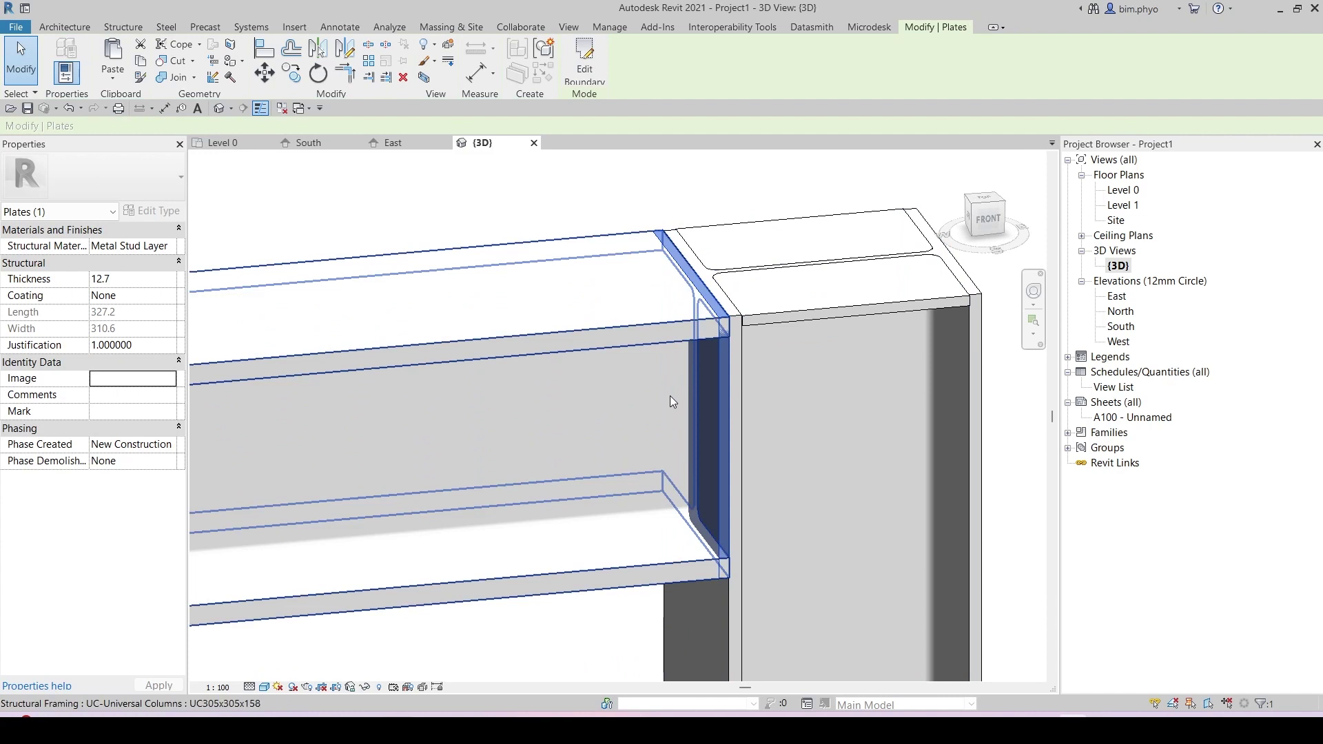
{"action": "left_click", "coordinate": [134, 280]}
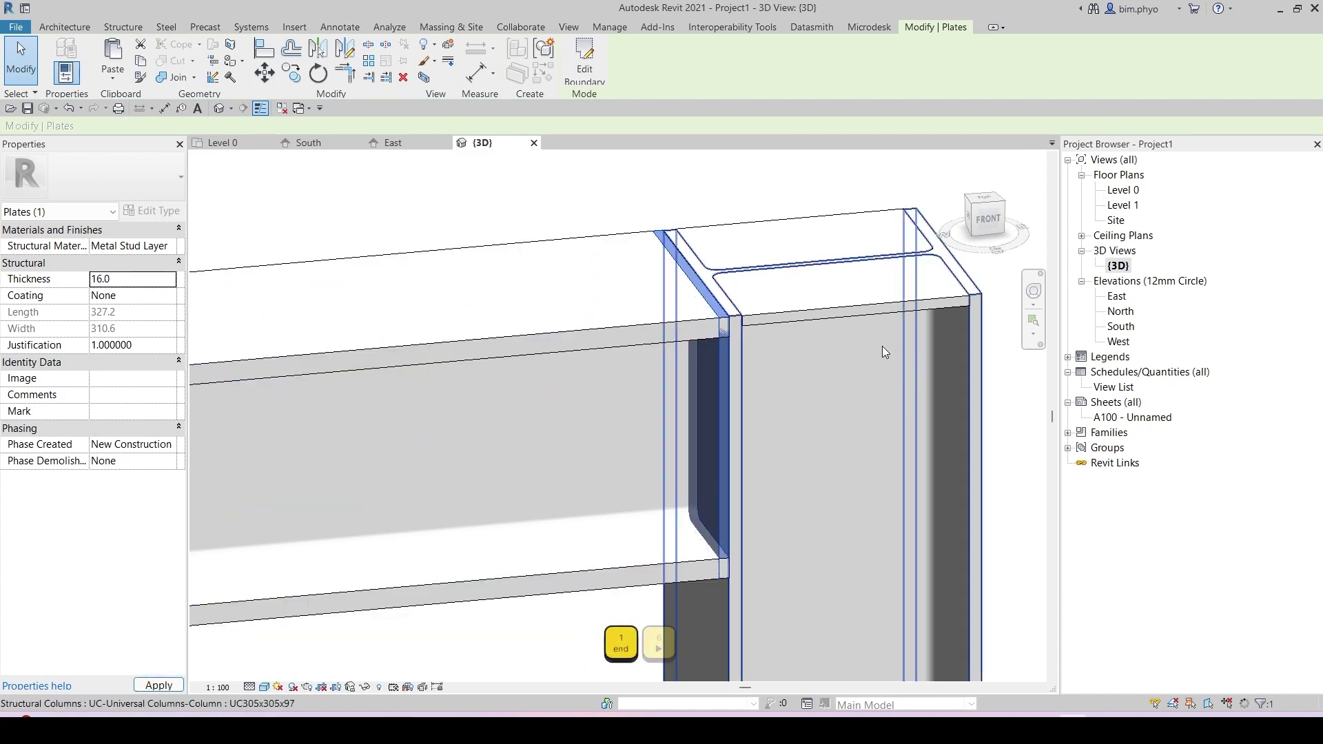
Set the thickness of both shaped plates at the column's top to 16 mm.
{"action": "left_click", "coordinate": [800, 303]}
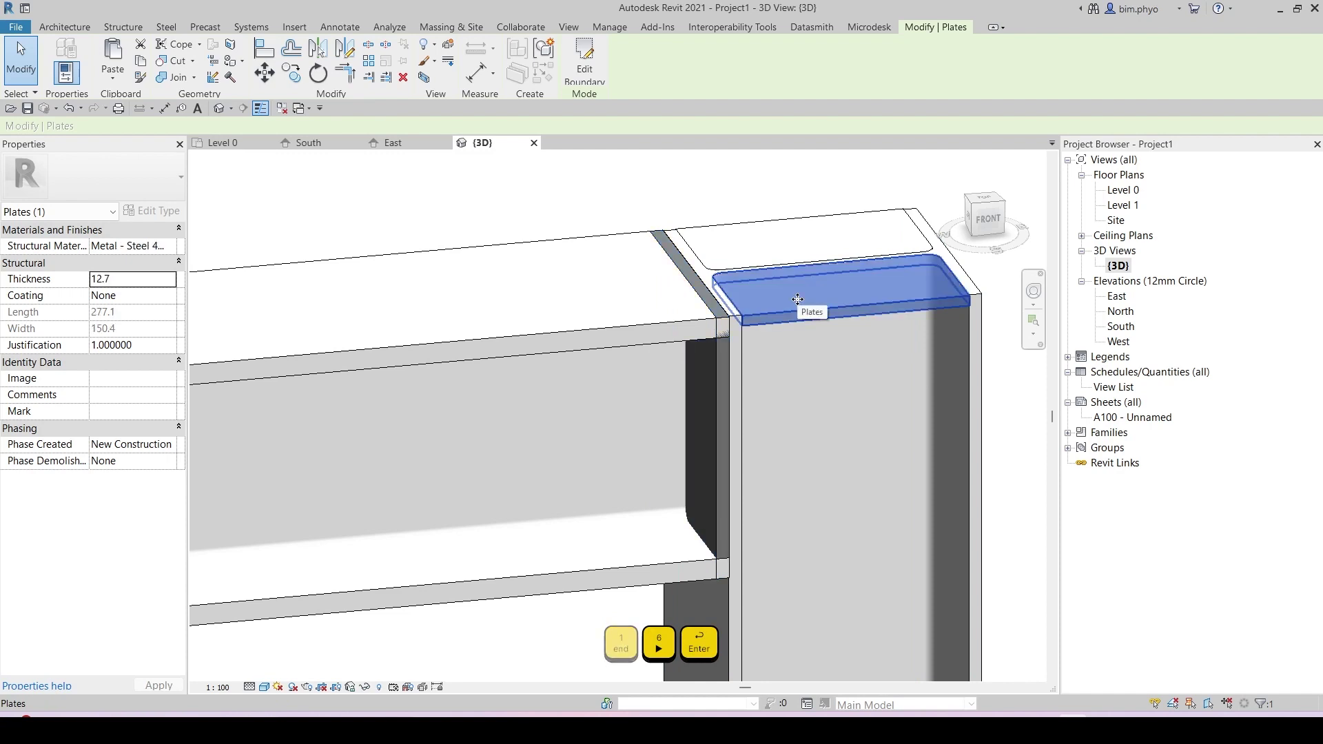
{"action": "left_click", "coordinate": [768, 233], "text": "ctrl"}
{"action": "left_click", "coordinate": [135, 280]}
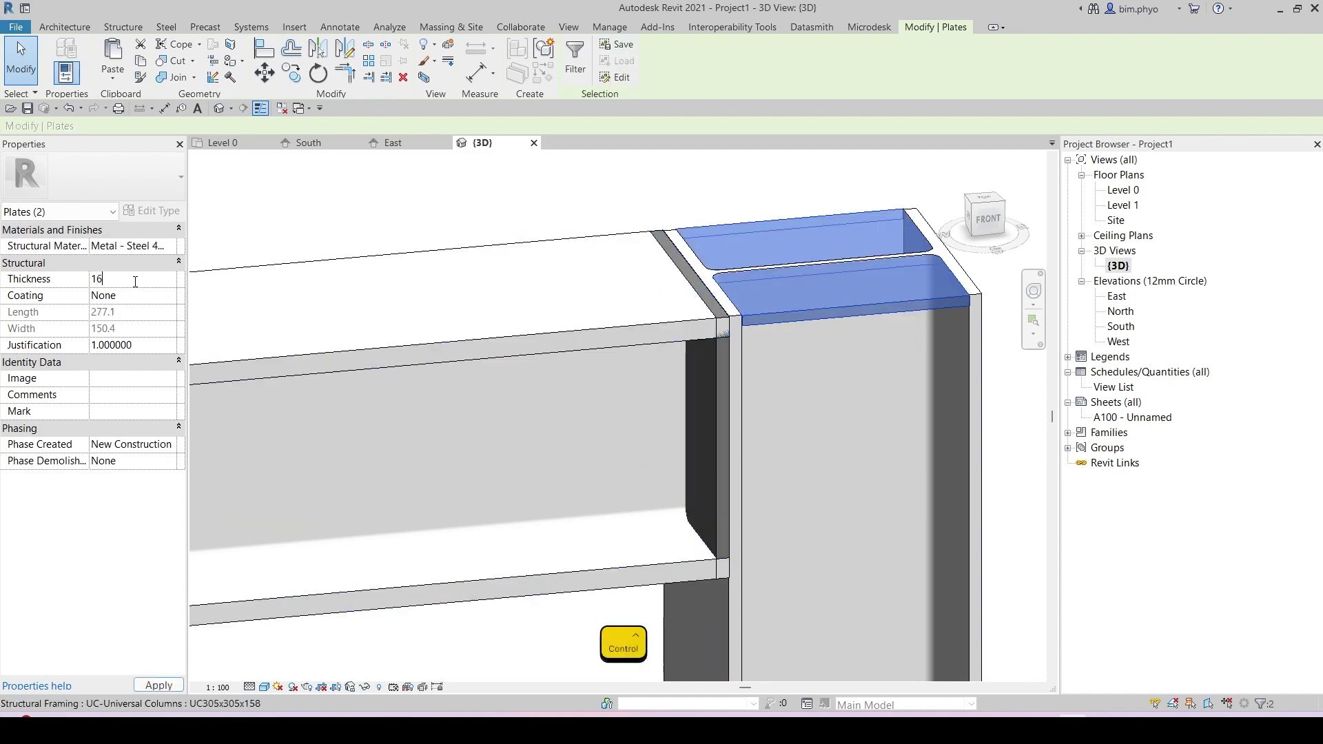
{"action": "key", "text": "Return"}
Set the thickness of both shaped plates at the column's base to 16 mm.
{"action": "scroll", "coordinate": [667, 269], "scroll_direction": "down", "scroll_amount": 4}
{"action": "middle_click_drag", "start_coordinate": [812, 627], "coordinate": [749, 214]}
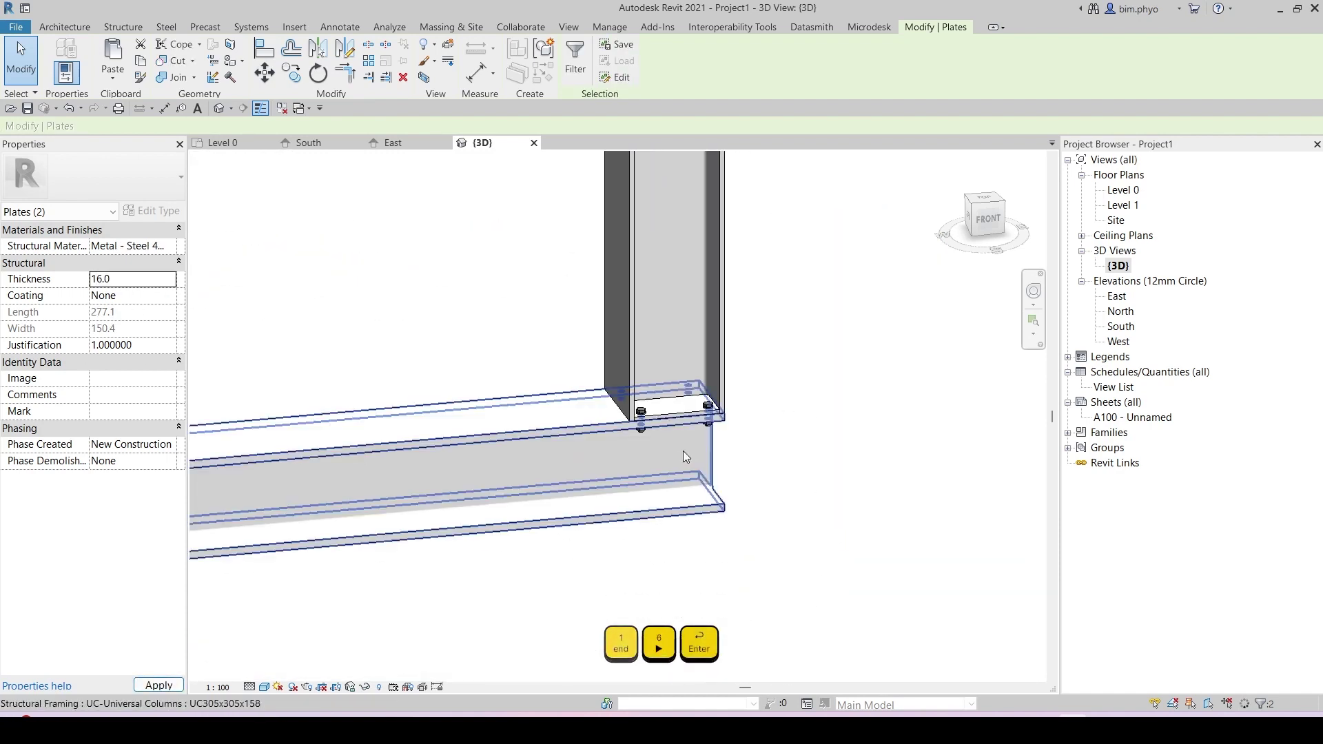
{"action": "scroll", "coordinate": [676, 432], "scroll_direction": "up", "scroll_amount": 7}
{"action": "left_click", "coordinate": [589, 332]}
{"action": "scroll", "coordinate": [641, 386], "scroll_direction": "down", "scroll_amount": 3}
{"action": "middle_click_drag", "start_coordinate": [668, 364], "coordinate": [452, 483], "text": "shift"}
{"action": "left_click", "coordinate": [713, 390], "text": "ctrl"}
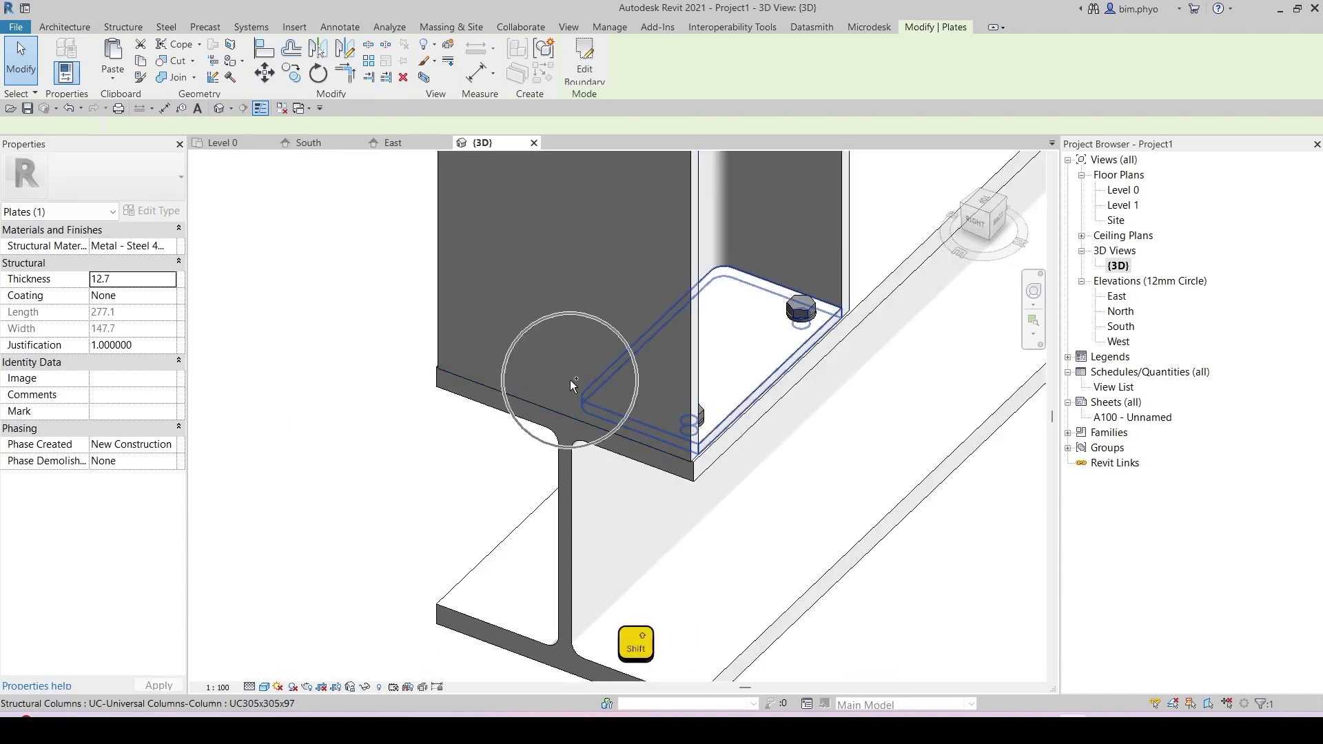
{"action": "left_click", "coordinate": [151, 280]}
{"action": "type", "text": "16"}
{"action": "key", "text": "Return"}
Change the structural material of the upper beam's end plate to Metal - Steel 43-275.
{"action": "middle_click_drag", "start_coordinate": [703, 415], "coordinate": [604, 299], "text": "shift"}
{"action": "scroll", "coordinate": [644, 227], "scroll_direction": "up", "scroll_amount": 2}
{"action": "middle_click_drag", "start_coordinate": [644, 422], "coordinate": [592, 428]}
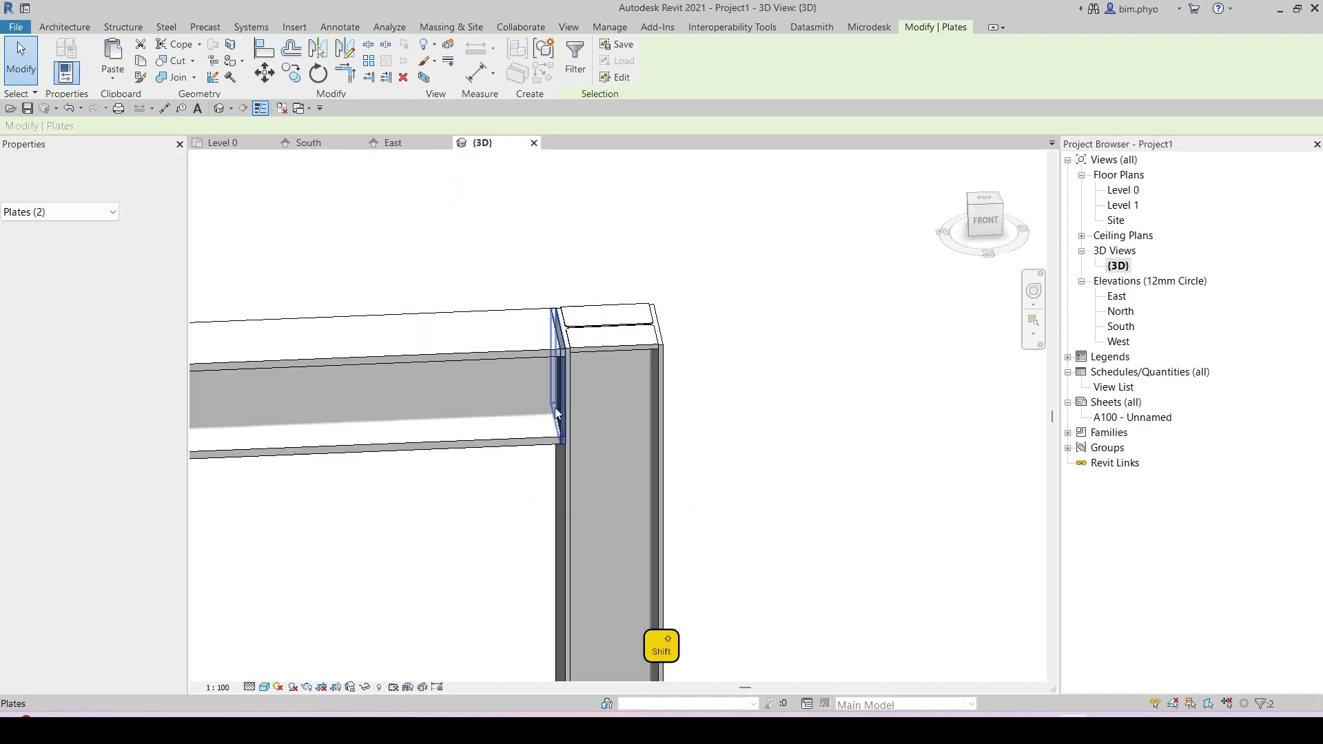
{"action": "scroll", "coordinate": [561, 376], "scroll_direction": "up", "scroll_amount": 4}
{"action": "left_click", "coordinate": [594, 414]}
{"action": "left_click", "coordinate": [140, 286]}
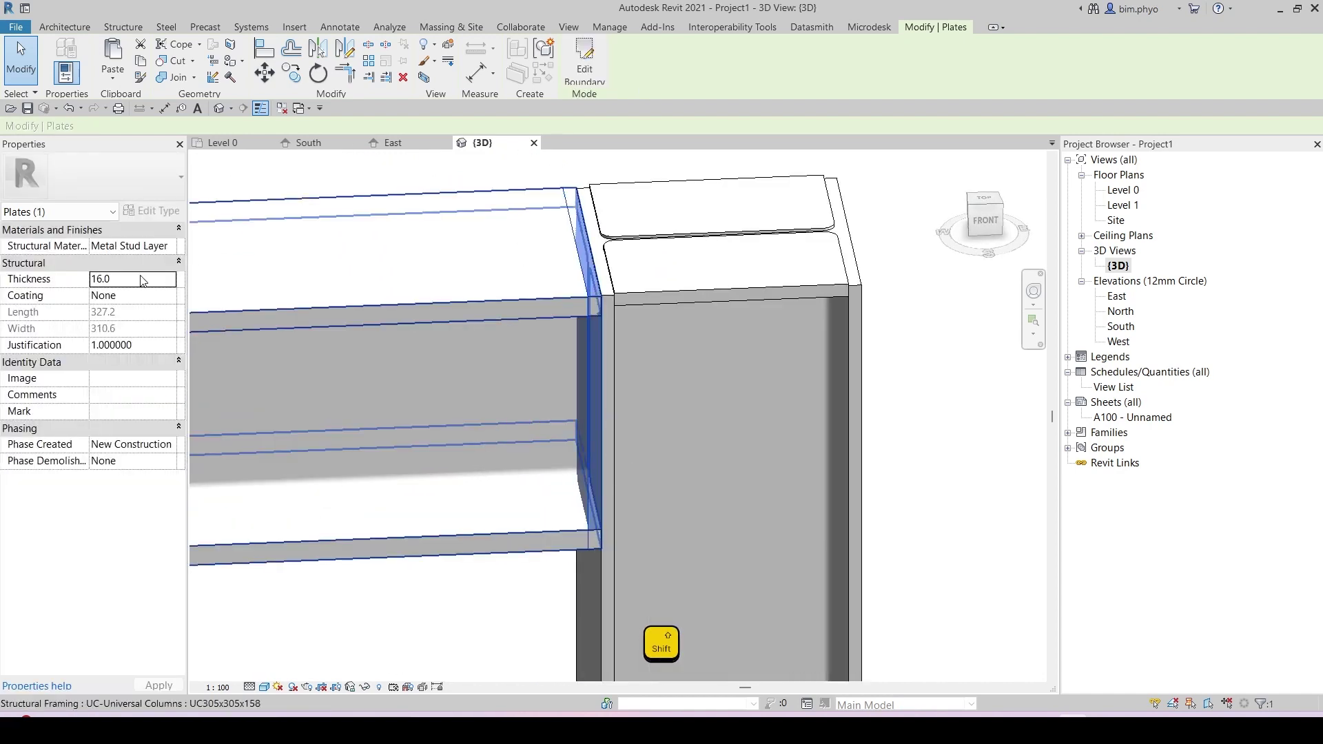
{"action": "left_click", "coordinate": [171, 246]}
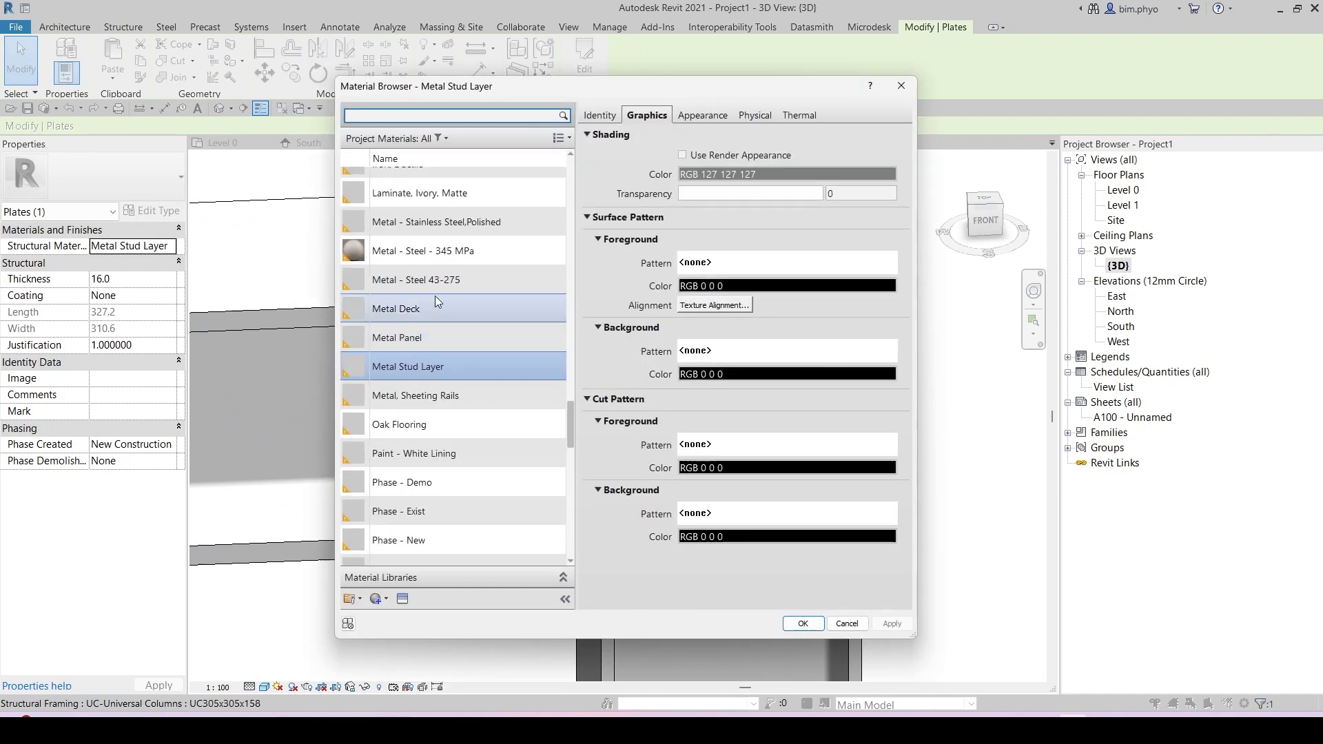
{"action": "double_click", "coordinate": [446, 282]}
{"action": "left_click", "coordinate": [940, 419]}
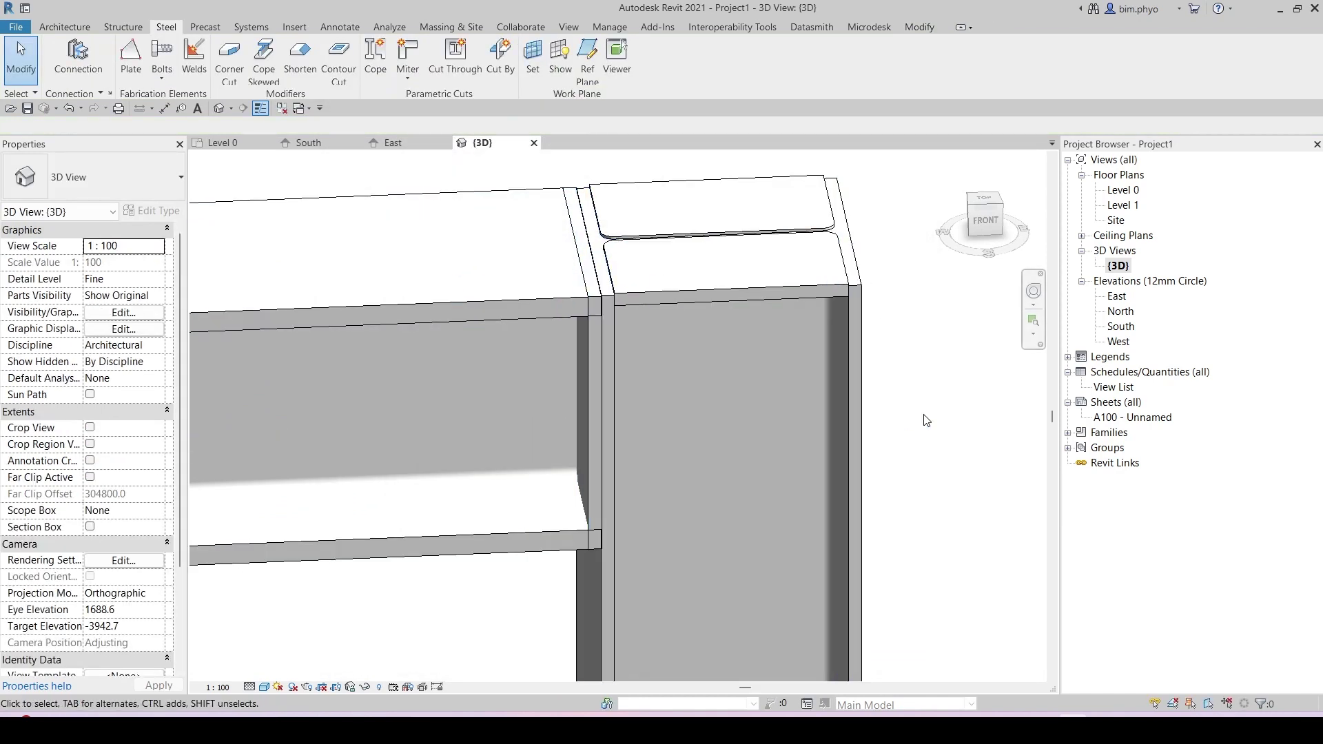
In the South elevation, pull the upper beam's column end back 16 mm to the end plate's face.
{"action": "middle_click_drag", "start_coordinate": [940, 419], "coordinate": [569, 508], "text": "shift"}
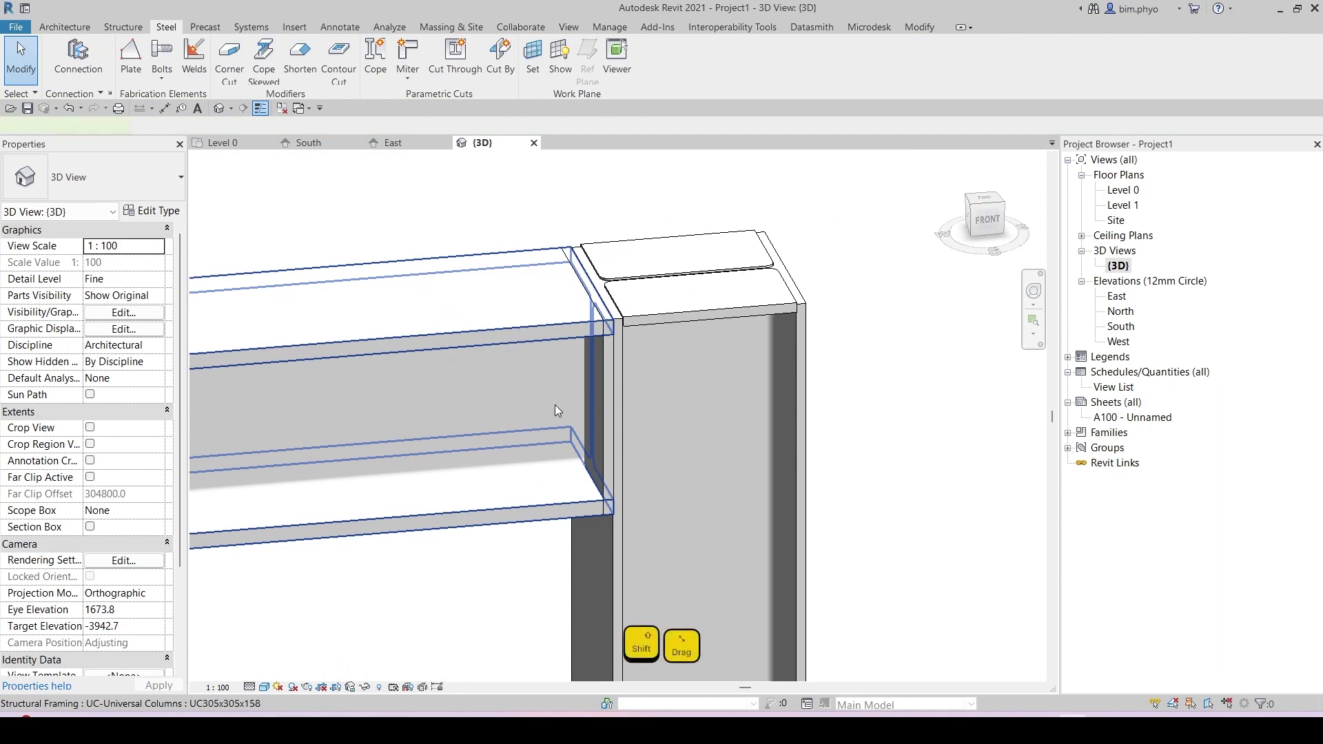
{"action": "left_click", "coordinate": [555, 404]}
{"action": "scroll", "coordinate": [618, 321], "scroll_direction": "up", "scroll_amount": 4}
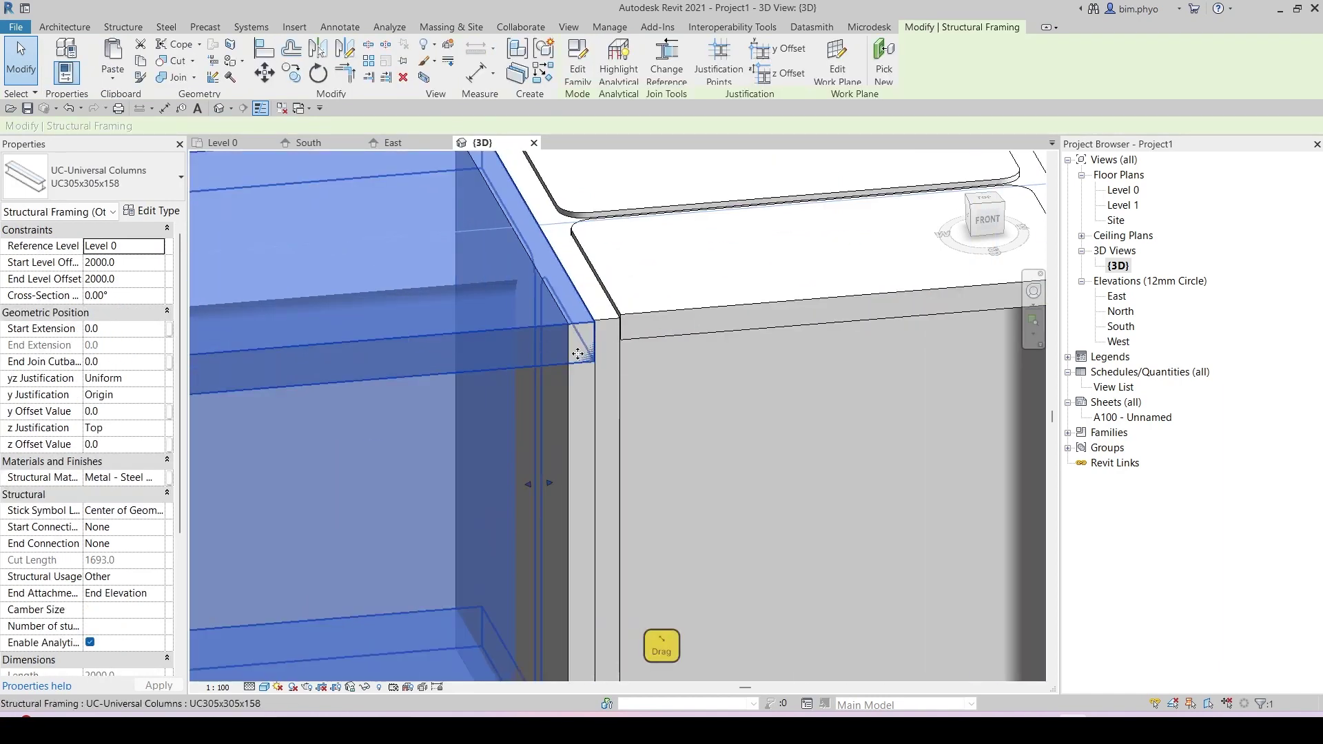
{"action": "left_click", "coordinate": [398, 143]}
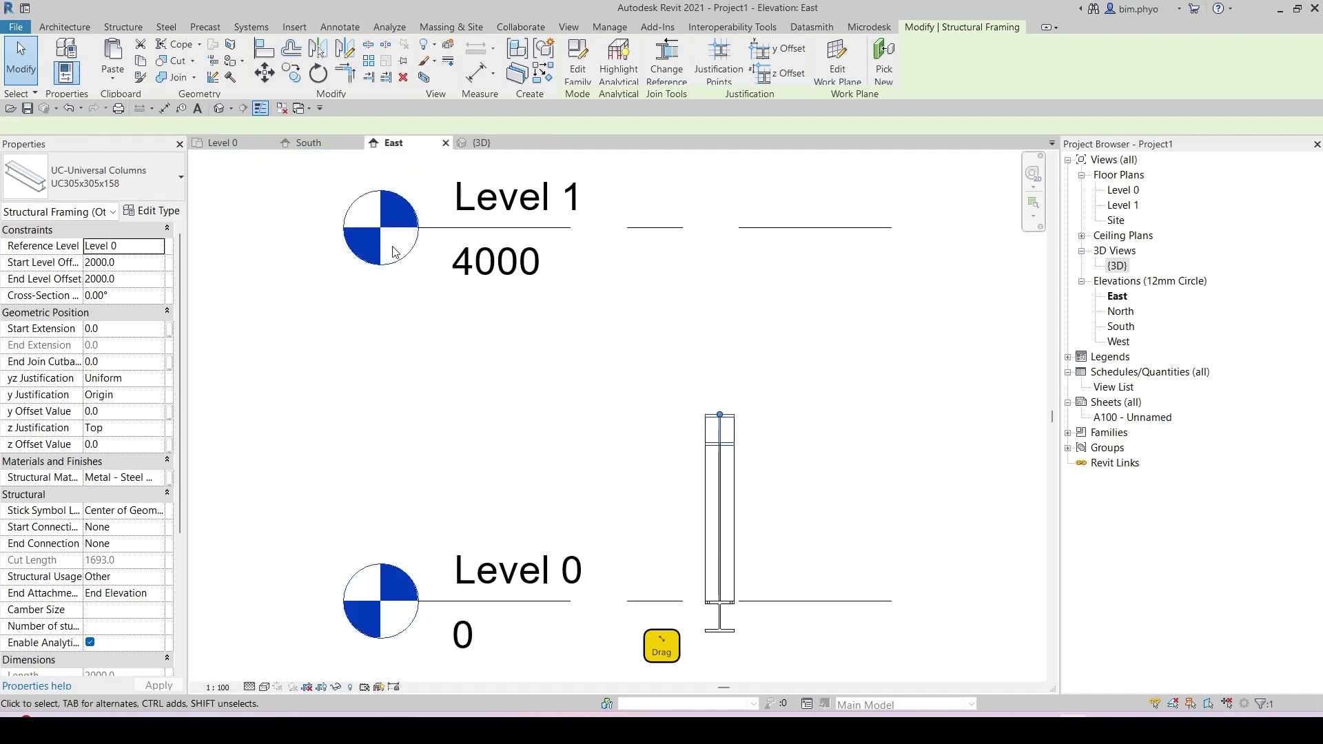
{"action": "left_click", "coordinate": [321, 144]}
{"action": "middle_click_drag", "start_coordinate": [706, 351], "coordinate": [538, 278]}
{"action": "key", "text": "Escape"}
{"action": "scroll", "coordinate": [606, 319], "scroll_direction": "down", "scroll_amount": 3}
{"action": "key", "text": "Escape"}
{"action": "scroll", "coordinate": [606, 319], "scroll_direction": "up", "scroll_amount": 4}
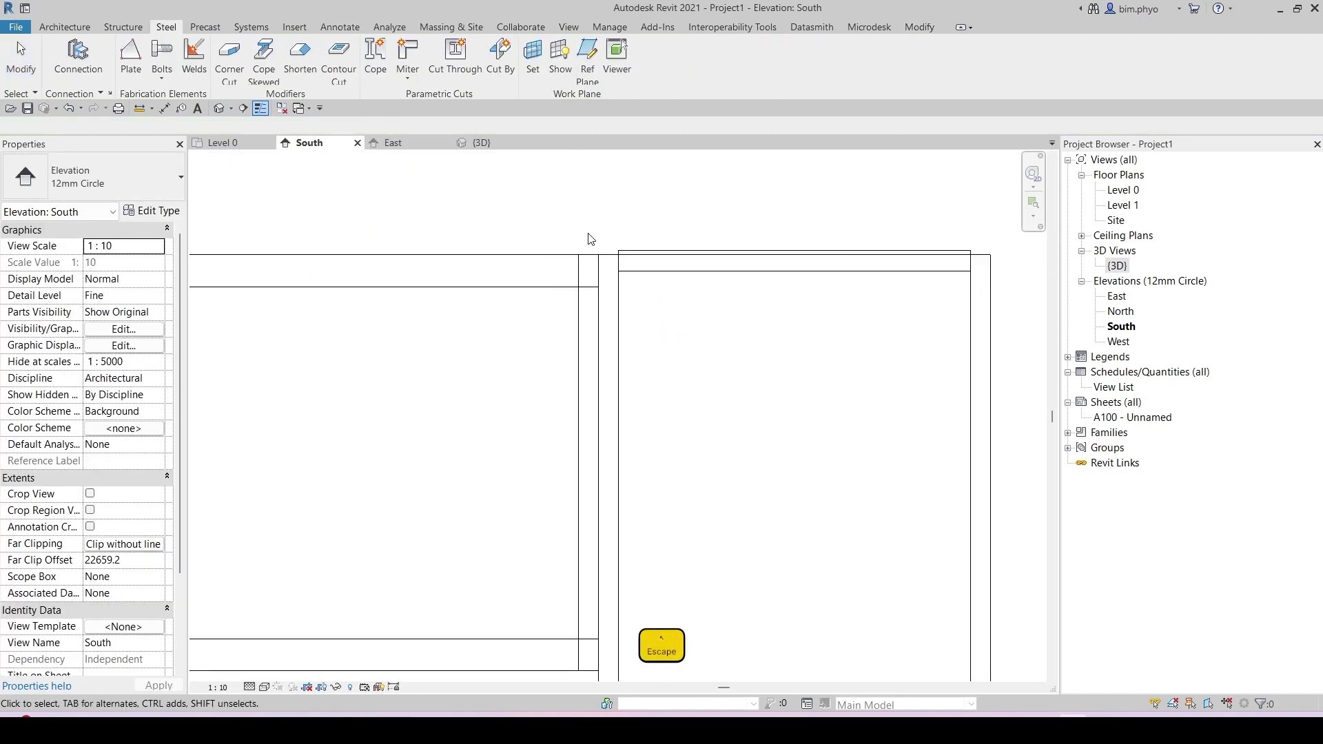
{"action": "left_click", "coordinate": [526, 255]}
{"action": "middle_click_drag", "start_coordinate": [608, 468], "coordinate": [641, 377]}
{"action": "scroll", "coordinate": [621, 385], "scroll_direction": "up", "scroll_amount": 2}
{"action": "left_click_drag", "start_coordinate": [629, 359], "coordinate": [590, 377]}
Examine the shortened beam end, the end plate and the column's top plates in the 3D view.
{"action": "left_click", "coordinate": [481, 143]}
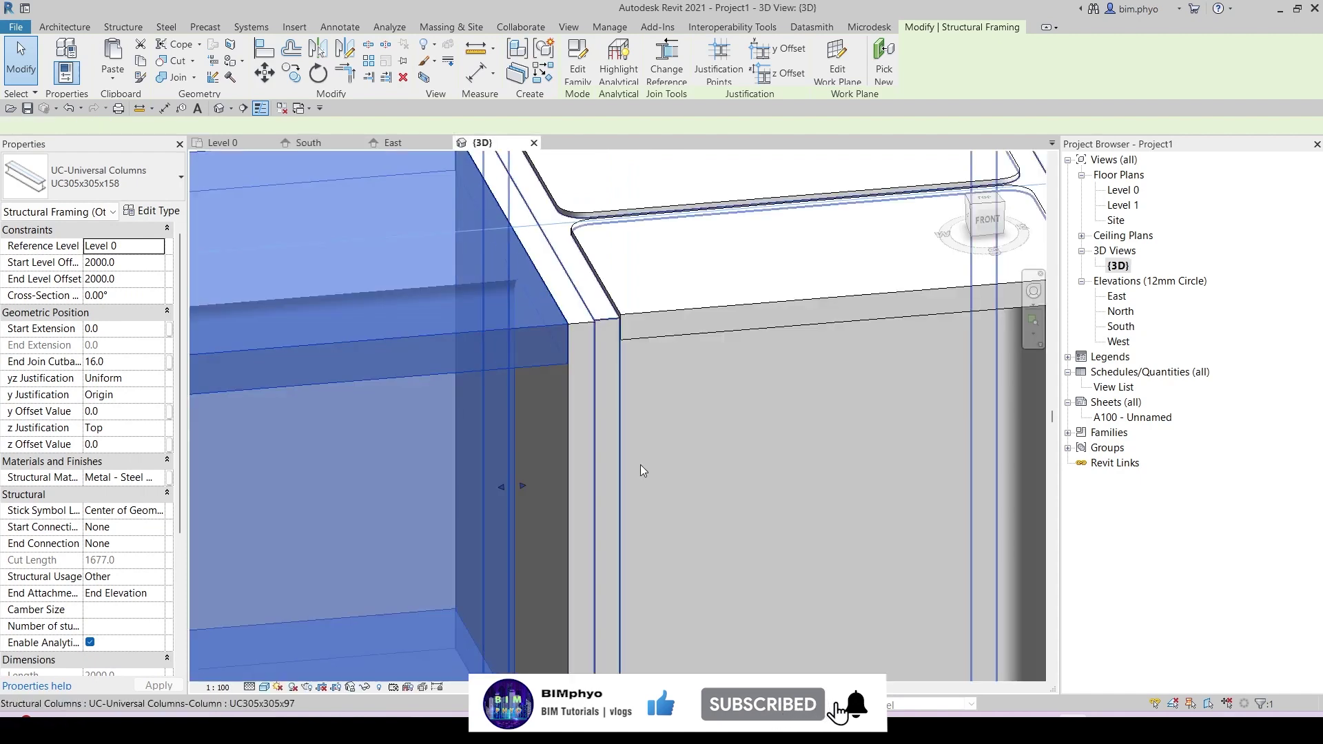
{"action": "scroll", "coordinate": [641, 466], "scroll_direction": "down", "scroll_amount": 4}
{"action": "middle_click_drag", "start_coordinate": [696, 453], "coordinate": [667, 442], "text": "shift"}
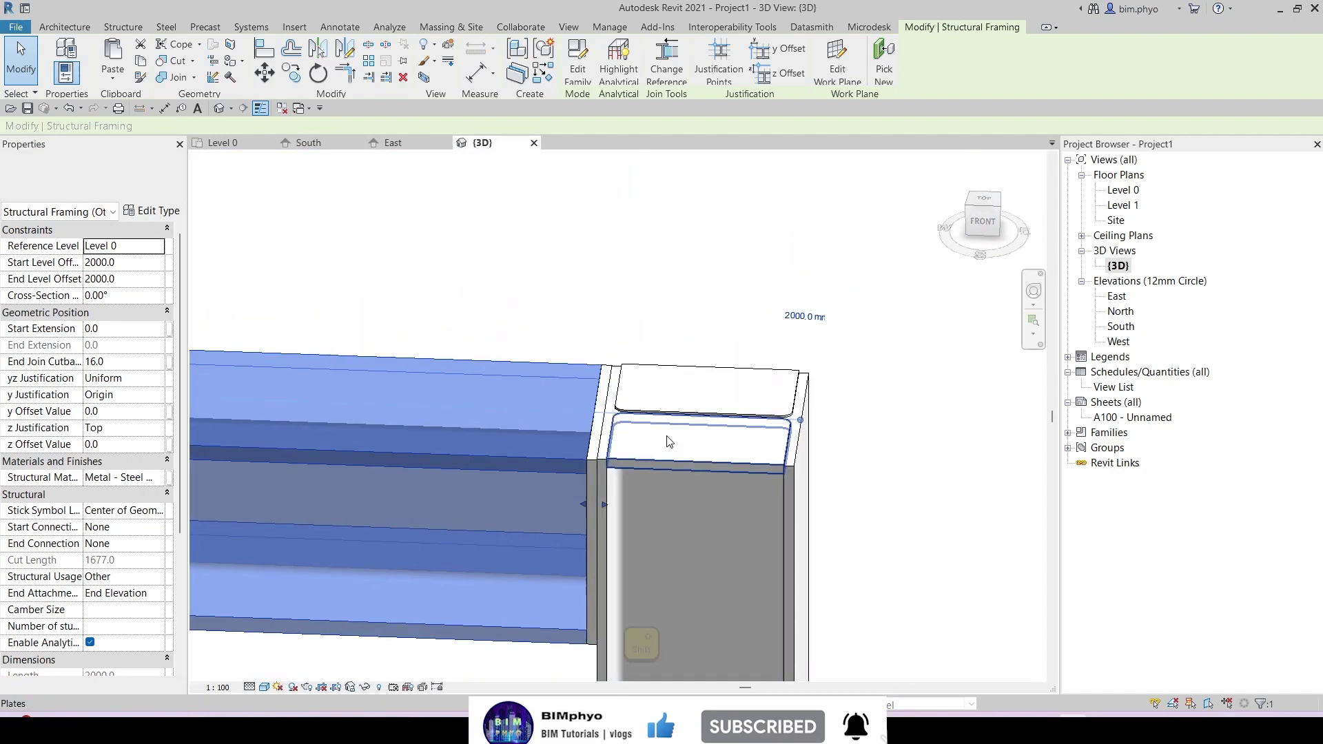
{"action": "key", "text": "Escape"}
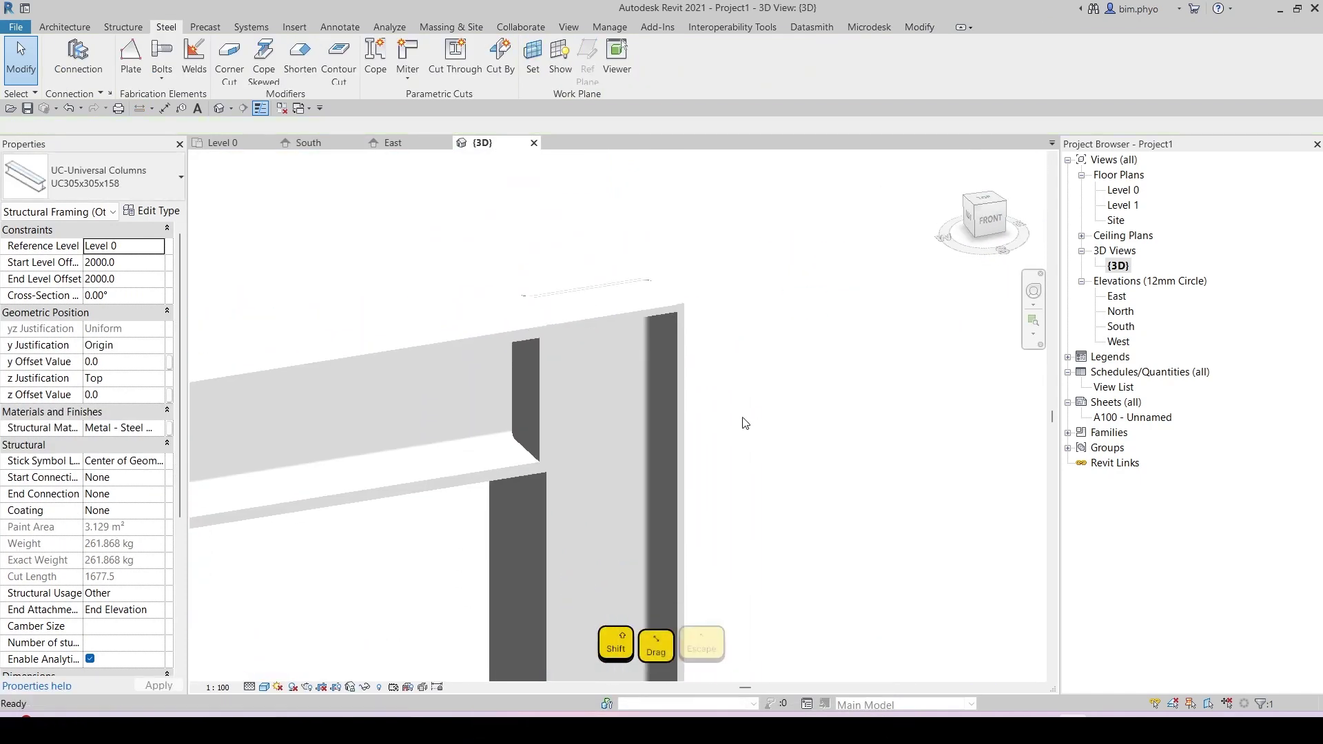
{"action": "middle_click_drag", "start_coordinate": [745, 422], "coordinate": [795, 389], "text": "shift"}
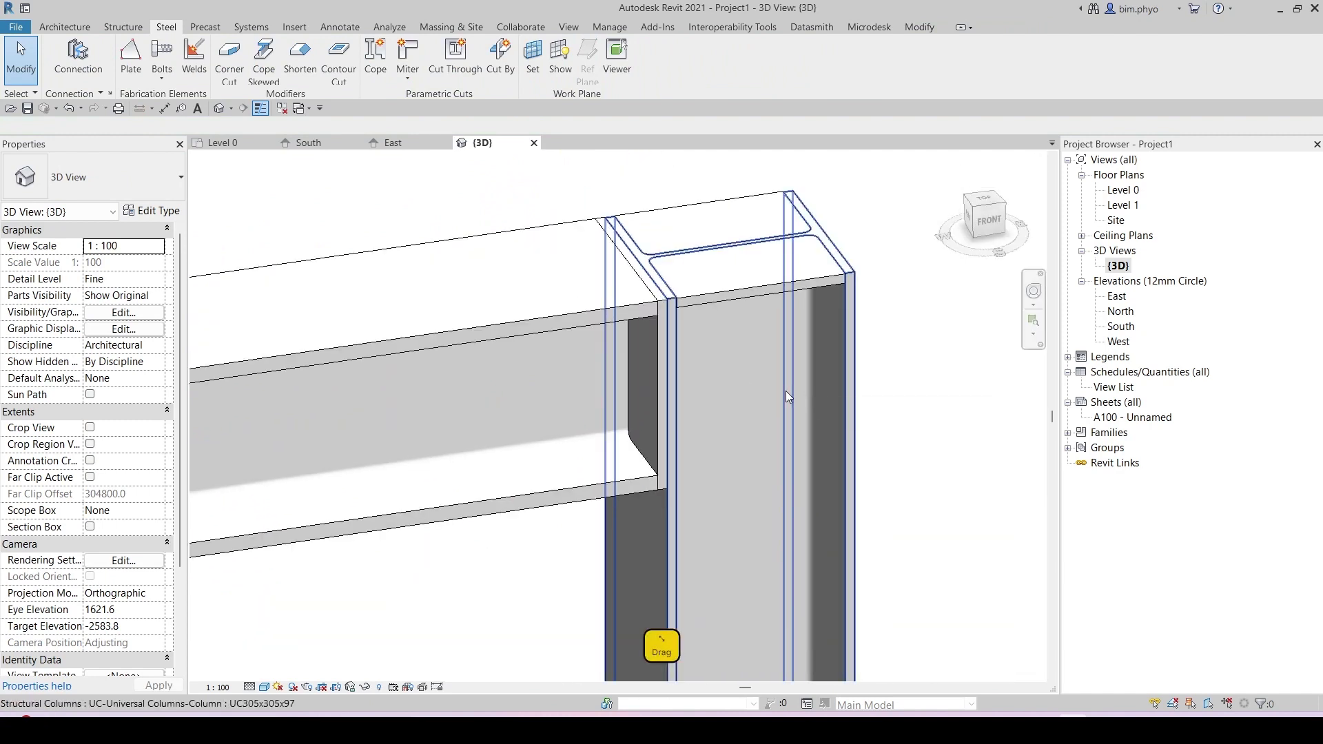
{"action": "scroll", "coordinate": [772, 419], "scroll_direction": "down", "scroll_amount": 2}
{"action": "middle_click_drag", "start_coordinate": [770, 479], "coordinate": [747, 467], "text": "shift"}
{"action": "middle_click_drag", "start_coordinate": [853, 488], "coordinate": [810, 394], "text": "shift"}
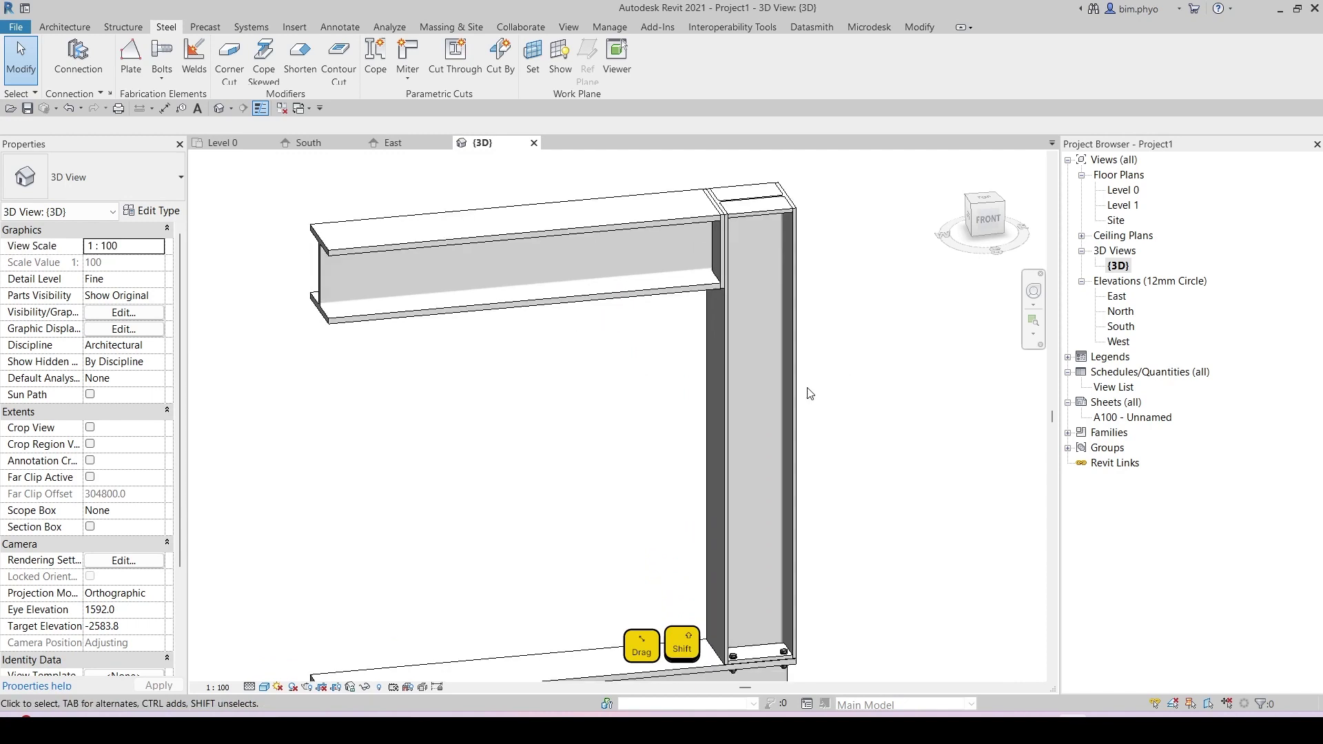
Start a bolt pattern connecting the end plate and the column, with the plate's face on the beam side as its work plane.
{"action": "left_click", "coordinate": [165, 50]}
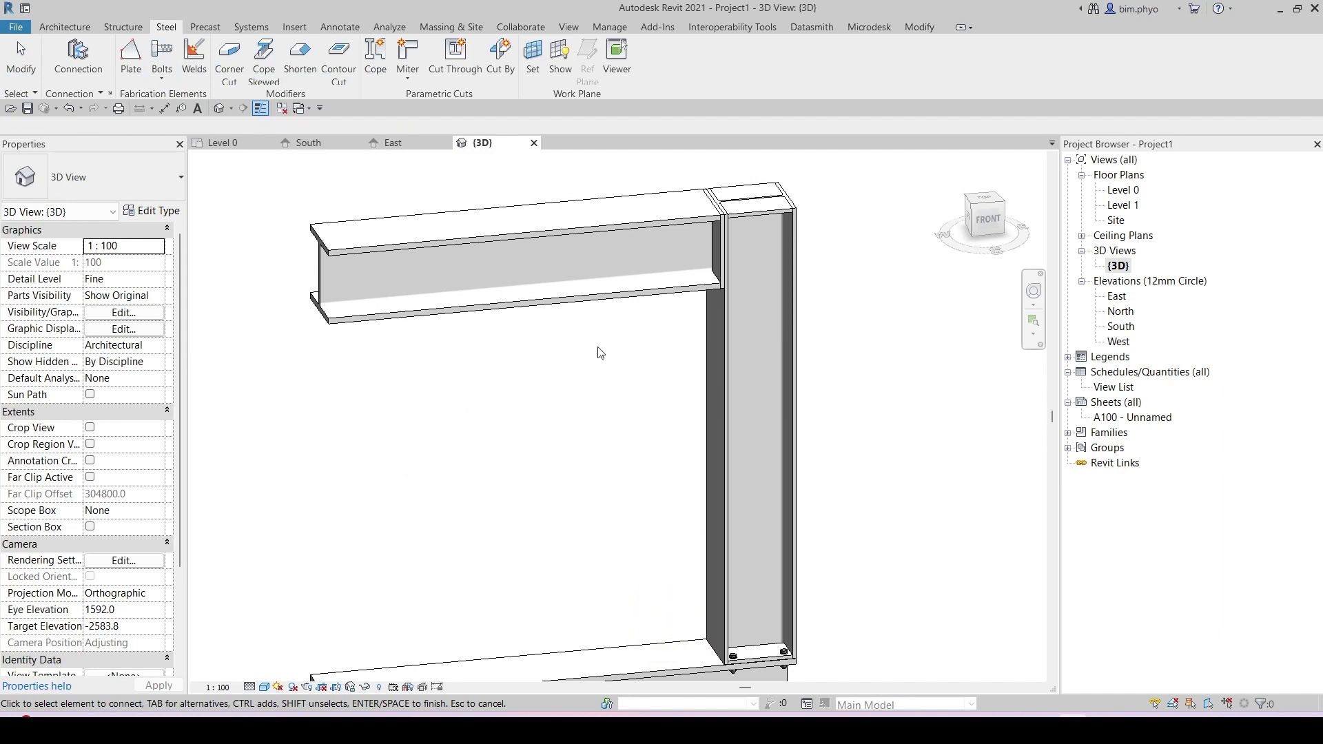
{"action": "middle_click_drag", "start_coordinate": [671, 258], "coordinate": [753, 301], "text": "shift"}
{"action": "scroll", "coordinate": [721, 240], "scroll_direction": "up", "scroll_amount": 4}
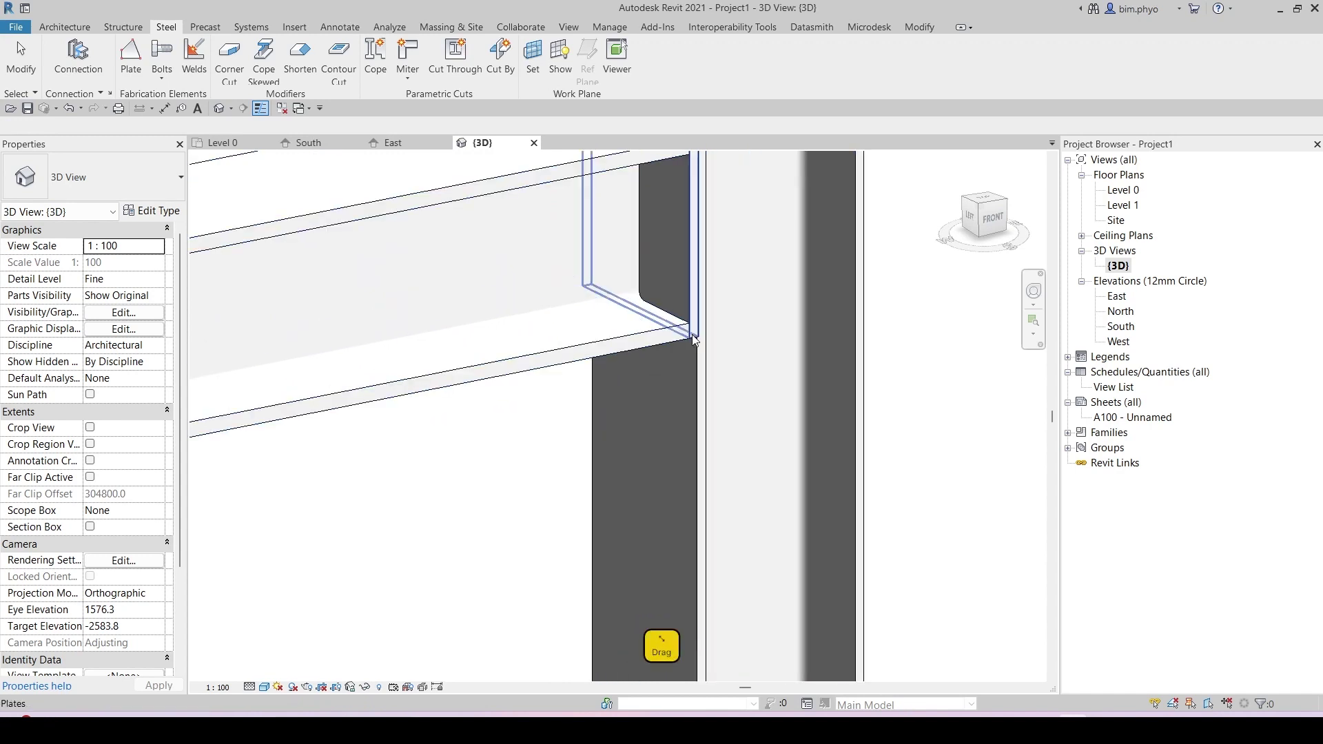
{"action": "left_click_drag", "start_coordinate": [736, 264], "coordinate": [680, 239]}
{"action": "scroll", "coordinate": [581, 310], "scroll_direction": "down", "scroll_amount": 1}
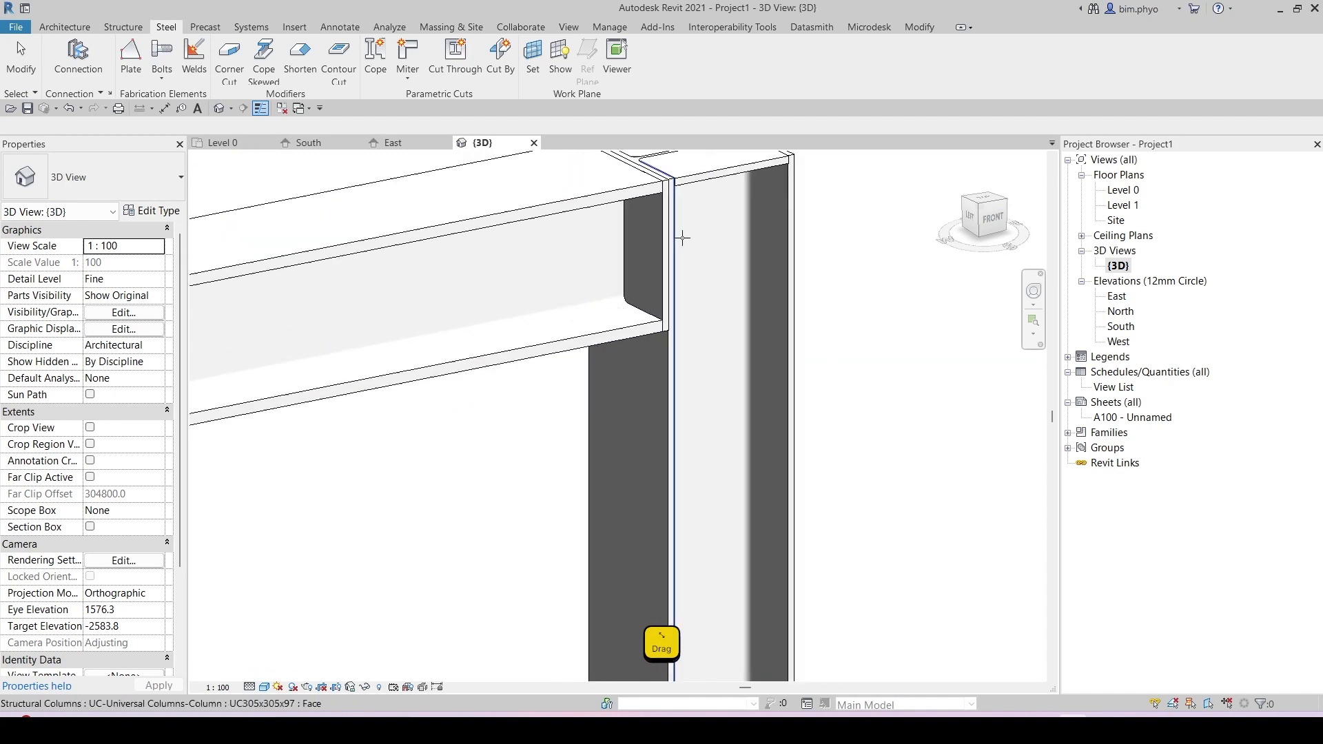
{"action": "middle_click_drag", "start_coordinate": [682, 238], "coordinate": [691, 320]}
{"action": "scroll", "coordinate": [621, 385], "scroll_direction": "up", "scroll_amount": 2}
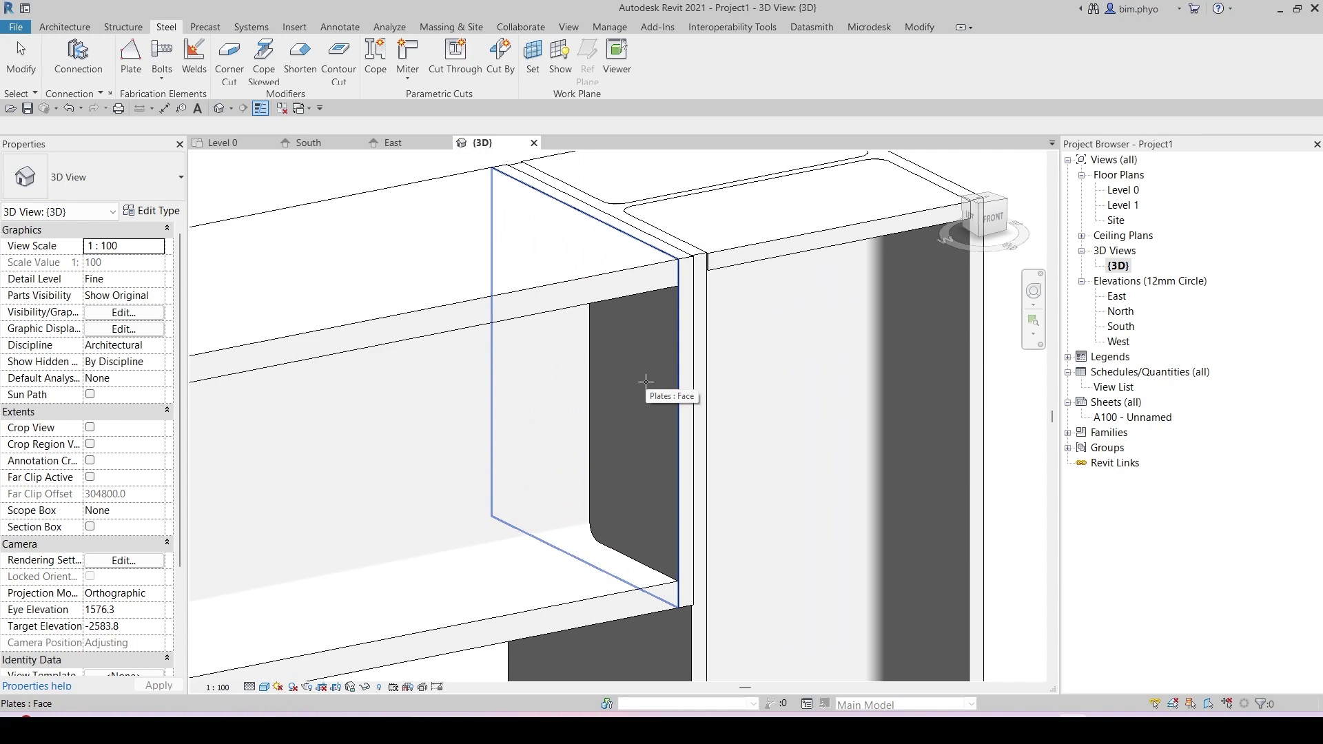
{"action": "left_click", "coordinate": [646, 383]}
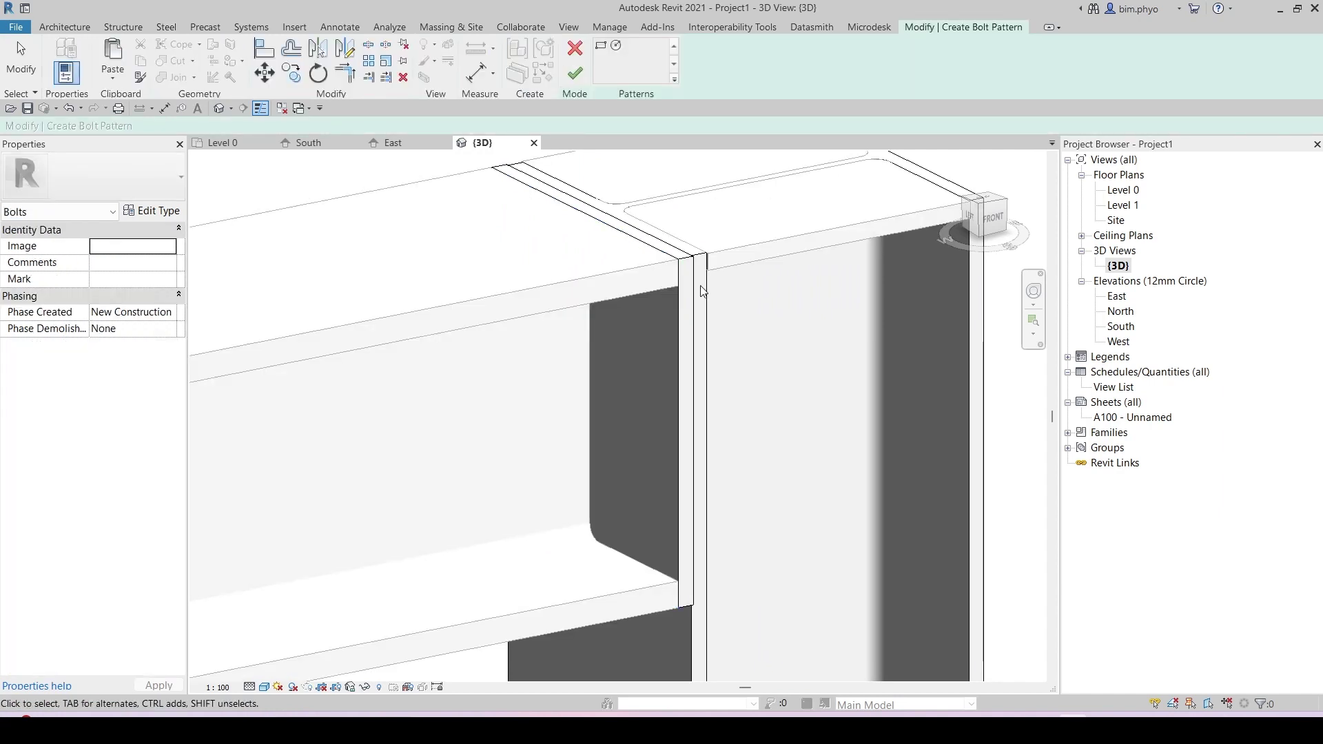
Draw a rectangular bolt pattern between the end plate's opposite upper and lower corners.
{"action": "left_click", "coordinate": [682, 256]}
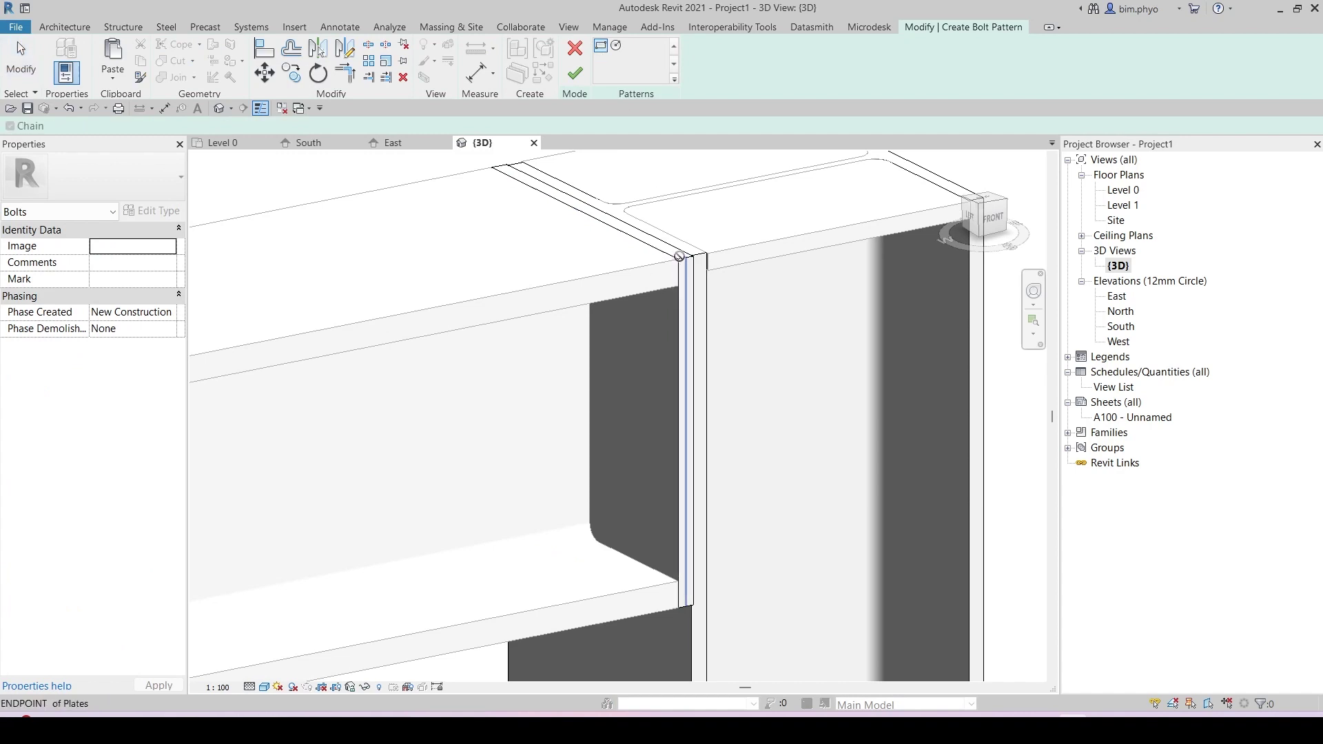
{"action": "middle_click_drag", "start_coordinate": [683, 256], "coordinate": [433, 427], "text": "shift"}
{"action": "scroll", "coordinate": [418, 427], "scroll_direction": "up", "scroll_amount": 4}
{"action": "scroll", "coordinate": [262, 464], "scroll_direction": "up", "scroll_amount": 3}
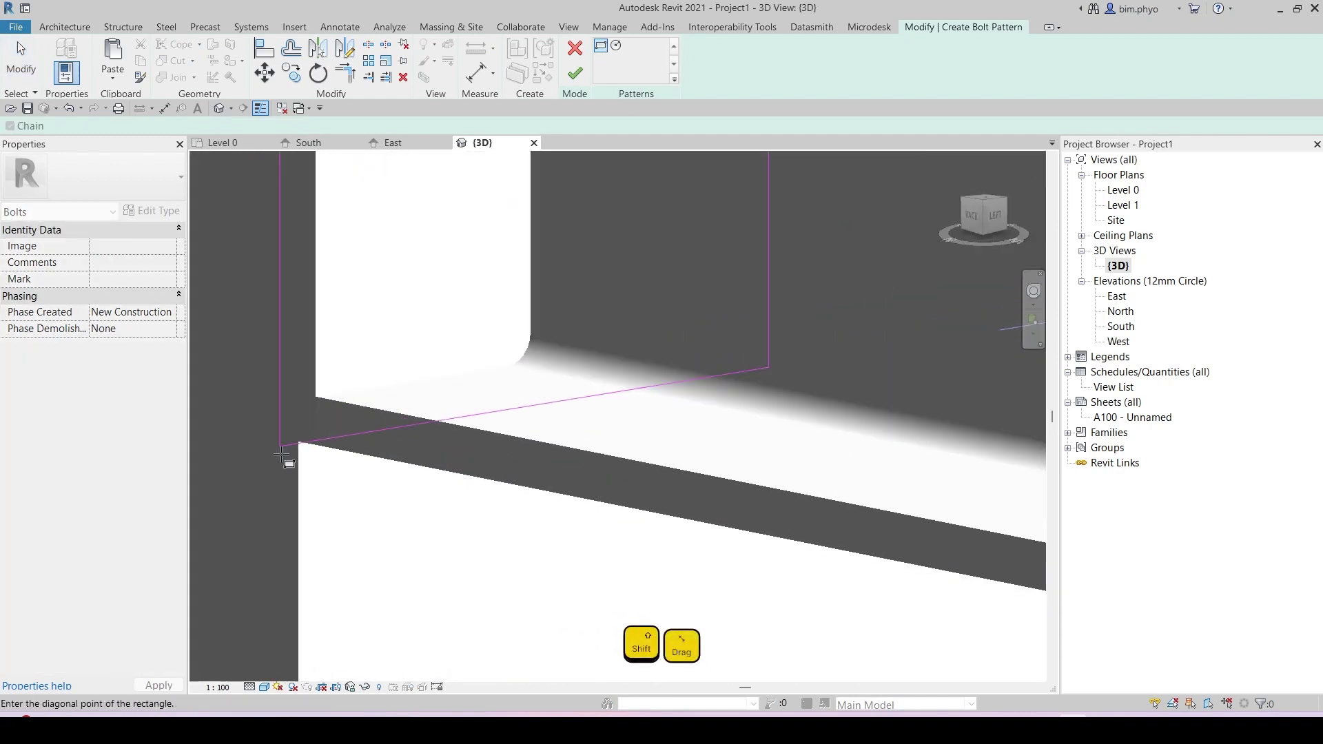
{"action": "left_click", "coordinate": [316, 447]}
{"action": "scroll", "coordinate": [255, 482], "scroll_direction": "down", "scroll_amount": 2}
{"action": "key", "text": "Escape"}
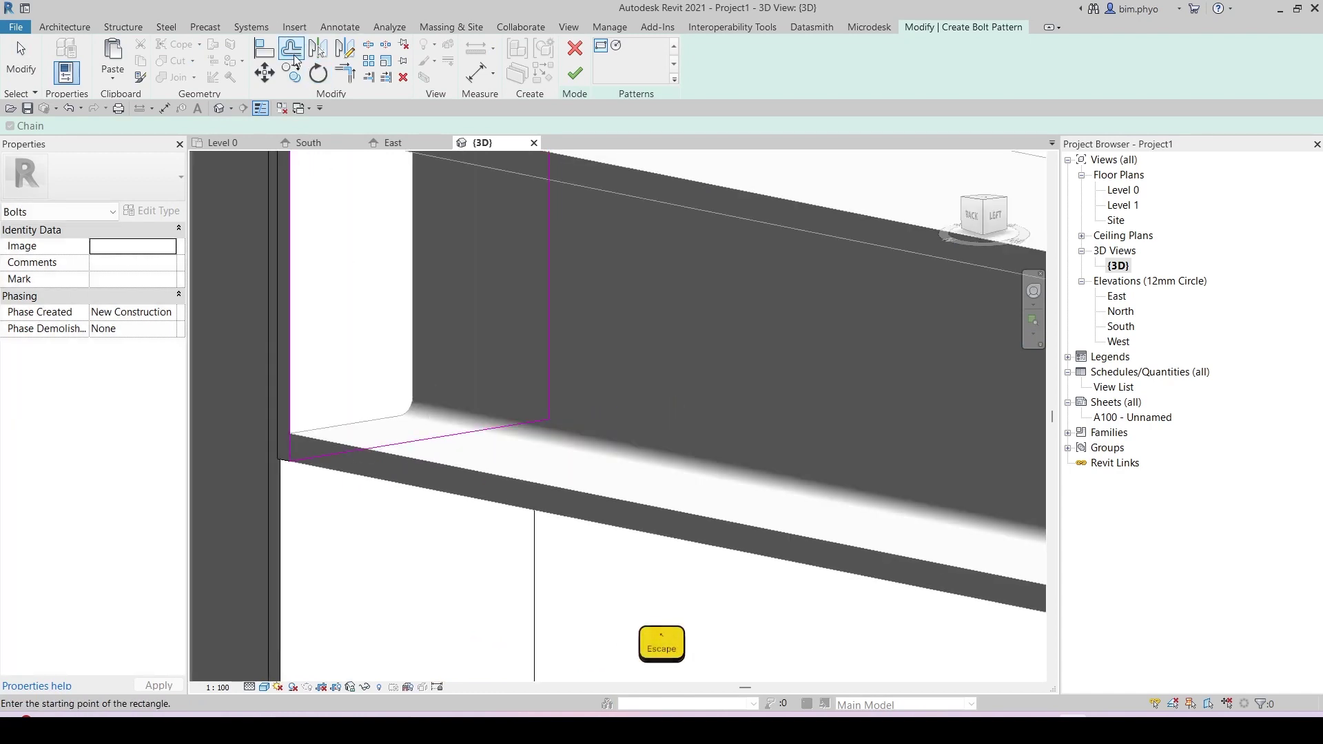
Offset the bolt rectangle's edges 30 mm inward without copying, and finish the bolt pattern through the end plate and column flange.
{"action": "left_click", "coordinate": [292, 51]}
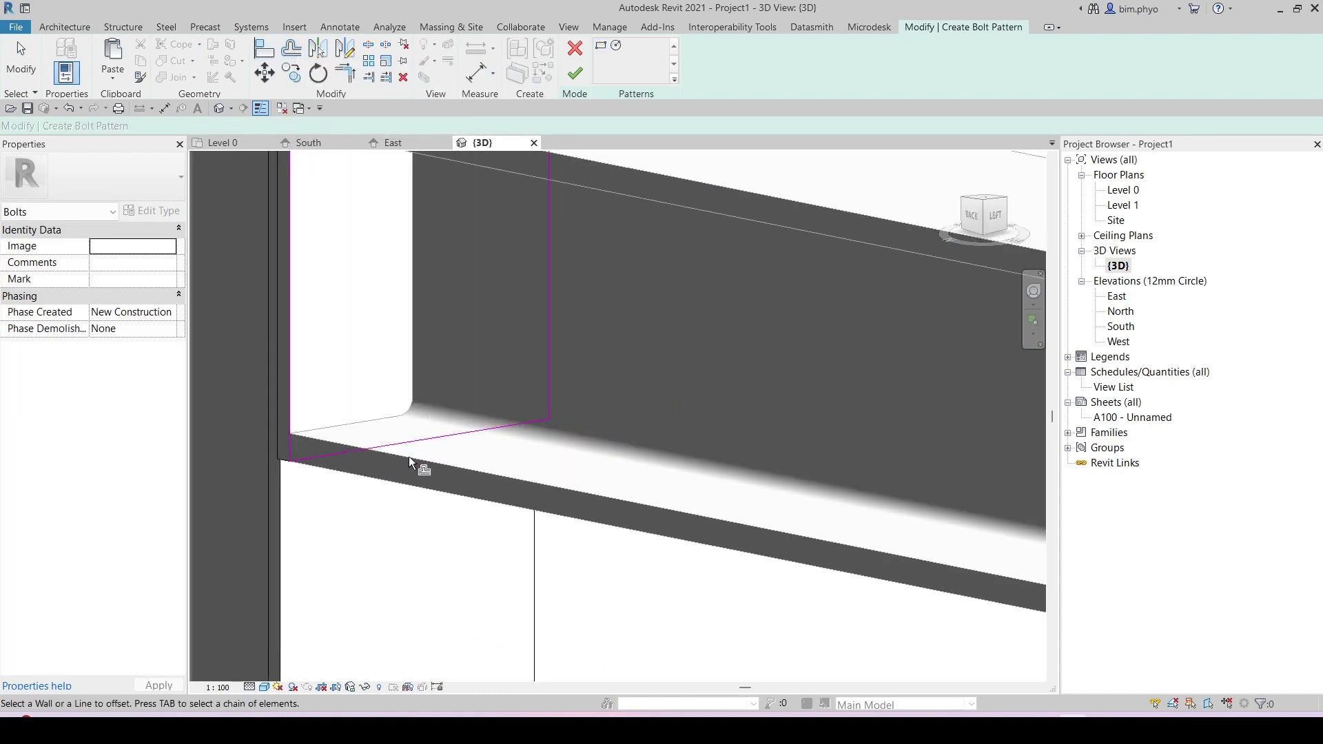
{"action": "left_click", "coordinate": [292, 359]}
{"action": "left_click", "coordinate": [543, 324]}
{"action": "scroll", "coordinate": [543, 324], "scroll_direction": "down", "scroll_amount": 3}
{"action": "middle_click_drag", "start_coordinate": [572, 251], "coordinate": [577, 364]}
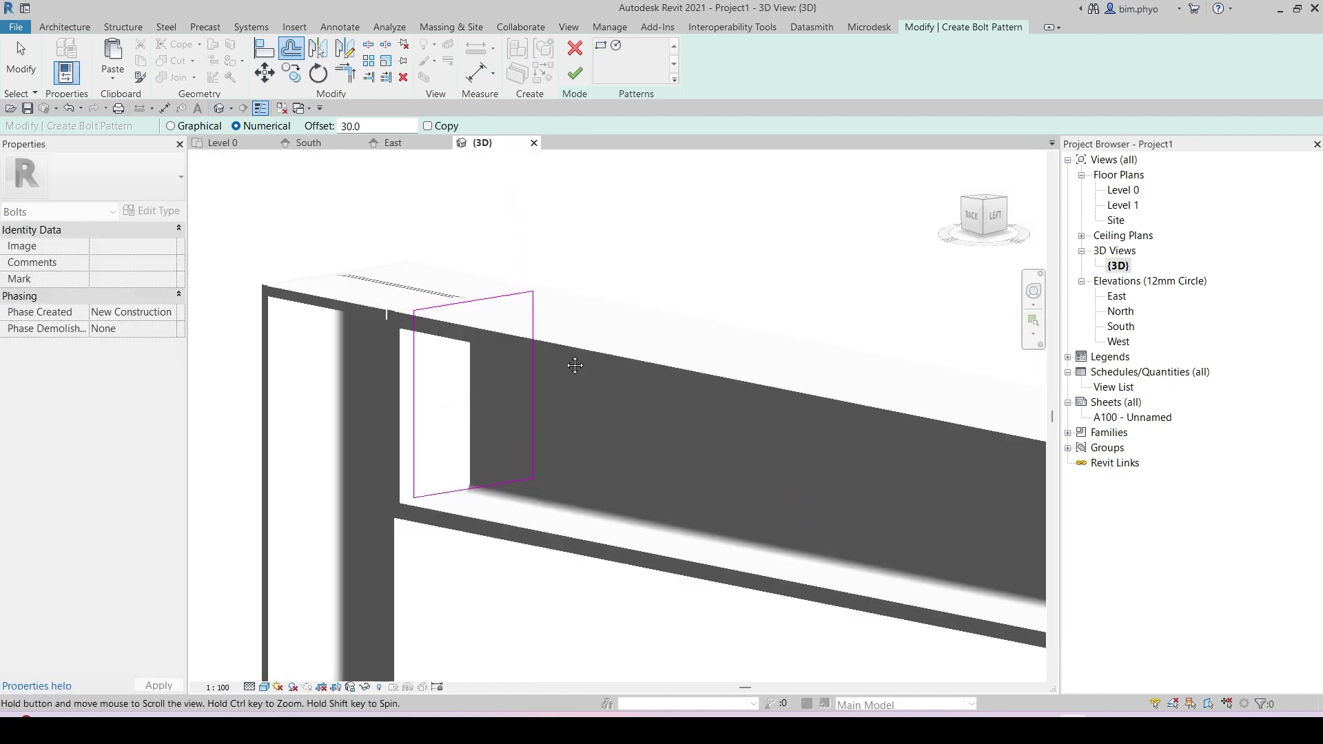
{"action": "scroll", "coordinate": [452, 296], "scroll_direction": "up", "scroll_amount": 2}
{"action": "middle_click_drag", "start_coordinate": [453, 328], "coordinate": [716, 425], "text": "shift"}
{"action": "middle_click_drag", "start_coordinate": [715, 425], "coordinate": [585, 354]}
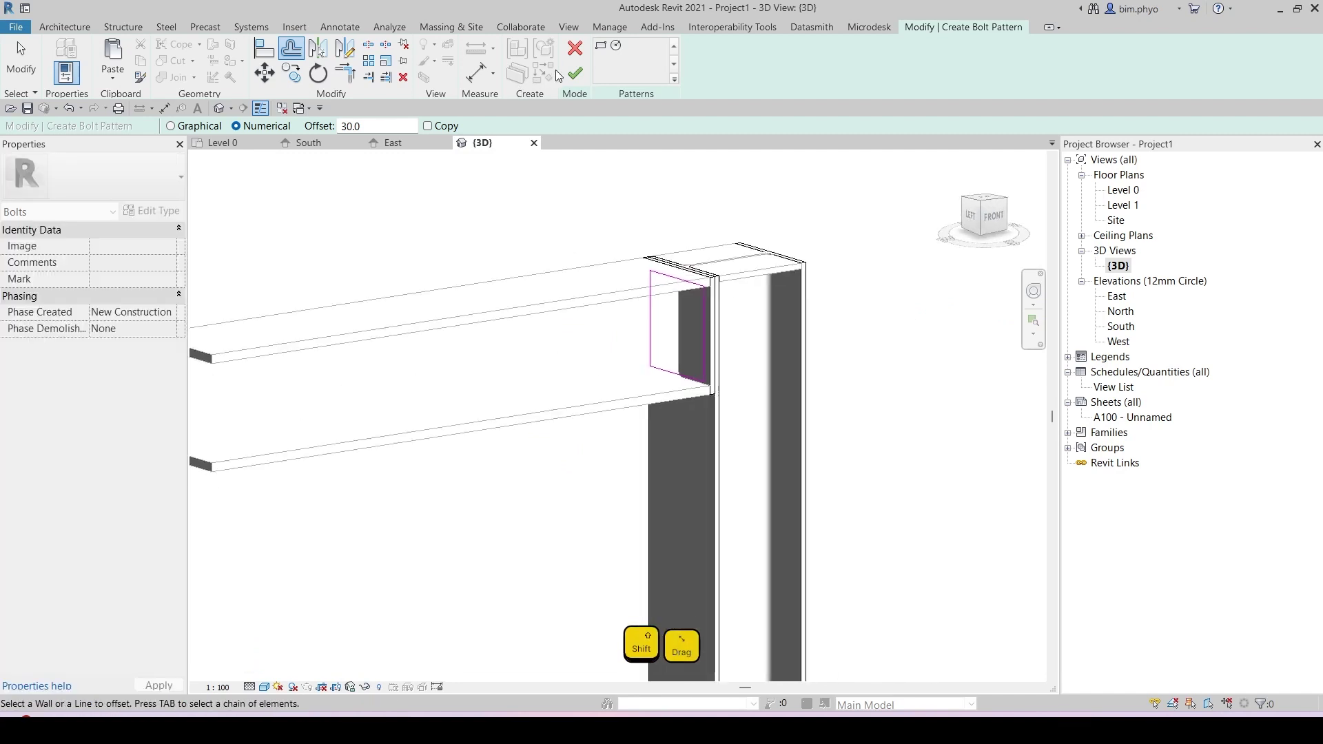
{"action": "left_click", "coordinate": [576, 74]}
{"action": "middle_click_drag", "start_coordinate": [801, 365], "coordinate": [722, 439], "text": "shift"}
{"action": "scroll", "coordinate": [697, 414], "scroll_direction": "up", "scroll_amount": 3}
{"action": "scroll", "coordinate": [710, 444], "scroll_direction": "up", "scroll_amount": 1}
{"action": "scroll", "coordinate": [700, 476], "scroll_direction": "down", "scroll_amount": 3}
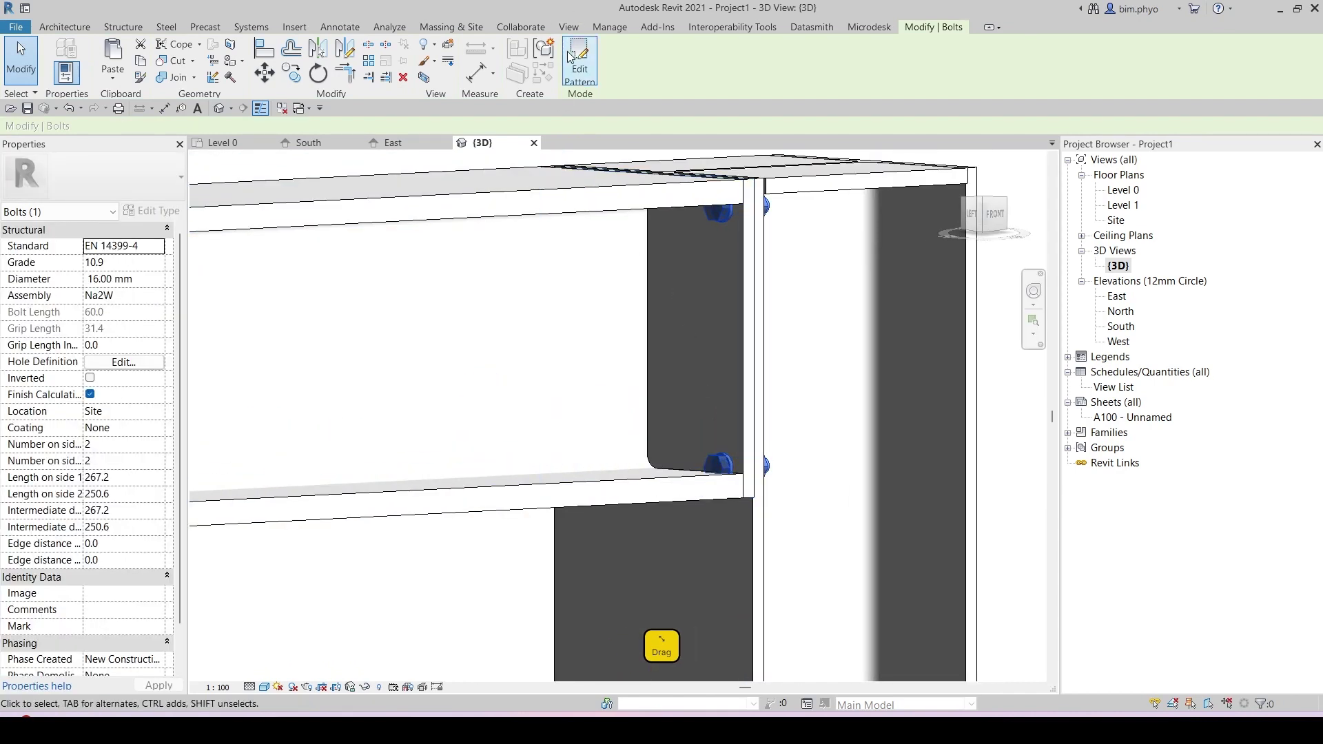
Edit the end-plate bolt pattern, offsetting its upper and lower edges further inward so the length on side 1 is 227.2 mm.
{"action": "left_click", "coordinate": [580, 69]}
{"action": "scroll", "coordinate": [700, 325], "scroll_direction": "down", "scroll_amount": 2}
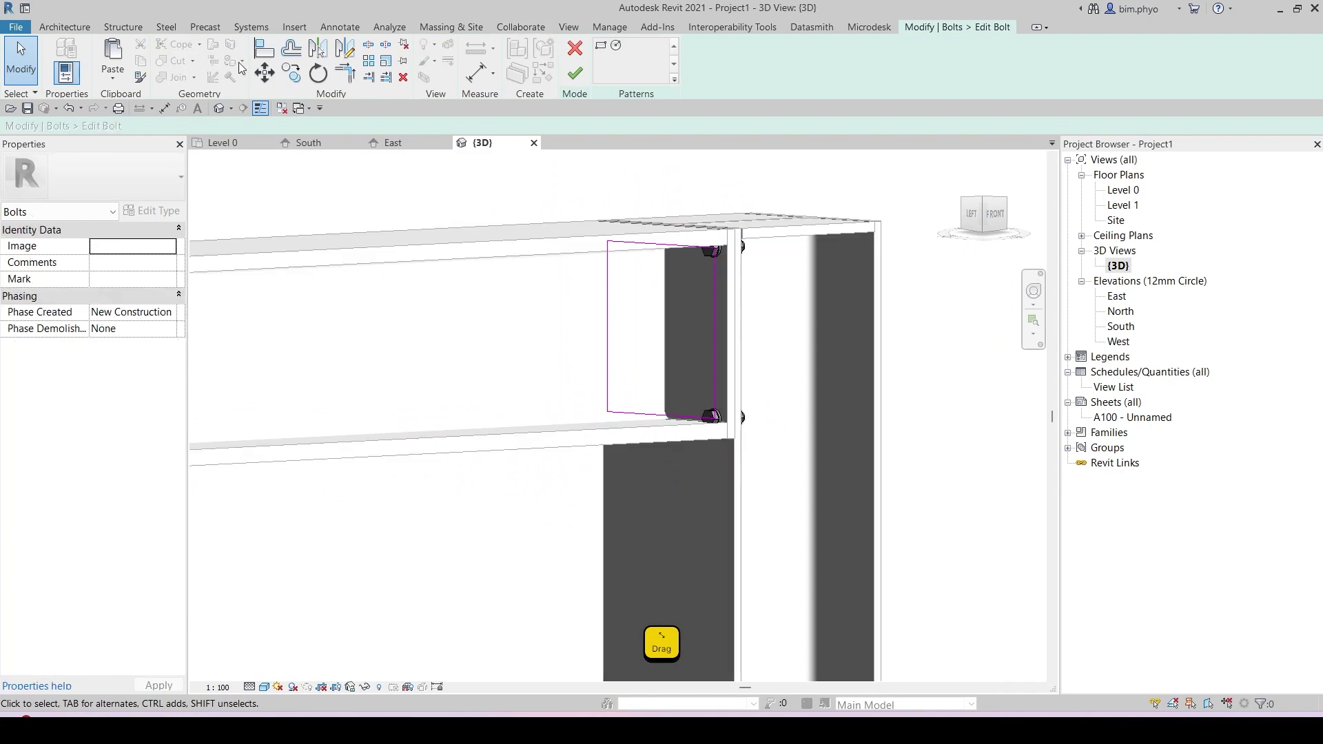
{"action": "left_click", "coordinate": [292, 48]}
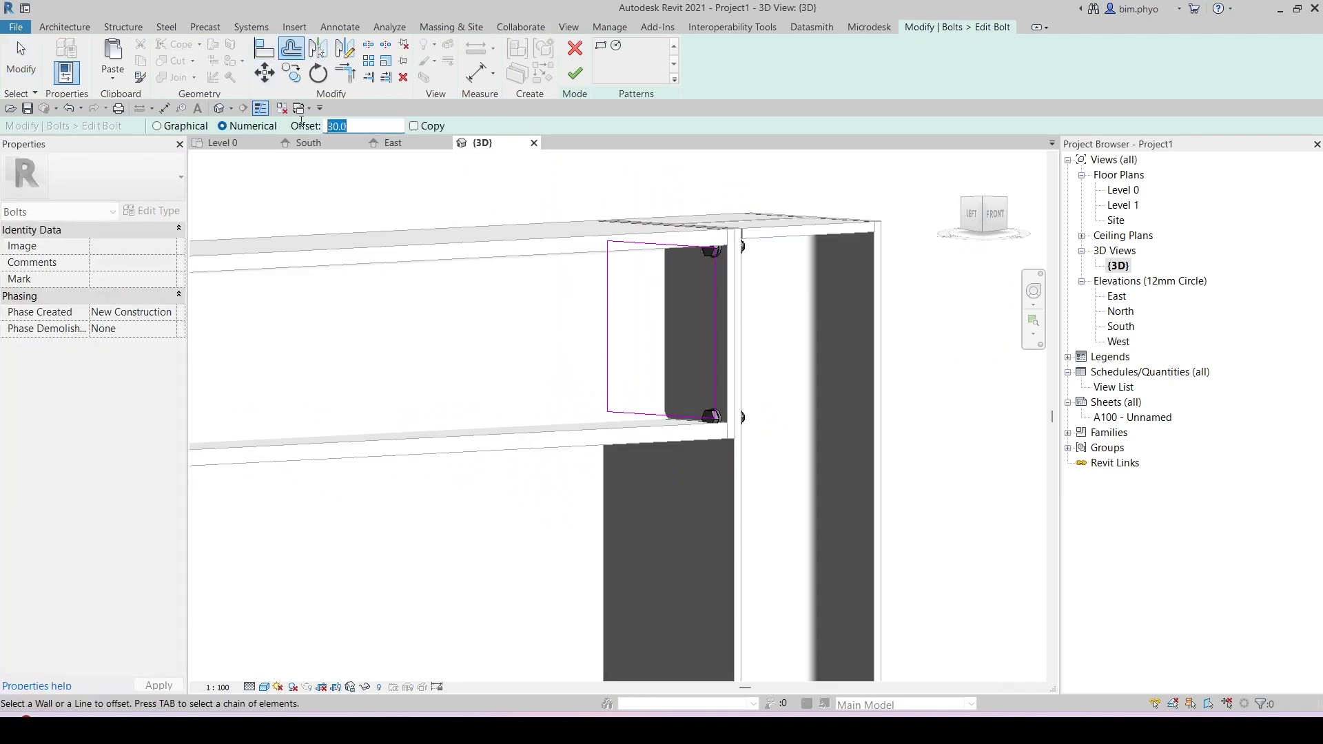
{"action": "left_click", "coordinate": [673, 414]}
{"action": "left_click", "coordinate": [687, 247]}
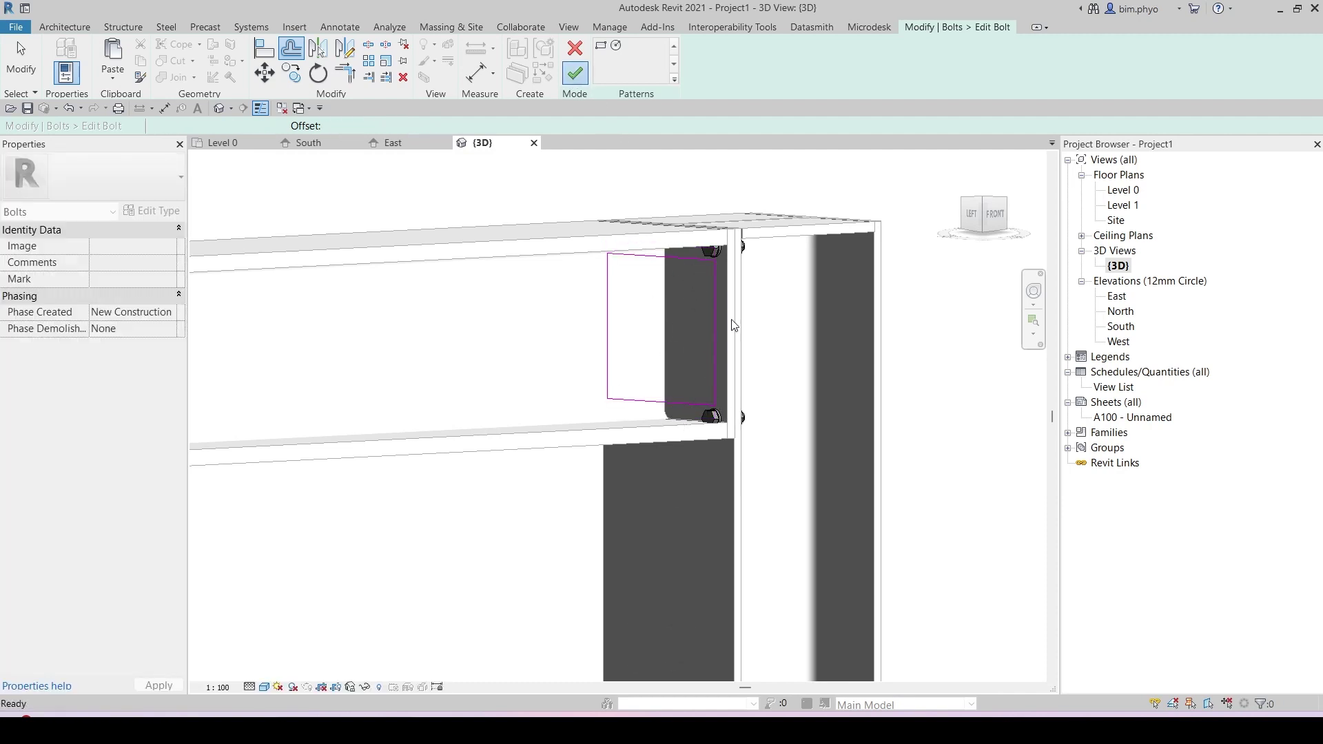
{"action": "left_click", "coordinate": [574, 73]}
Set the end-plate bolt pattern to 3 bolts on side 1 and a bolt diameter of 20 mm.
{"action": "middle_click_drag", "start_coordinate": [824, 386], "coordinate": [752, 450], "text": "shift"}
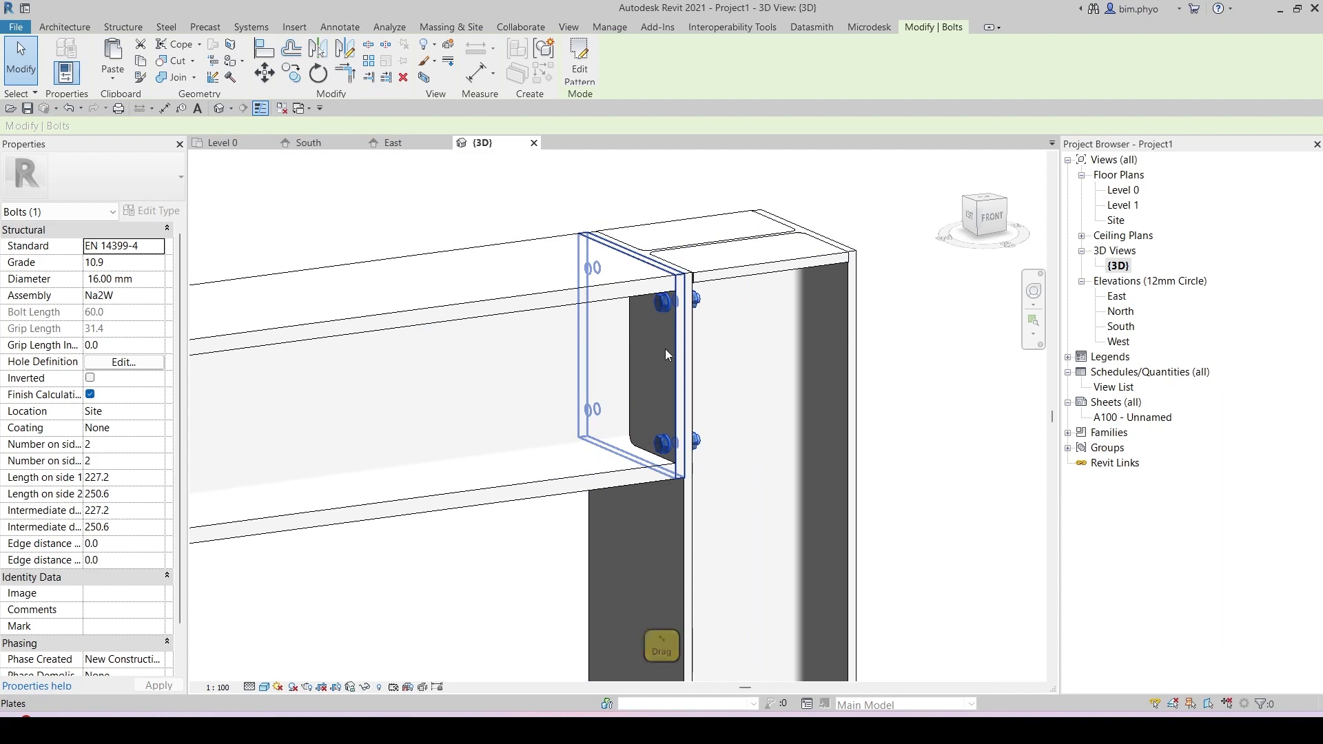
{"action": "left_click", "coordinate": [116, 447]}
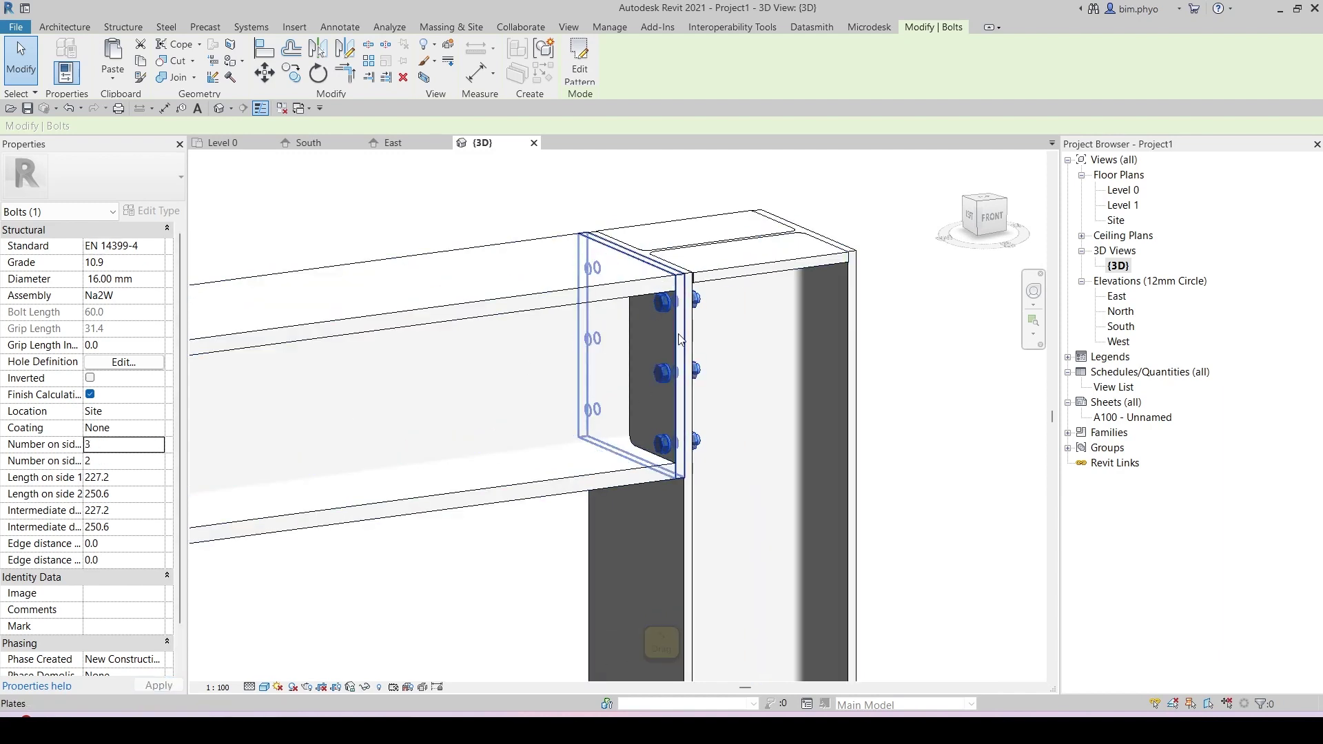
{"action": "middle_click_drag", "start_coordinate": [680, 339], "coordinate": [658, 450], "text": "shift"}
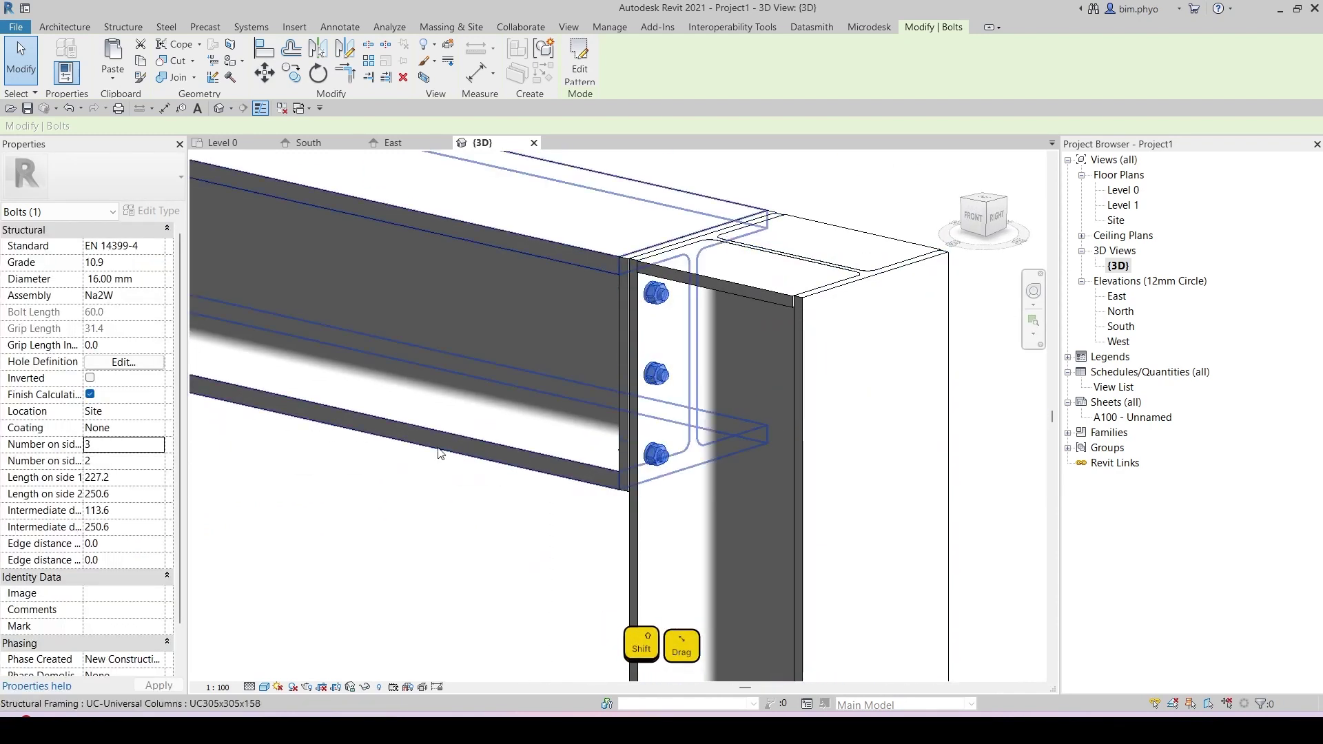
{"action": "left_click", "coordinate": [138, 262]}
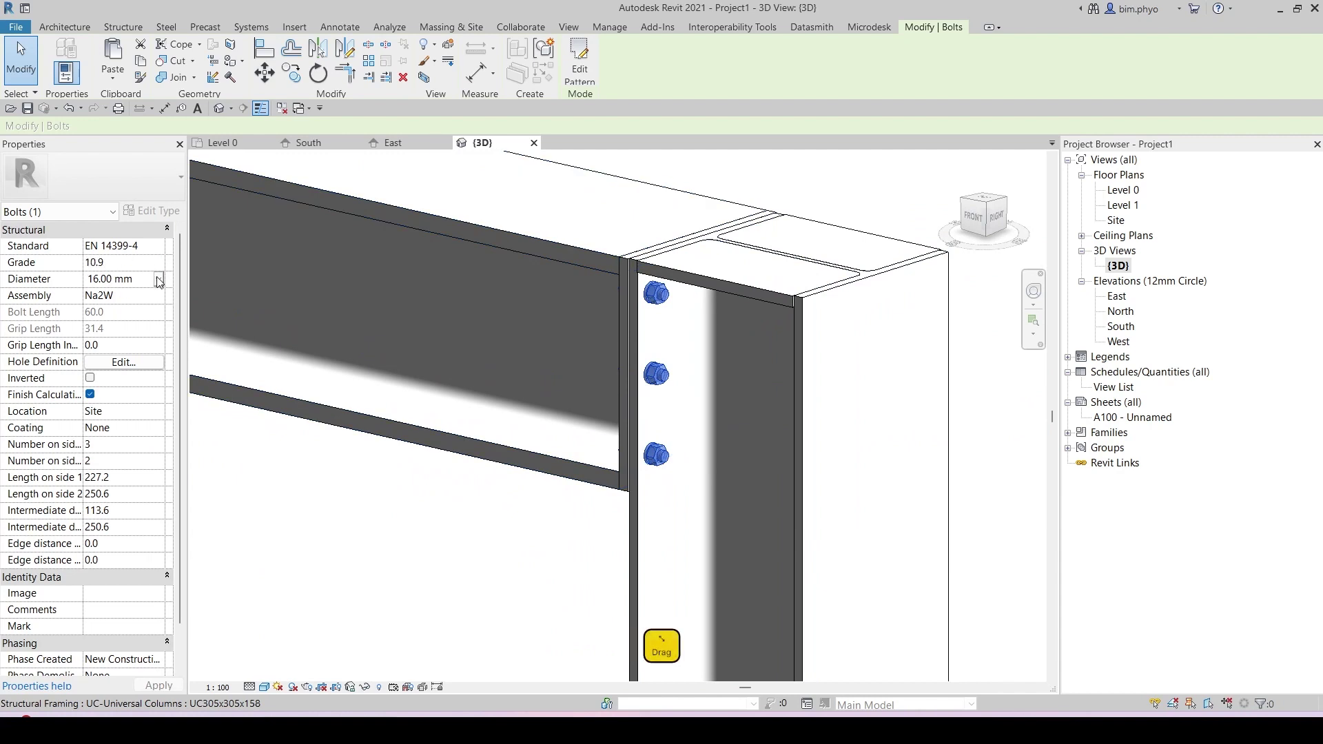
{"action": "left_click", "coordinate": [158, 279]}
{"action": "left_click", "coordinate": [99, 324]}
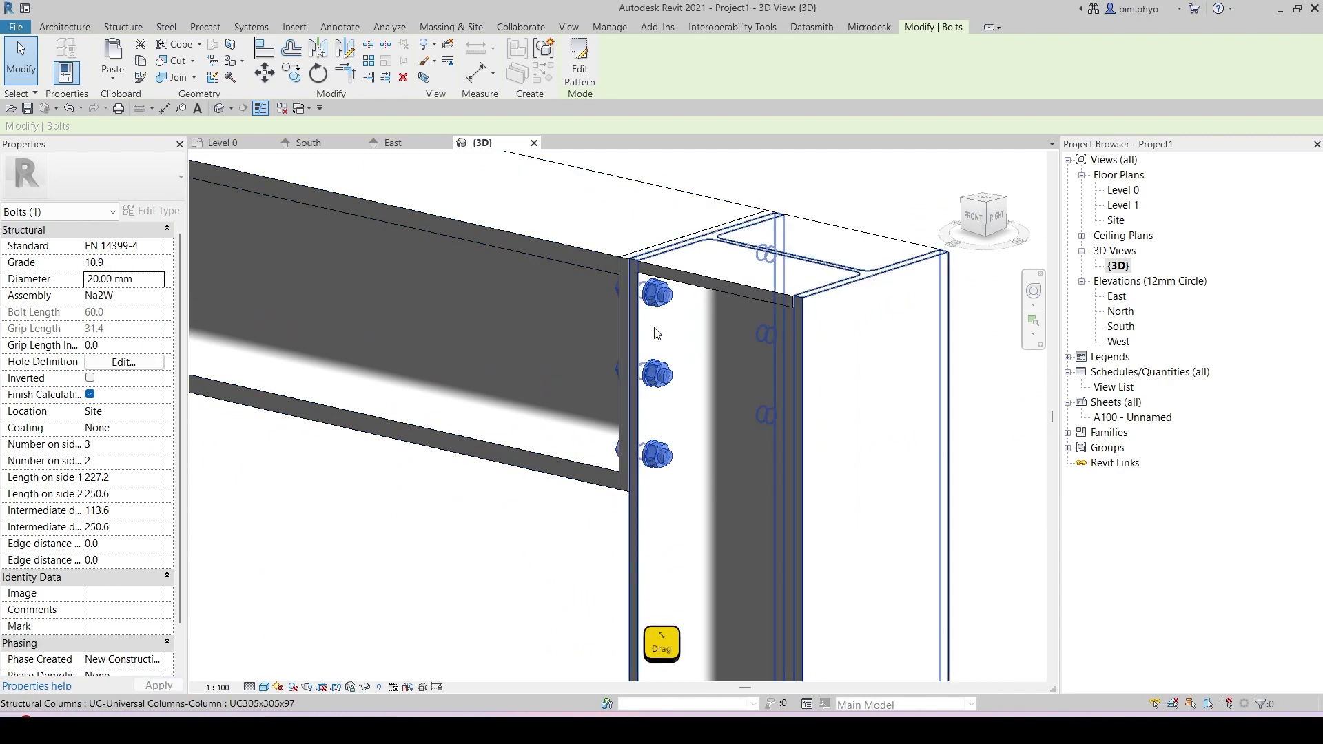
Set the column base's bolt pattern to 3 bolts on side 2 and a bolt diameter of 20 mm.
{"action": "middle_click_drag", "start_coordinate": [441, 455], "coordinate": [758, 456], "text": "shift"}
{"action": "scroll", "coordinate": [582, 411], "scroll_direction": "down", "scroll_amount": 3}
{"action": "middle_click_drag", "start_coordinate": [643, 614], "coordinate": [581, 480]}
{"action": "scroll", "coordinate": [582, 479], "scroll_direction": "up", "scroll_amount": 5}
{"action": "scroll", "coordinate": [637, 441], "scroll_direction": "up", "scroll_amount": 5}
{"action": "scroll", "coordinate": [496, 400], "scroll_direction": "down", "scroll_amount": 3}
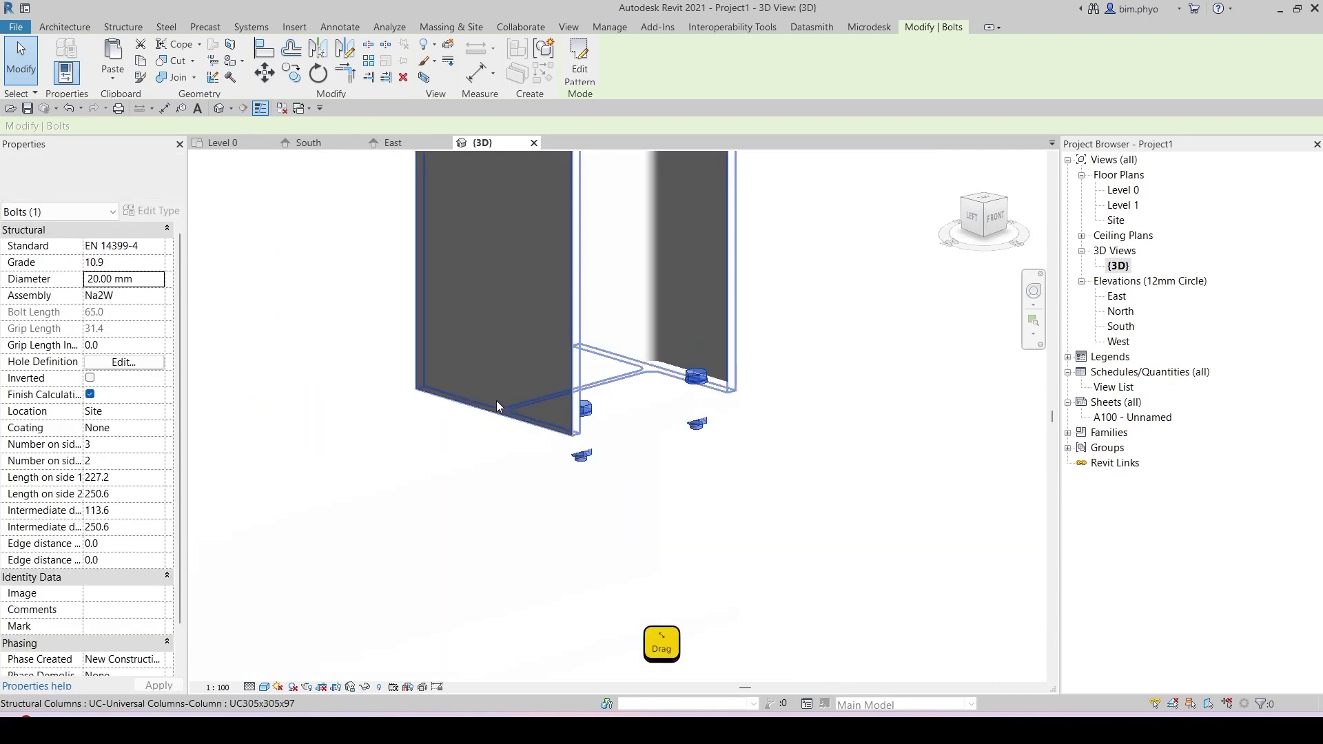
{"action": "middle_click_drag", "start_coordinate": [683, 458], "coordinate": [624, 472], "text": "shift"}
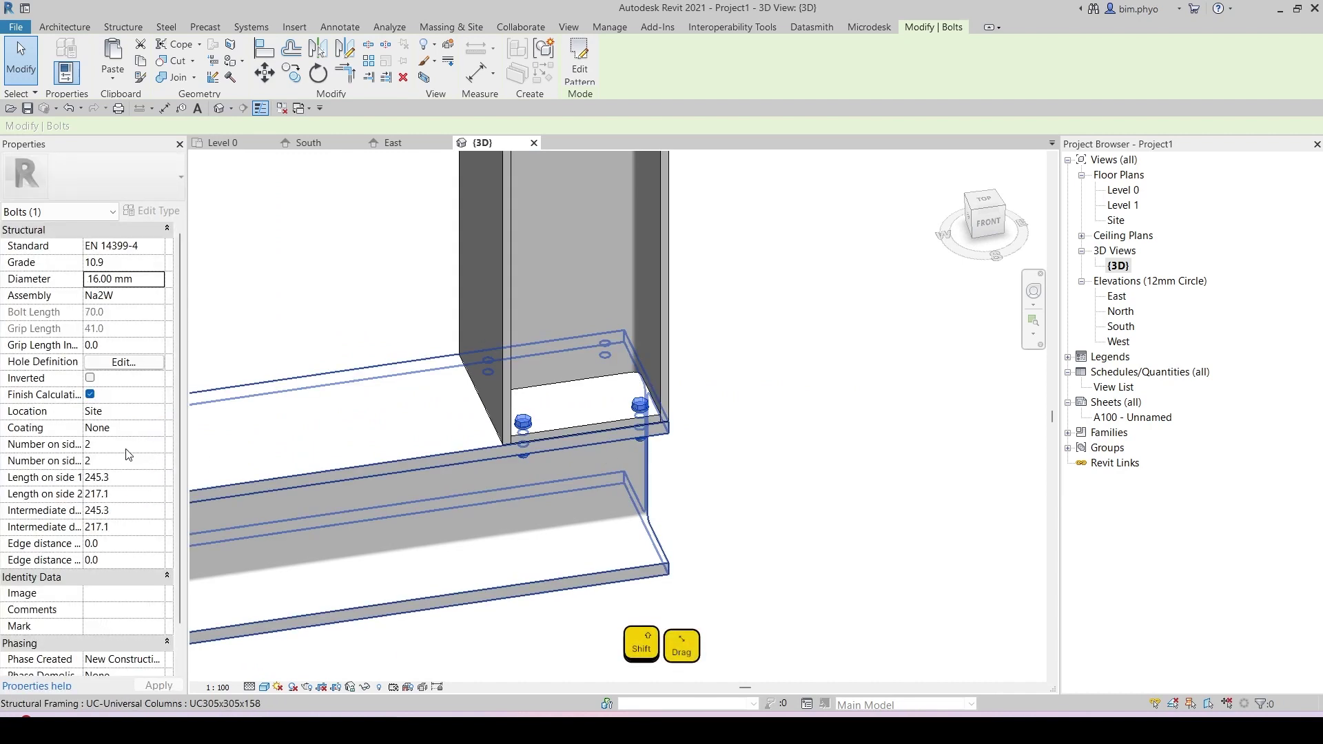
{"action": "left_click", "coordinate": [136, 462]}
{"action": "left_click", "coordinate": [160, 458]}
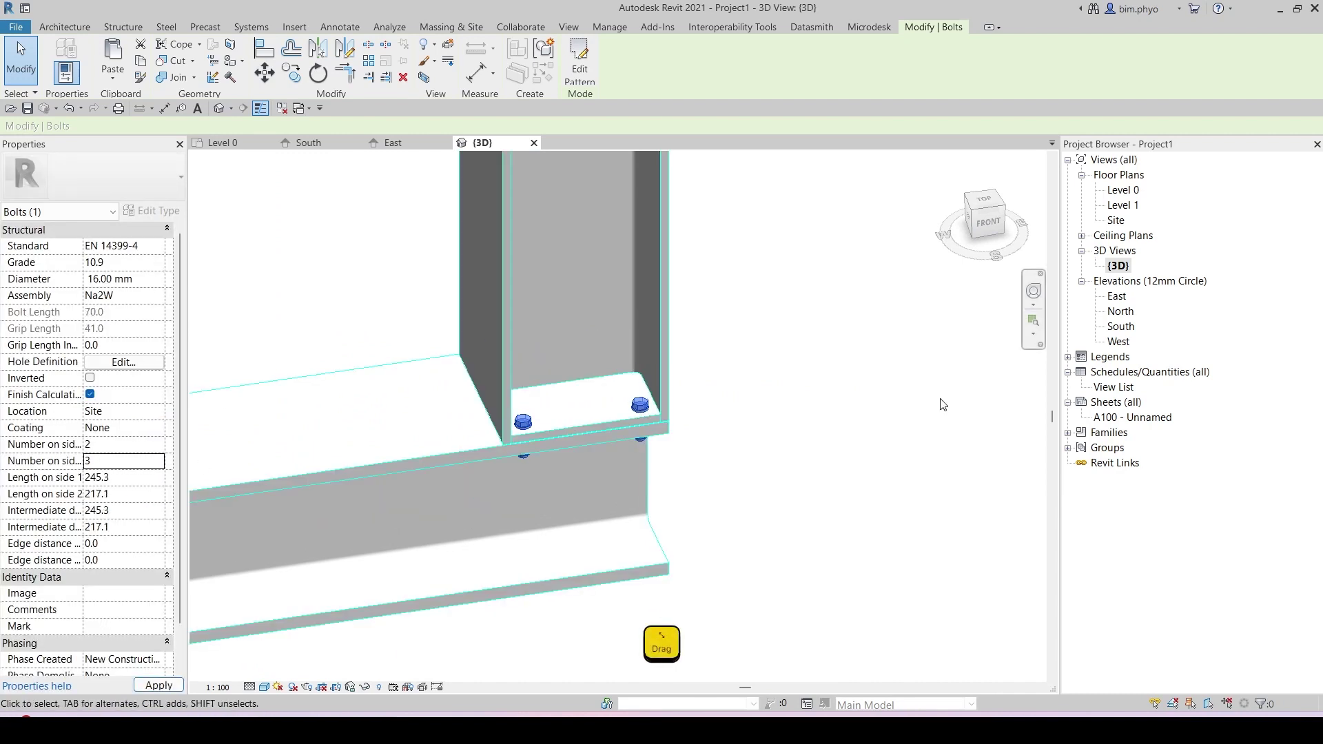
{"action": "mouse_move", "coordinate": [191, 443]}
{"action": "middle_mouse_down", "text": "shift"}
{"action": "mouse_move", "coordinate": [325, 434]}
{"action": "mouse_move", "coordinate": [207, 441]}
{"action": "middle_mouse_up", "text": "shift"}
{"action": "left_click", "coordinate": [135, 279]}
{"action": "left_click", "coordinate": [159, 280]}
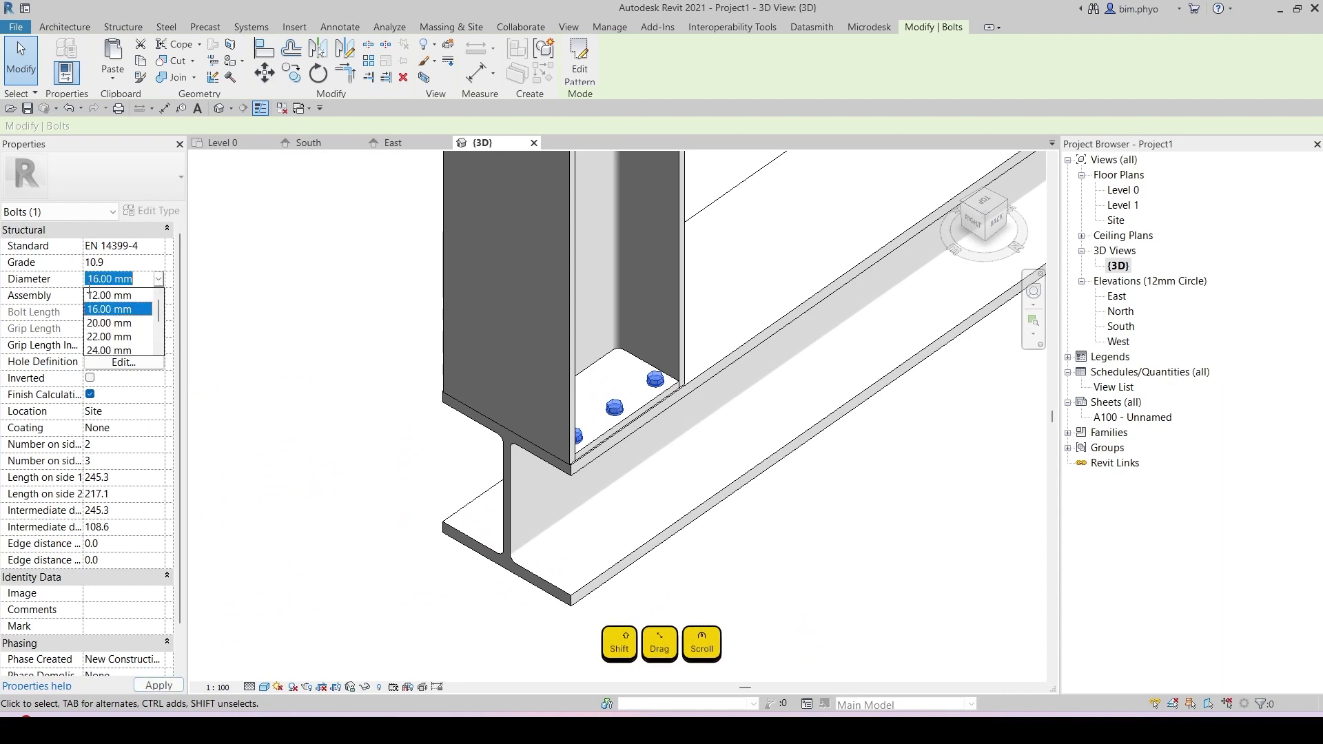
{"action": "left_click", "coordinate": [97, 324]}
Examine the whole frame and the bolted connection between the upper beam and the column in the 3D view.
{"action": "scroll", "coordinate": [699, 393], "scroll_direction": "down", "scroll_amount": 5}
{"action": "middle_click_drag", "start_coordinate": [586, 358], "coordinate": [451, 525]}
{"action": "middle_click_drag", "start_coordinate": [510, 489], "coordinate": [746, 283], "text": "shift"}
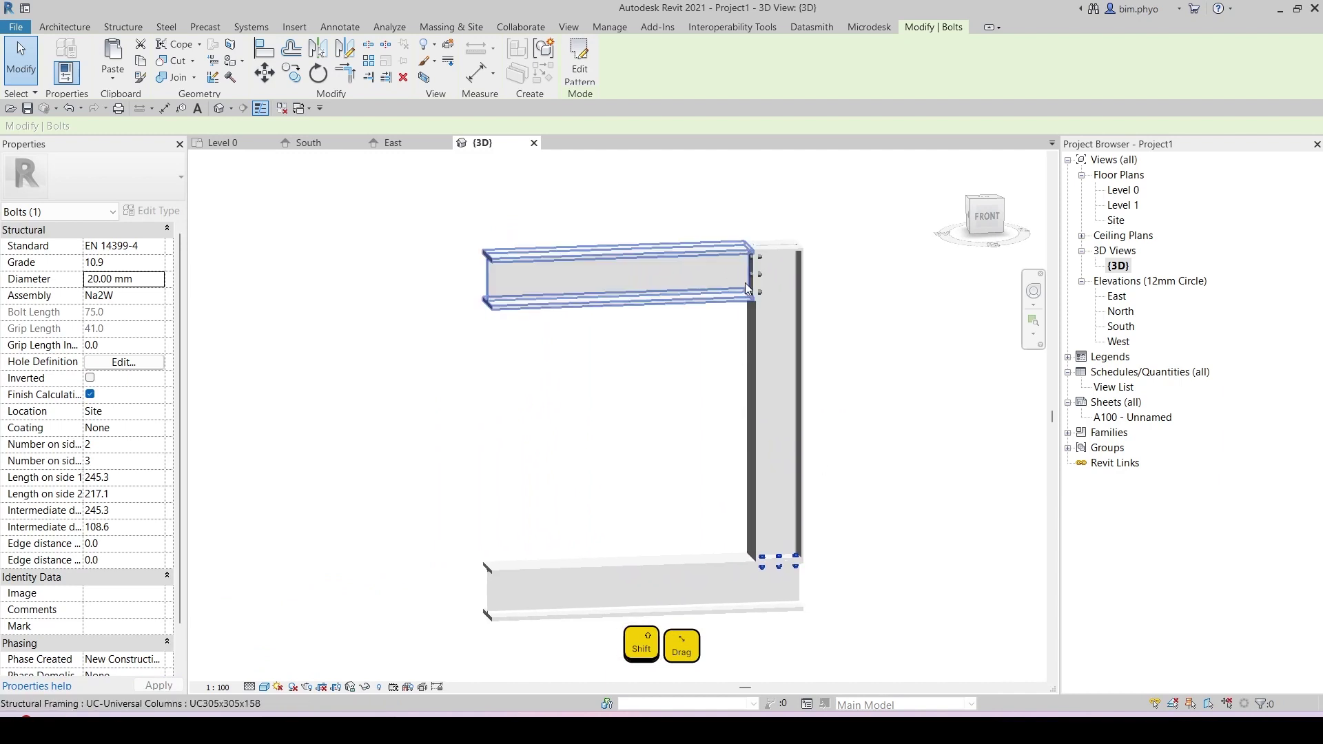
{"action": "scroll", "coordinate": [730, 324], "scroll_direction": "up", "scroll_amount": 4}
{"action": "scroll", "coordinate": [721, 383], "scroll_direction": "down", "scroll_amount": 2}
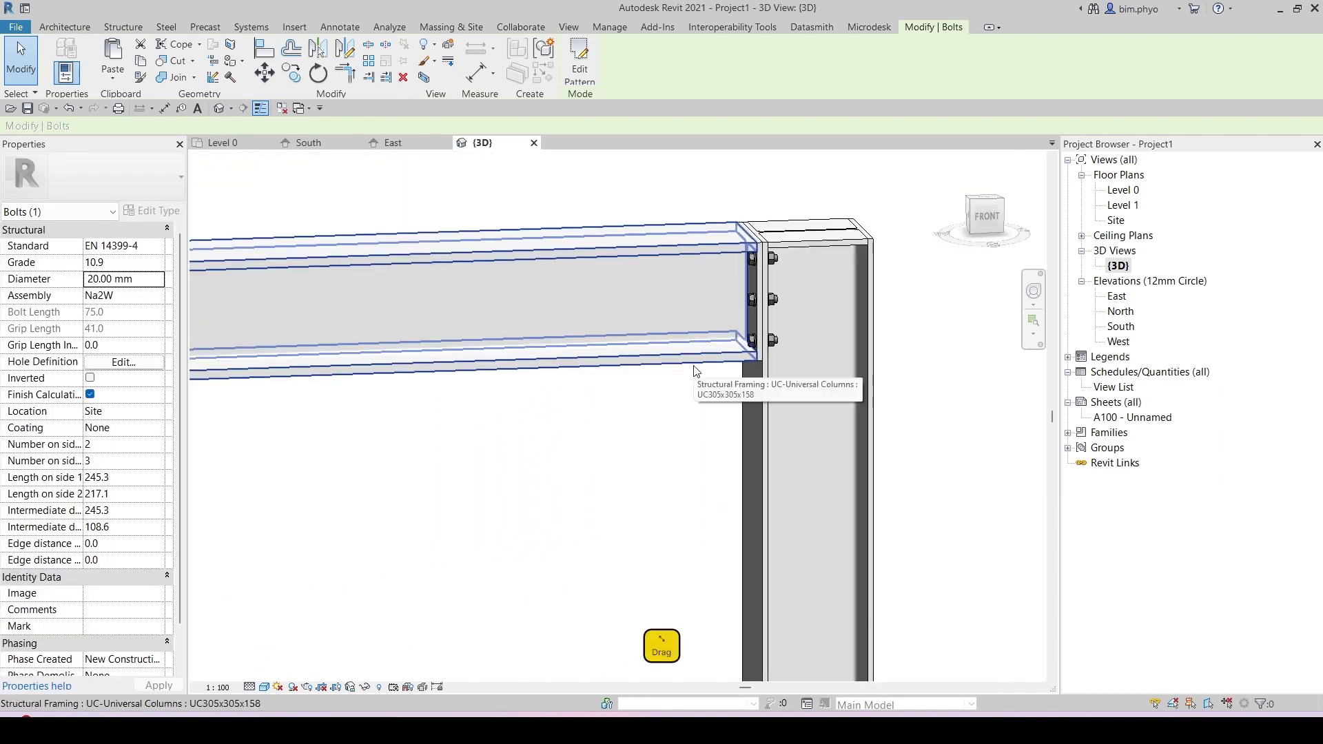
{"action": "scroll", "coordinate": [756, 456], "scroll_direction": "down", "scroll_amount": 3}
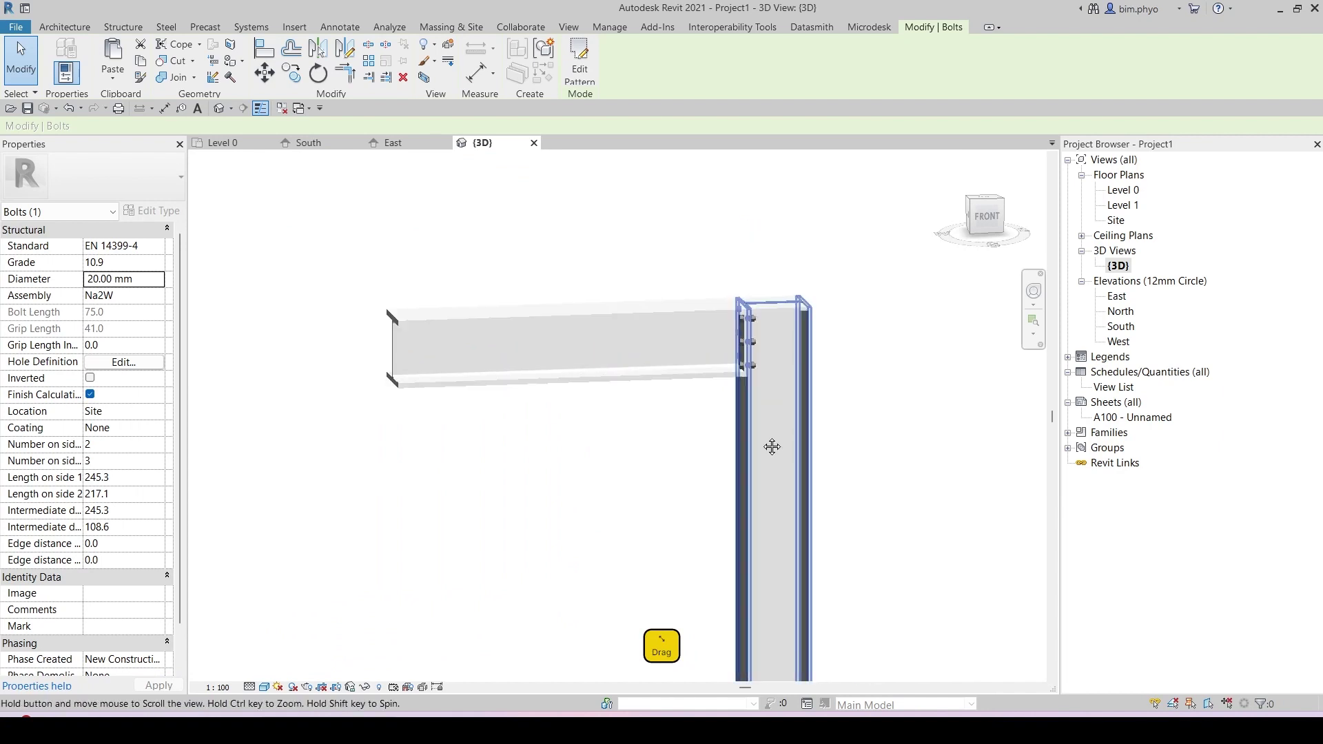
{"action": "middle_click_drag", "start_coordinate": [671, 445], "coordinate": [699, 402], "text": "shift"}
{"action": "middle_click_drag", "start_coordinate": [628, 352], "coordinate": [568, 305]}
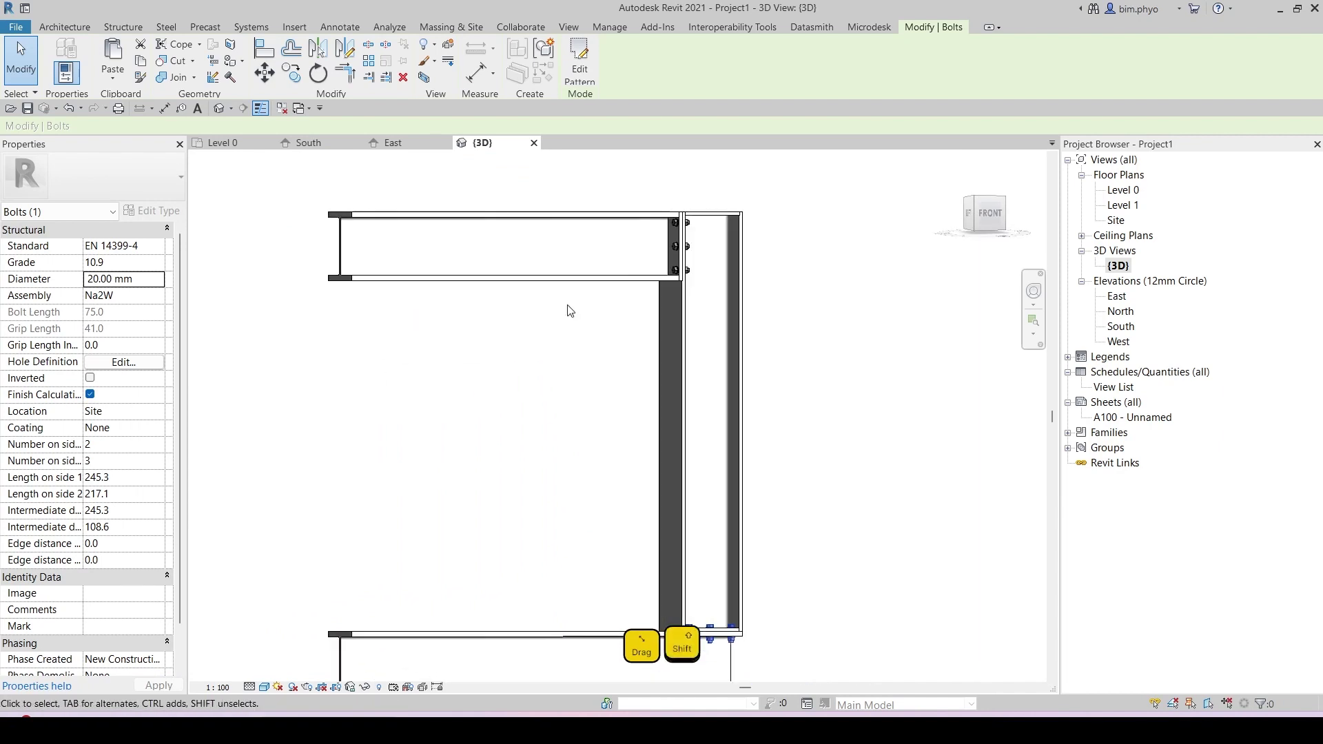
Start a steel plate below the upper beam, with the front edge face of the column's flange as its work plane.
{"action": "left_click", "coordinate": [166, 27]}
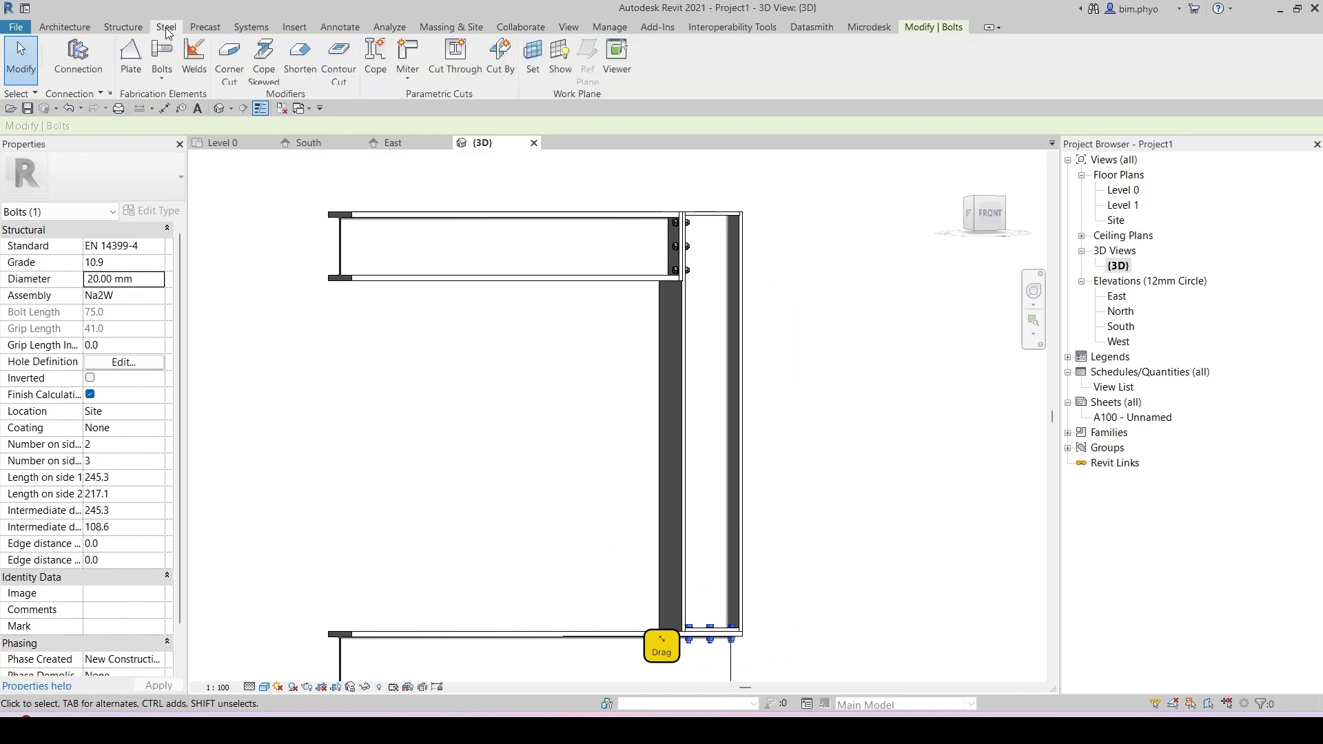
{"action": "key", "text": "ctrl"}
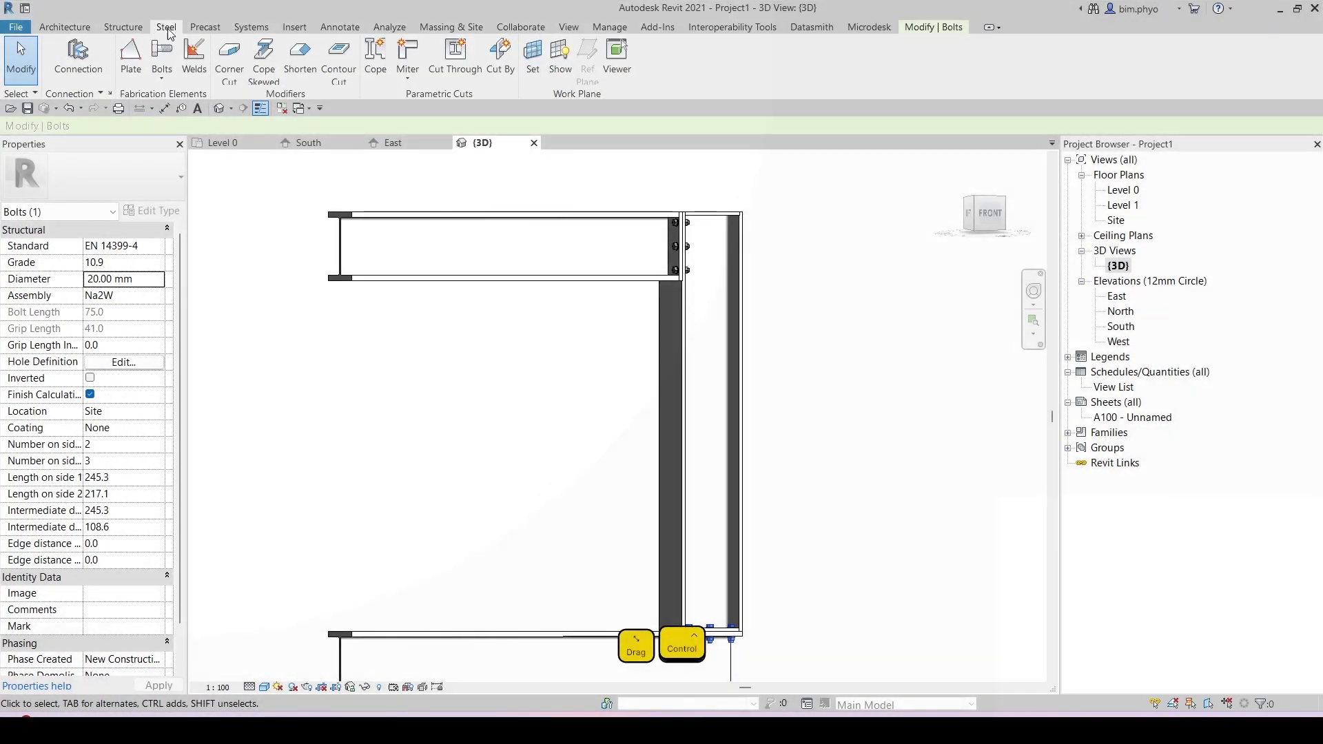
{"action": "left_click", "coordinate": [130, 55]}
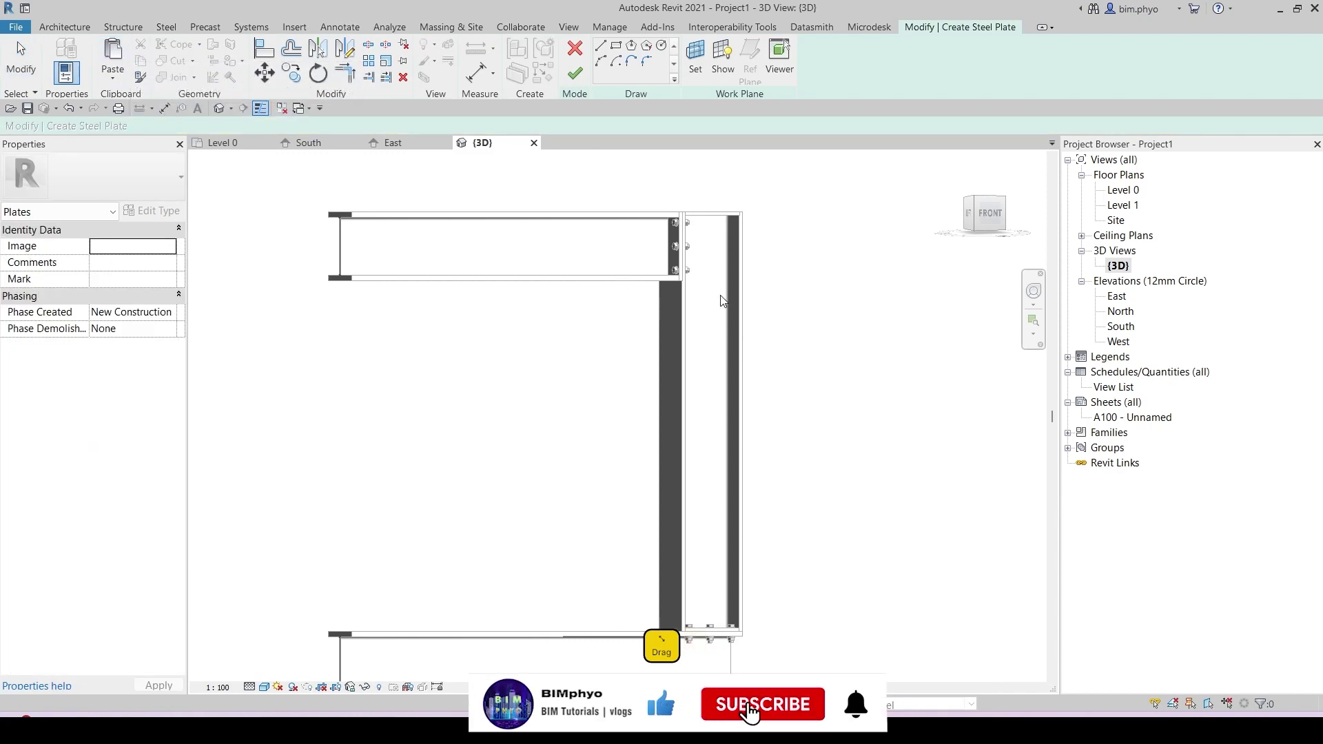
{"action": "scroll", "coordinate": [675, 276], "scroll_direction": "up", "scroll_amount": 5}
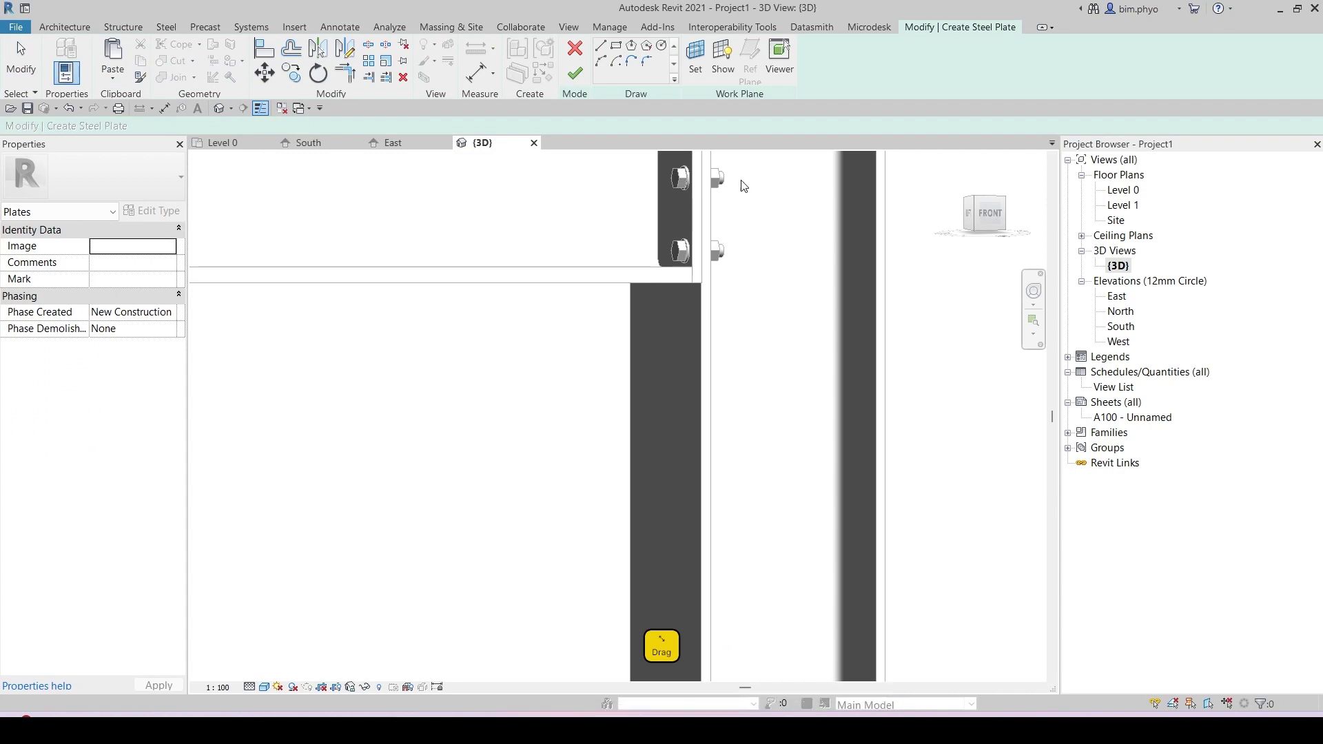
{"action": "left_click", "coordinate": [696, 63]}
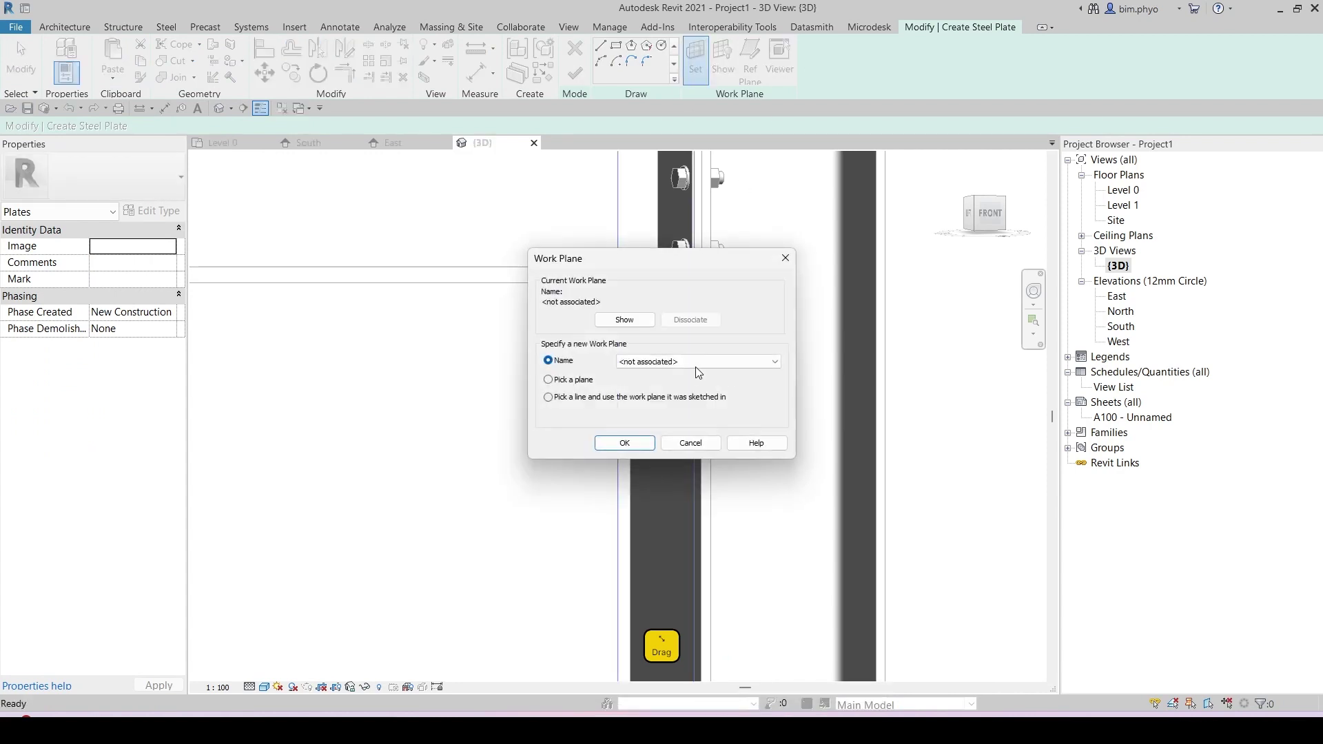
{"action": "left_click", "coordinate": [622, 443]}
{"action": "middle_click_drag", "start_coordinate": [772, 412], "coordinate": [711, 303], "text": "shift"}
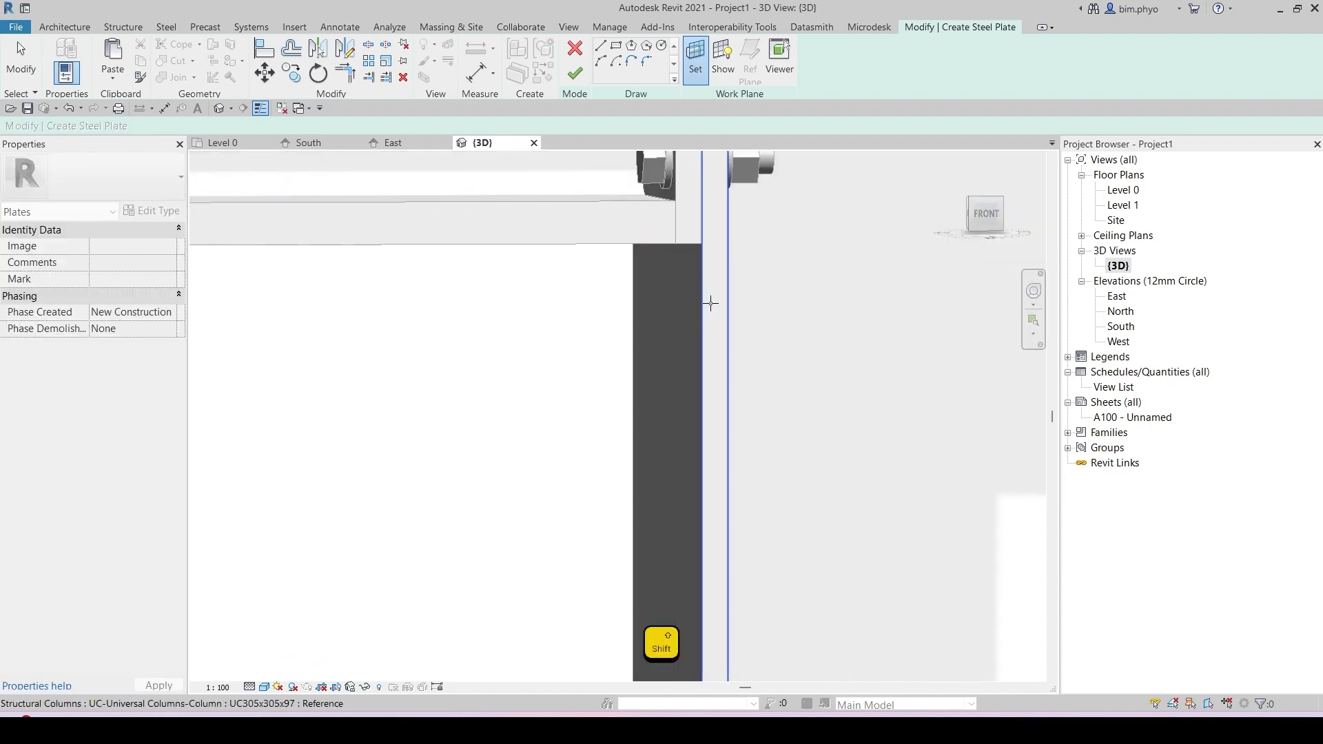
{"action": "left_click", "coordinate": [719, 312]}
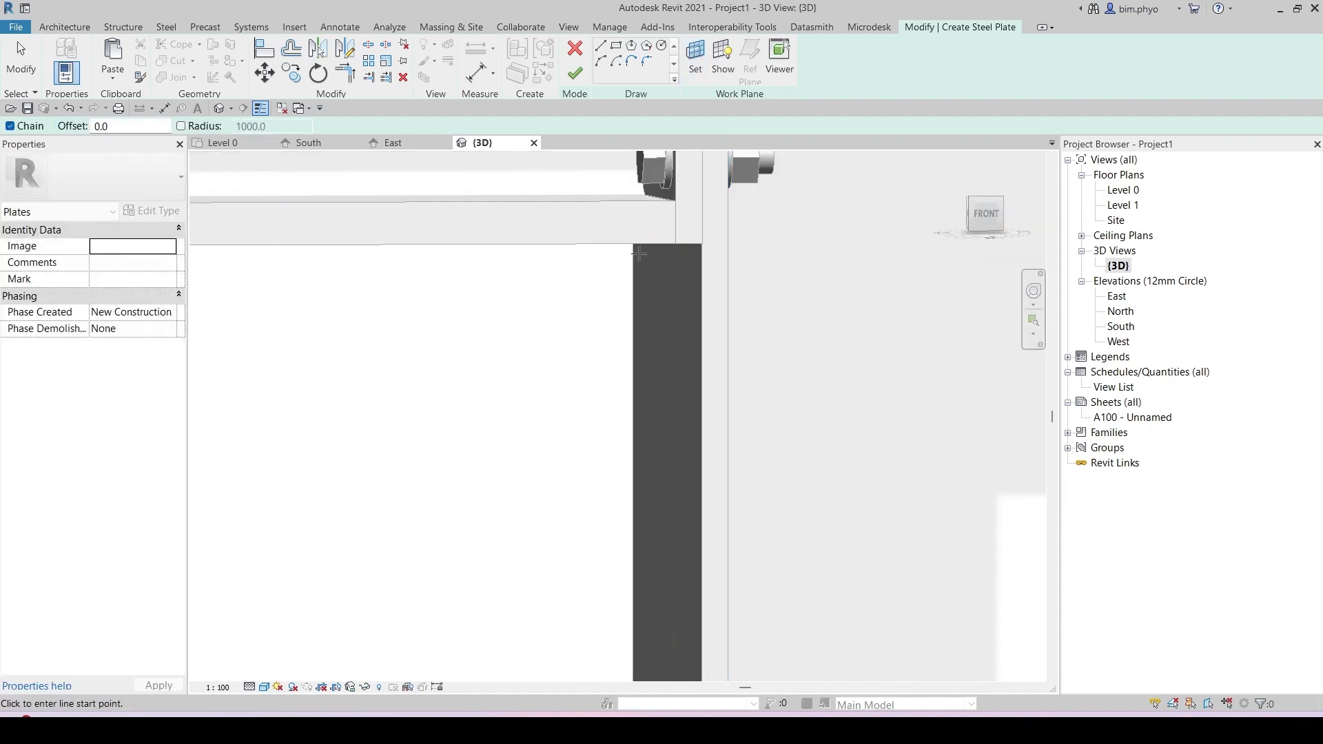
In the South elevation, sketch a triangular plate with 400 mm legs in the corner under the beam at the column, and make it 20 mm thick.
{"action": "left_click", "coordinate": [308, 143]}
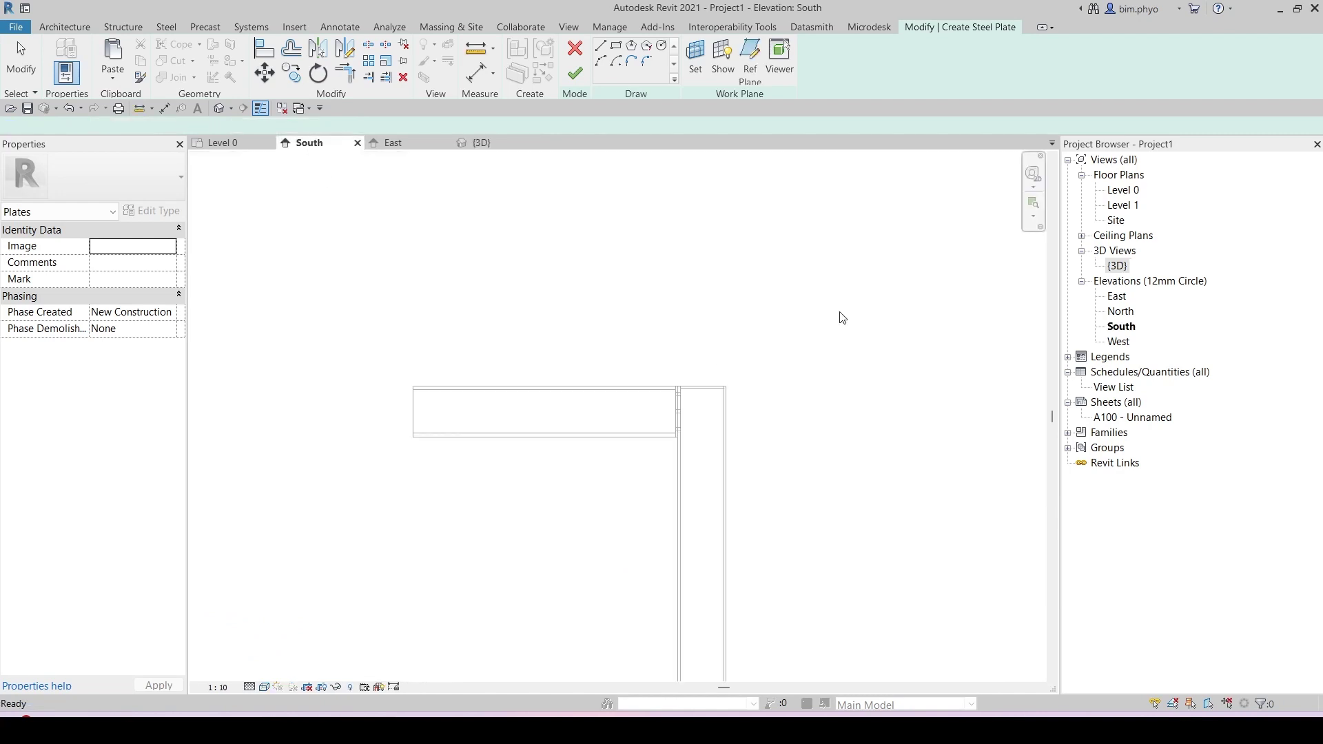
{"action": "scroll", "coordinate": [701, 443], "scroll_direction": "up", "scroll_amount": 5}
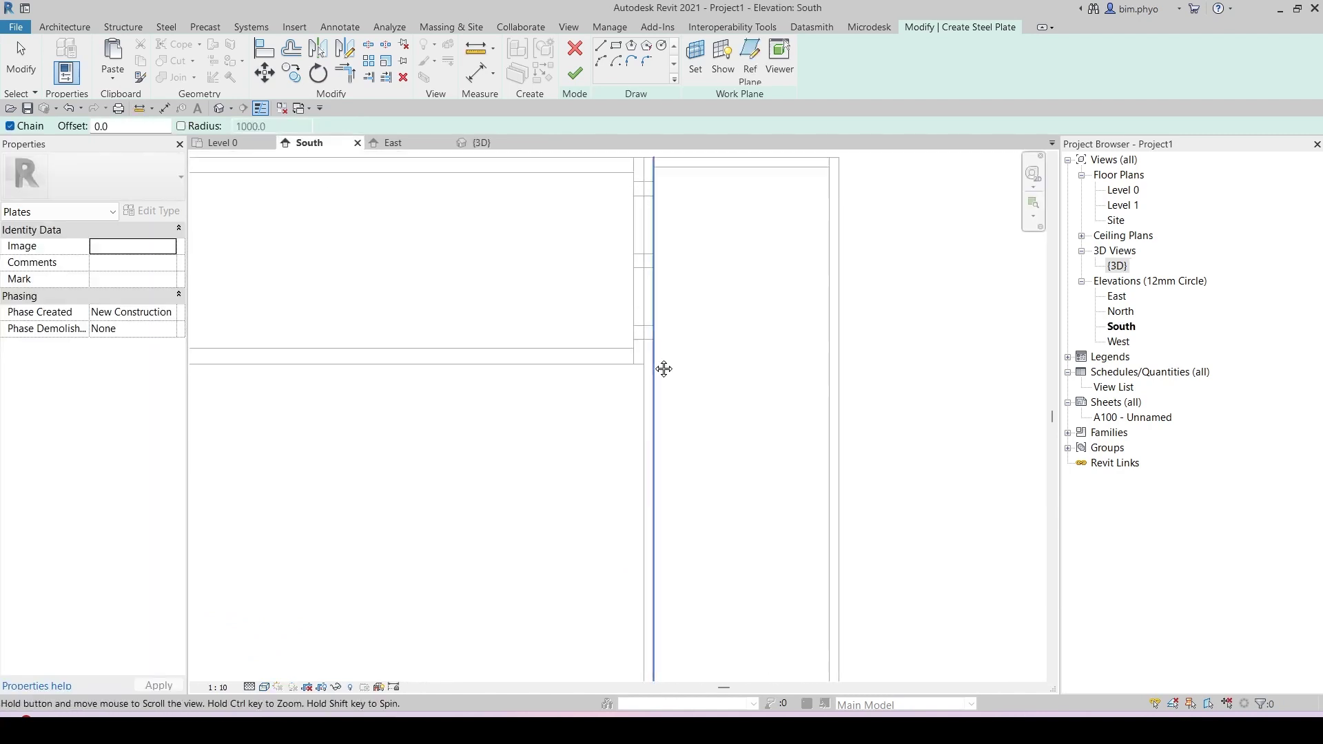
{"action": "left_click", "coordinate": [602, 48]}
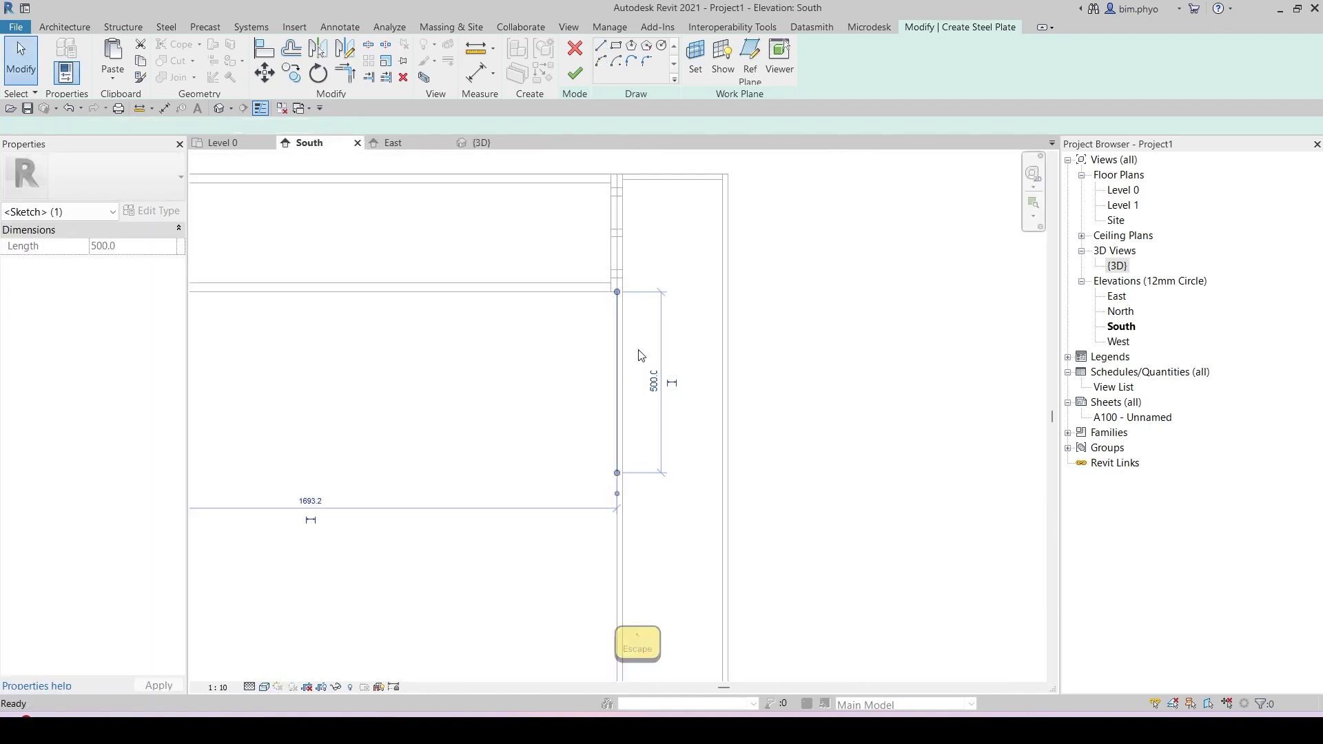
{"action": "key", "text": "Delete"}
{"action": "left_click", "coordinate": [602, 46]}
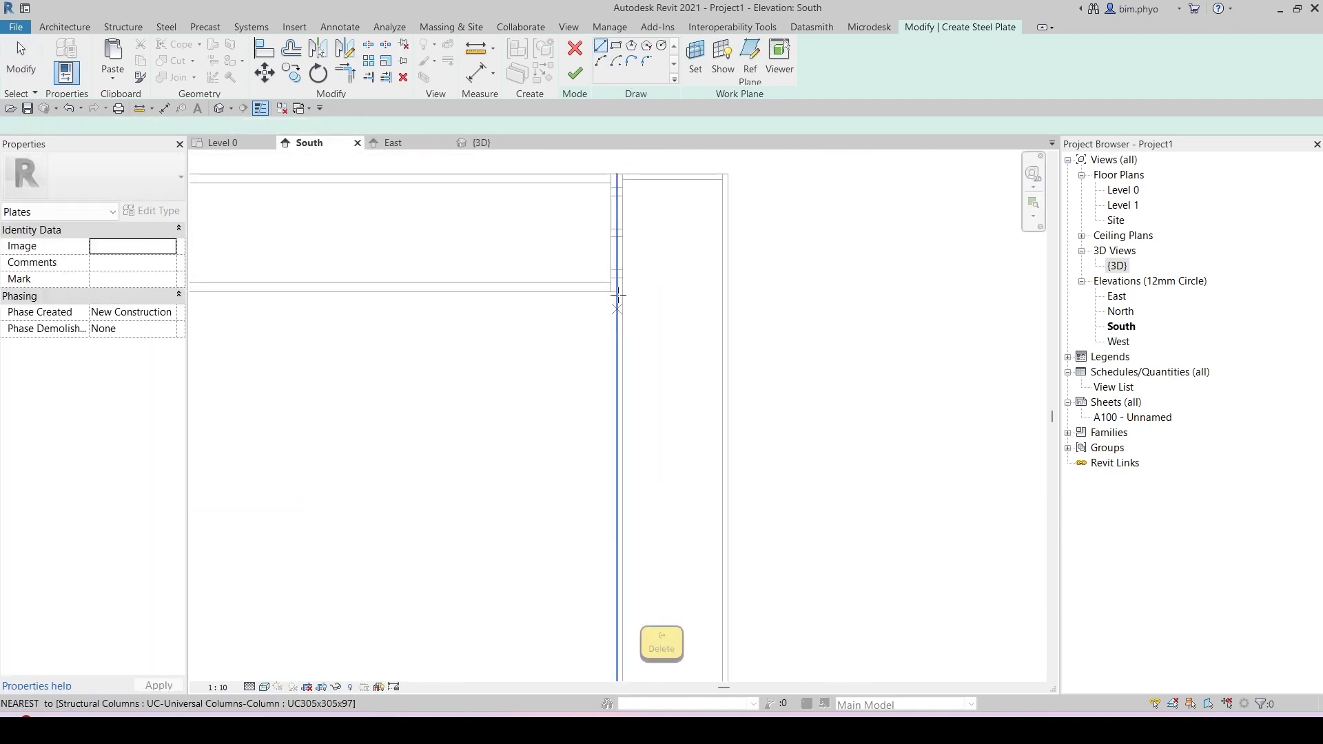
{"action": "left_click", "coordinate": [618, 293]}
{"action": "type", "text": "40"}
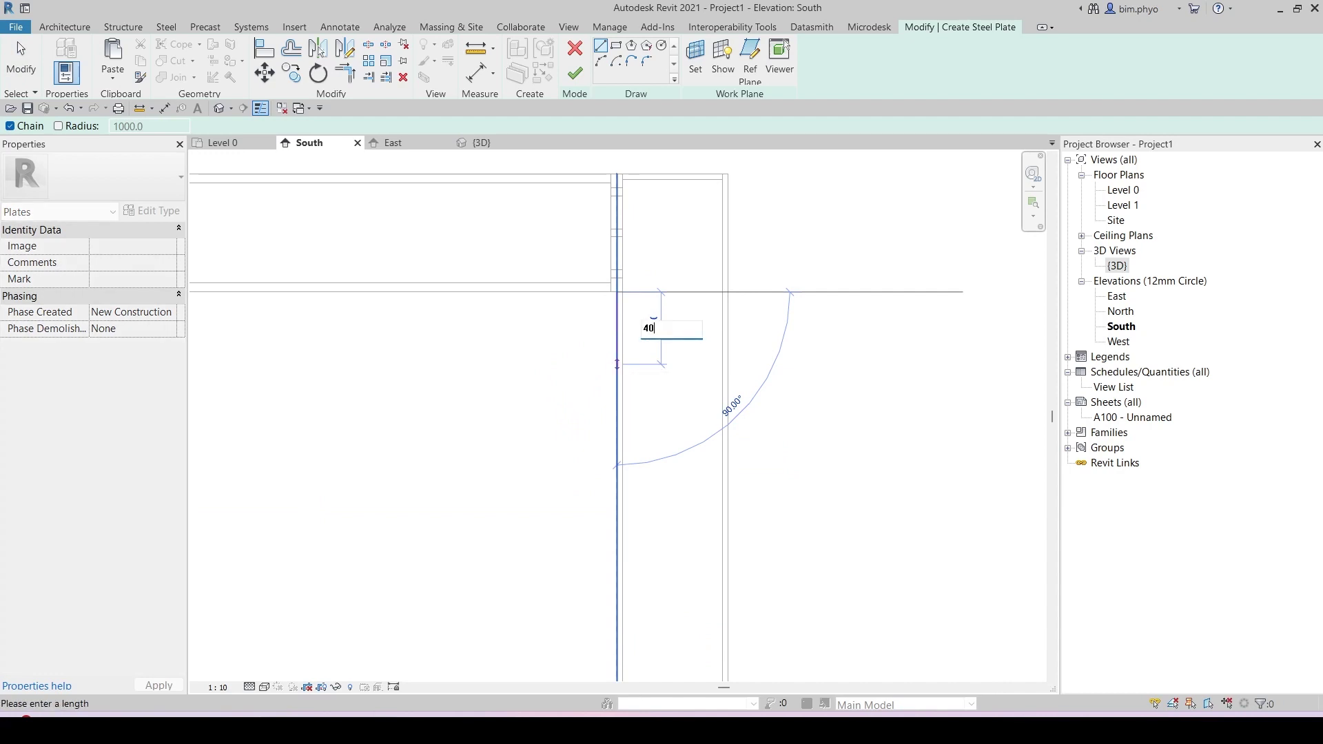
{"action": "type", "text": "0"}
{"action": "key", "text": "Return"}
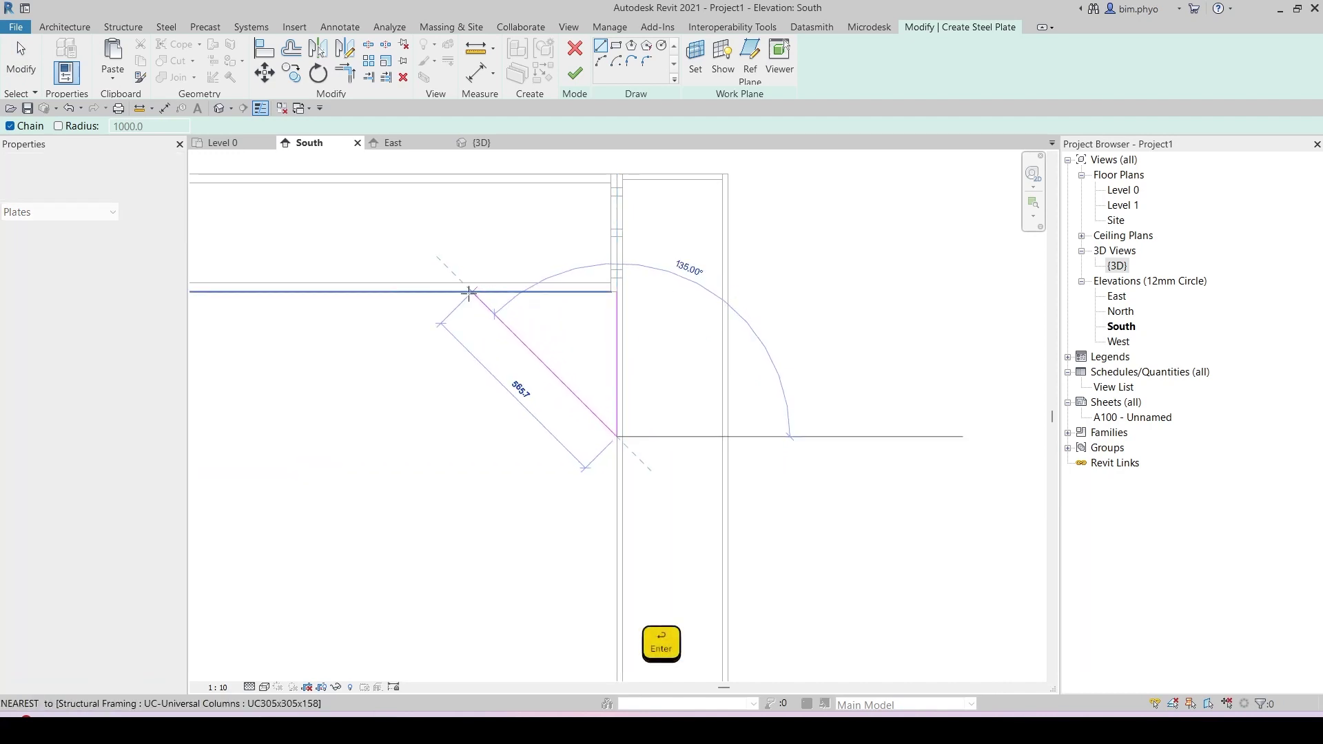
{"action": "left_click", "coordinate": [471, 292]}
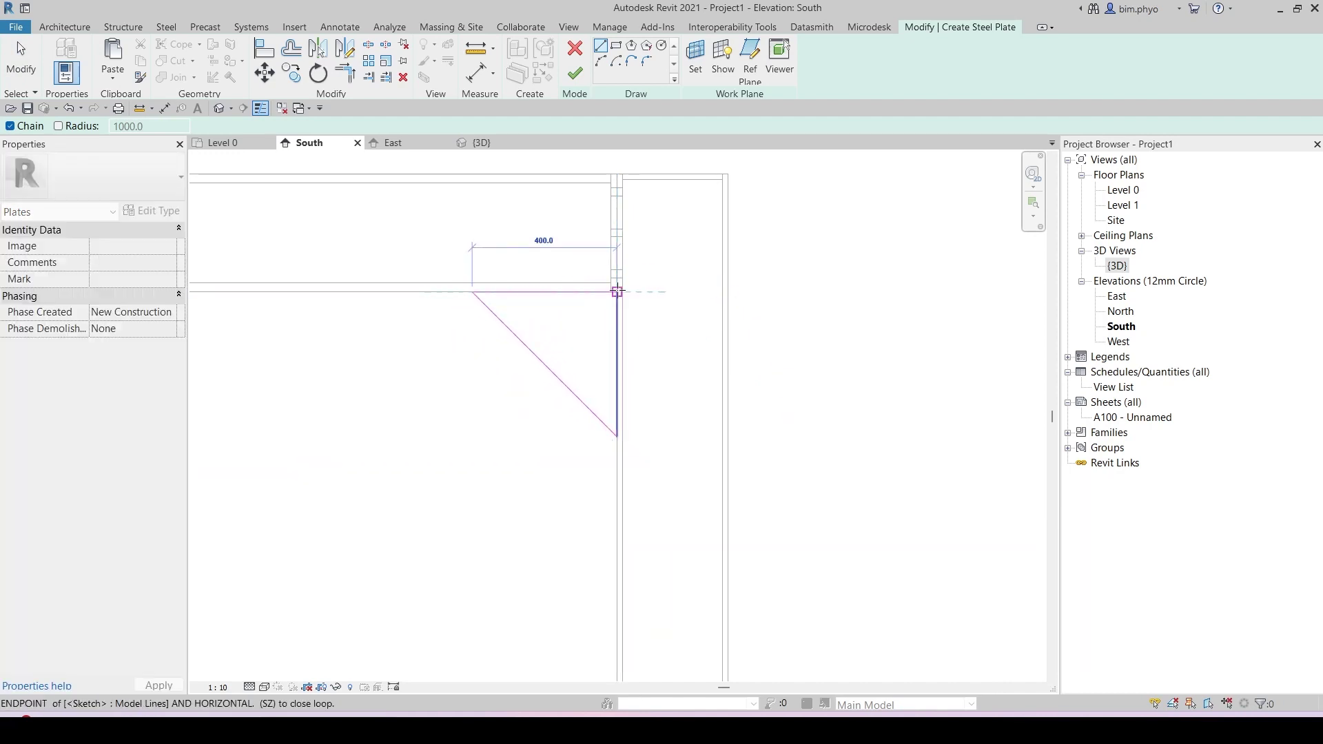
{"action": "left_click", "coordinate": [616, 291]}
{"action": "left_click", "coordinate": [575, 74]}
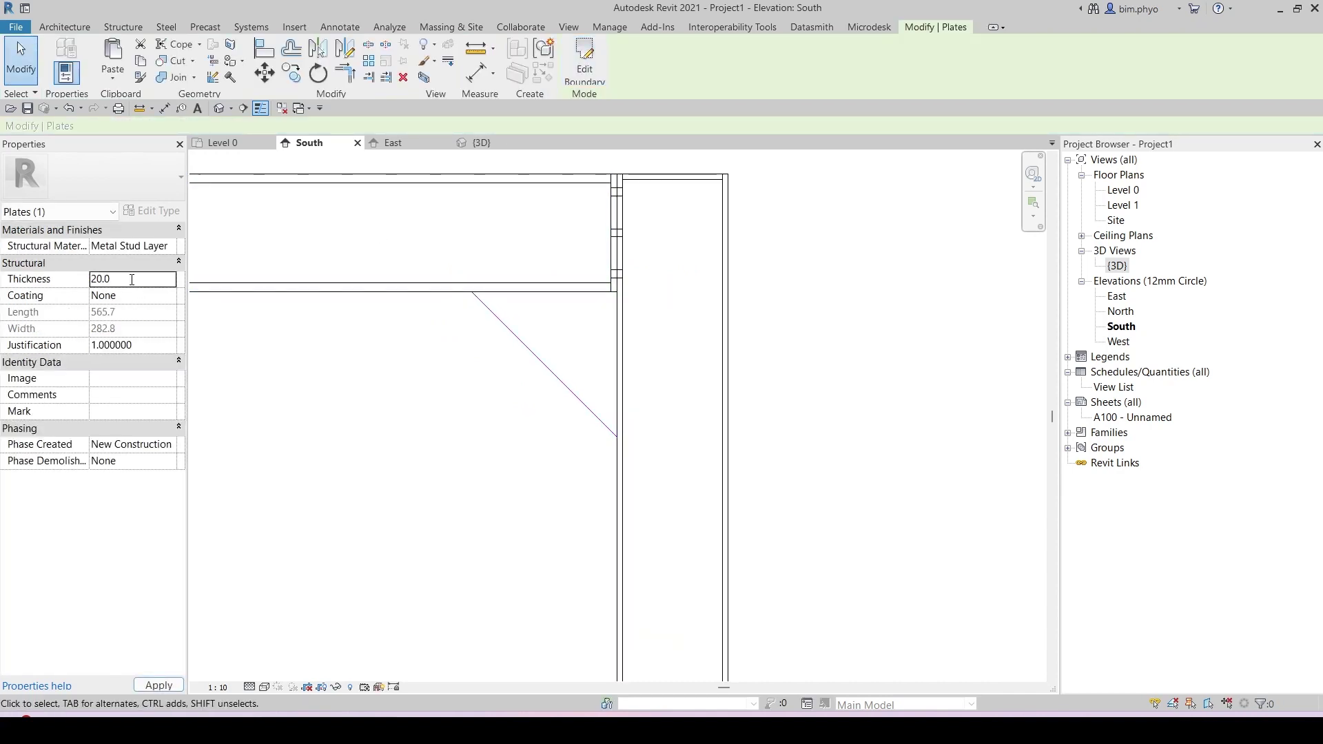
{"action": "key", "text": "Return"}
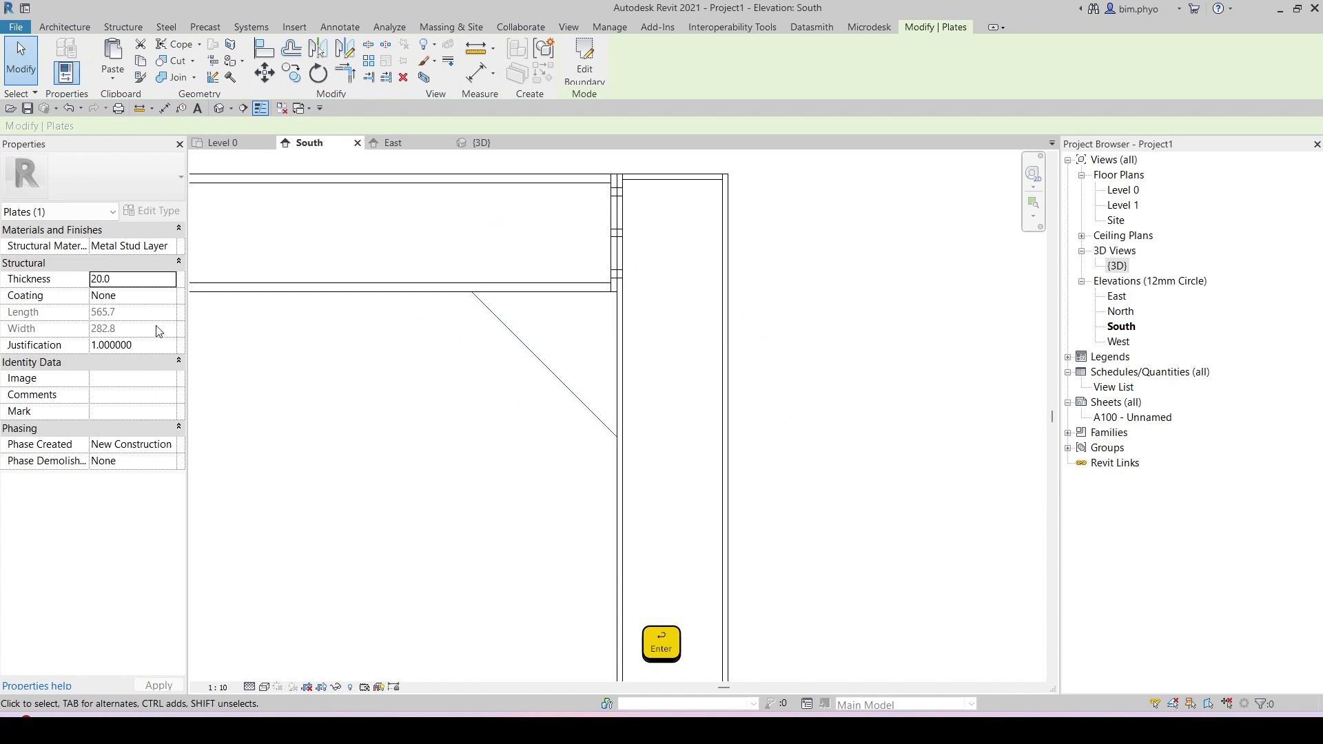
Examine the triangular plate against the beam and column in the 3D view and in the Level 0 plan.
{"action": "left_click", "coordinate": [476, 143]}
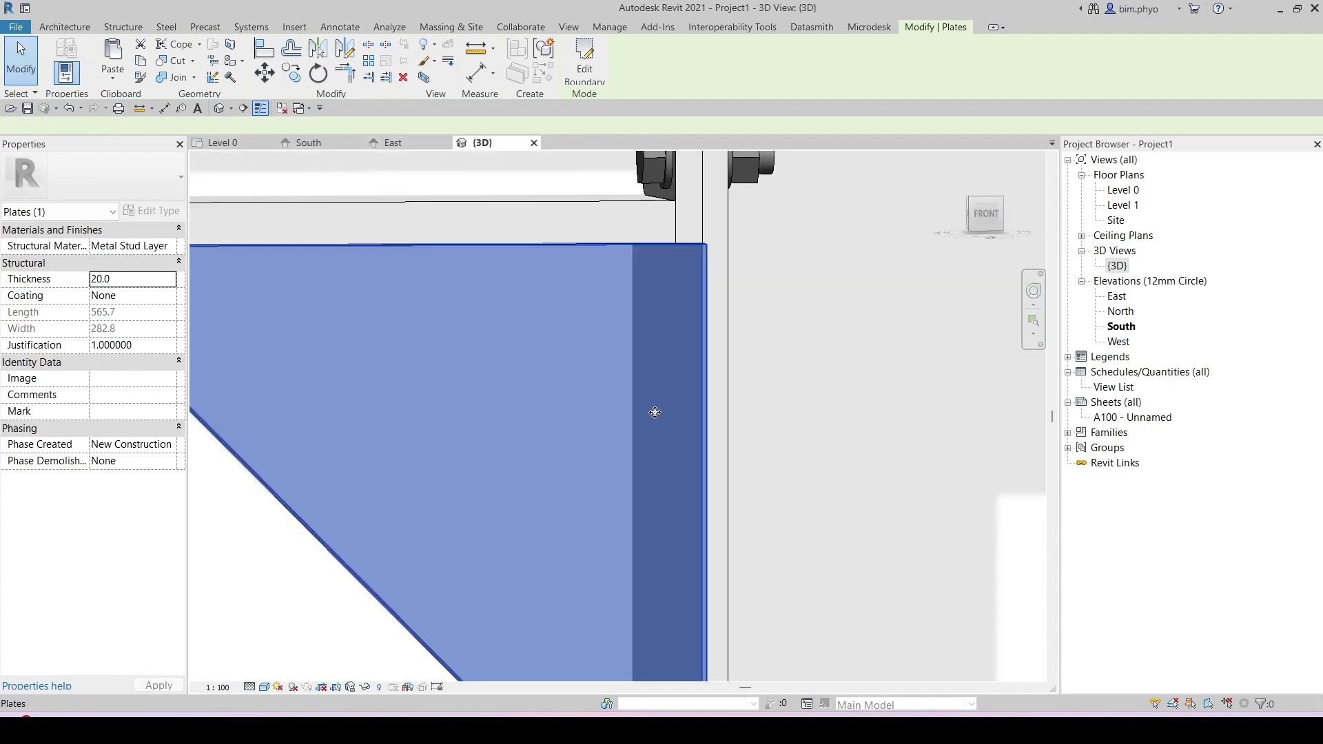
{"action": "middle_click_drag", "start_coordinate": [655, 411], "coordinate": [661, 447], "text": "shift"}
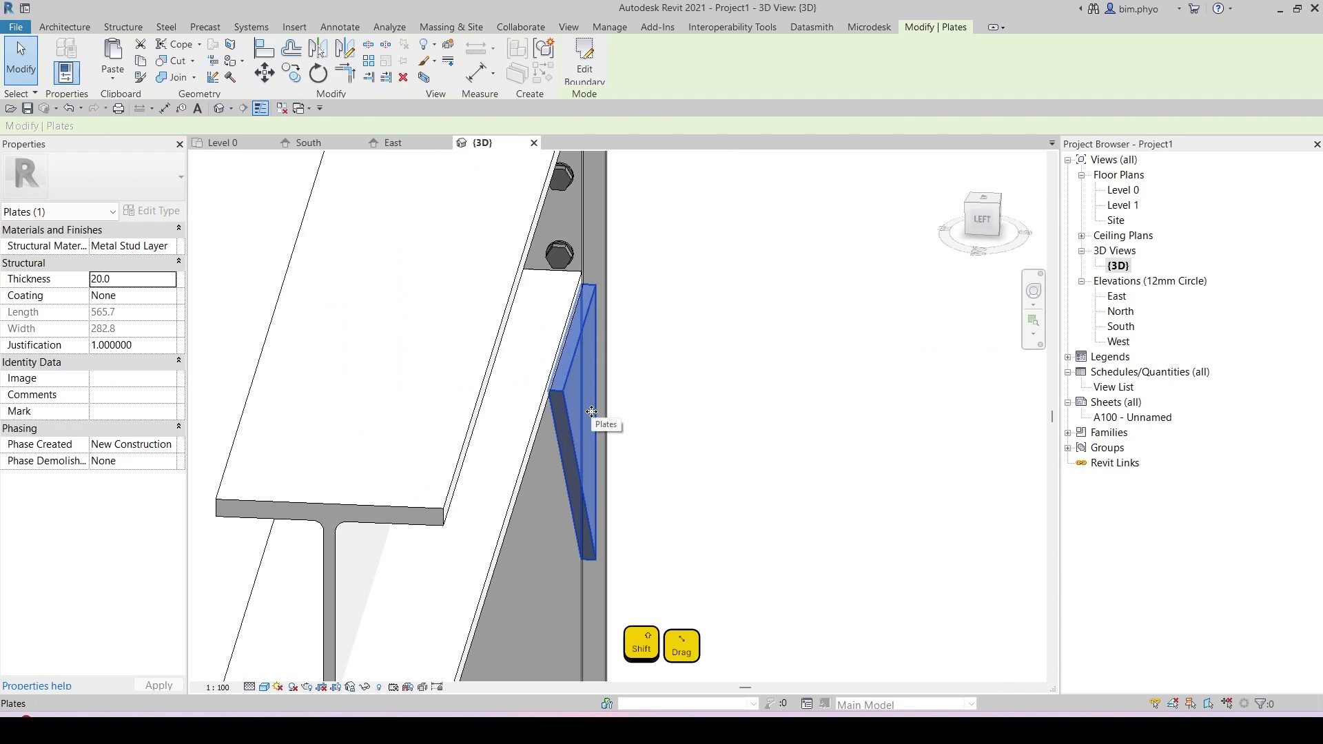
{"action": "left_click", "coordinate": [228, 145]}
{"action": "scroll", "coordinate": [683, 358], "scroll_direction": "up", "scroll_amount": 4}
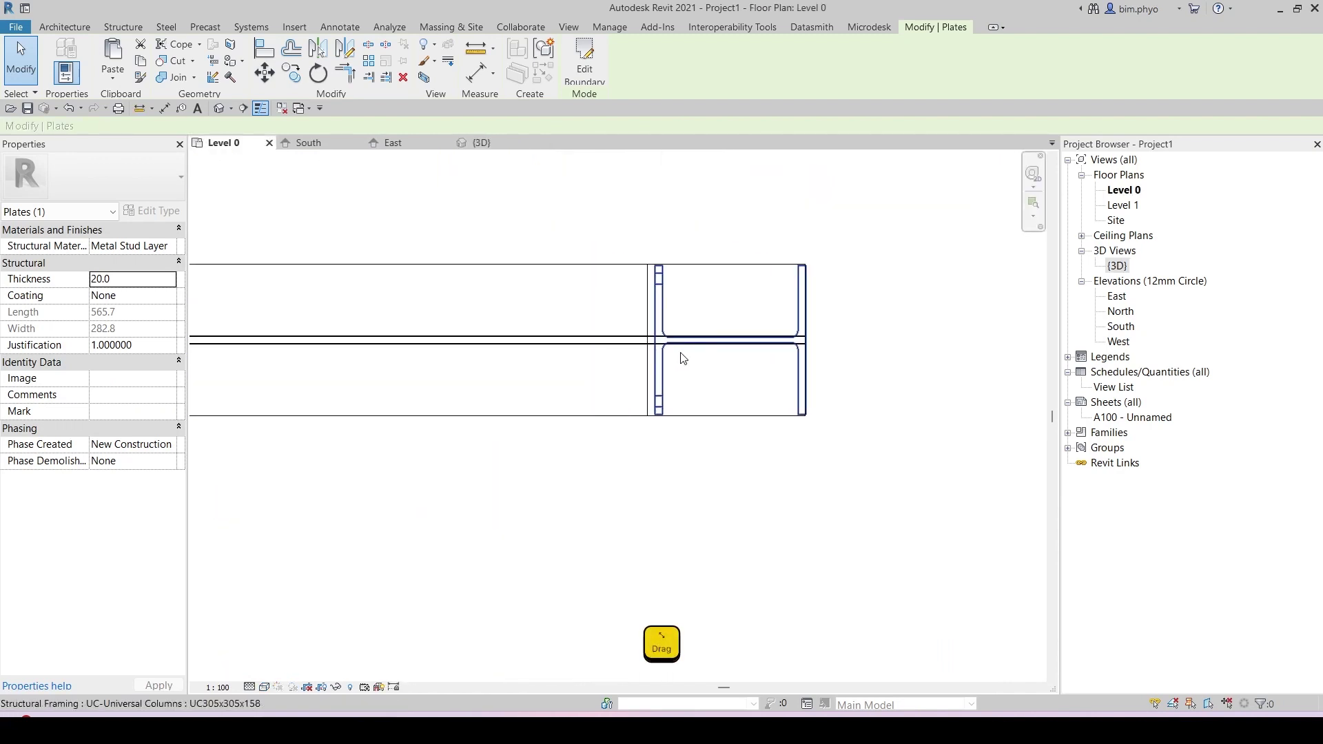
{"action": "scroll", "coordinate": [592, 338], "scroll_direction": "up", "scroll_amount": 2}
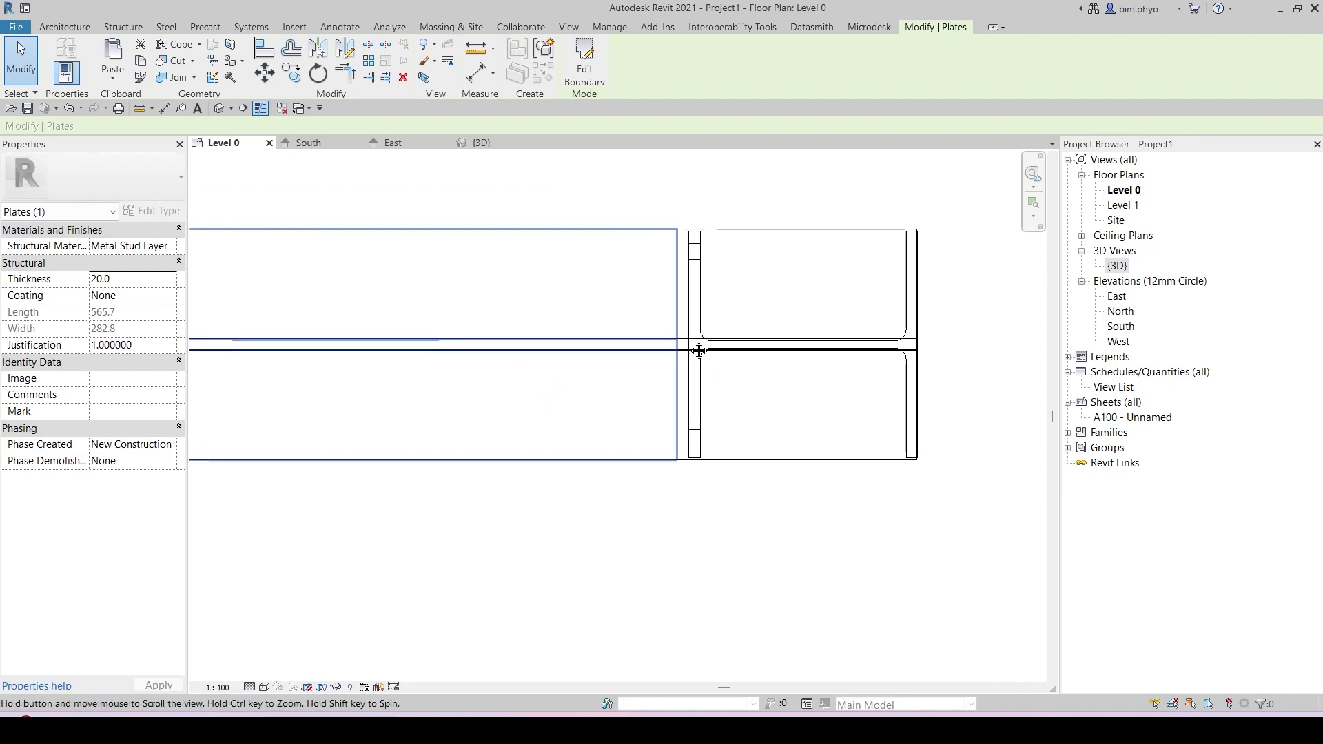
{"action": "middle_click_drag", "start_coordinate": [699, 351], "coordinate": [715, 352]}
{"action": "middle_click_drag", "start_coordinate": [574, 277], "coordinate": [493, 319]}
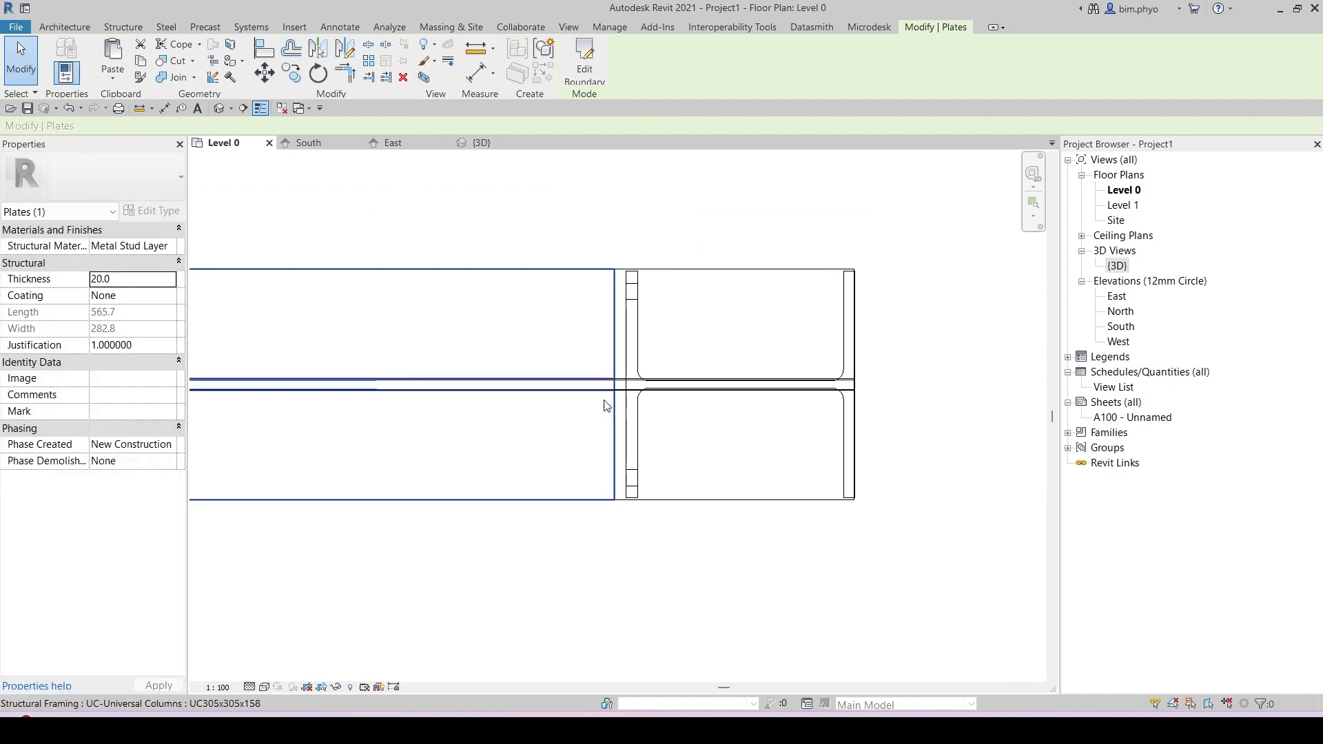
{"action": "scroll", "coordinate": [611, 402], "scroll_direction": "down", "scroll_amount": 2}
{"action": "middle_click_drag", "start_coordinate": [611, 402], "coordinate": [611, 436]}
{"action": "scroll", "coordinate": [628, 335], "scroll_direction": "down", "scroll_amount": 1}
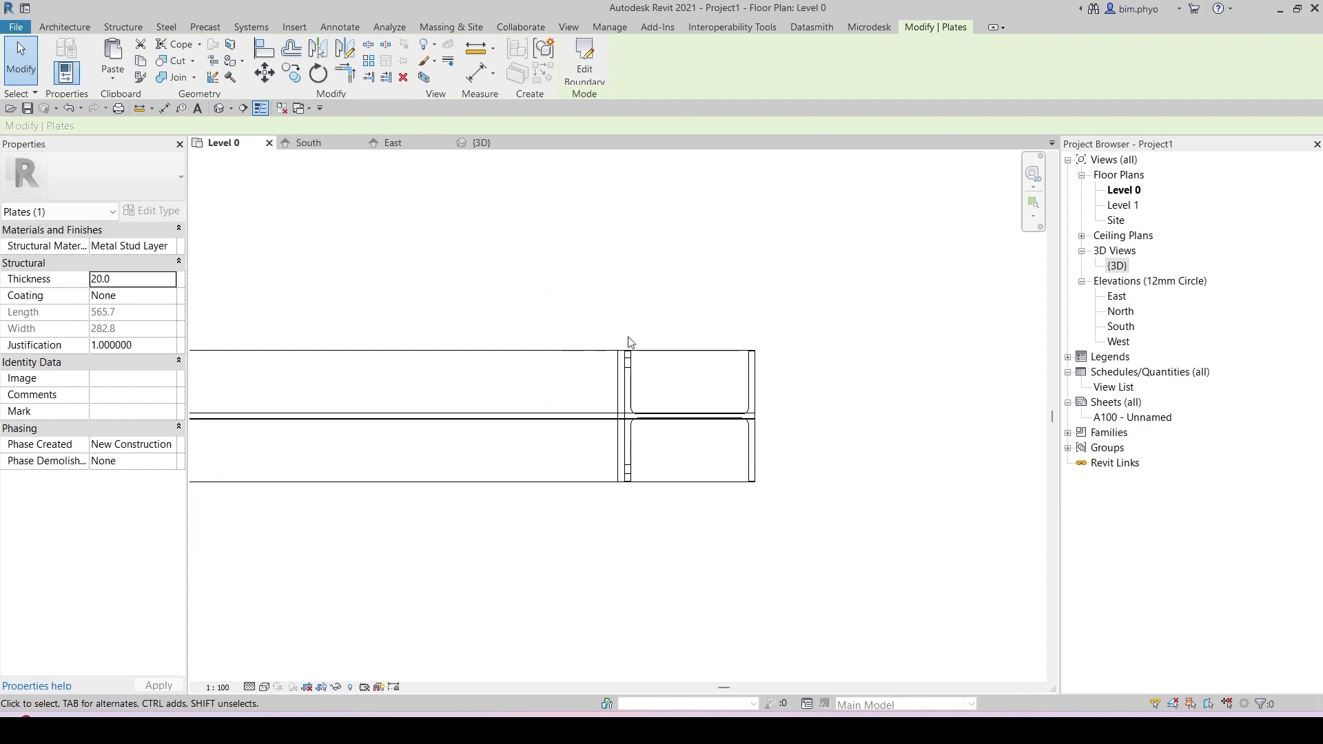
{"action": "middle_click_drag", "start_coordinate": [627, 336], "coordinate": [643, 348]}
Turn on the Plates and Bolts subcategories of Structural Connections in the Level 0 plan's visibility overrides.
{"action": "key", "text": "v"}
{"action": "key", "text": "g"}
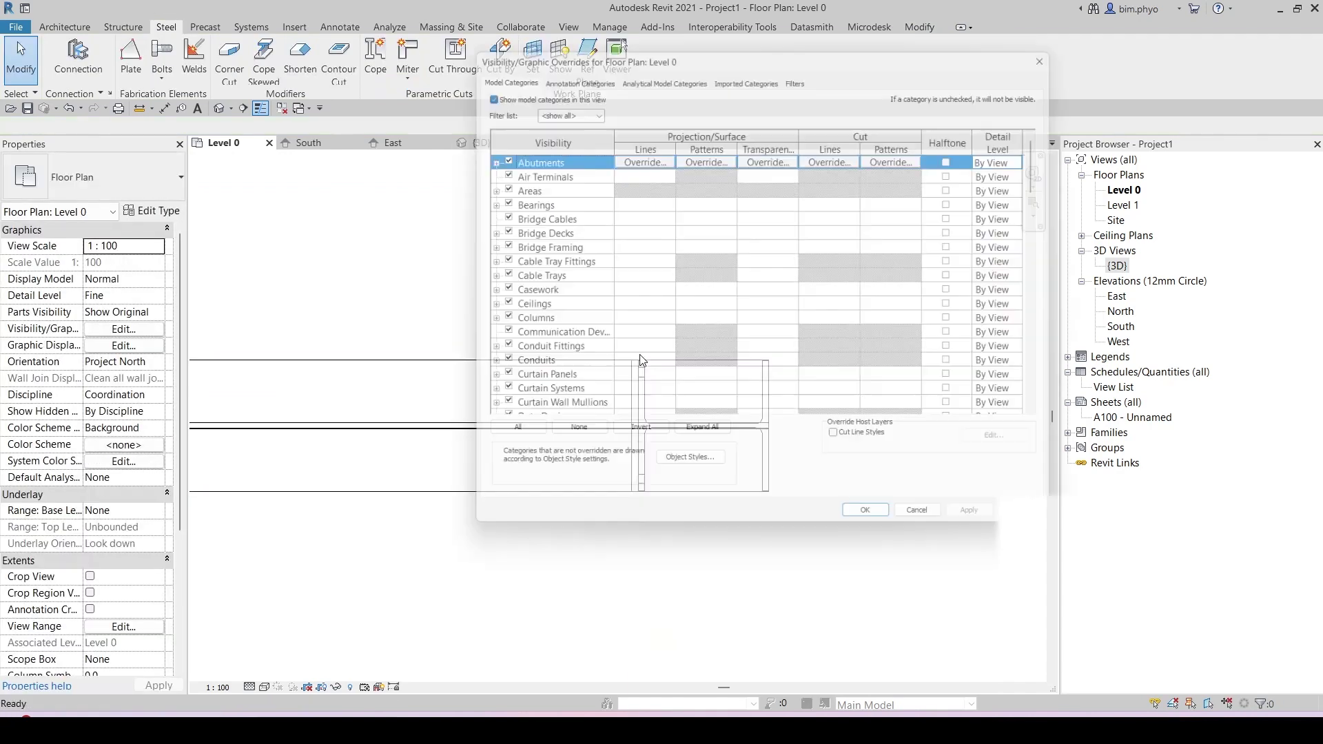
{"action": "key", "text": "s"}
{"action": "scroll", "coordinate": [562, 300], "scroll_direction": "down", "scroll_amount": 4}
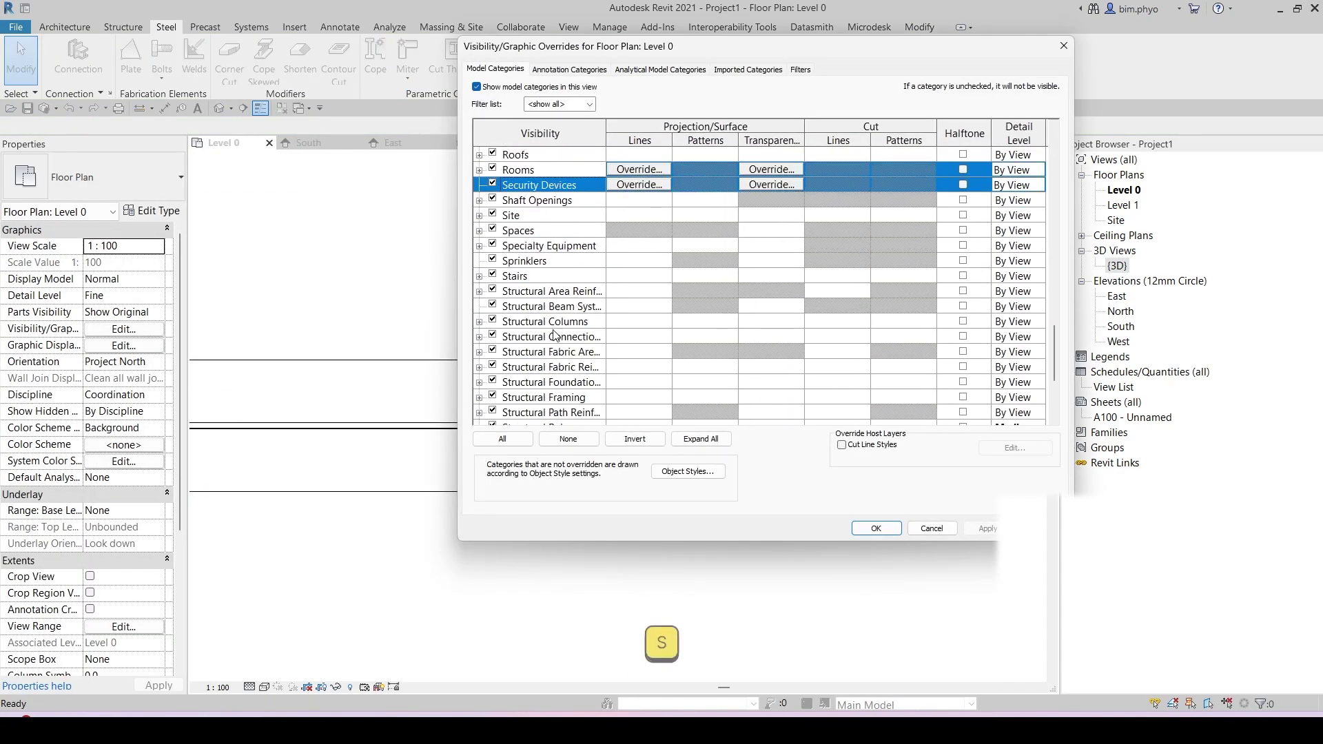
{"action": "left_click", "coordinate": [495, 281]}
{"action": "left_click", "coordinate": [479, 276]}
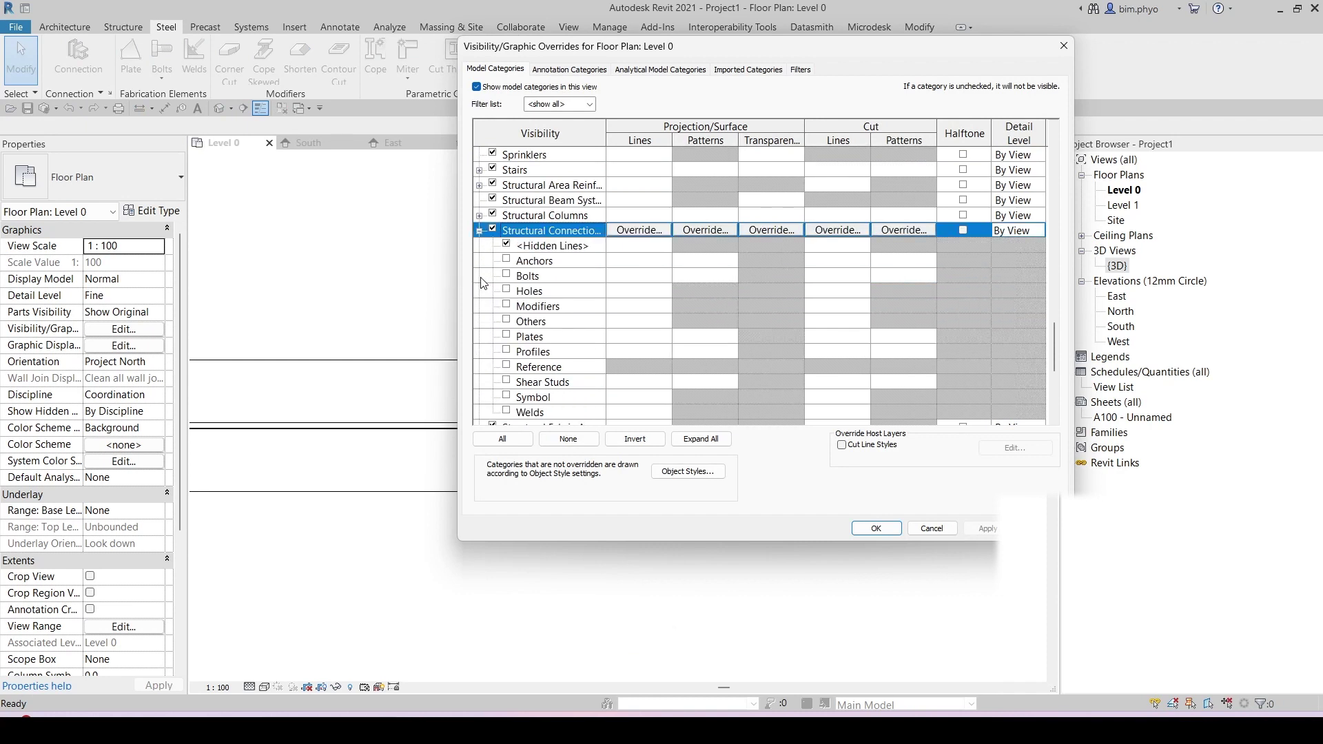
{"action": "left_click", "coordinate": [507, 337]}
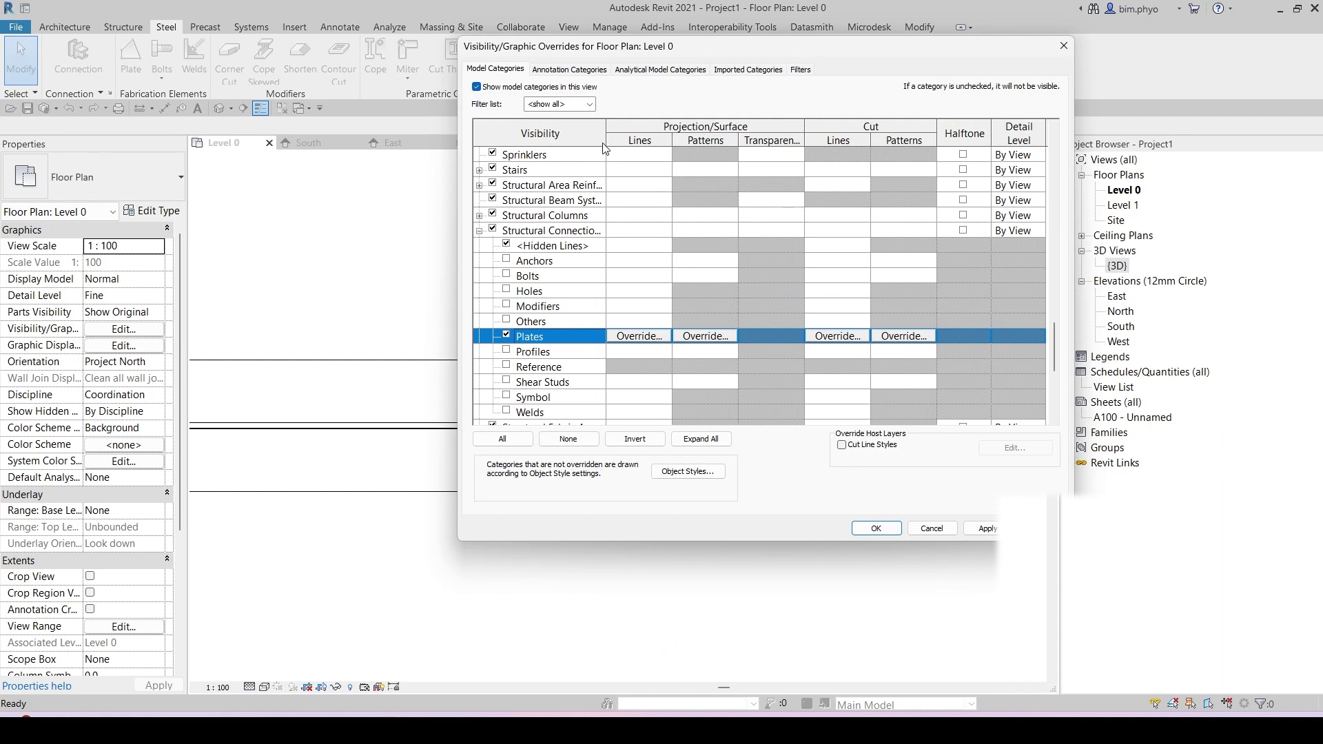
{"action": "left_click_drag", "start_coordinate": [605, 131], "coordinate": [678, 144]}
{"action": "key", "text": "ctrl"}
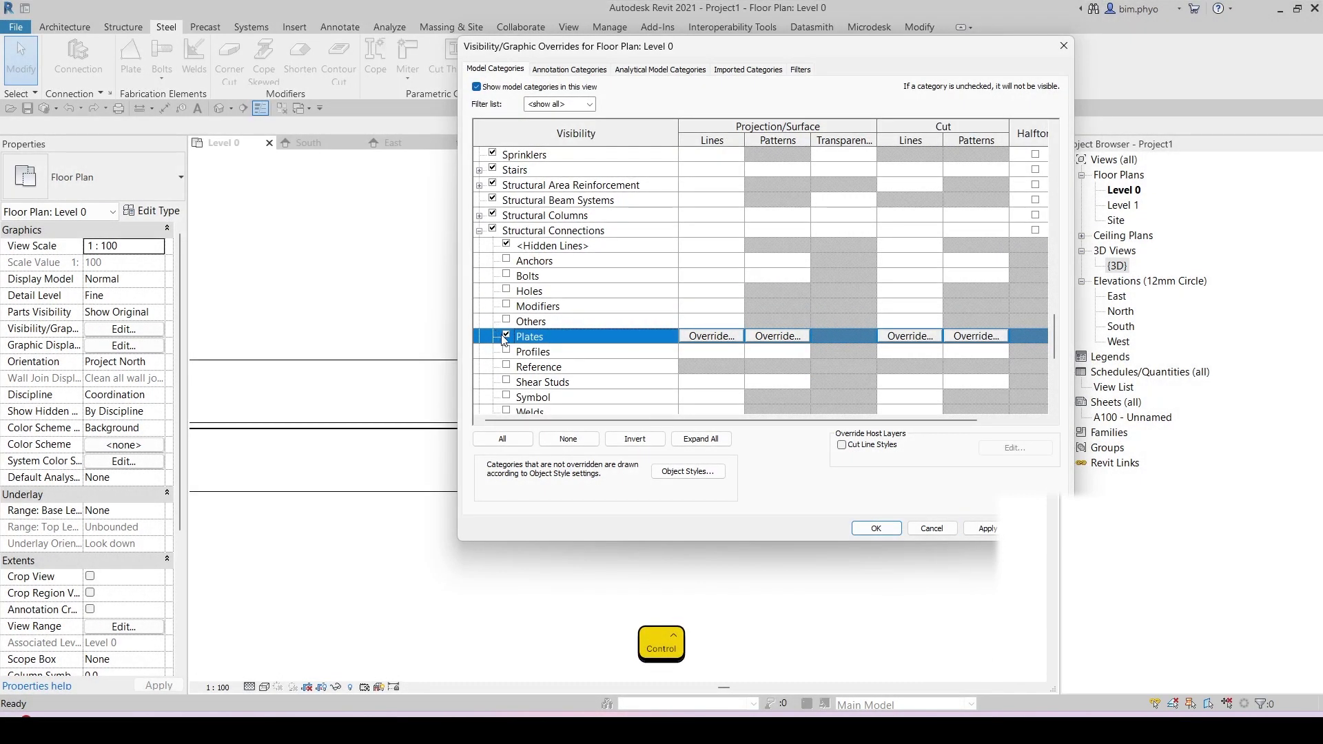
{"action": "left_click", "coordinate": [507, 275]}
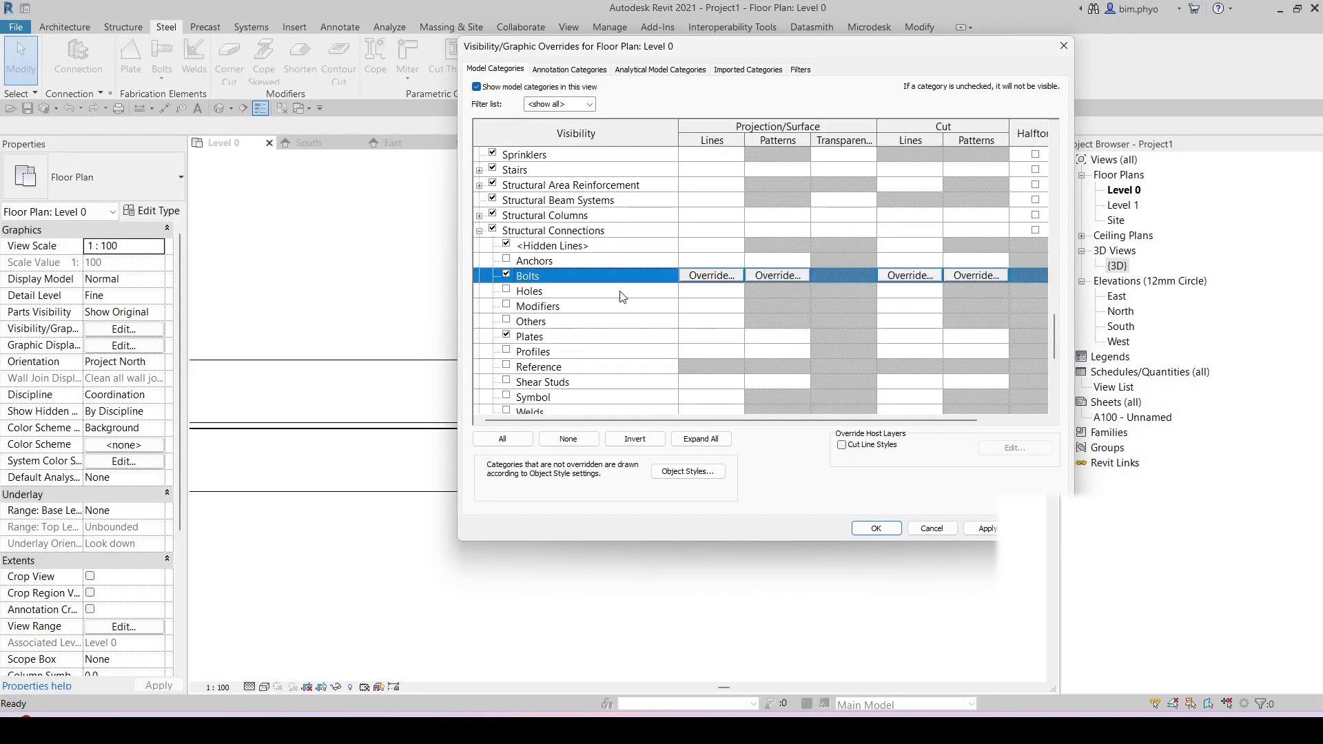
{"action": "left_click", "coordinate": [866, 530]}
Nudge the triangular plate in the Level 0 plan from the beam's flange edge inward to between the edge and the web.
{"action": "scroll", "coordinate": [659, 410], "scroll_direction": "up", "scroll_amount": 4}
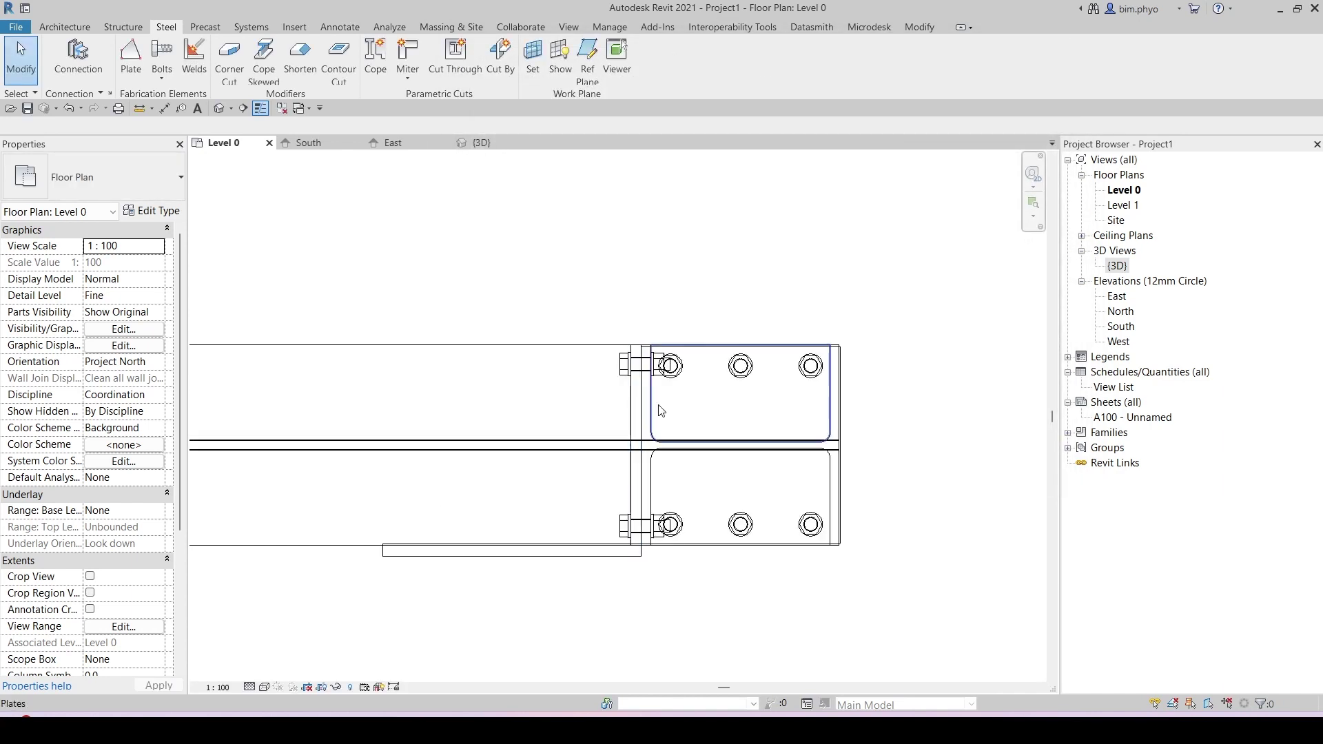
{"action": "middle_click_drag", "start_coordinate": [776, 465], "coordinate": [762, 409]}
{"action": "scroll", "coordinate": [627, 526], "scroll_direction": "up", "scroll_amount": 2}
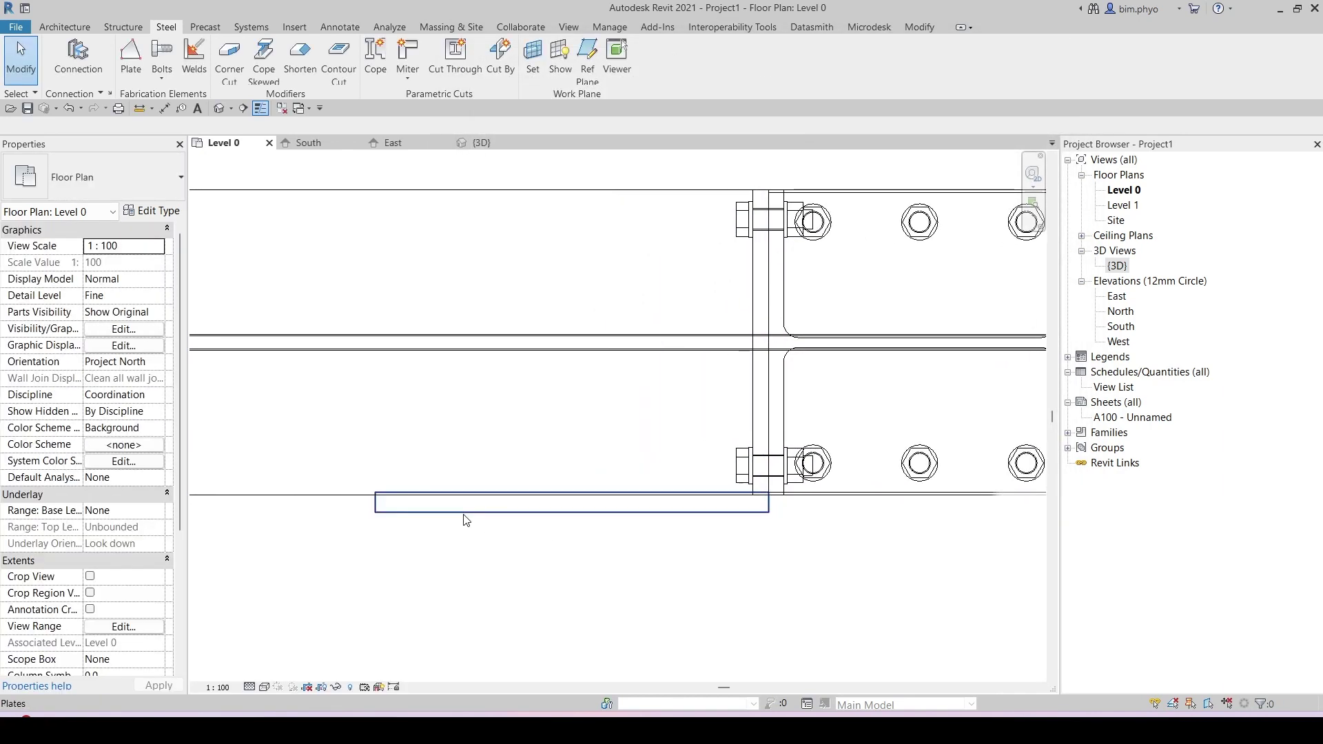
{"action": "key", "text": "Escape"}
{"action": "left_click", "coordinate": [386, 513]}
{"action": "scroll", "coordinate": [376, 511], "scroll_direction": "up", "scroll_amount": 3}
{"action": "scroll", "coordinate": [375, 489], "scroll_direction": "down", "scroll_amount": 3}
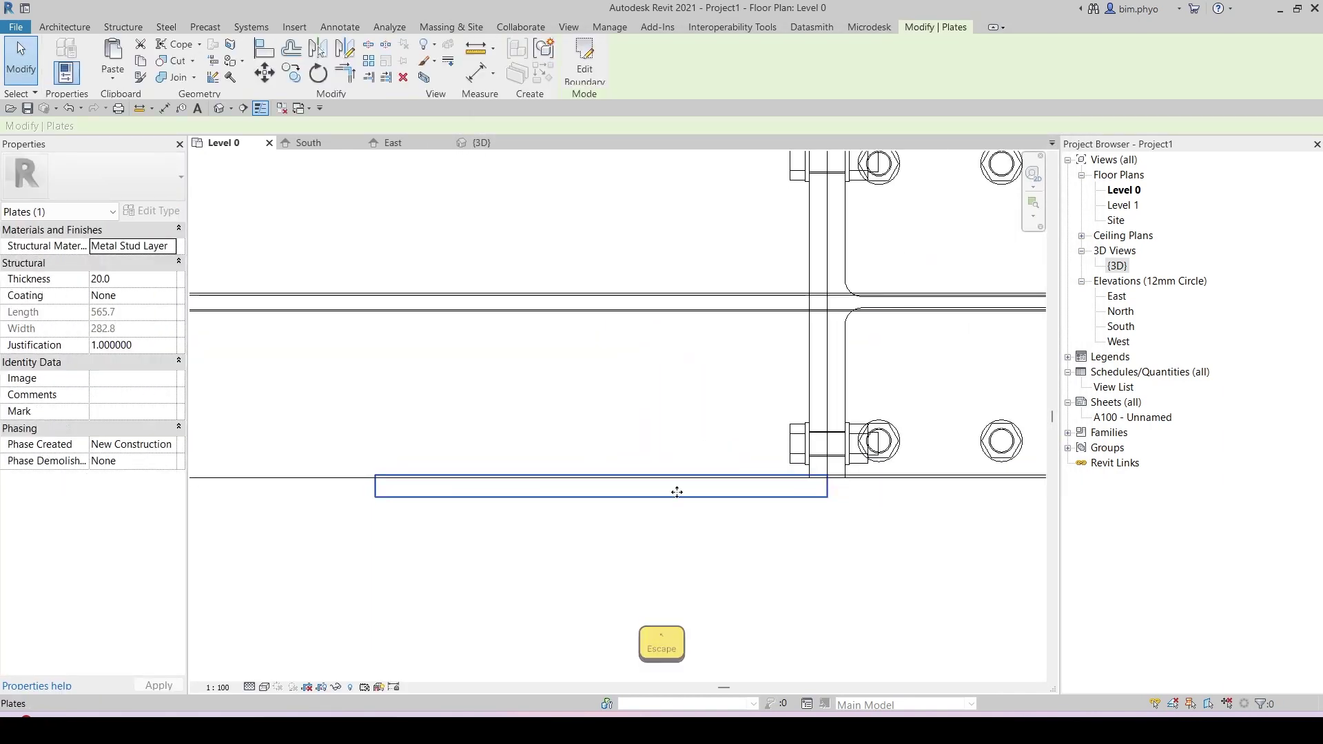
{"action": "scroll", "coordinate": [609, 498], "scroll_direction": "down", "scroll_amount": 3}
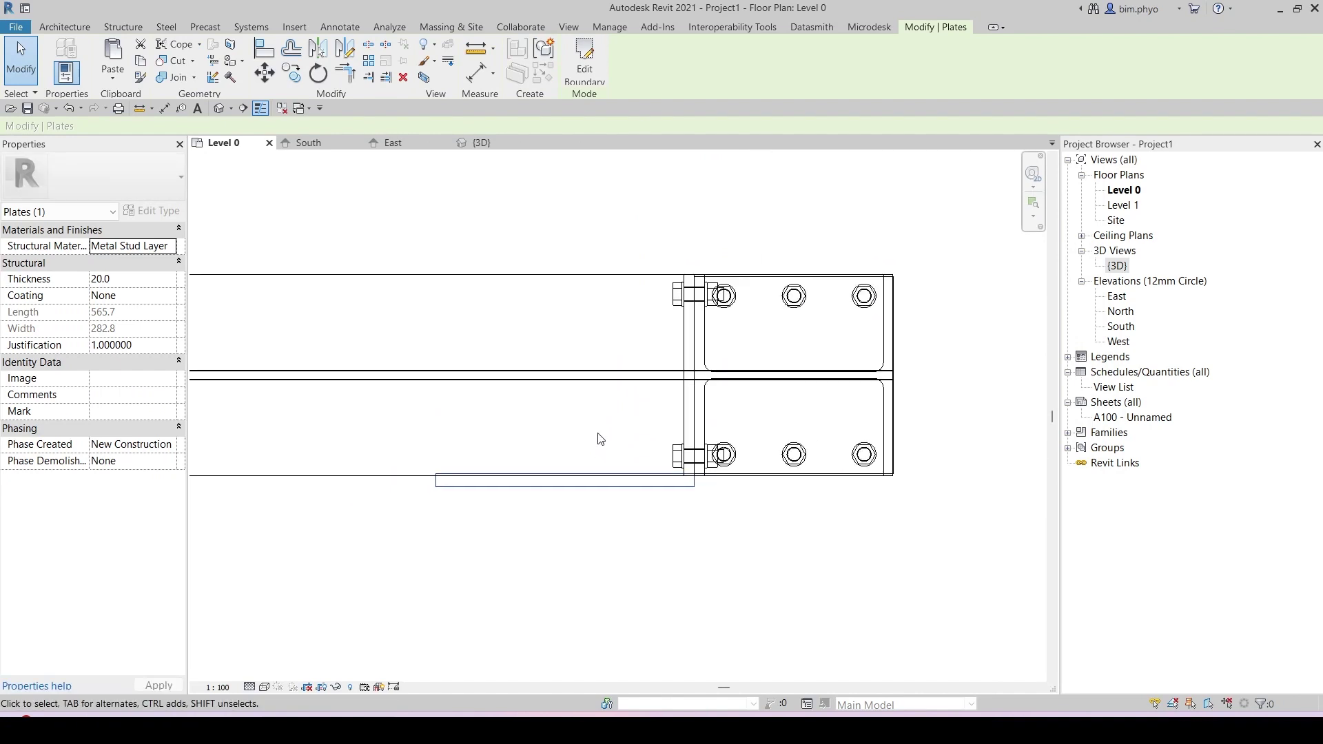
{"action": "scroll", "coordinate": [558, 414], "scroll_direction": "down", "scroll_amount": 3}
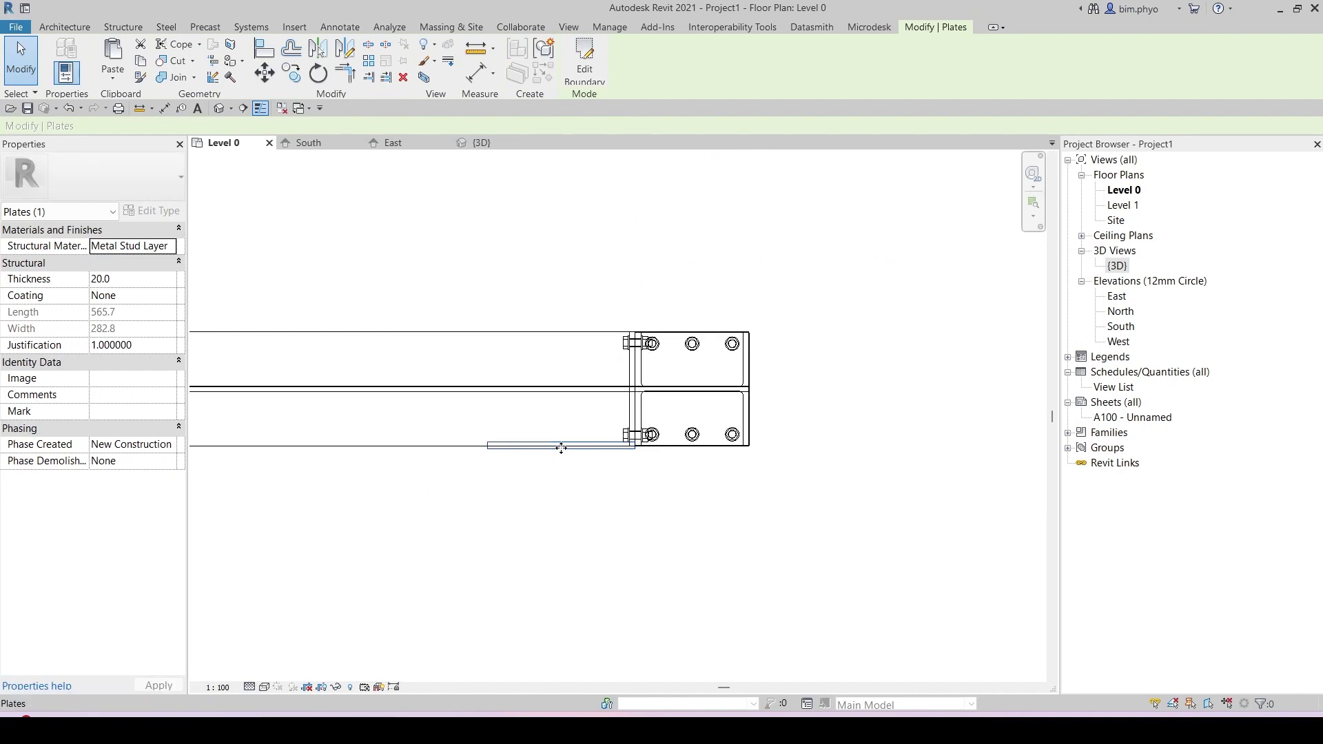
{"action": "key", "text": "Up"}
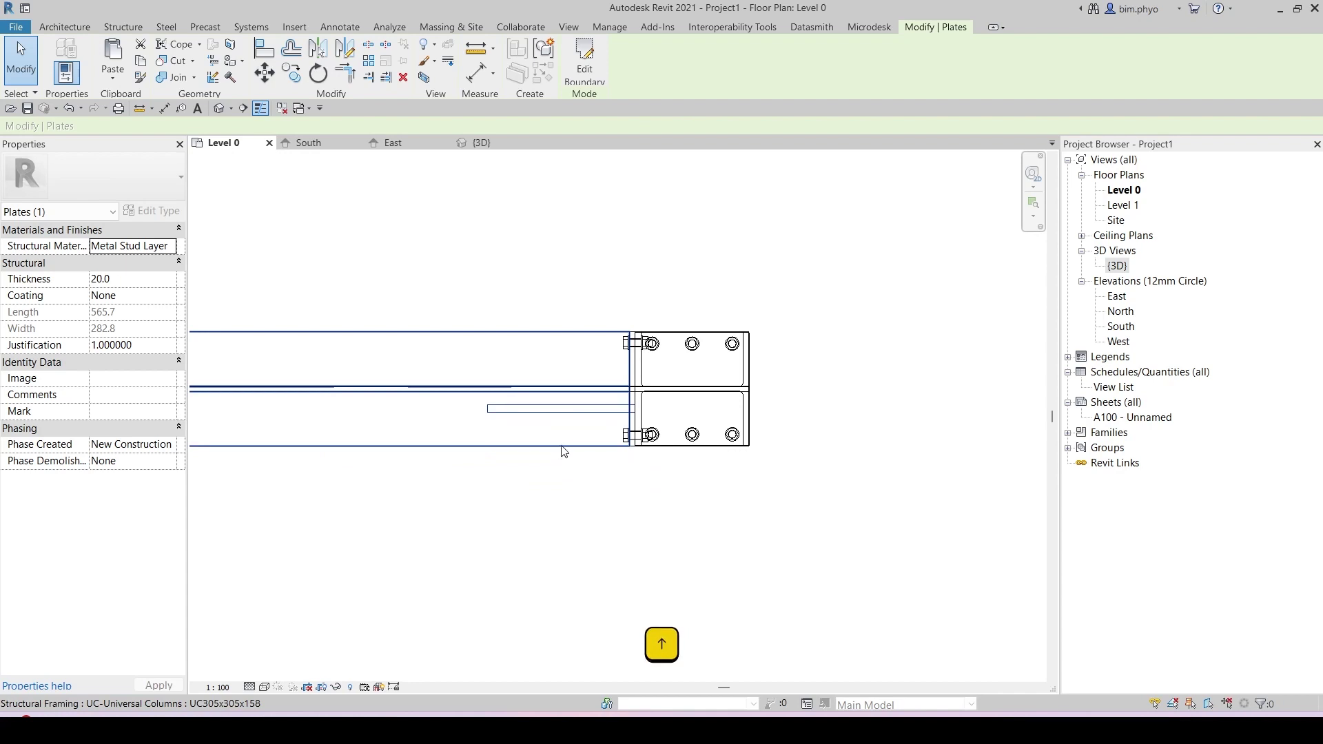
Mirror the triangular plate about the centreline of the beam's web to get a matching plate on the other side.
{"action": "scroll", "coordinate": [559, 410], "scroll_direction": "up", "scroll_amount": 3}
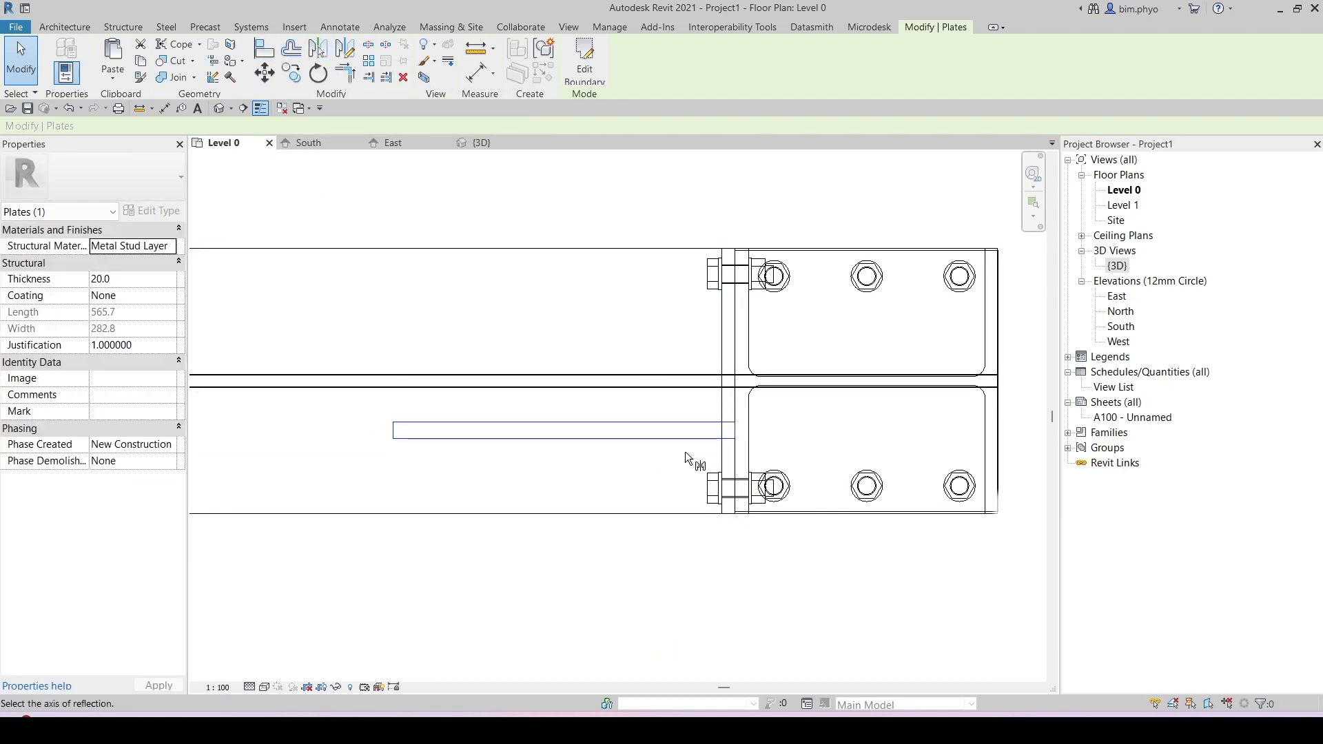
{"action": "key", "text": "m"}
{"action": "key", "text": "m"}
{"action": "scroll", "coordinate": [650, 386], "scroll_direction": "up", "scroll_amount": 2}
{"action": "left_click", "coordinate": [653, 372]}
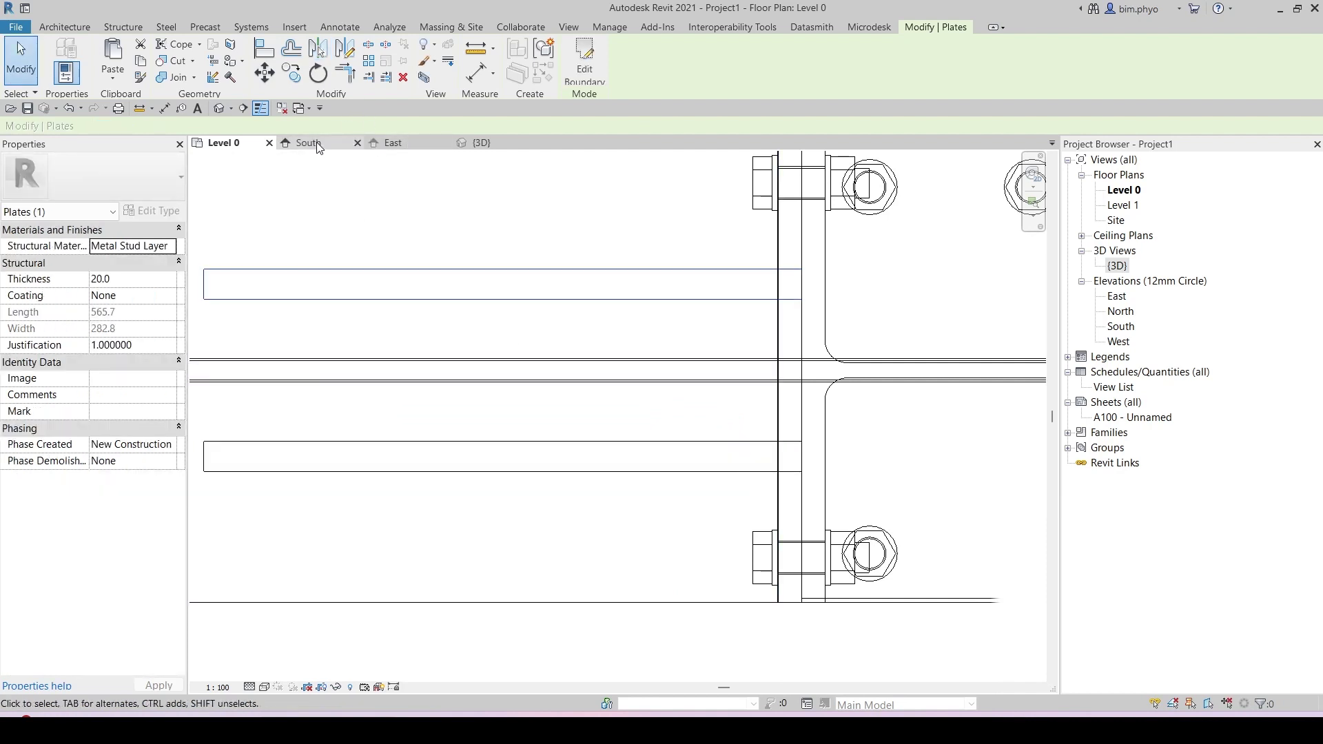
Select both triangular plates in the 3D view and set their structural material to Metal - Steel 43-275.
{"action": "key", "text": "ctrl+Tab"}
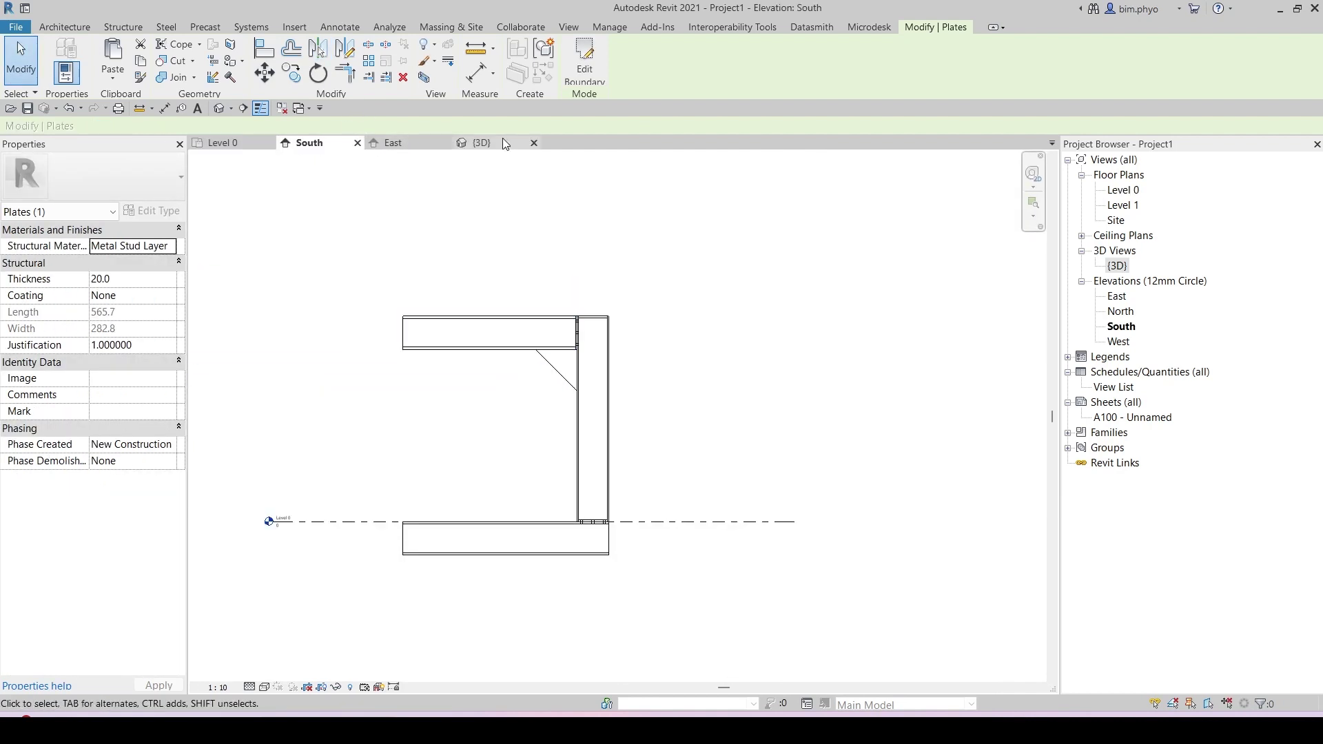
{"action": "left_click", "coordinate": [504, 143]}
{"action": "scroll", "coordinate": [759, 461], "scroll_direction": "down", "scroll_amount": 2}
{"action": "middle_click_drag", "start_coordinate": [759, 461], "coordinate": [639, 448], "text": "shift"}
{"action": "scroll", "coordinate": [527, 311], "scroll_direction": "up", "scroll_amount": 3}
{"action": "left_click_drag", "start_coordinate": [536, 455], "coordinate": [484, 359]}
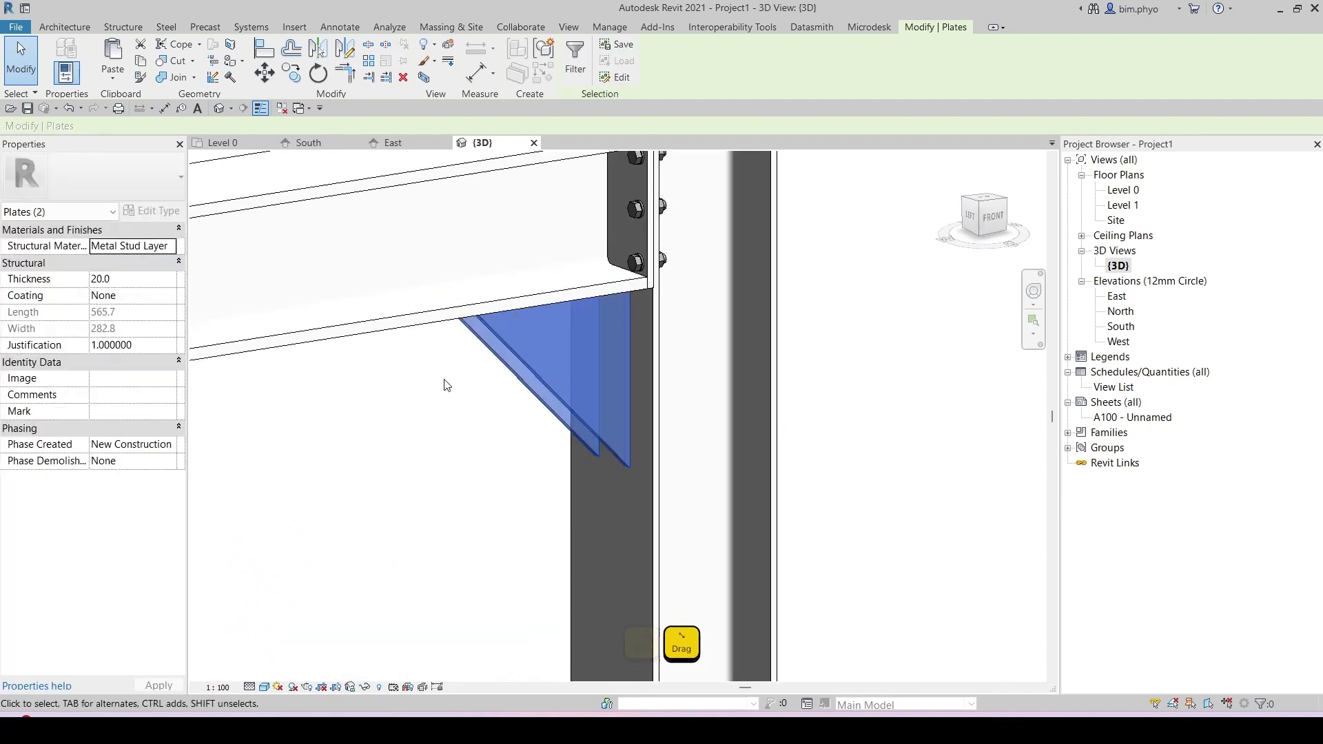
{"action": "left_click", "coordinate": [149, 249]}
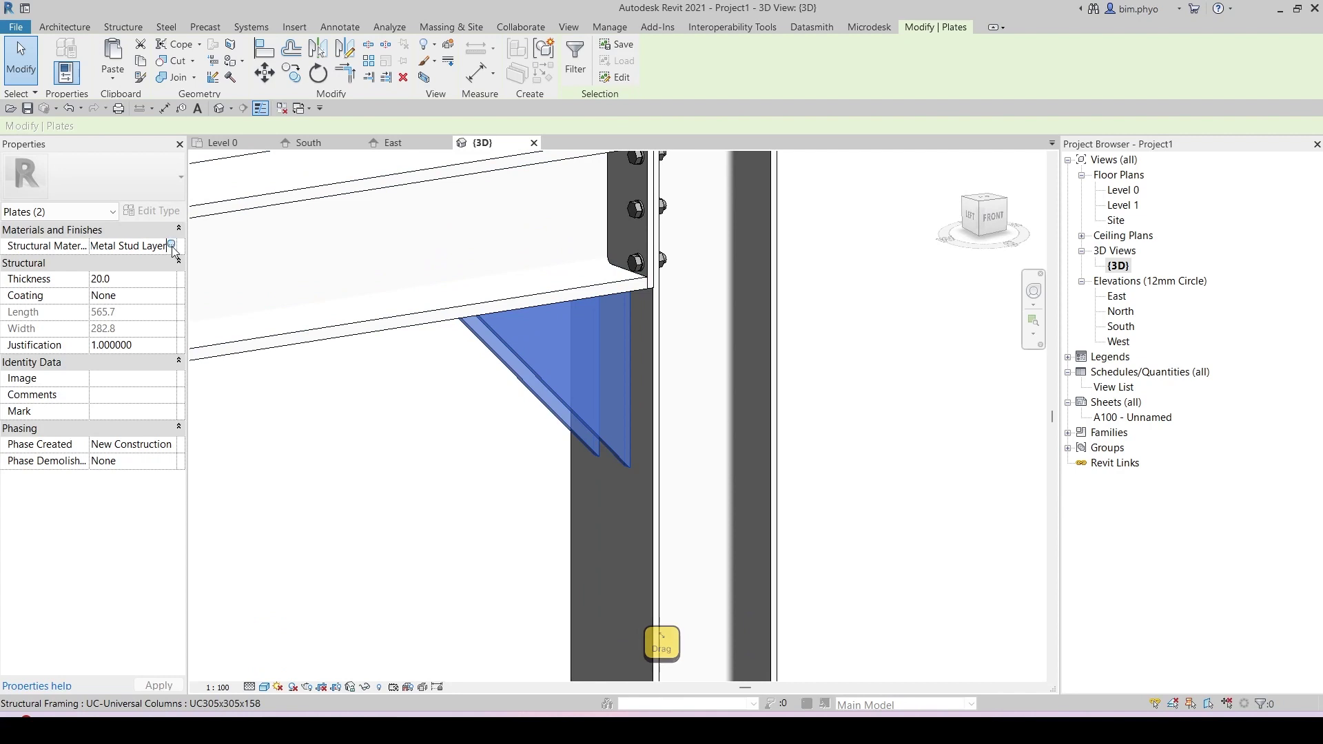
{"action": "left_click", "coordinate": [172, 246]}
{"action": "left_click", "coordinate": [457, 282]}
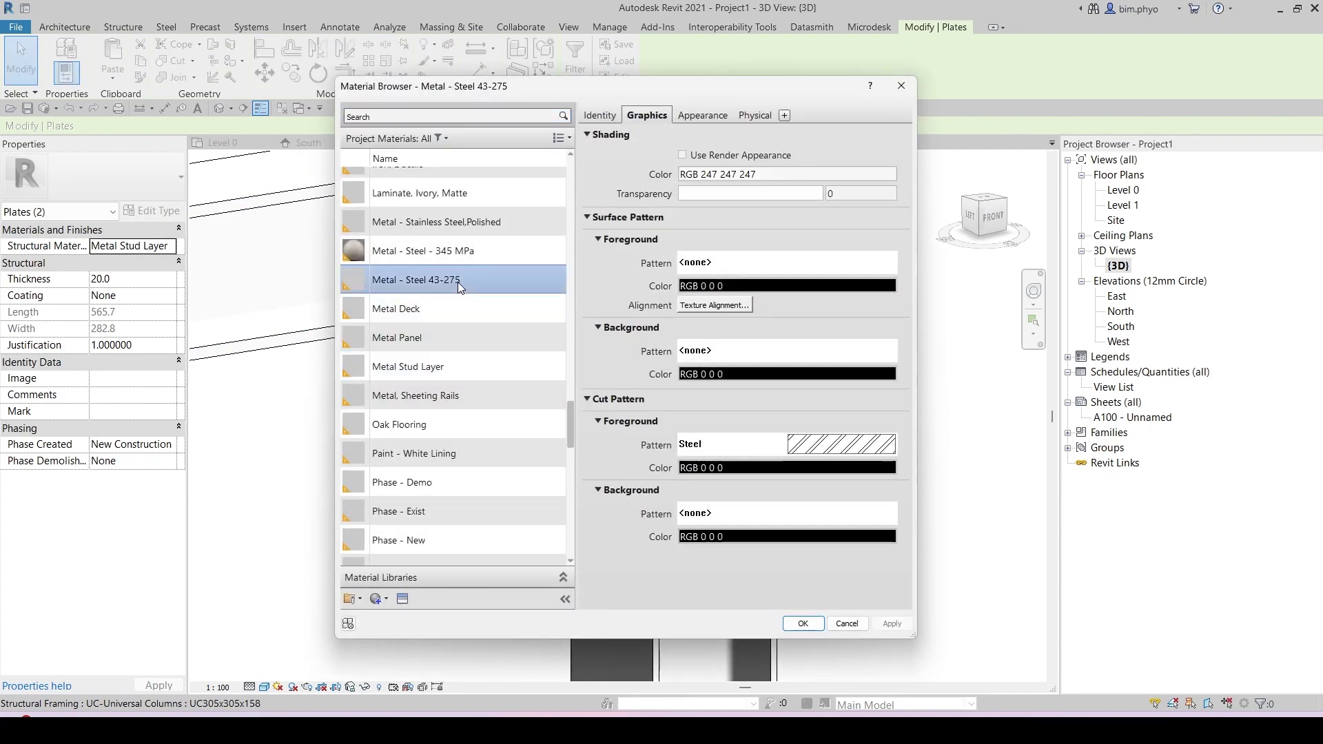
{"action": "left_click", "coordinate": [803, 623]}
{"action": "left_click", "coordinate": [417, 593]}
Mirror both triangular plates in the South elevation about a horizontal axis drawn through the column's mid-height.
{"action": "scroll", "coordinate": [510, 412], "scroll_direction": "down", "scroll_amount": 4}
{"action": "middle_click_drag", "start_coordinate": [652, 607], "coordinate": [888, 531]}
{"action": "scroll", "coordinate": [678, 339], "scroll_direction": "up", "scroll_amount": 5}
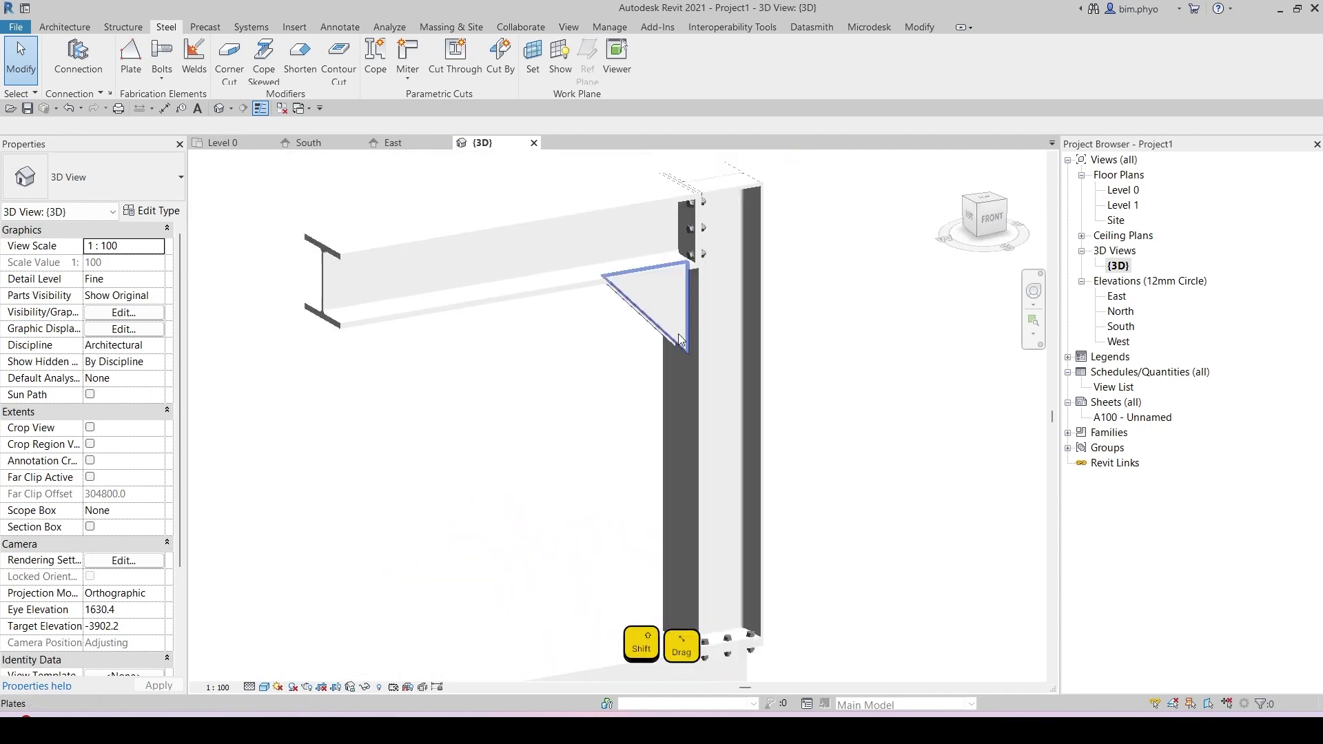
{"action": "scroll", "coordinate": [679, 339], "scroll_direction": "down", "scroll_amount": 1}
{"action": "middle_click_drag", "start_coordinate": [655, 567], "coordinate": [654, 543]}
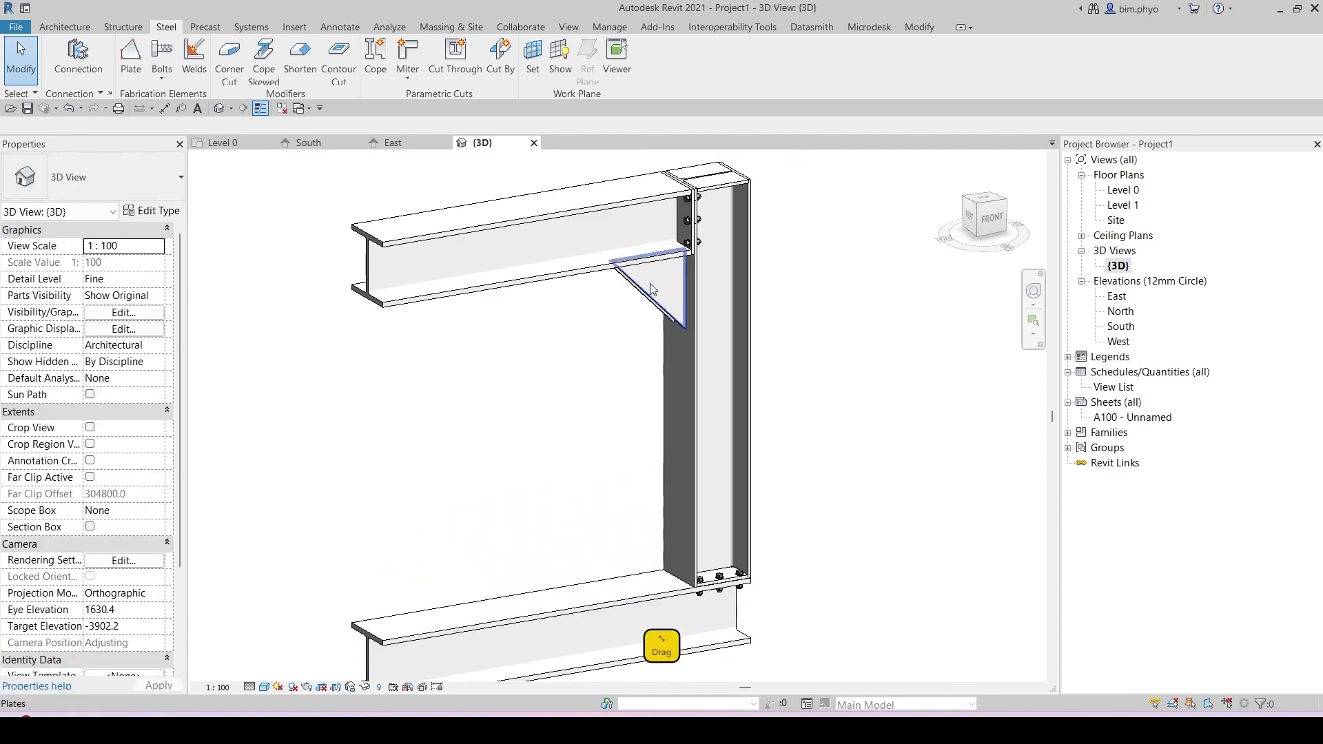
{"action": "scroll", "coordinate": [651, 288], "scroll_direction": "up", "scroll_amount": 2}
{"action": "left_click", "coordinate": [600, 303]}
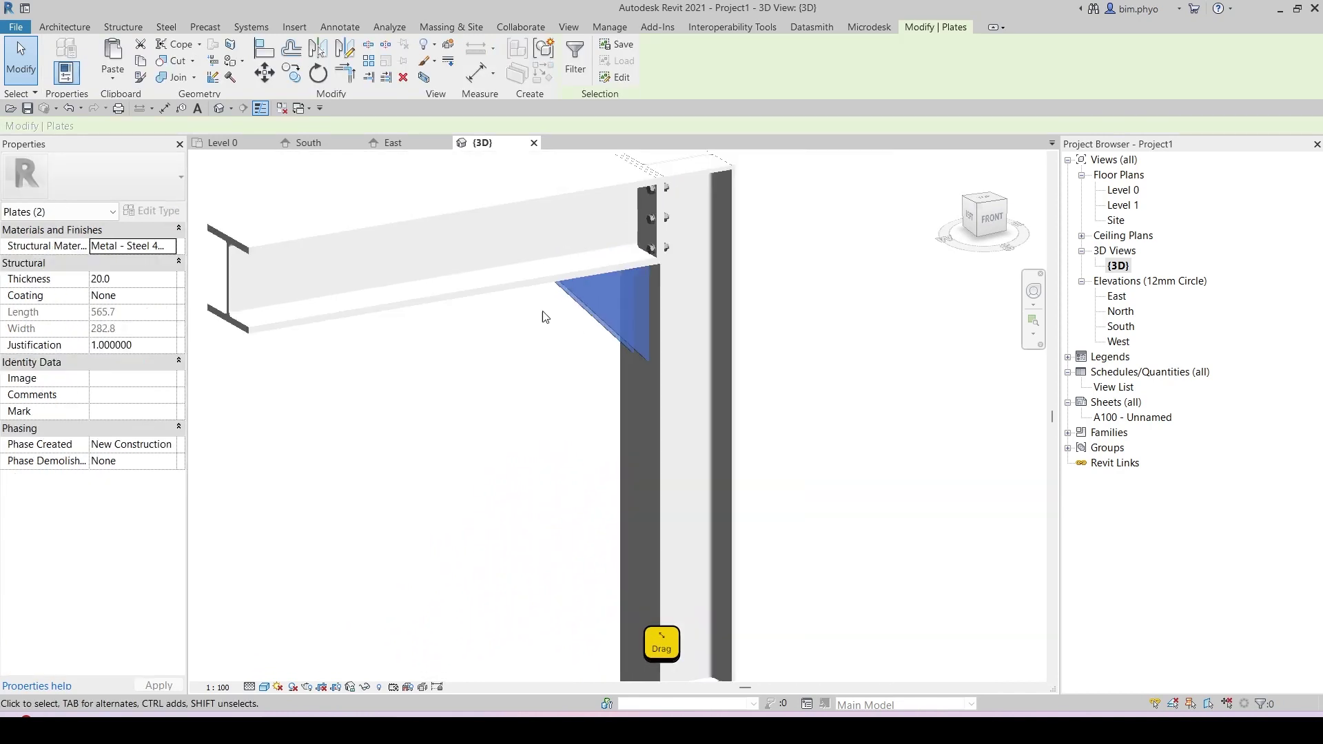
{"action": "middle_click_drag", "start_coordinate": [495, 389], "coordinate": [556, 326]}
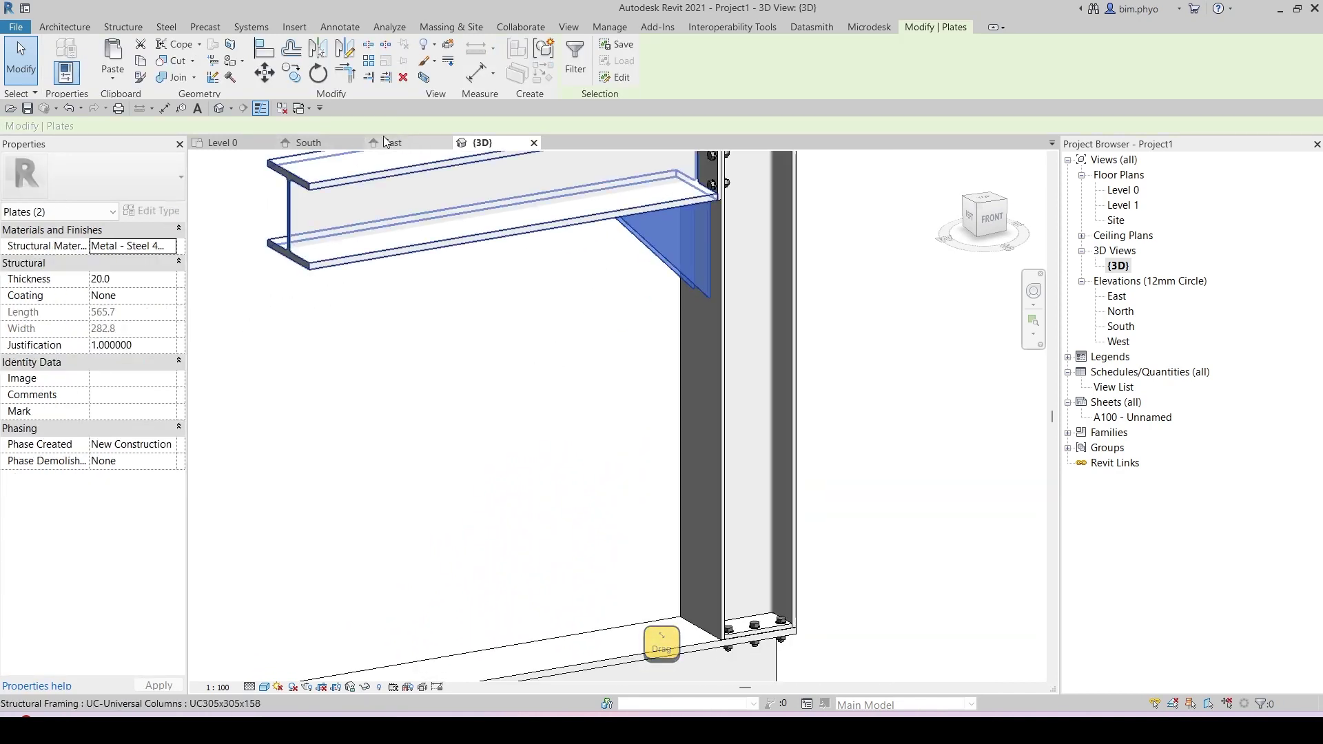
{"action": "left_click", "coordinate": [298, 142]}
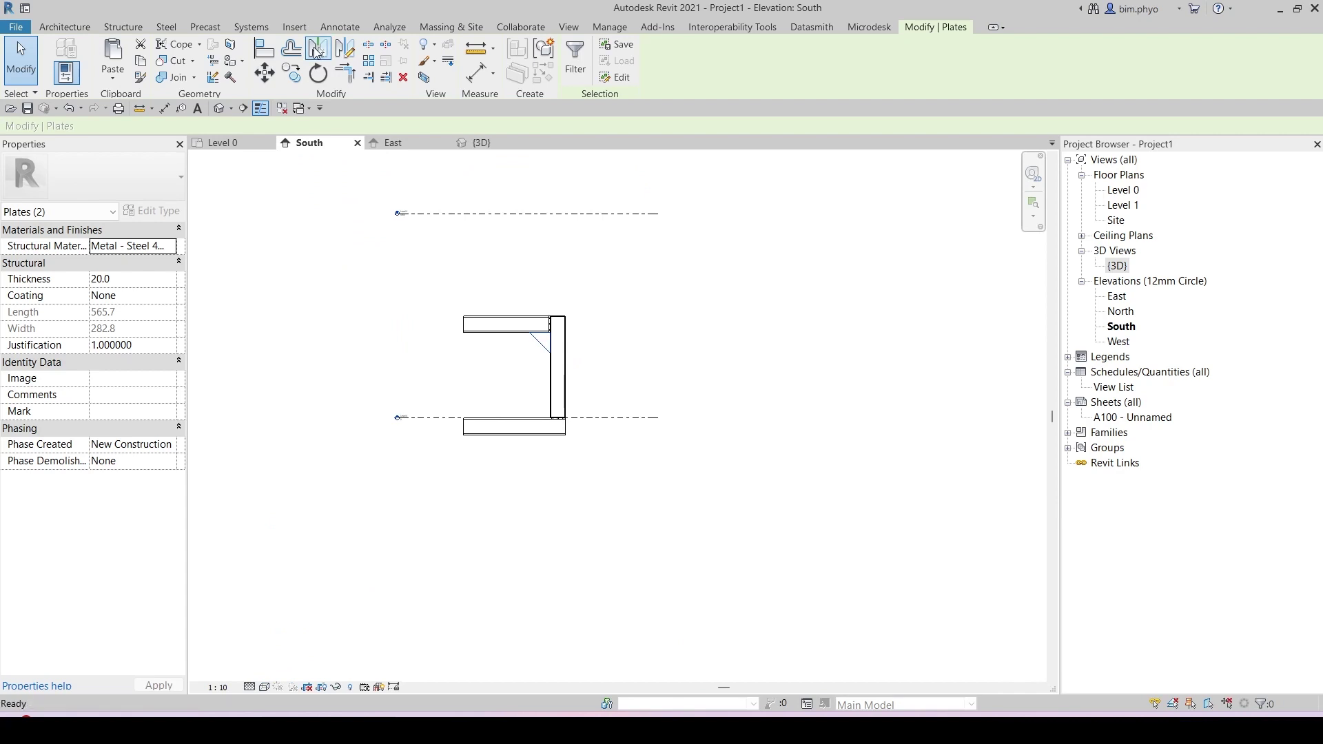
{"action": "left_click", "coordinate": [344, 49]}
{"action": "scroll", "coordinate": [607, 420], "scroll_direction": "up", "scroll_amount": 3}
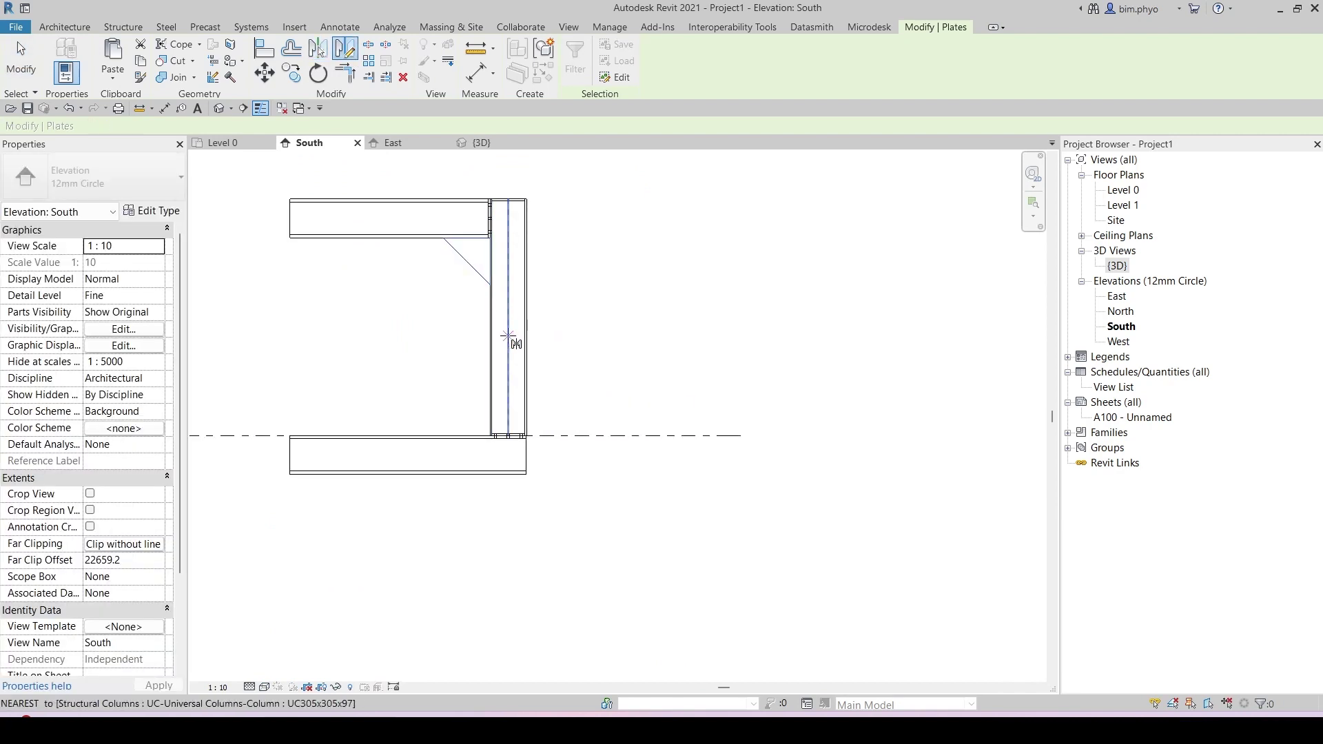
{"action": "left_click", "coordinate": [507, 317]}
{"action": "left_click", "coordinate": [593, 317]}
Move the mirrored pair of plates down onto the top of the lower beam, and check the frame in 3D.
{"action": "middle_click_drag", "start_coordinate": [482, 399], "coordinate": [592, 379]}
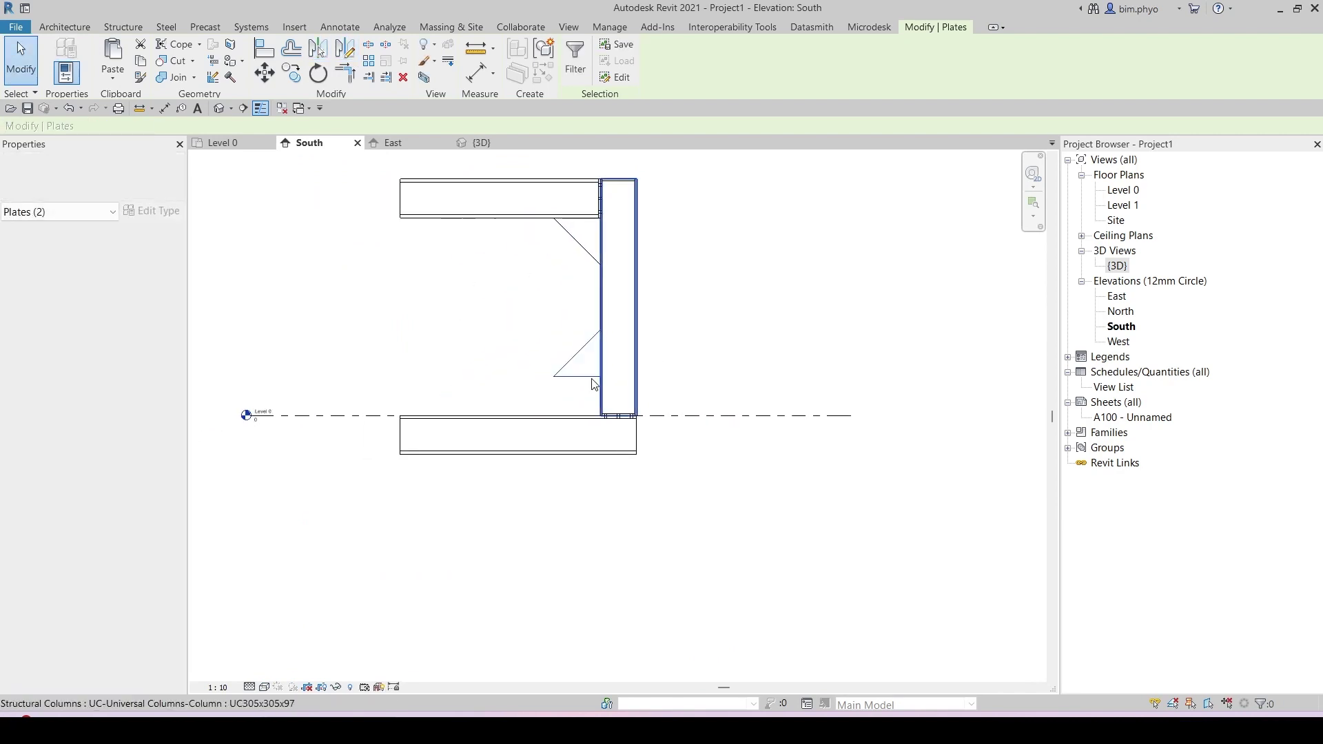
{"action": "scroll", "coordinate": [594, 384], "scroll_direction": "up", "scroll_amount": 2}
{"action": "scroll", "coordinate": [594, 373], "scroll_direction": "up", "scroll_amount": 2}
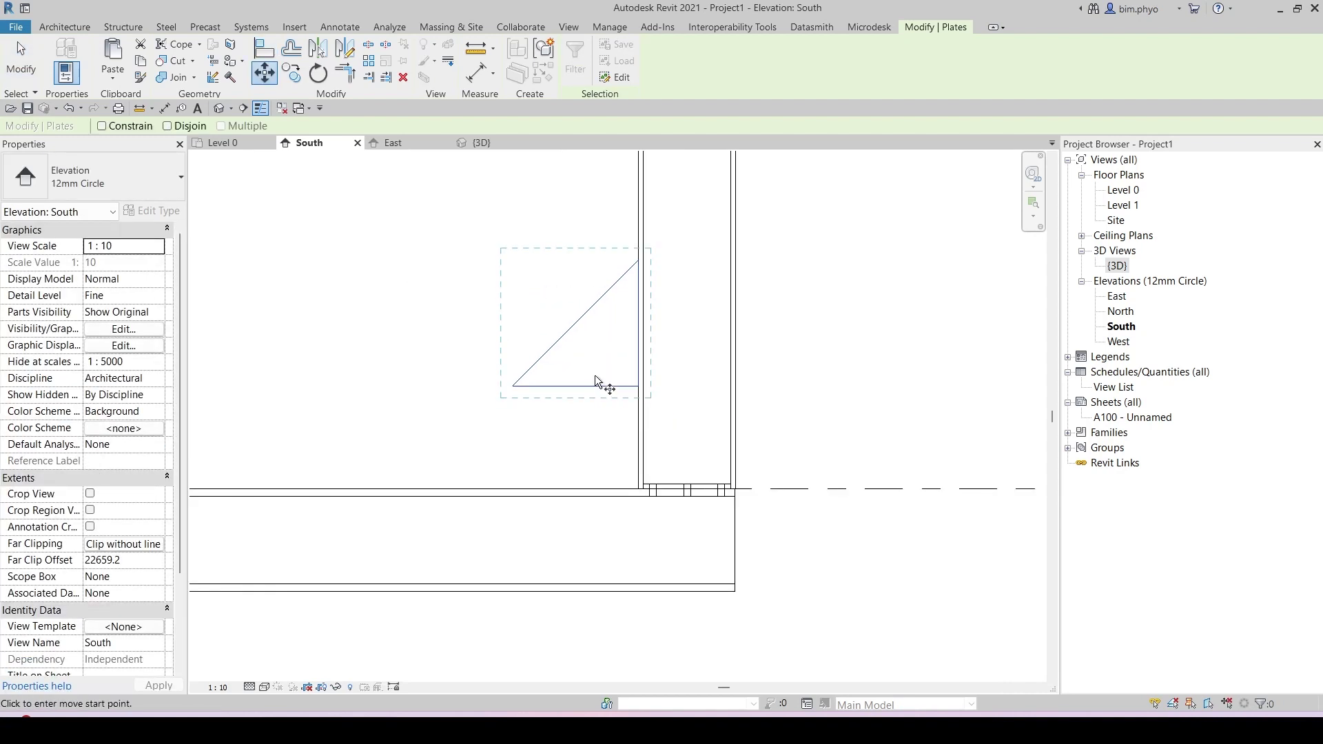
{"action": "left_click", "coordinate": [592, 377]}
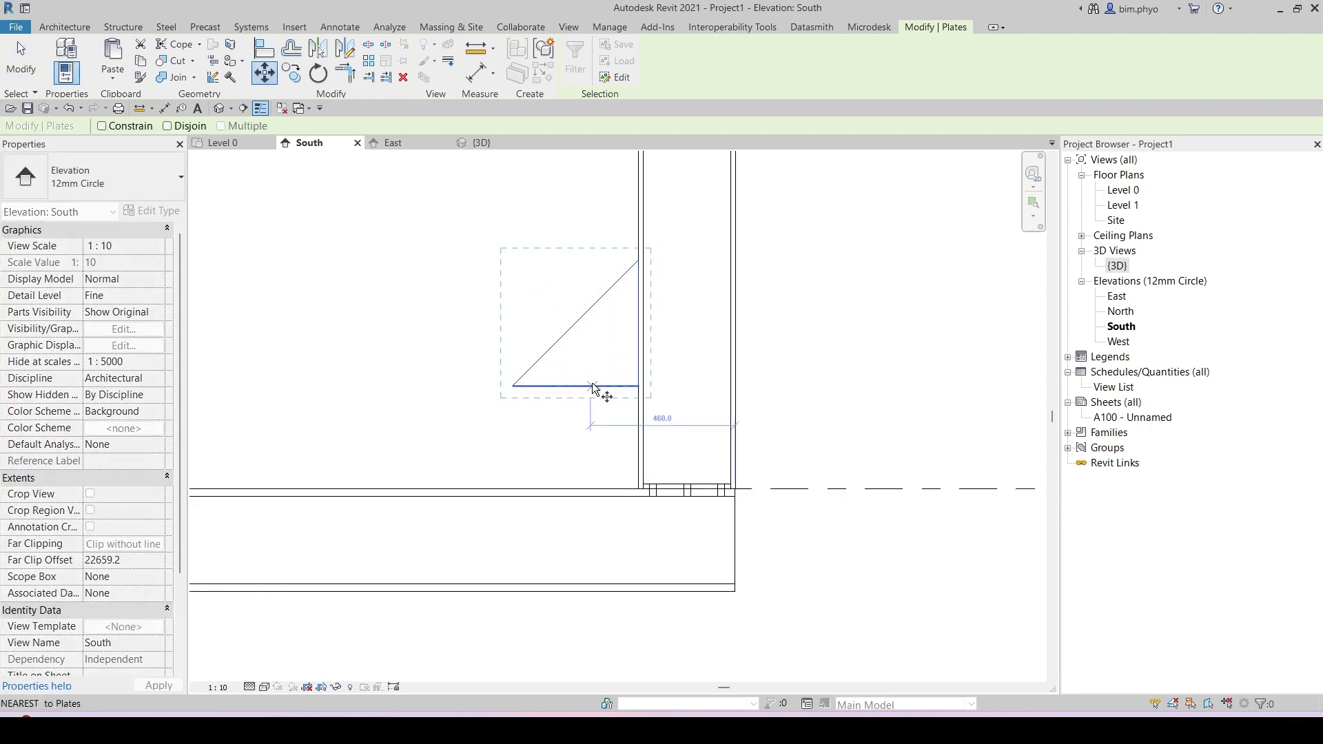
{"action": "left_click", "coordinate": [589, 488]}
{"action": "left_click", "coordinate": [482, 143]}
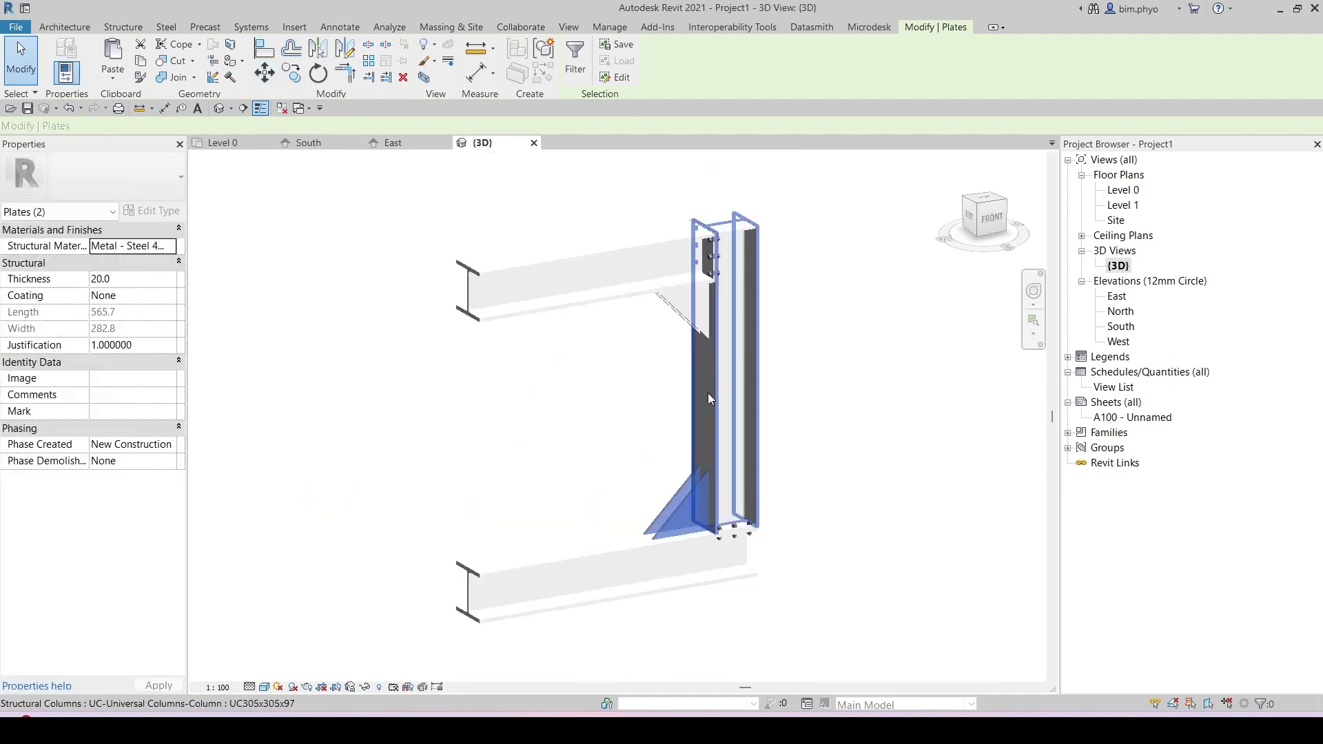
{"action": "middle_click_drag", "start_coordinate": [892, 535], "coordinate": [839, 461], "text": "shift"}
{"action": "scroll", "coordinate": [720, 402], "scroll_direction": "up", "scroll_amount": 1}
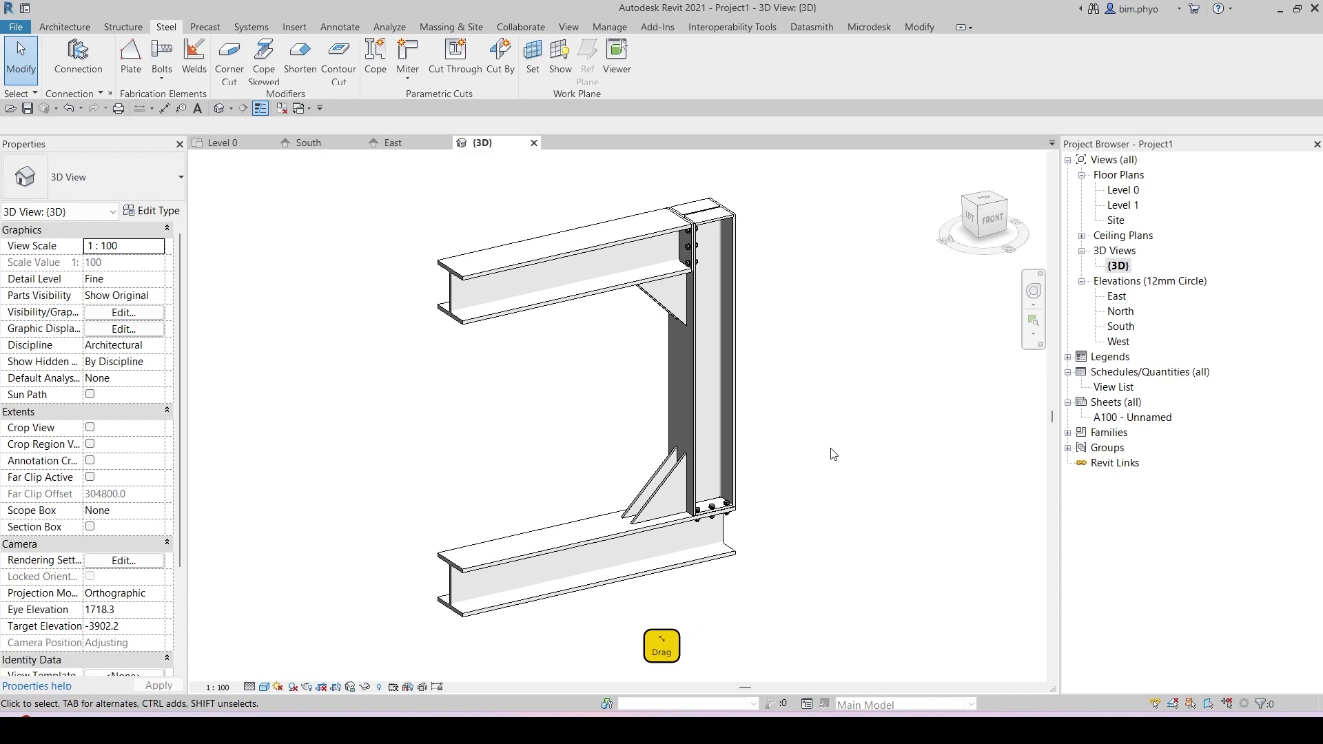